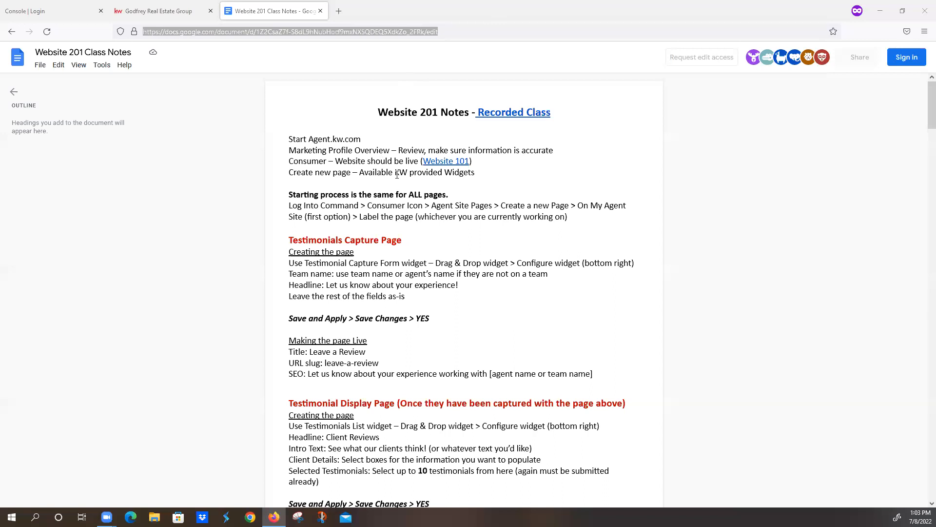
- Review the Website 201 class notes from the testimonial pages through the What's My Home Worth section
scroll(373, 241, down, 10)
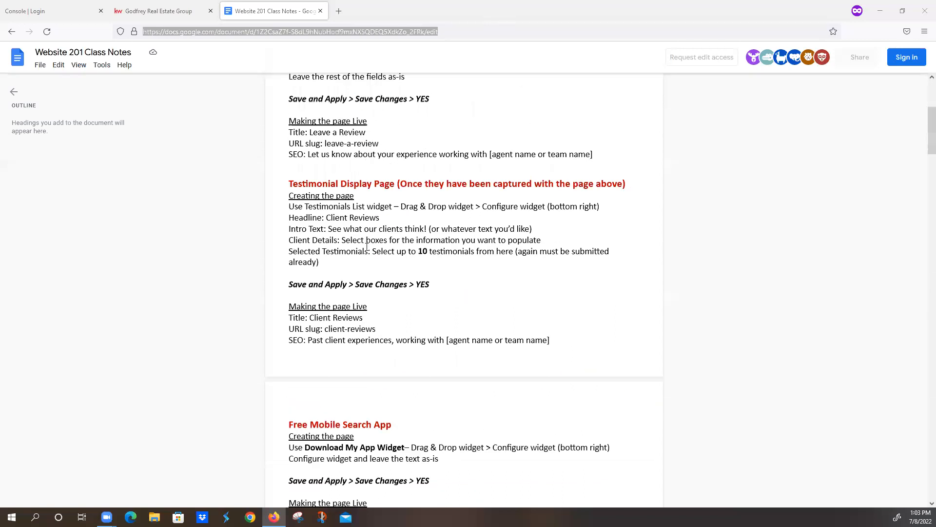
scroll(367, 246, down, 6)
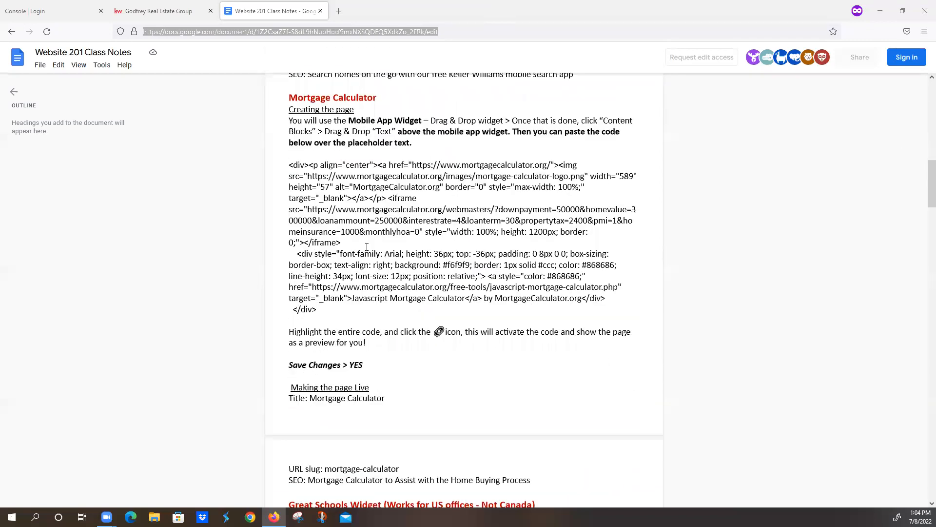
scroll(356, 186, up, 6)
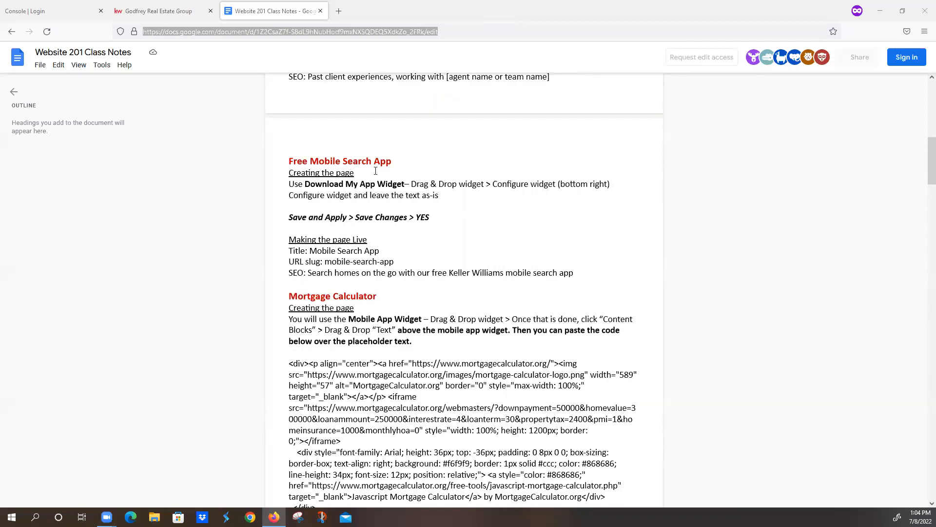
scroll(375, 332, down, 6)
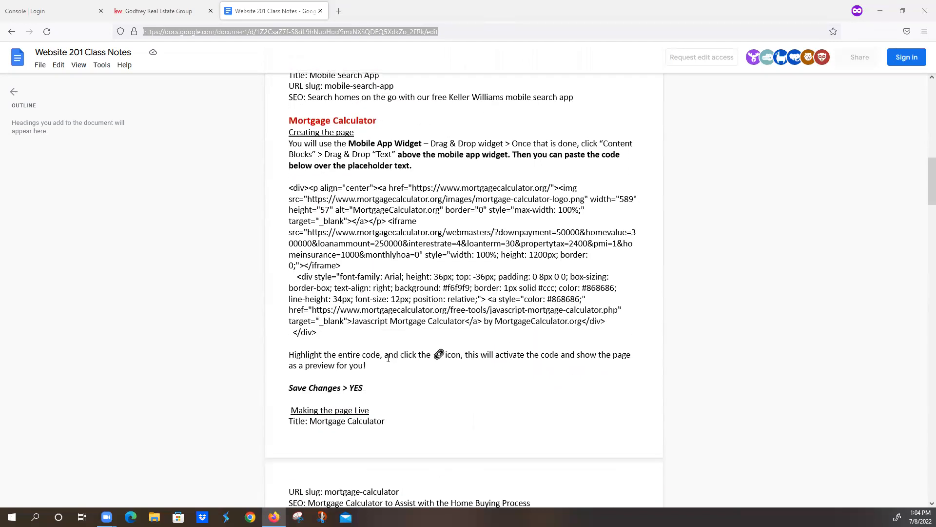
scroll(391, 358, down, 3)
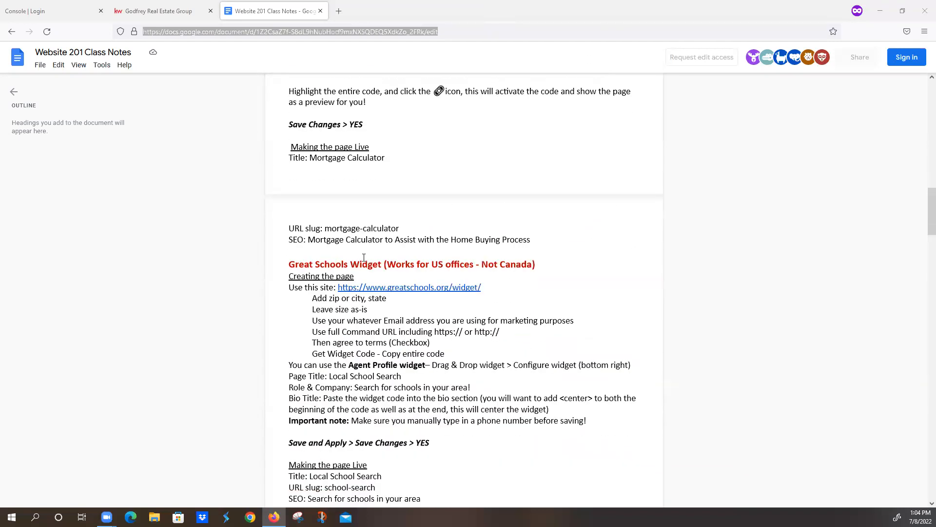
scroll(308, 278, down, 6)
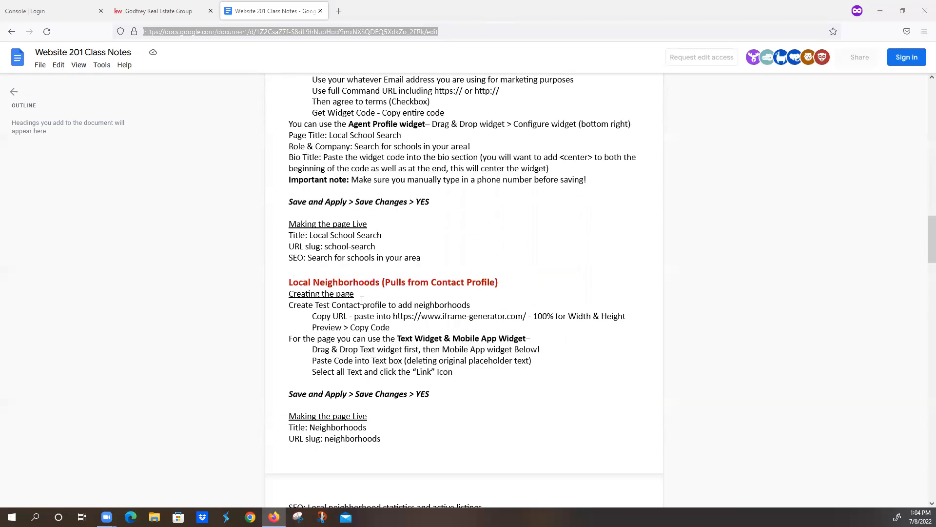
scroll(467, 295, down, 4)
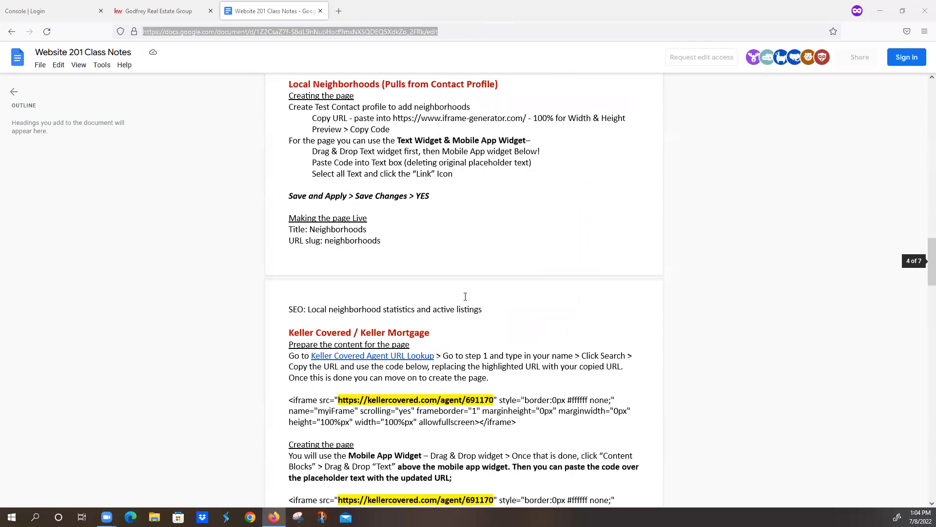
scroll(437, 345, down, 7)
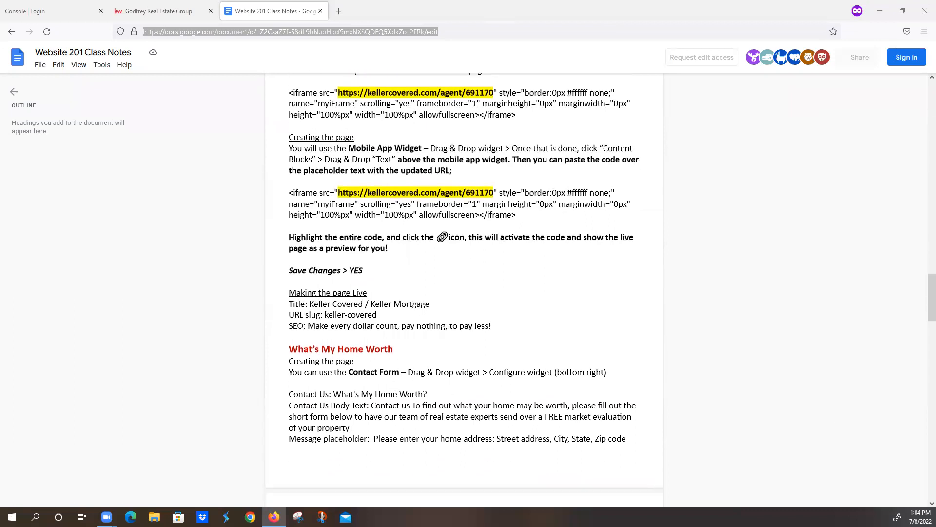
scroll(574, 378, down, 7)
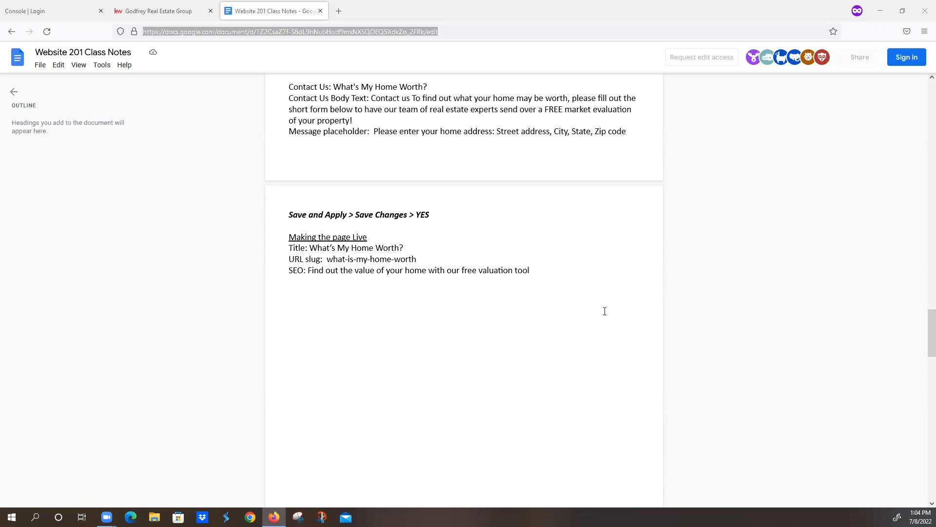
- Sign in to Keller Cloud with the prefilled MyKW credentials and open the account settings
click(52, 13)
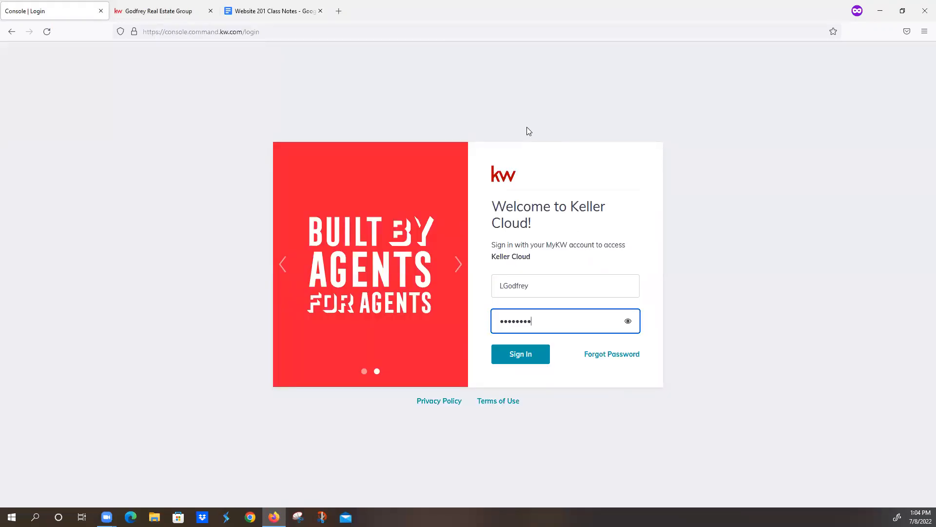
click(546, 285)
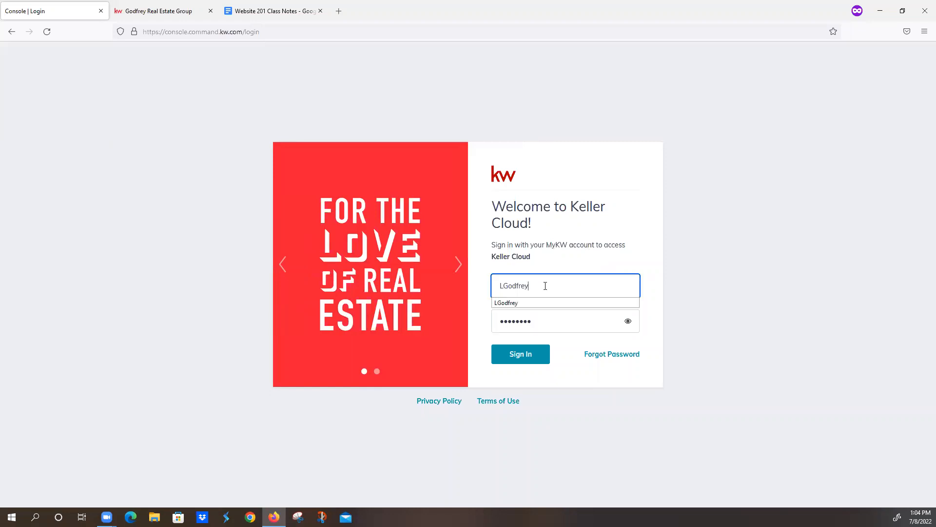
click(548, 320)
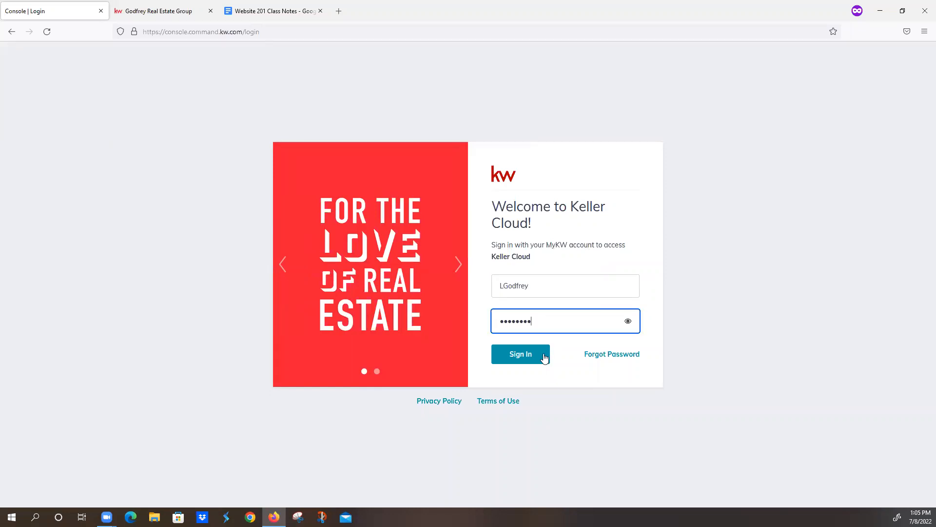
click(531, 358)
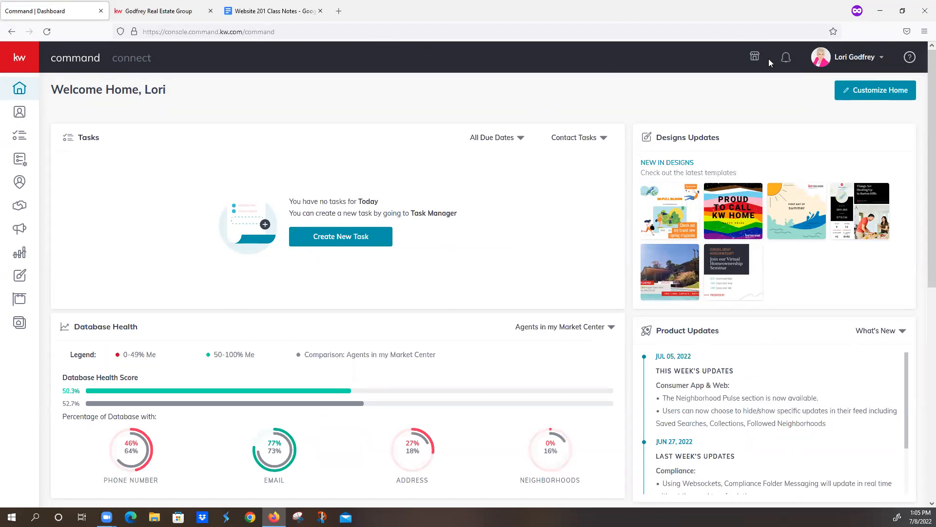
click(851, 61)
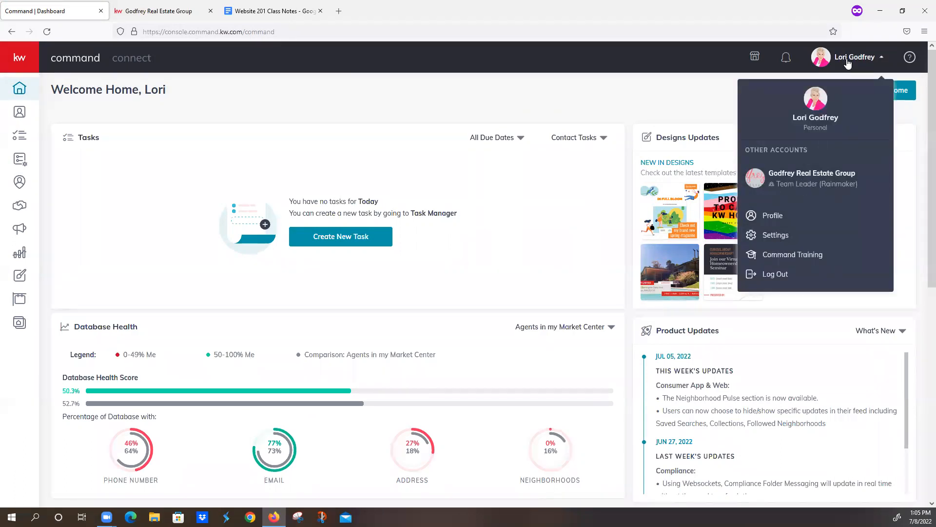
click(787, 236)
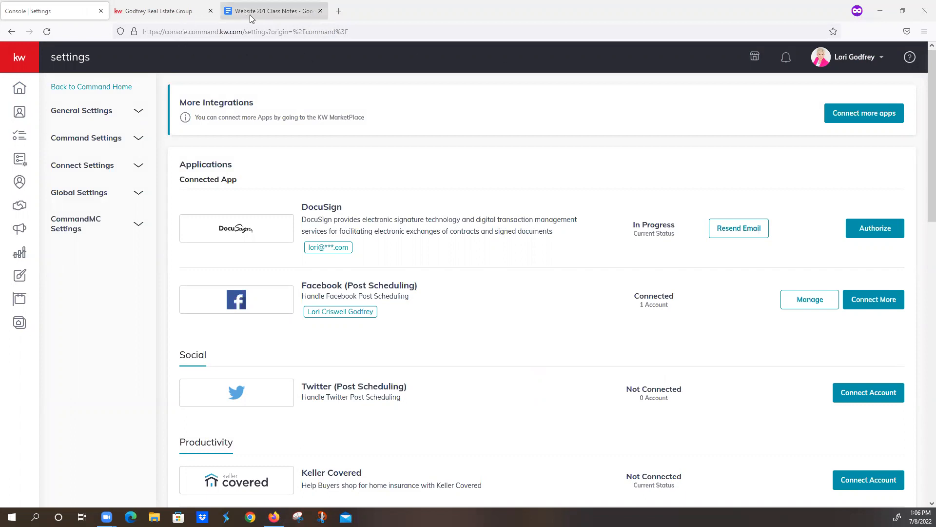
- Select the full web address of the Website 201 class notes and return to the Command settings
click(273, 10)
click(266, 32)
triple_click(265, 32)
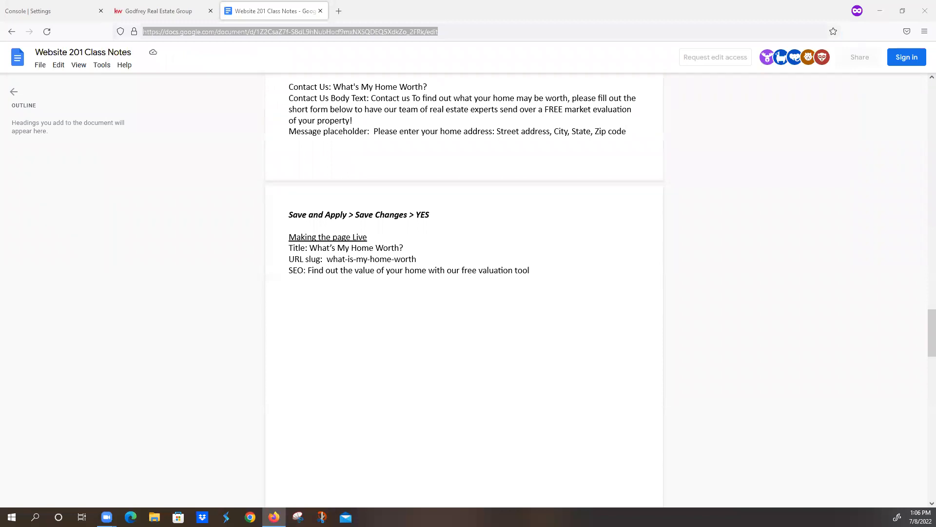
click(42, 12)
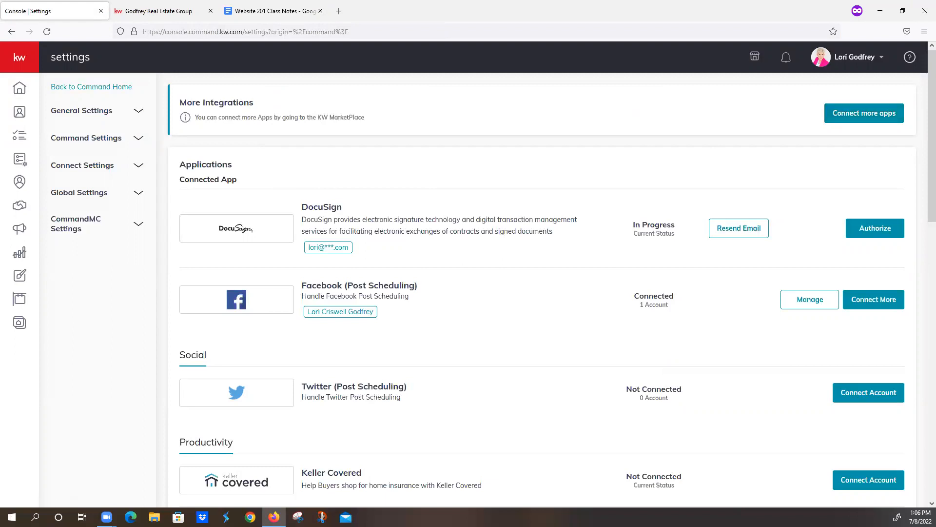
- Open the Marketing Profile page of the Connect settings
click(864, 59)
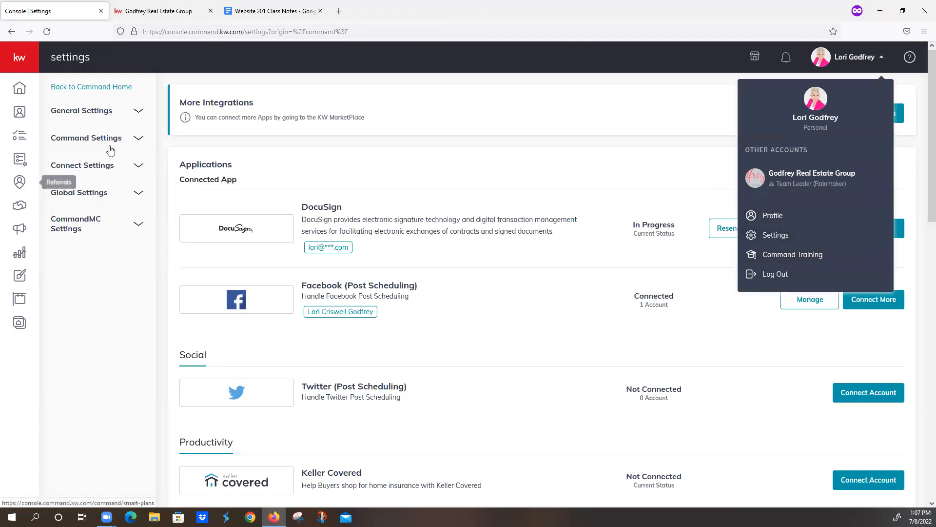
click(106, 165)
click(95, 189)
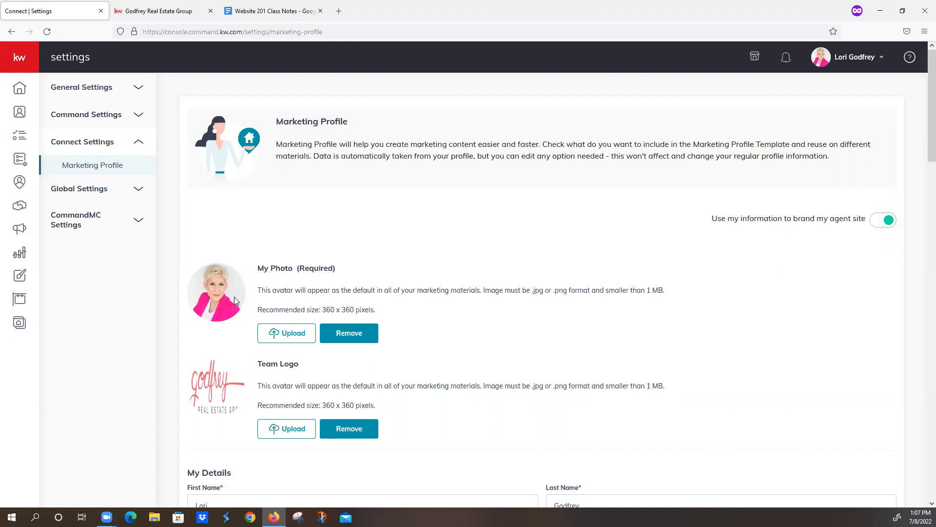
- Compare the photo and team logo in the Marketing Profile with the branding on the live agent site
scroll(234, 300, down, 1)
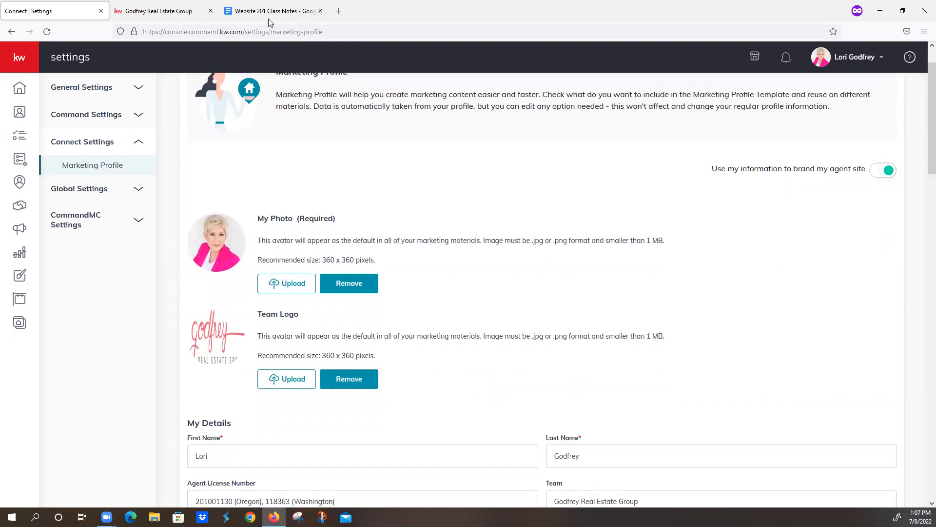
click(183, 11)
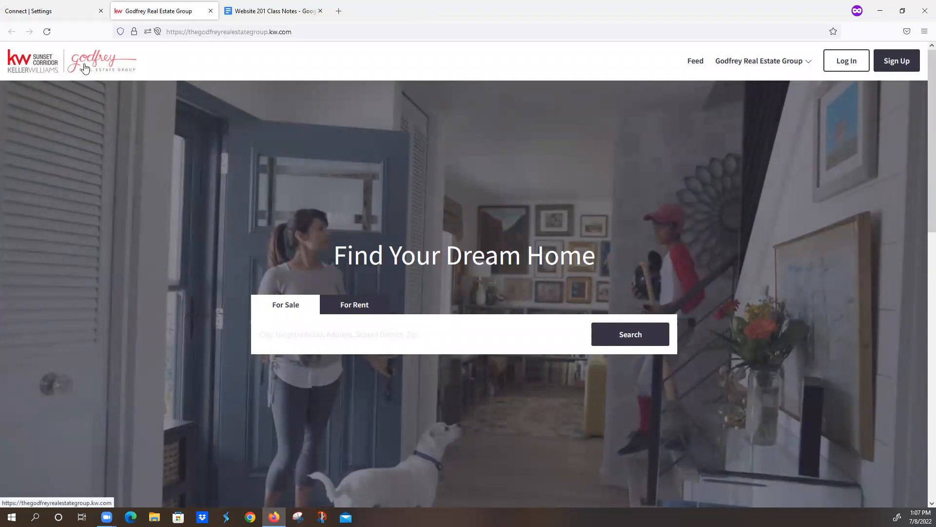
click(59, 12)
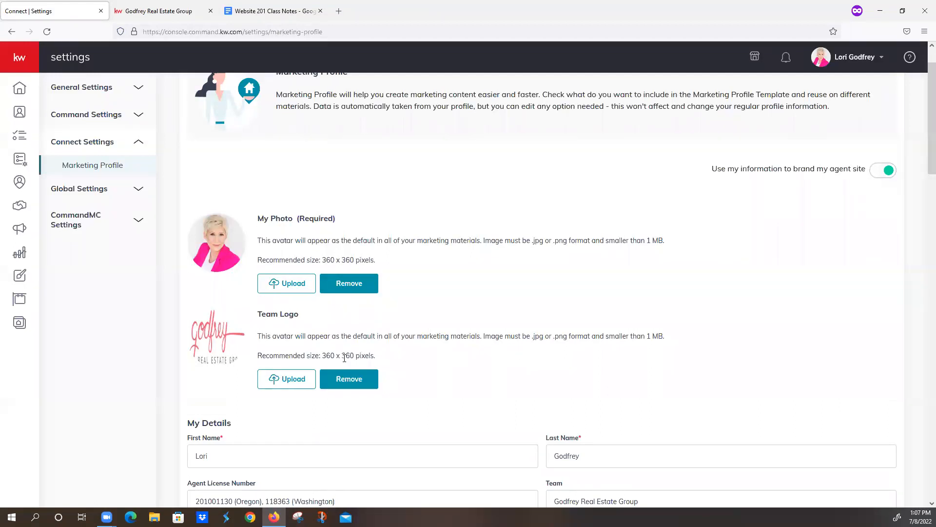
- Re-enter "Oregon" as the state label after the first number in the Agent License Number field
scroll(344, 358, down, 2)
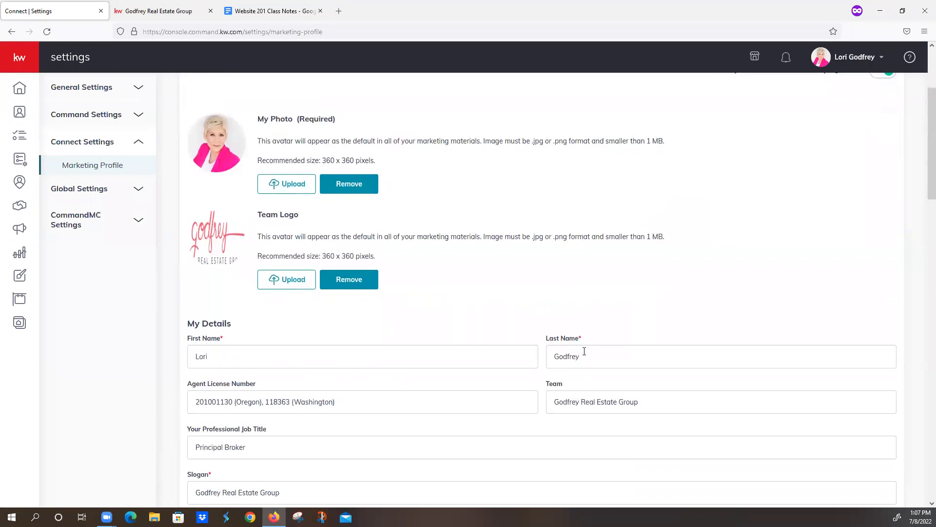
scroll(246, 260, down, 2)
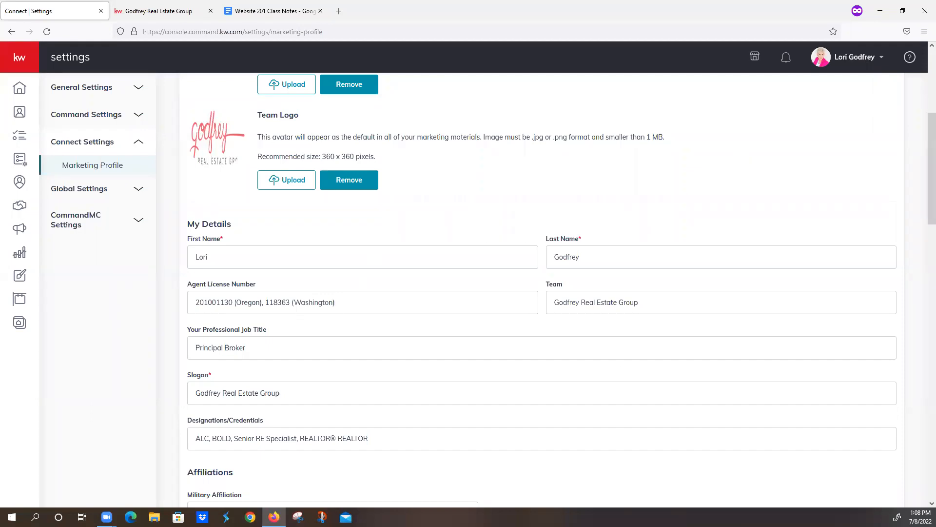
click(260, 302)
key(BackSpace)
key(BackSpace)
key(BackSpace)
key(BackSpace)
key(BackSpace)
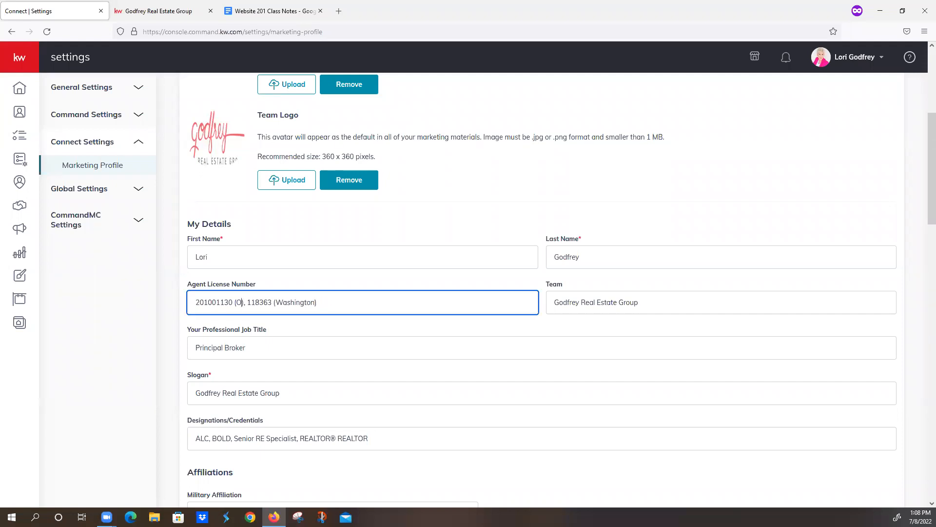
text(R)
key(BackSpace)
text(regon)
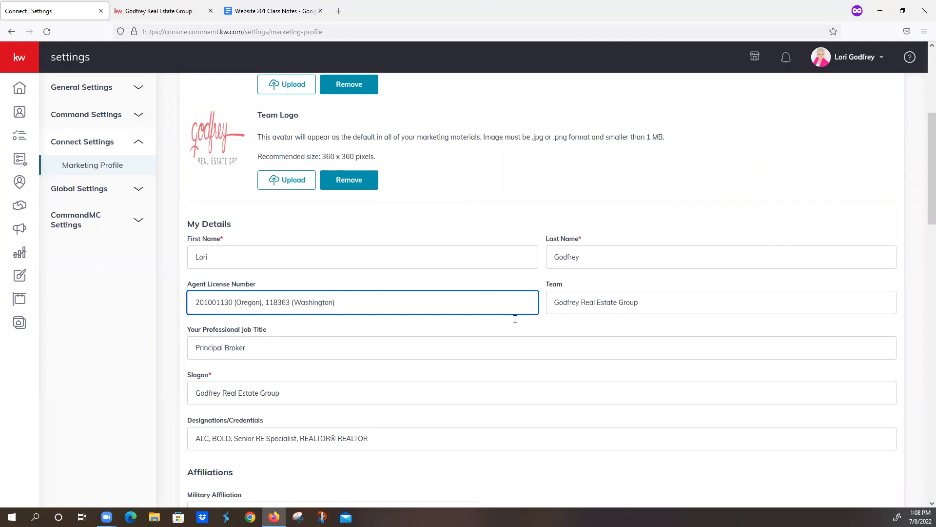
- Clear the Team field under My Details and save the marketing profile
click(642, 300)
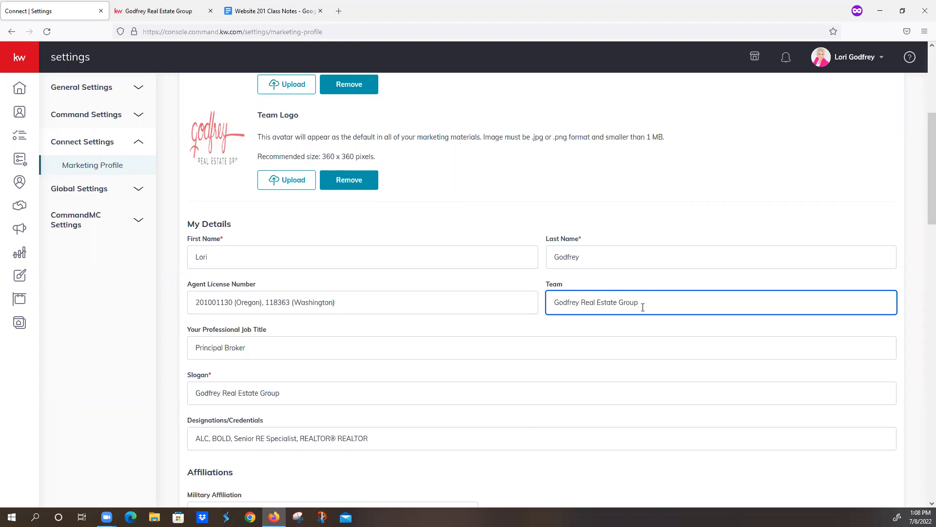
key(ctrl+a)
key(BackSpace)
scroll(476, 371, down, 15)
click(235, 465)
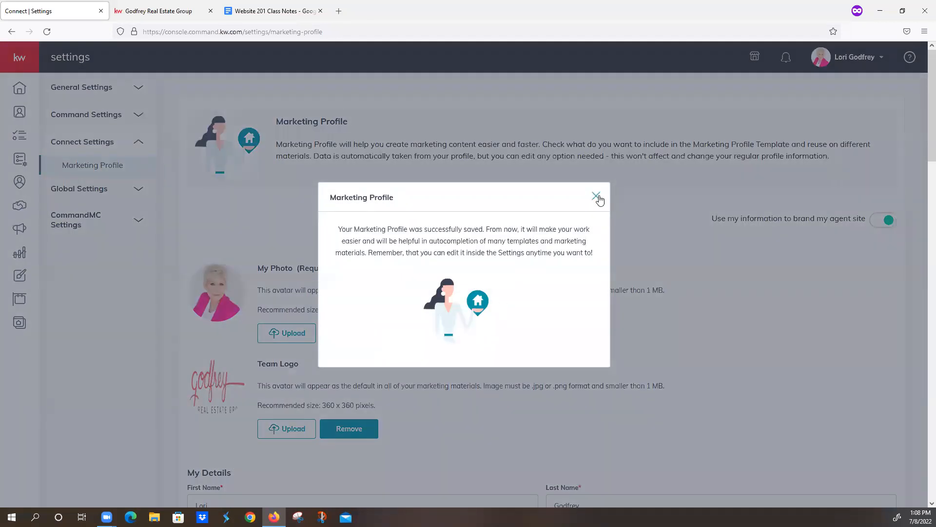
click(596, 196)
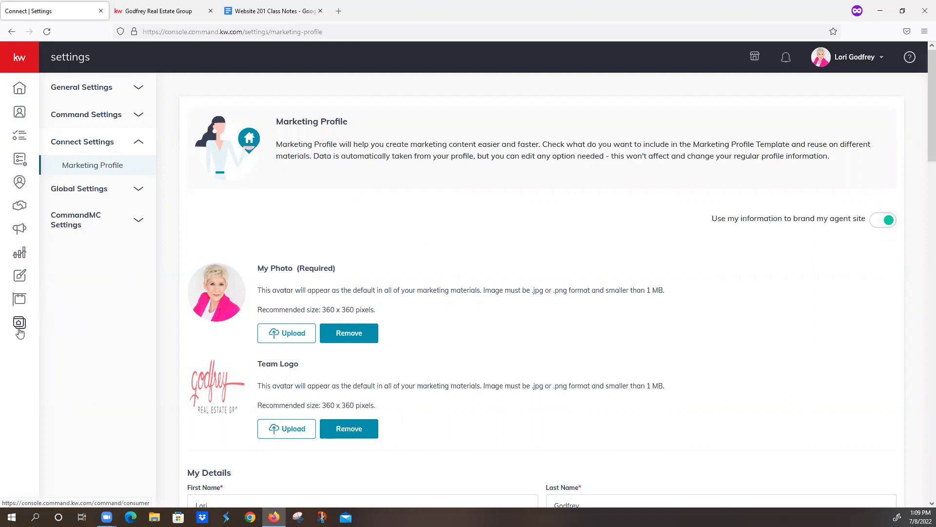
- Check the live site against the Consumer agent site pages, opening the configured Agent Site link and blocking its location access
click(148, 12)
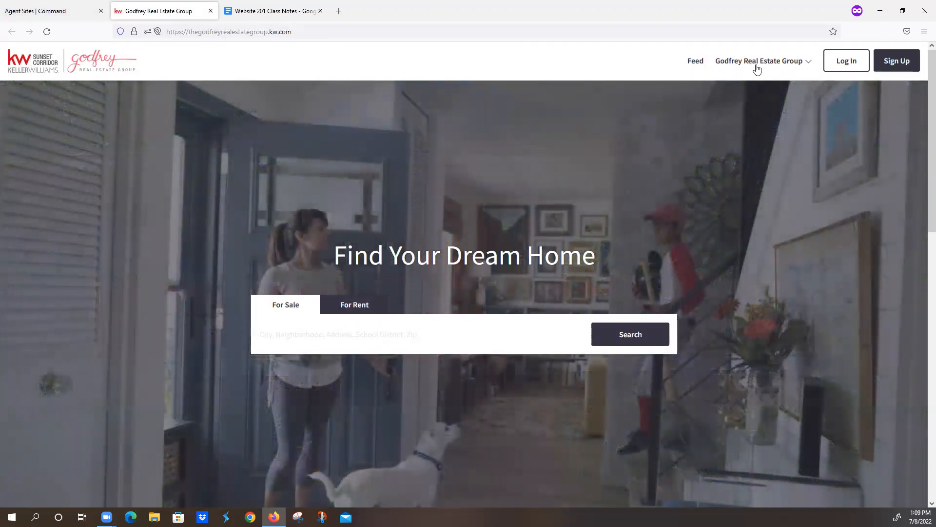
click(48, 8)
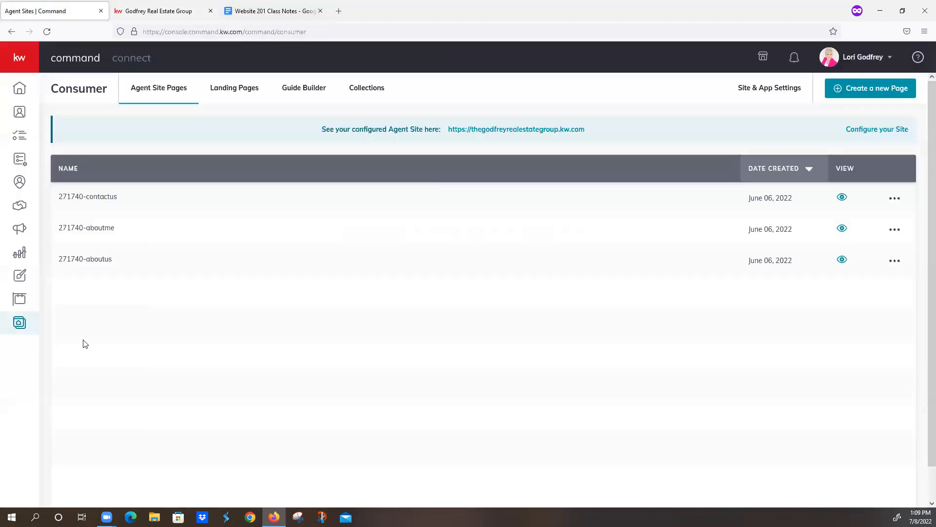
click(527, 130)
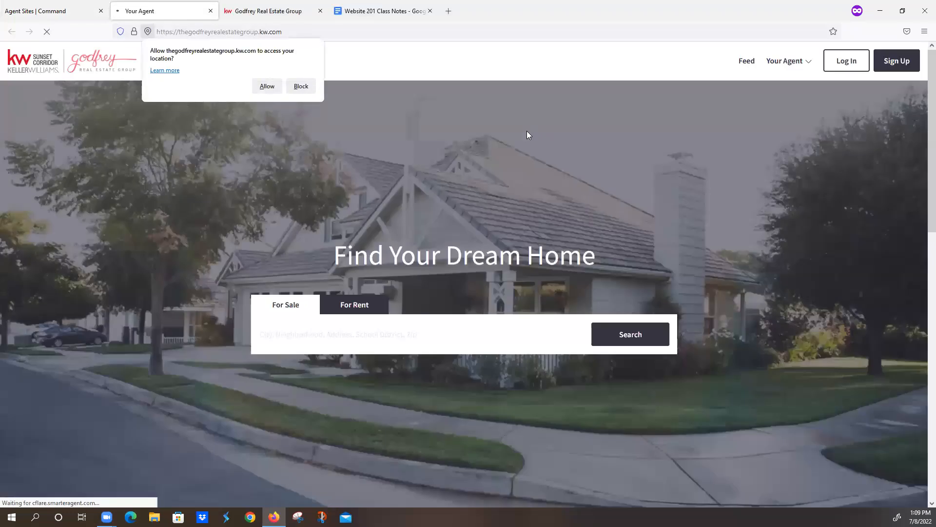
click(301, 85)
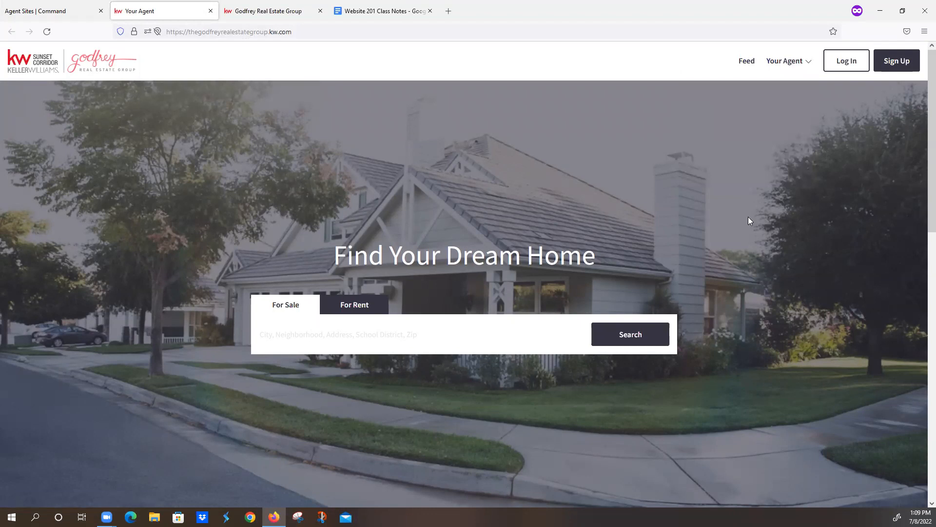
click(35, 11)
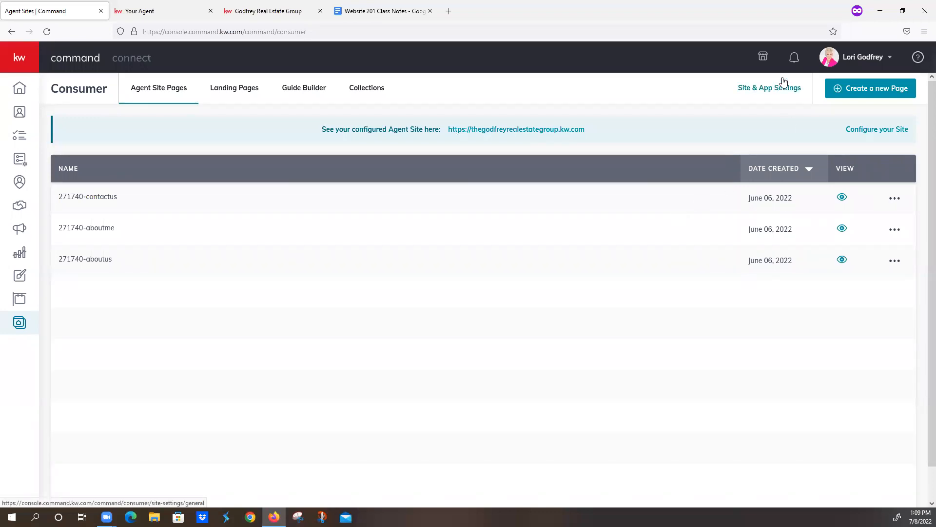
- Open the Marketing Profile under Connect Settings from the account's settings
click(851, 59)
click(812, 139)
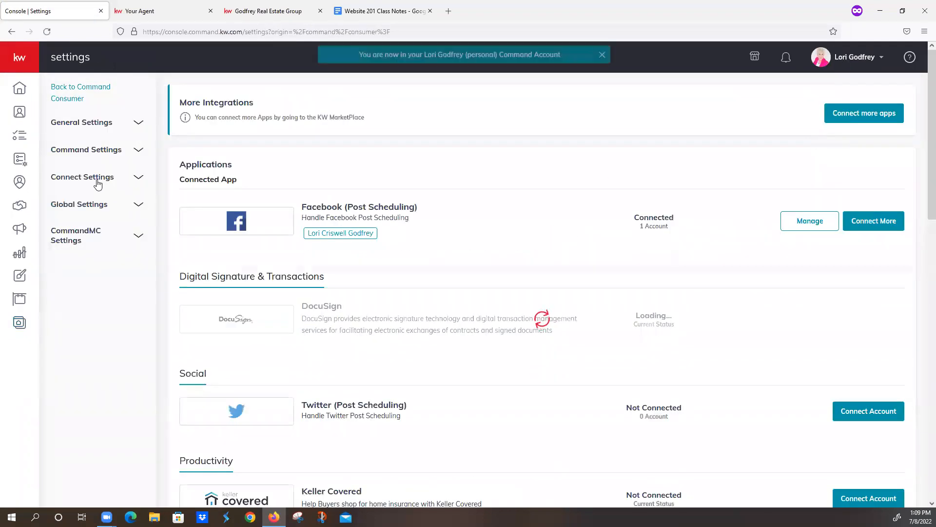
click(98, 180)
click(93, 200)
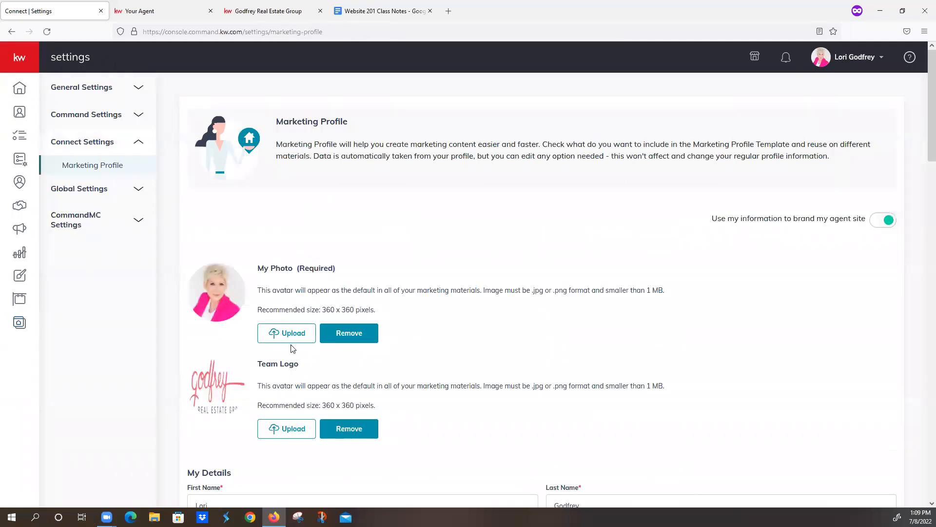
- Enter "Godfrey Real Estate Group" as the Team under My Details
scroll(292, 347, down, 4)
click(606, 351)
text(Godfrey RE)
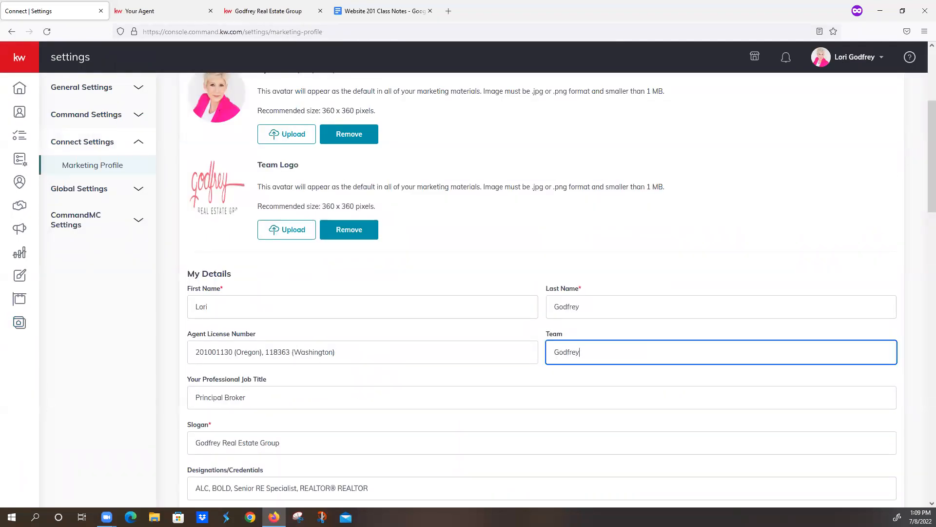
key(BackSpace)
text(eal Estate Group)
- Replace the professional job title in My Details with "REALTOR", without the registered symbol
scroll(403, 376, up, 2)
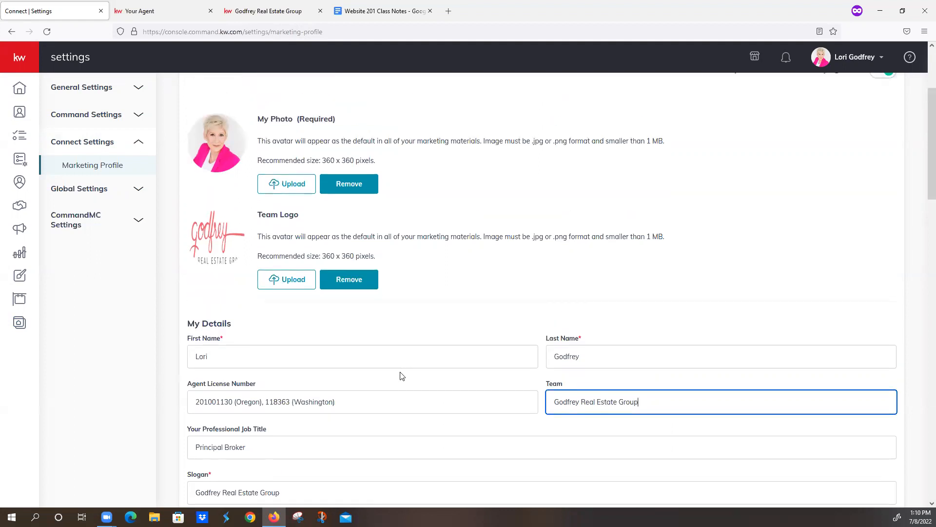
scroll(401, 376, down, 5)
scroll(401, 376, down, 6)
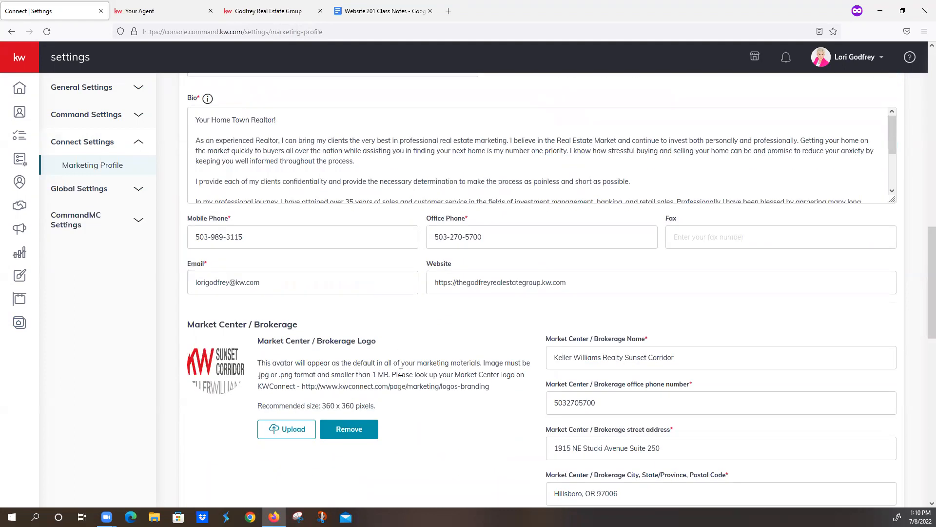
scroll(288, 366, up, 7)
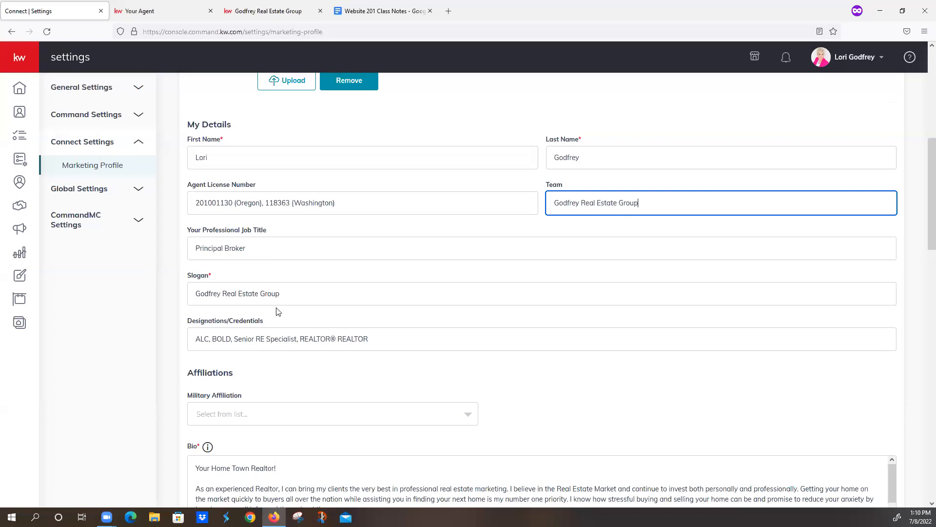
key(Tab)
text(R)
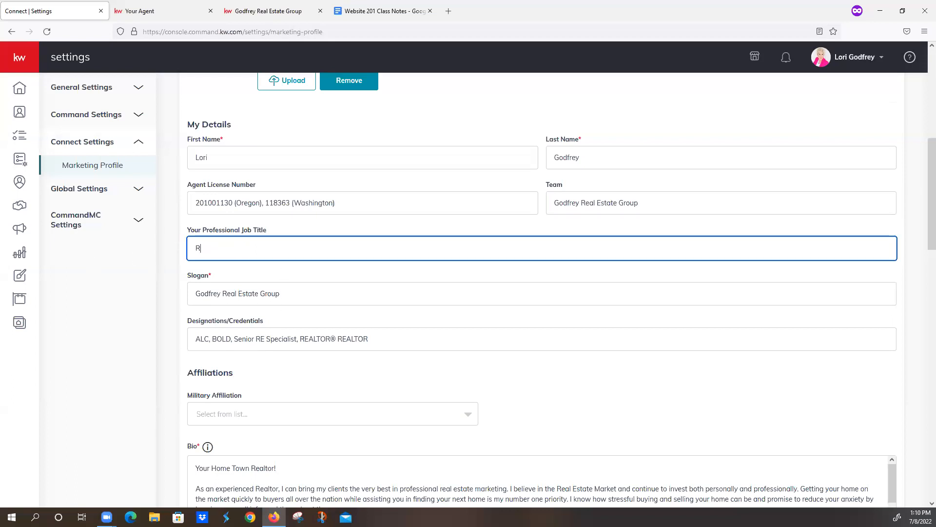
text(EALTOR®)
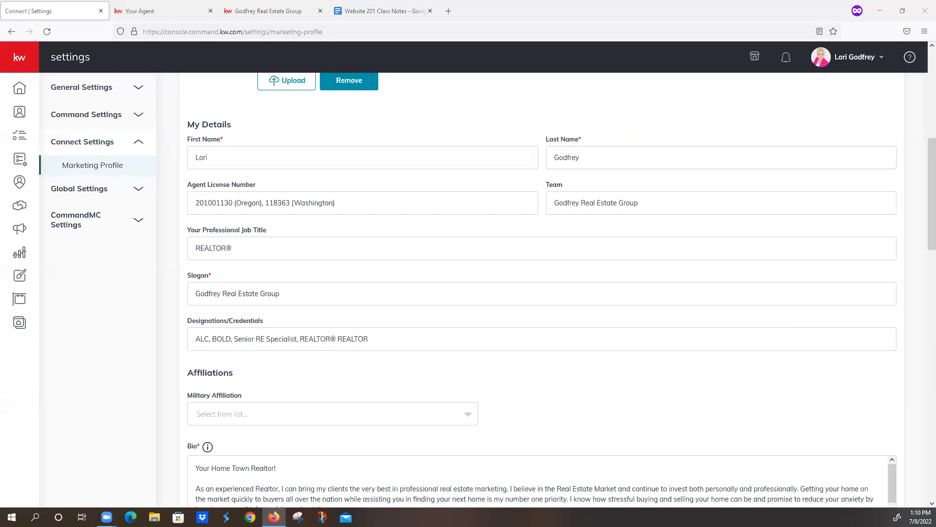
click(242, 248)
key(BackSpace)
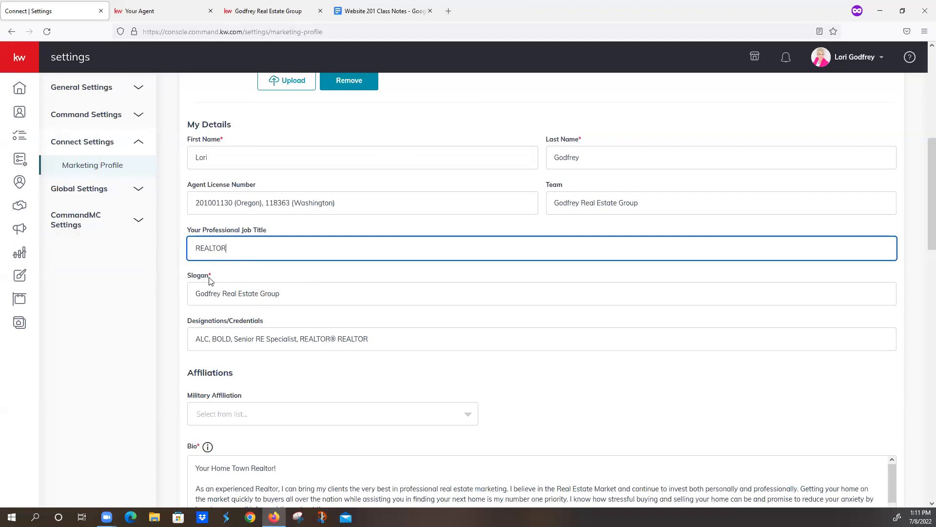
- Replace the profile's slogan with "For All Your Real Estate Needs"
click(296, 295)
key(ctrl+a)
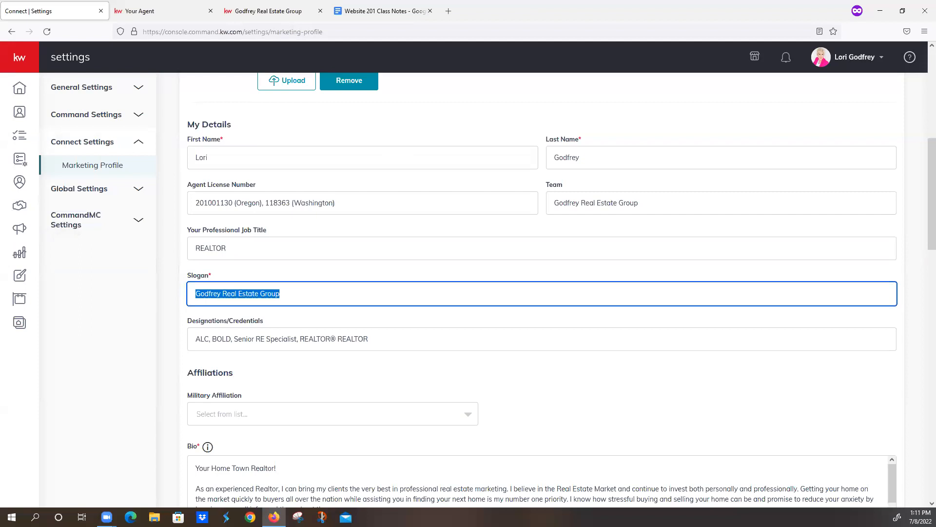
text(For a)
key(BackSpace)
text(Alll YOu)
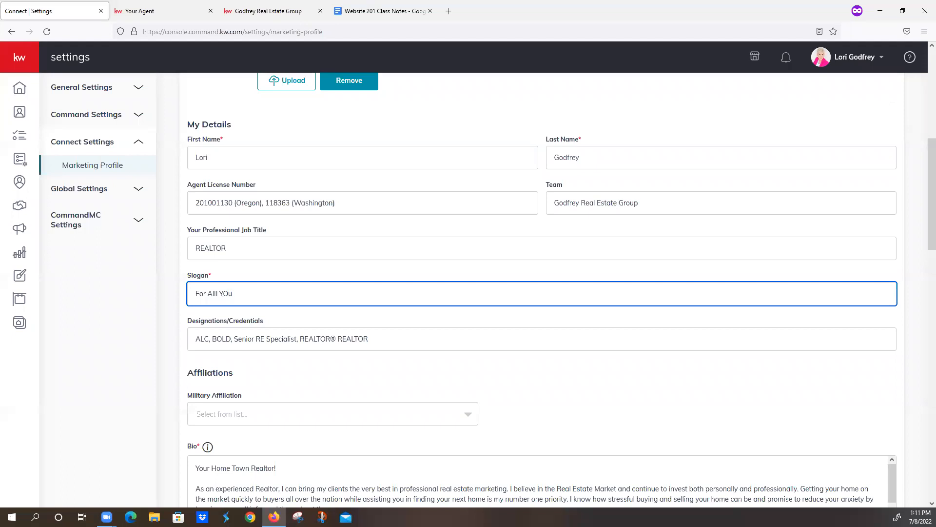
key(BackSpace)
key(BackSpace)
key(BackSpace)
text(Your Real Esat)
key(BackSpace)
key(BackSpace)
text(tate Needs)
- Remove the duplicate "REALTOR" at the end of the Designations/Credentials entry, keeping "REALTOR®"
click(393, 337)
key(BackSpace)
key(BackSpace)
key(BackSpace)
key(BackSpace)
key(BackSpace)
key(BackSpace)
key(BackSpace)
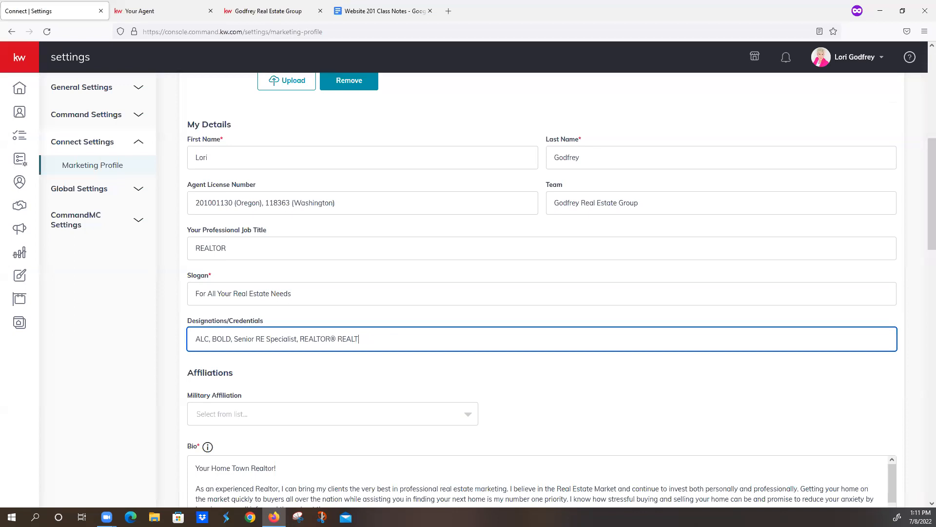
- Review the available Military Affiliation choices and leave the field unset
scroll(393, 337, down, 4)
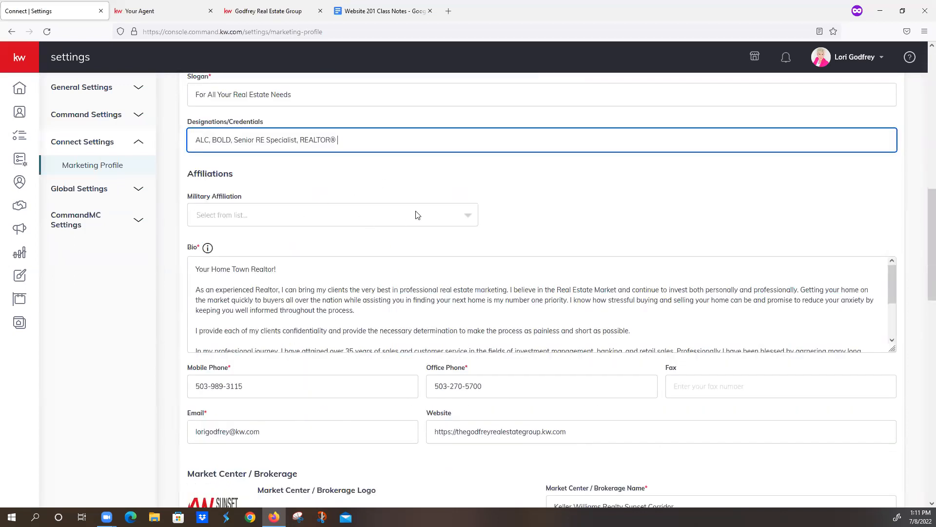
click(467, 217)
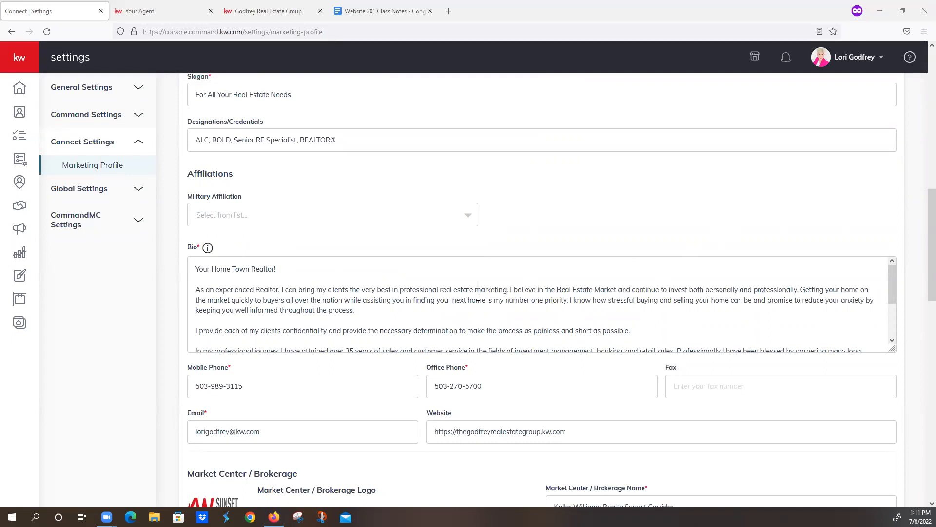
click(470, 221)
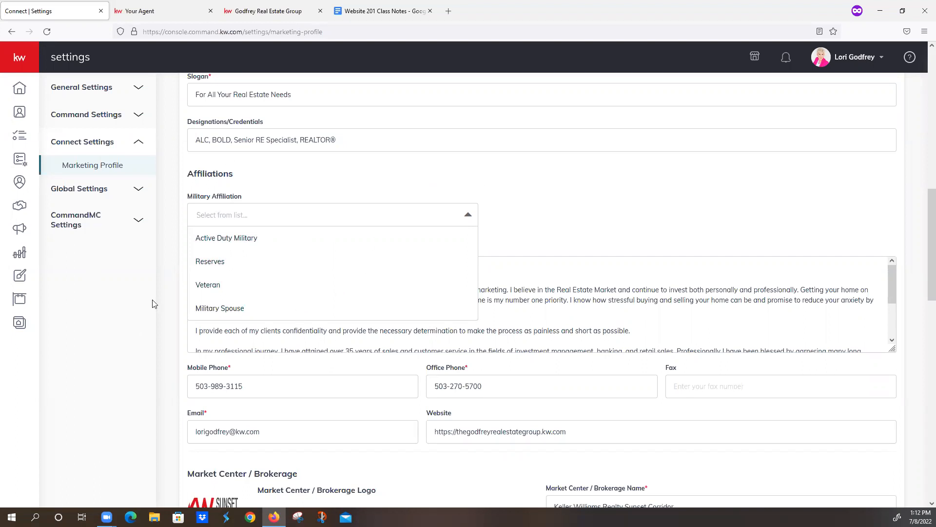
click(385, 187)
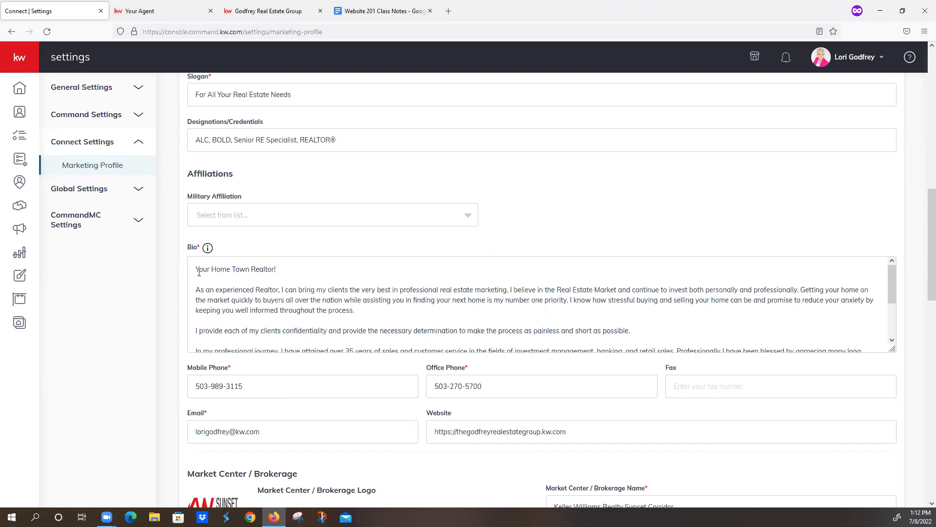
- Compare the Bio text in the Marketing Profile with the About Me page on the live agent site
drag(197, 271, 369, 364)
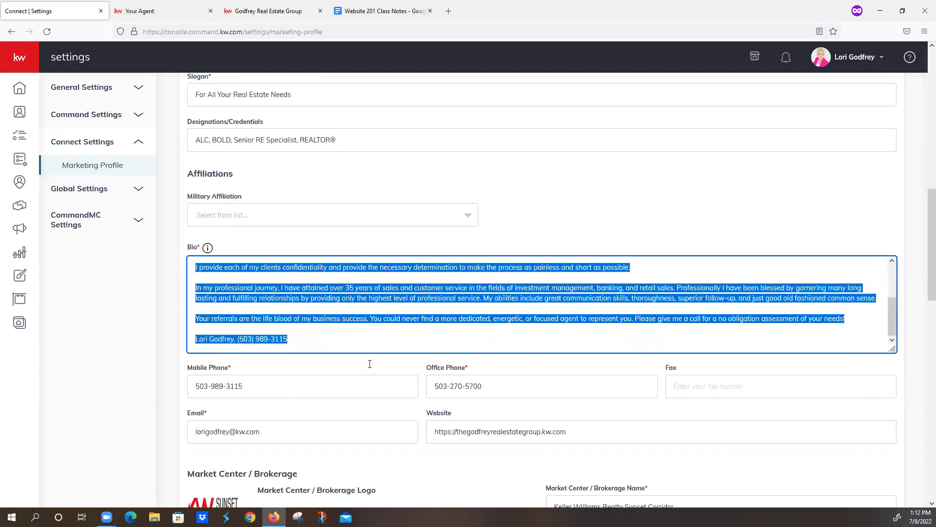
scroll(356, 356, up, 3)
click(310, 276)
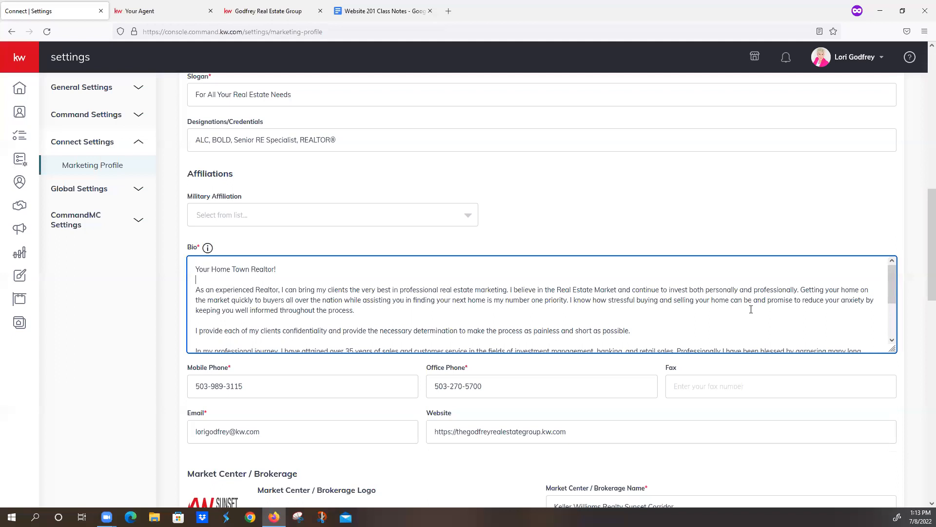
click(276, 14)
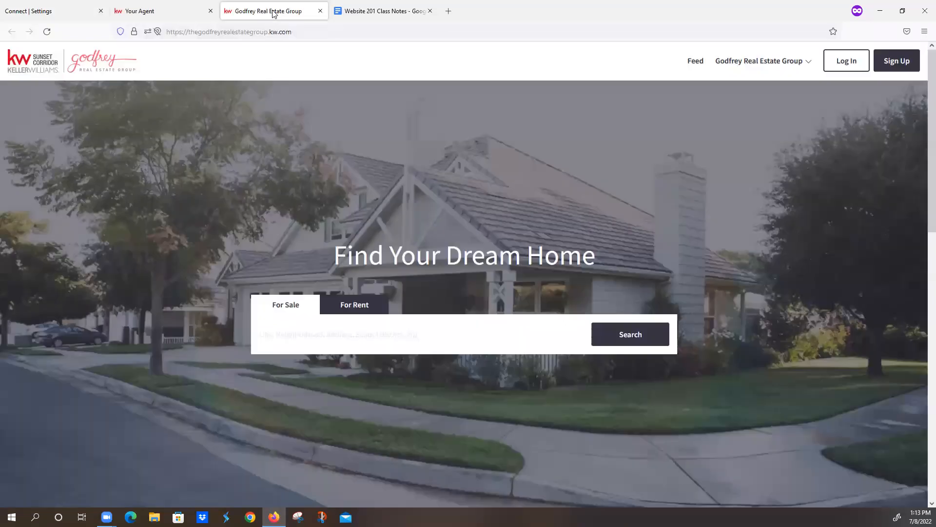
click(734, 62)
click(715, 128)
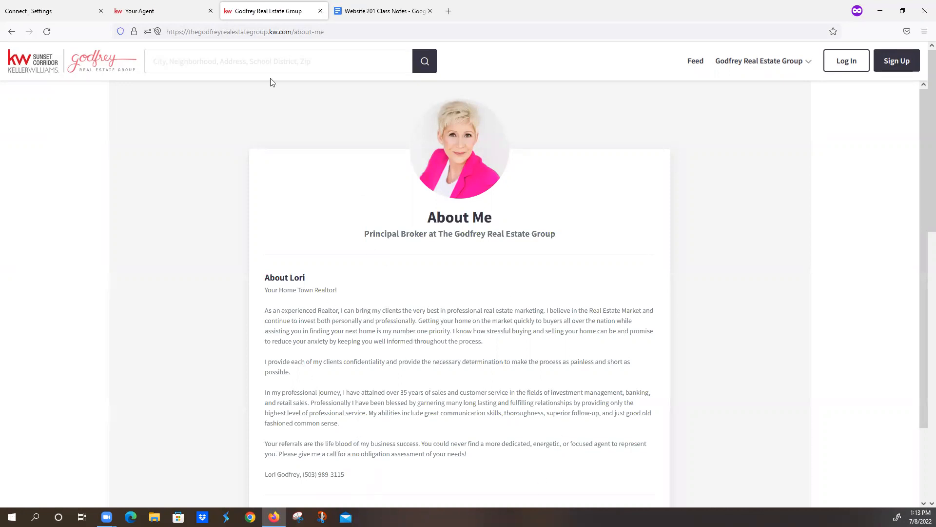
click(61, 9)
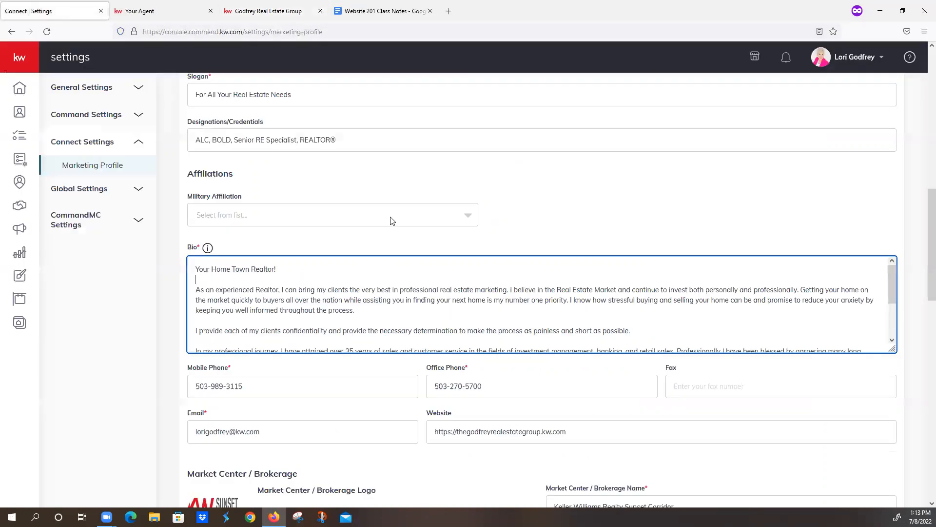
- Review the end of the Bio, the mobile and office phone fields, and the Market Center / Brokerage details
scroll(483, 309, down, 2)
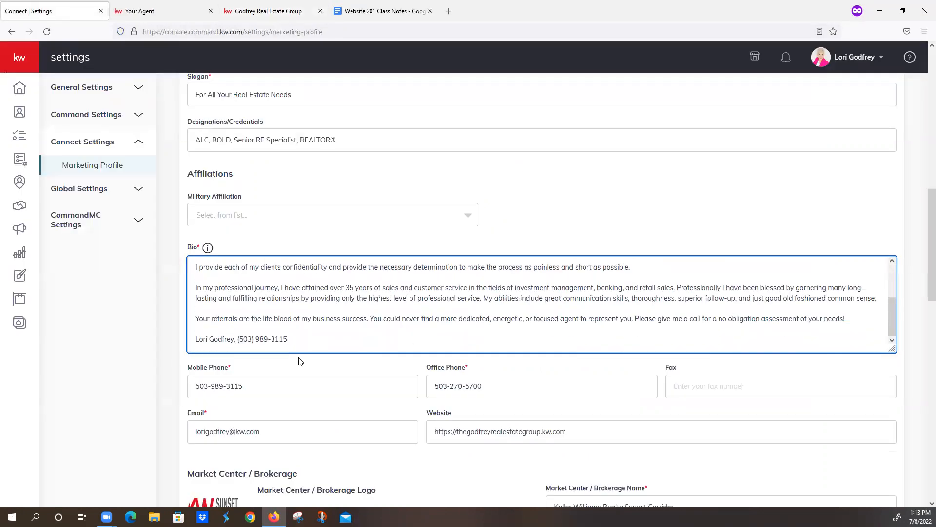
click(269, 387)
click(491, 388)
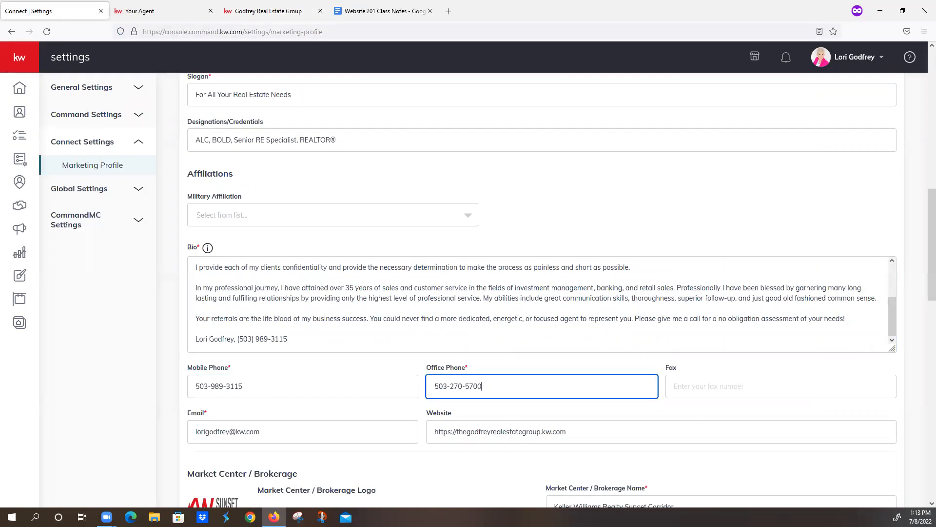
scroll(596, 230, down, 3)
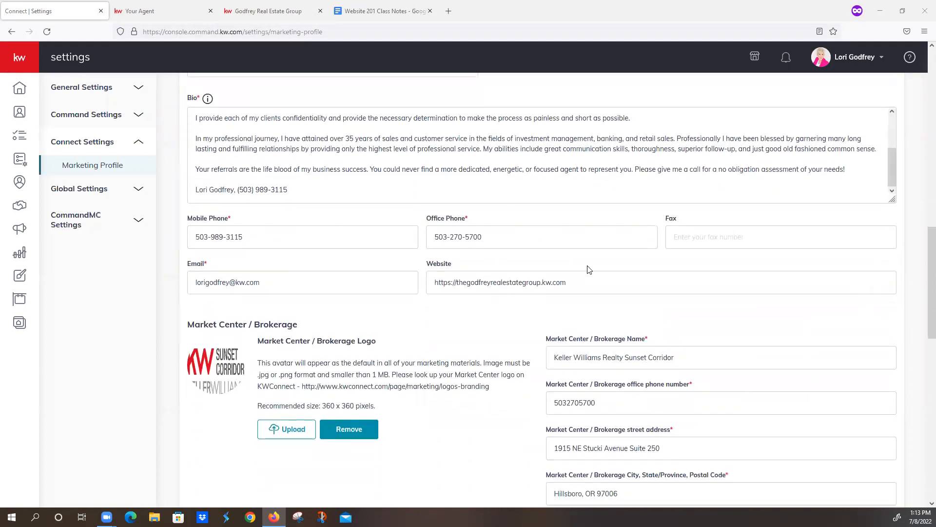
scroll(610, 341, down, 1)
scroll(619, 460, down, 2)
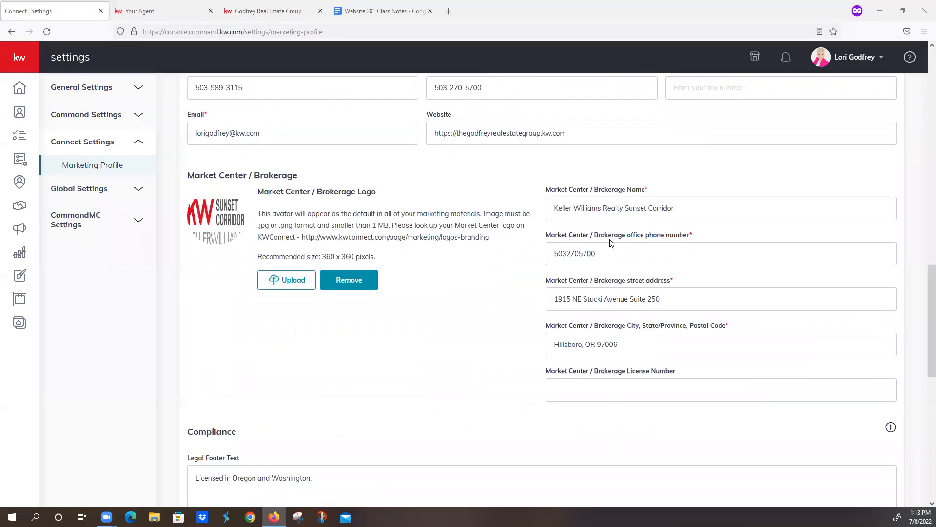
click(632, 253)
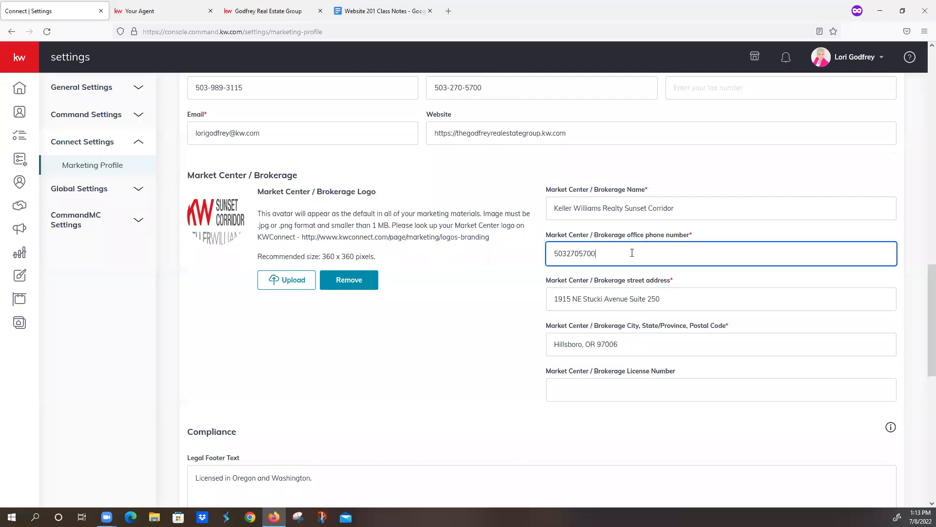
- Check the Mobile Phone, Office Phone, Fax and Email fields of the Marketing Profile
scroll(632, 253, up, 2)
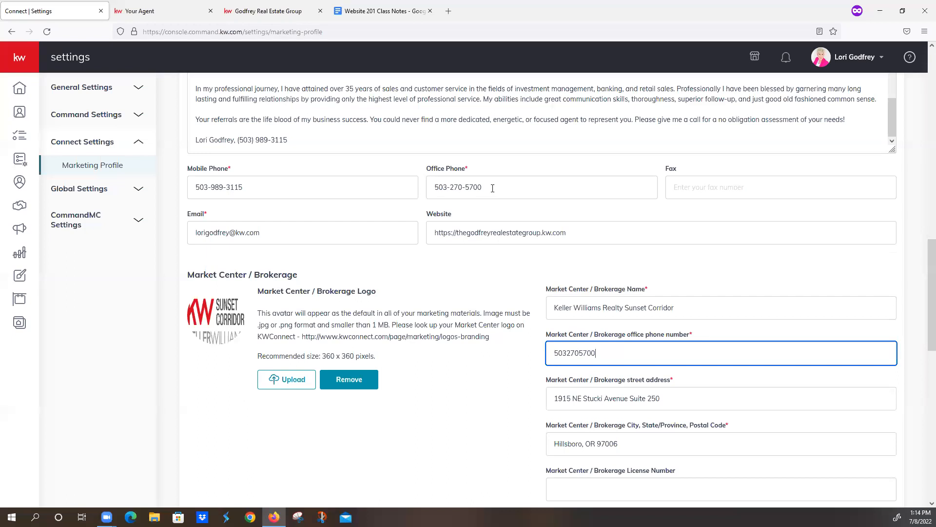
click(243, 177)
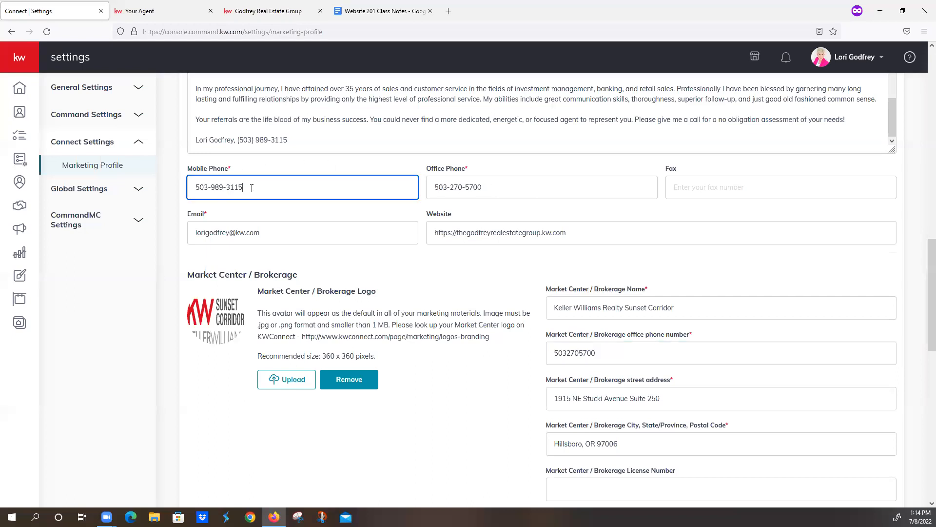
click(485, 188)
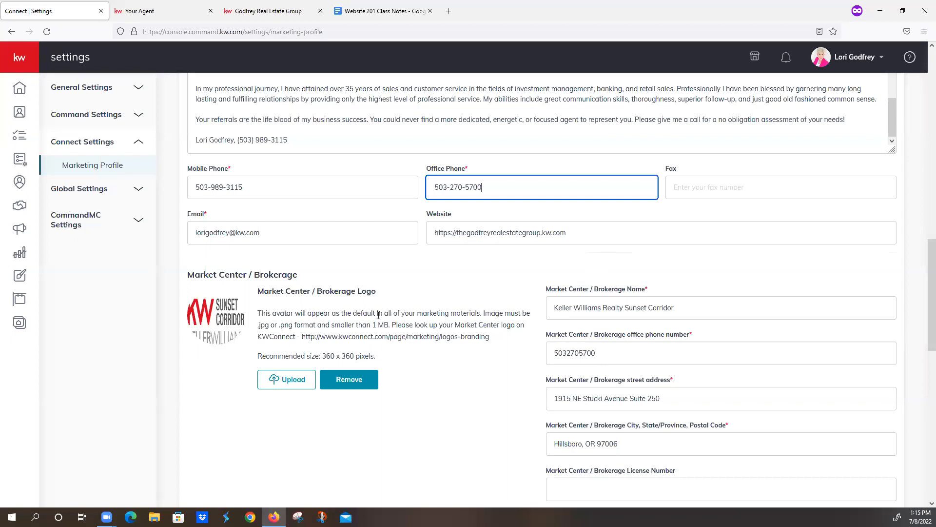
click(700, 181)
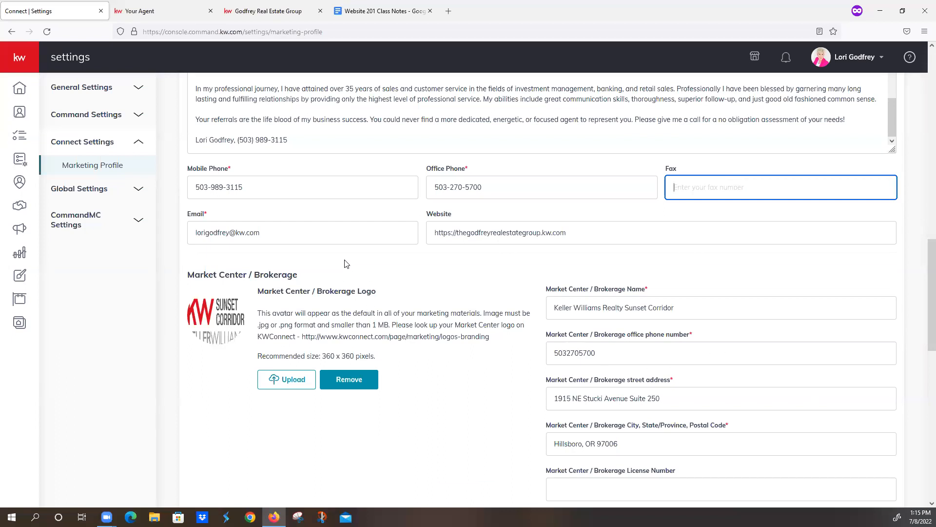
click(313, 233)
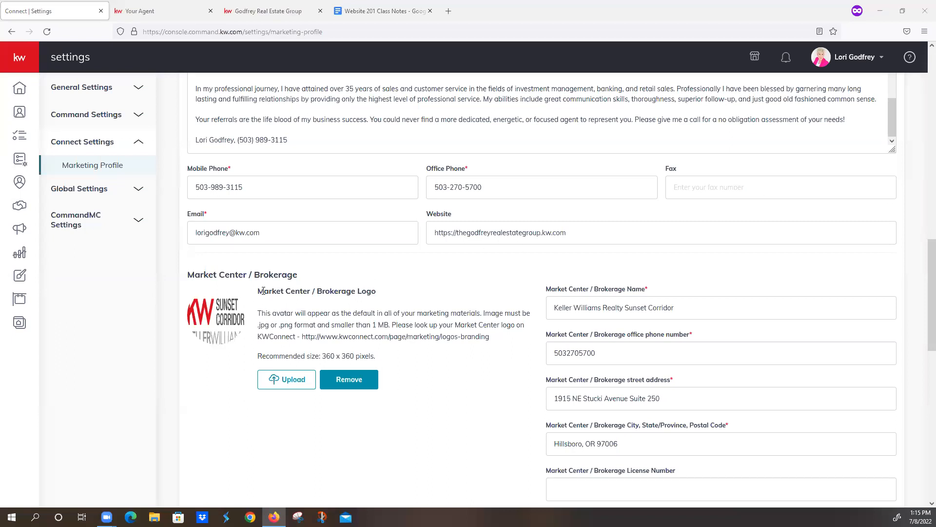
click(270, 236)
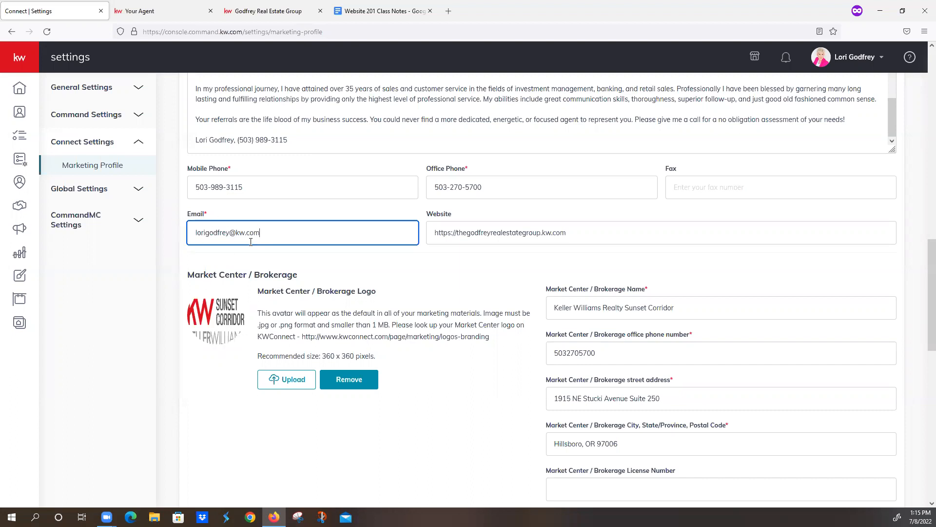
click(573, 233)
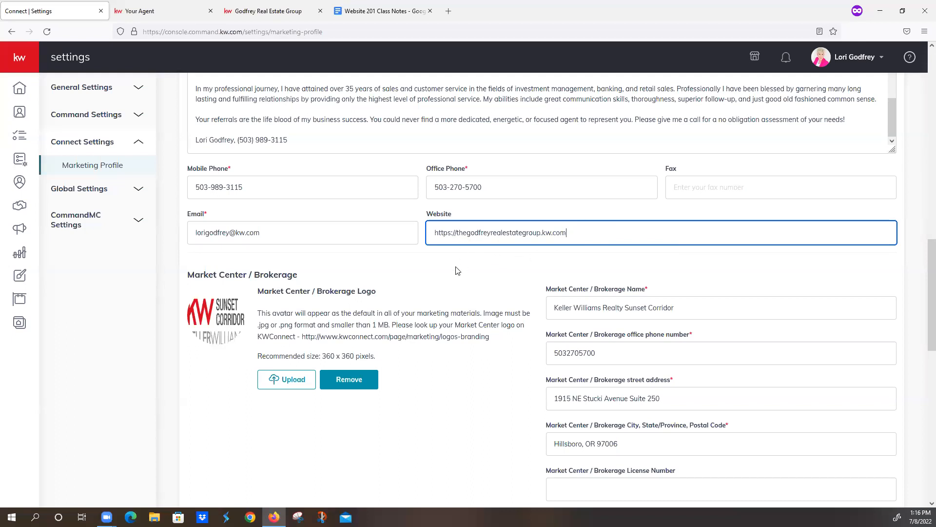
click(456, 239)
text(www..)
key(BackSpace)
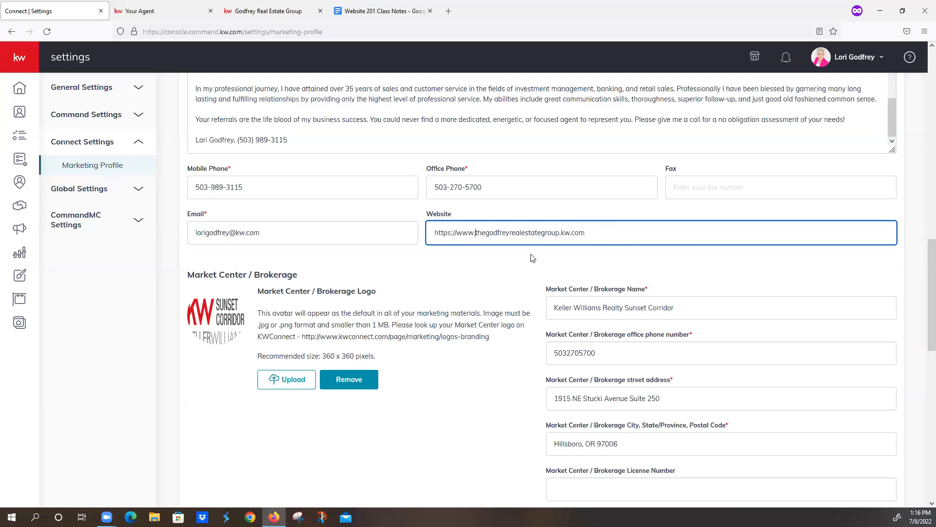
key(BackSpace)
key(BackSpace)
key(BackSpace)
key(BackSpace)
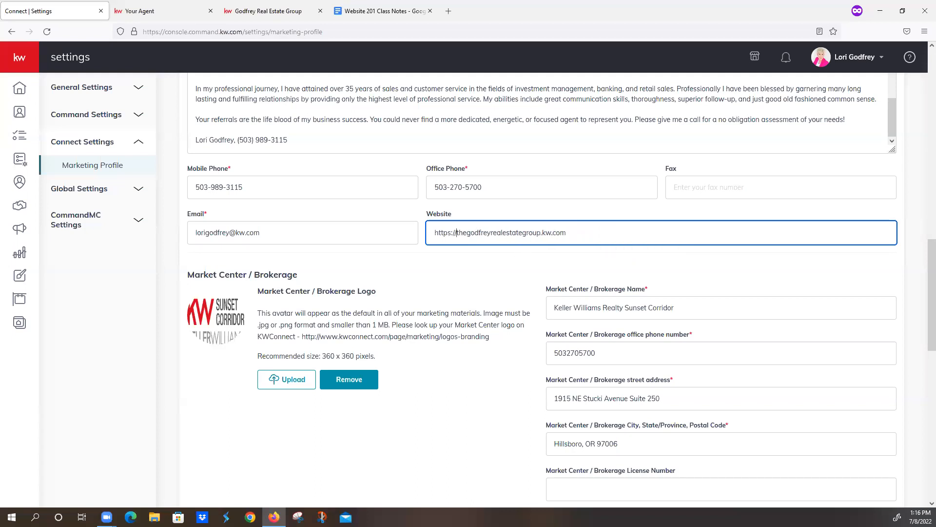
- Replace the Website entry in the Marketing Profile with the full https address copied from the live agent site, including its trailing slash
click(180, 12)
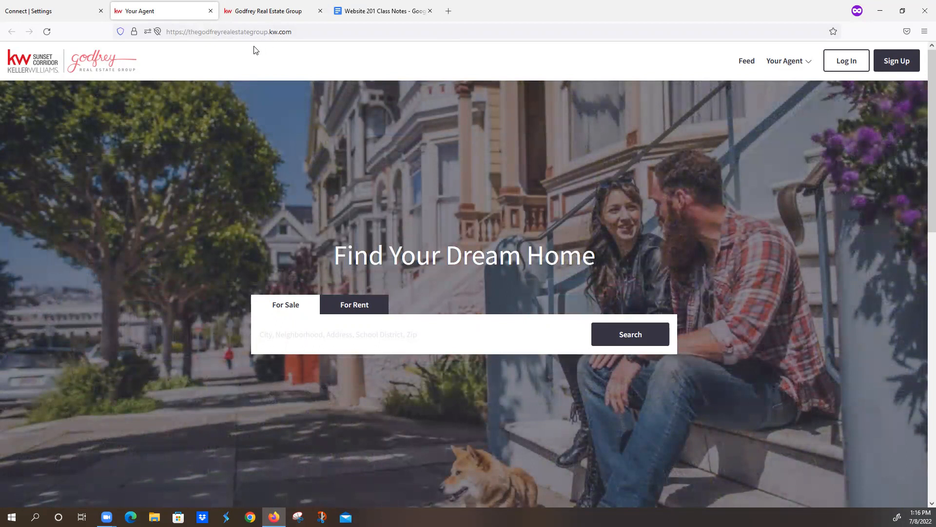
click(304, 31)
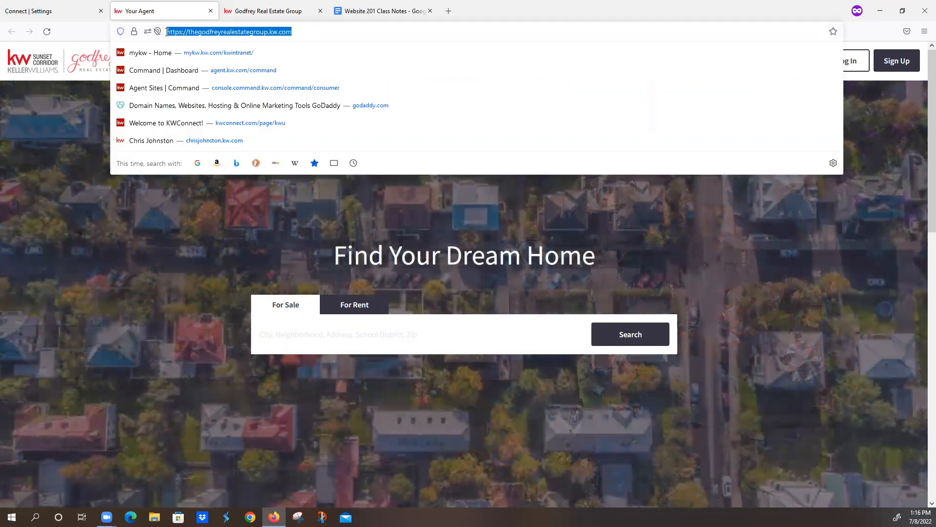
click(90, 157)
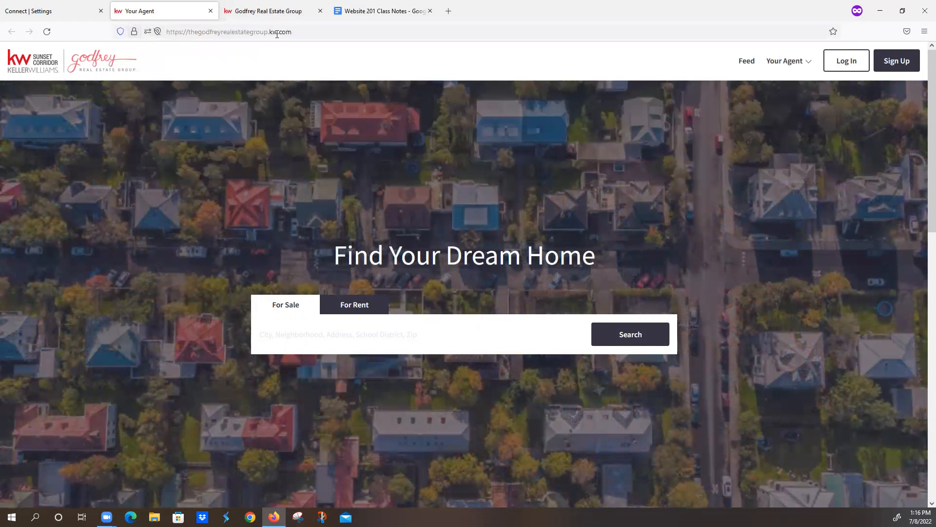
click(304, 32)
key(ctrl+c)
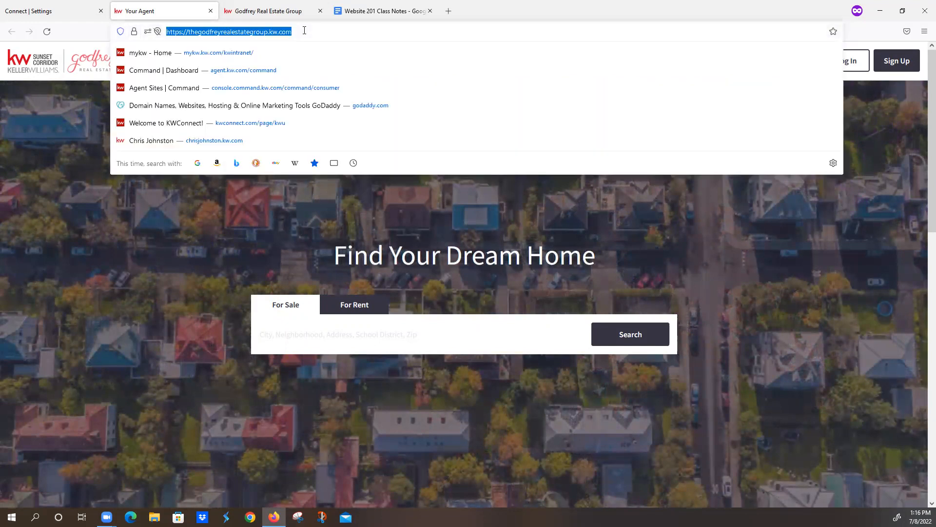
click(66, 10)
drag(600, 233, 329, 220)
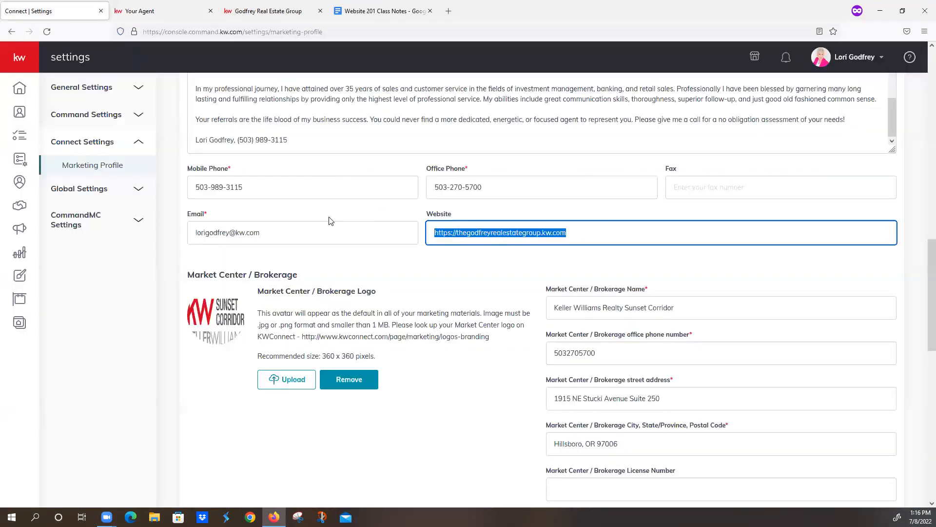
key(ctrl+v)
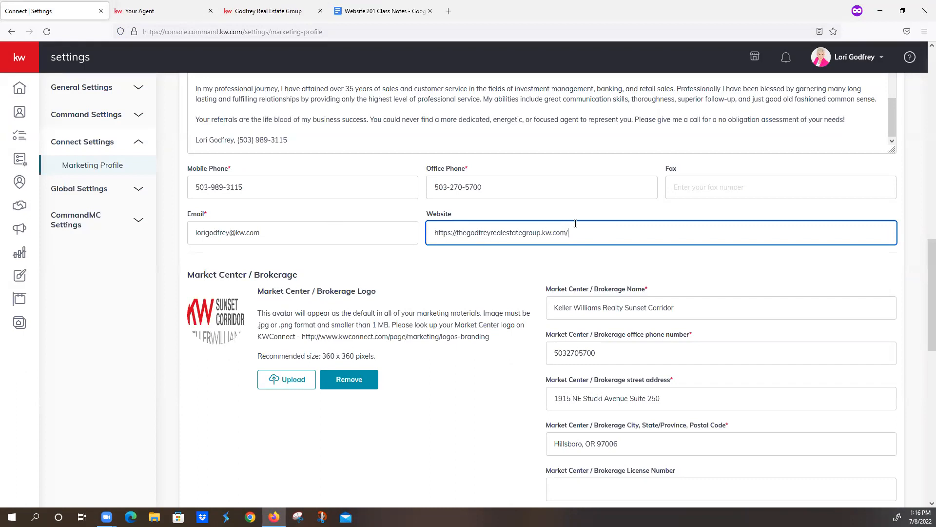
click(505, 285)
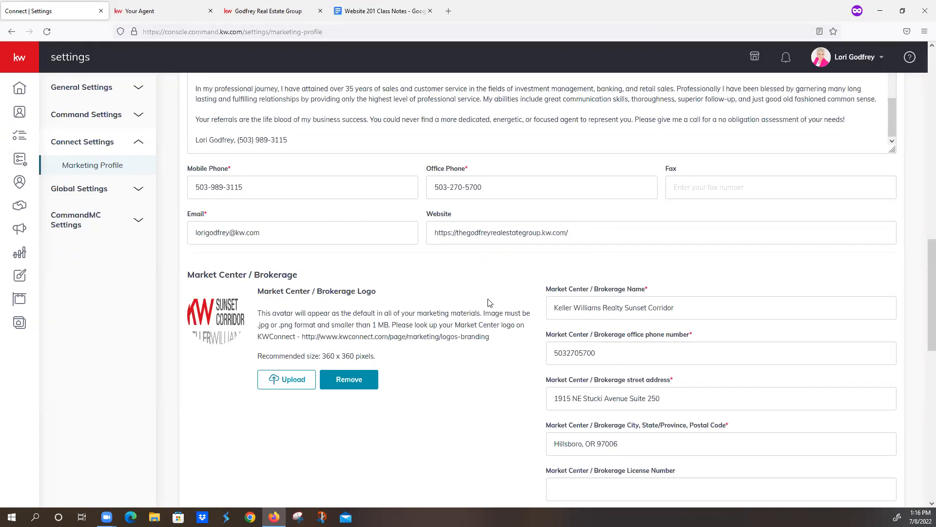
- Review the Compliance and Social sections of the Marketing Profile and check the https address format on the live agent site
scroll(489, 303, down, 10)
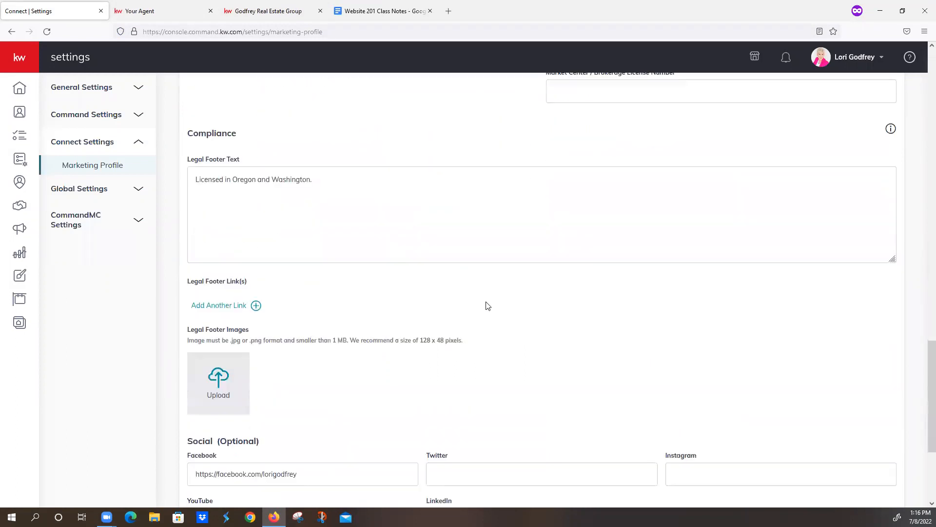
scroll(488, 306, down, 1)
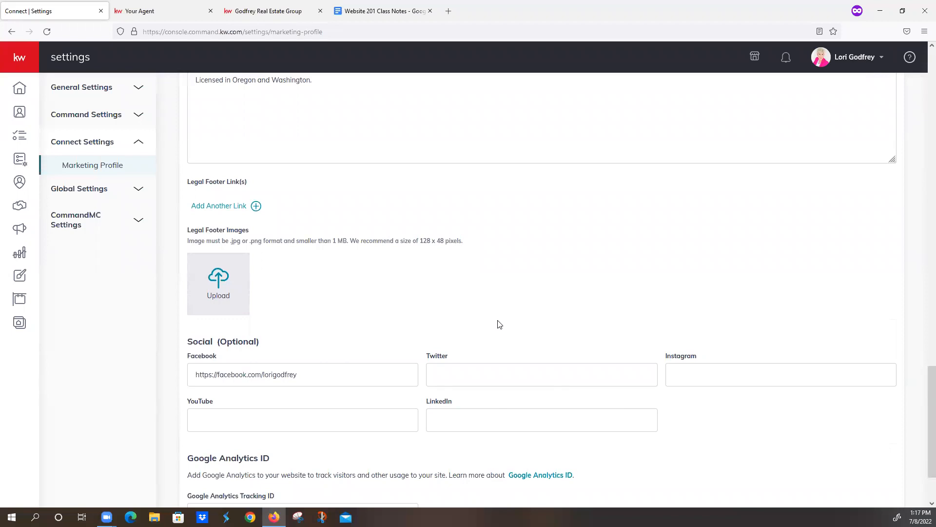
click(151, 9)
click(170, 31)
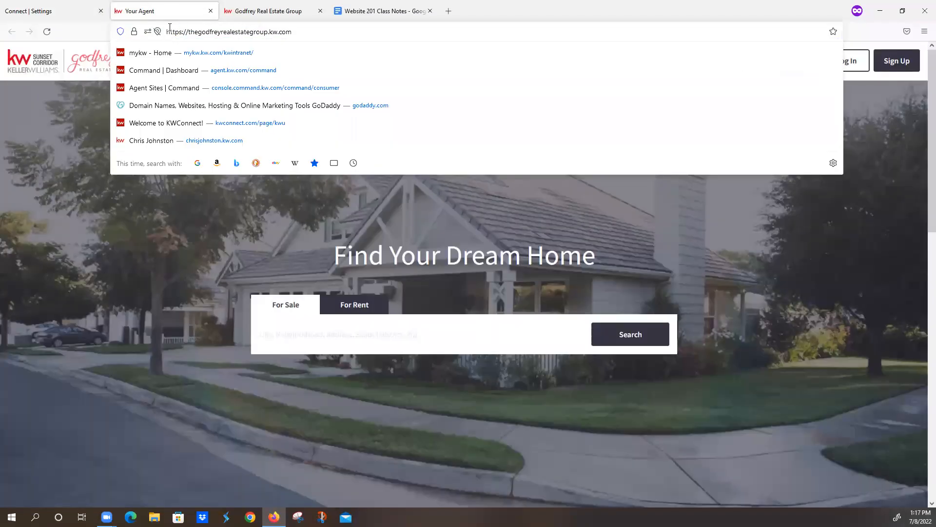
click(70, 7)
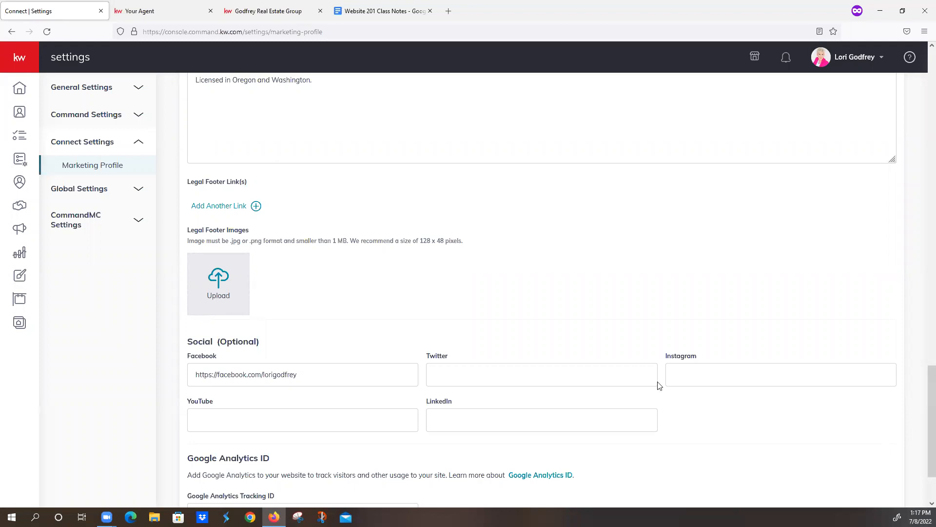
- Compare the Website field of the Marketing Profile with the address of the live agent site
scroll(551, 330, up, 10)
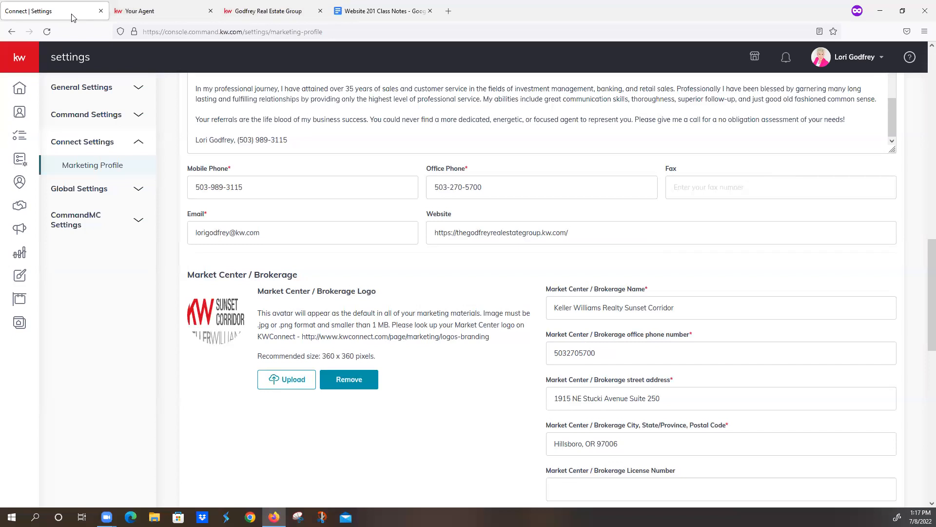
click(156, 15)
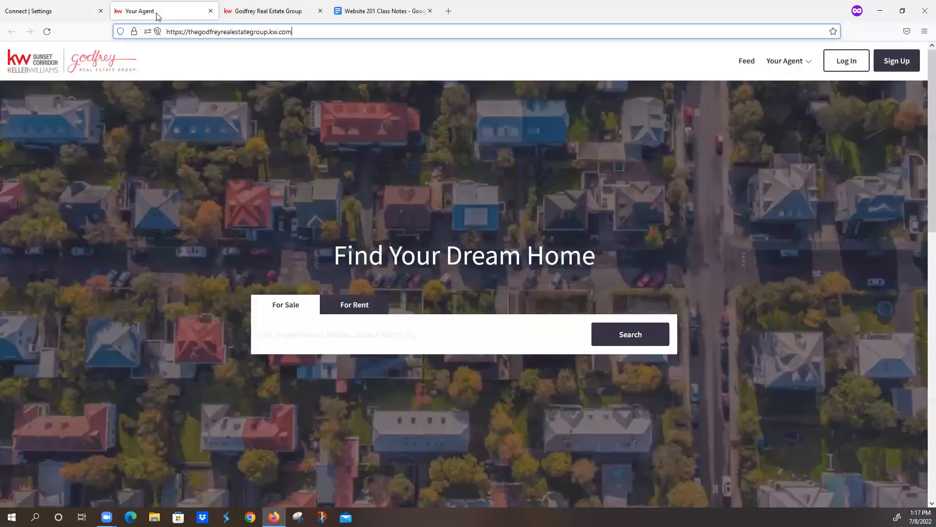
click(90, 11)
click(146, 14)
click(92, 16)
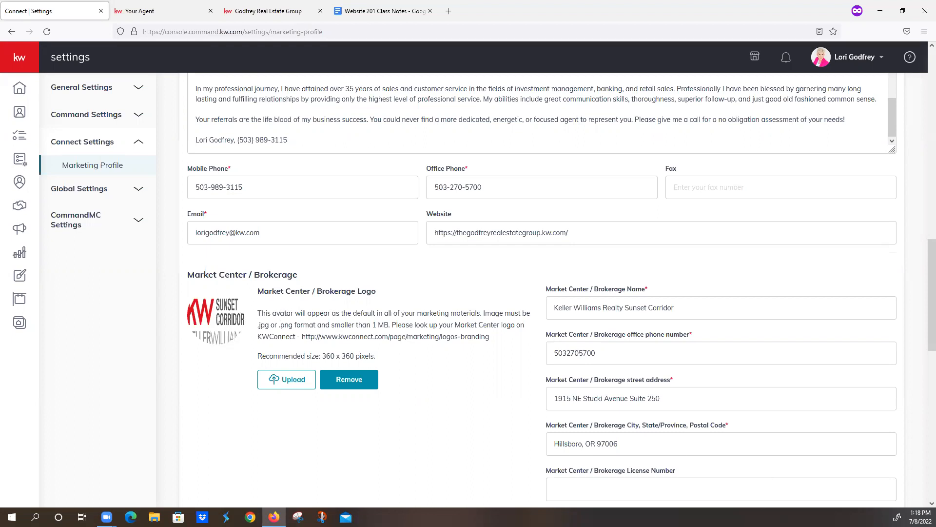
- Open the mykw intranet in a new browser tab and go to its education site, KWConnect
click(449, 11)
text(mykw)
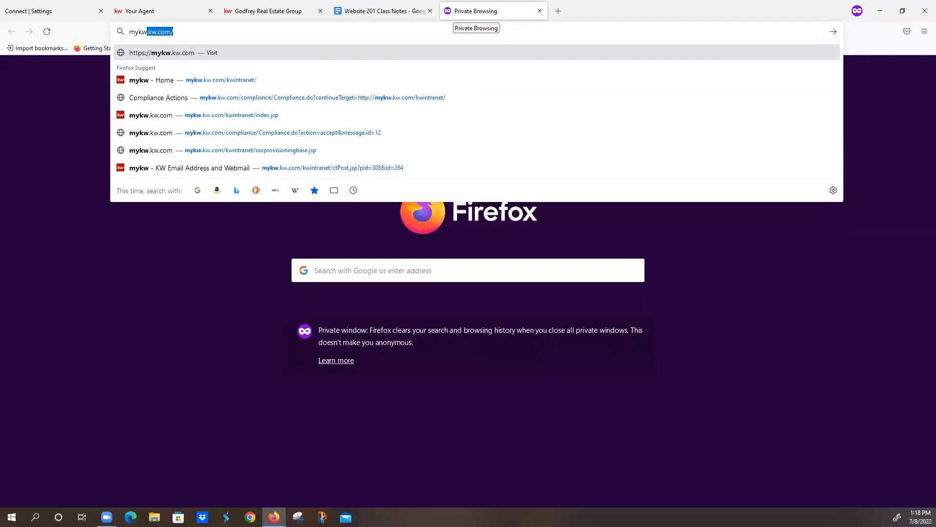
key(Return)
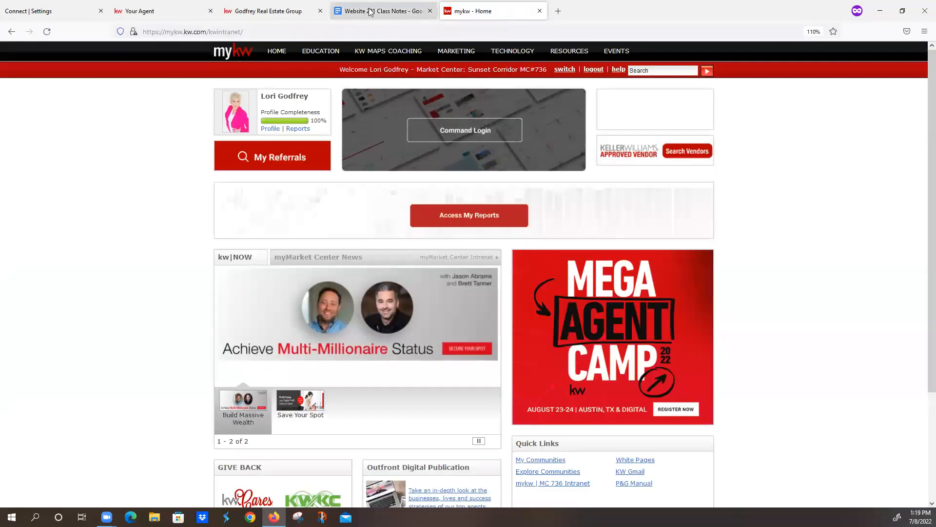
click(320, 57)
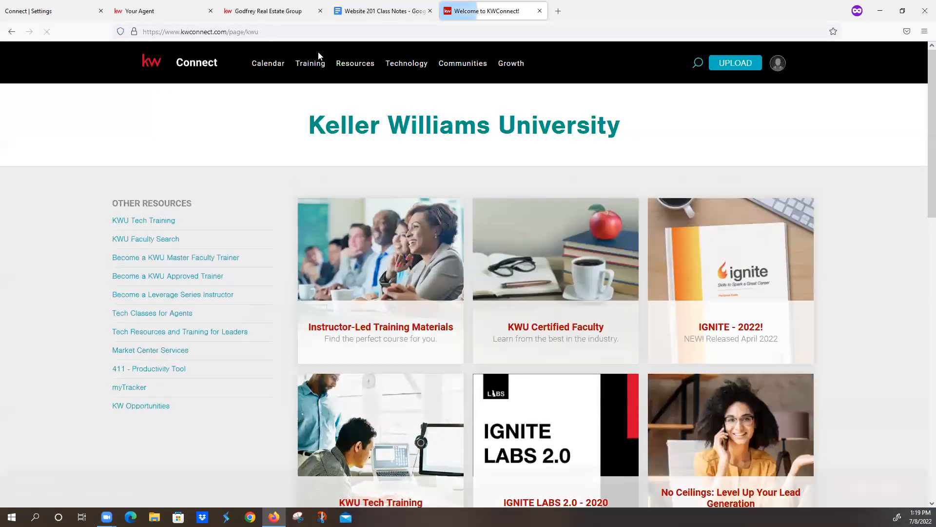
- Open the Marketing resources in KWConnect and go to the Logos and Branding page
mouse_move(316, 65)
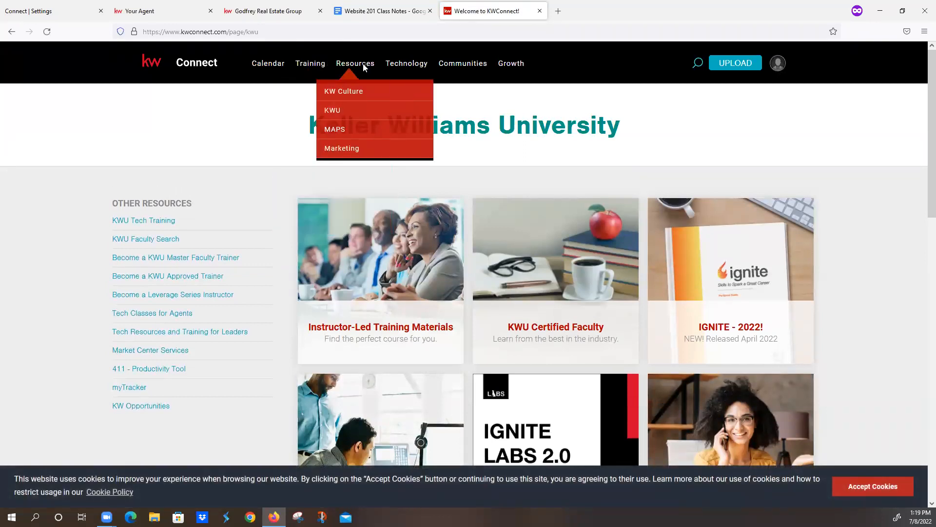
mouse_move(345, 65)
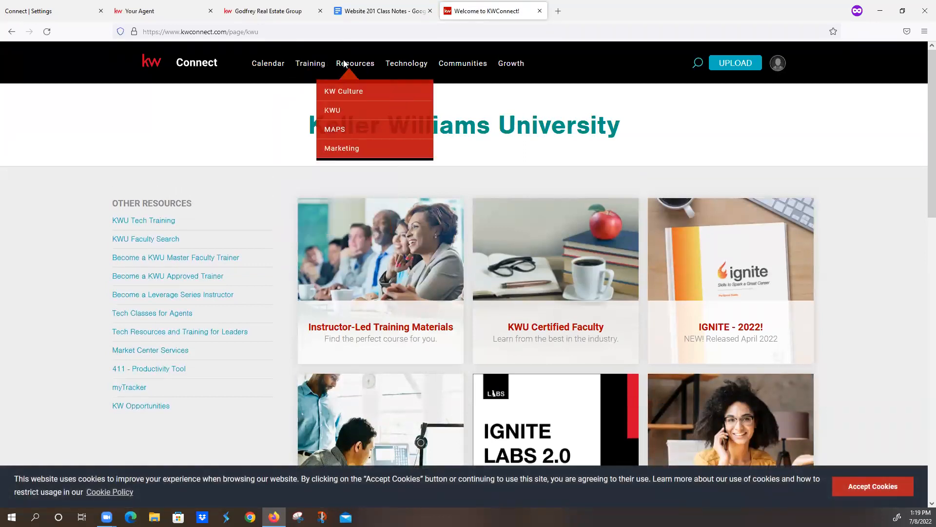
click(347, 152)
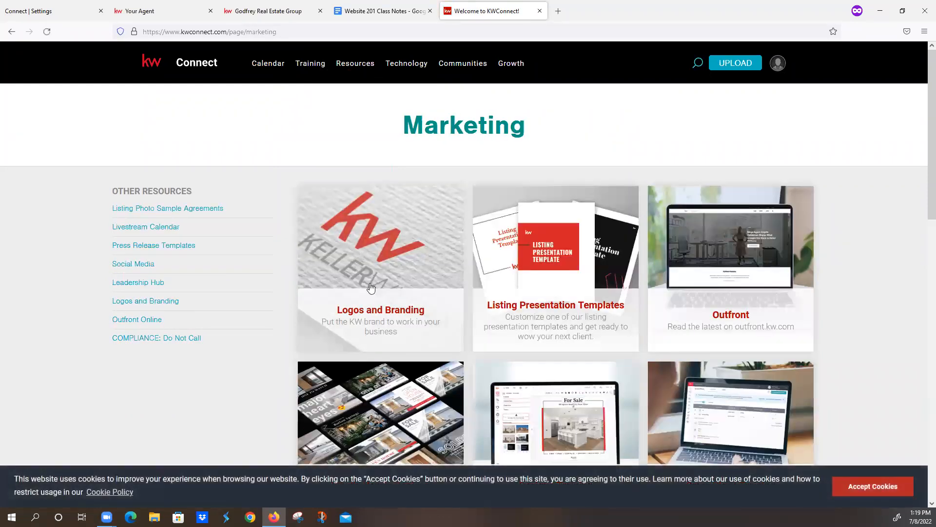
click(379, 295)
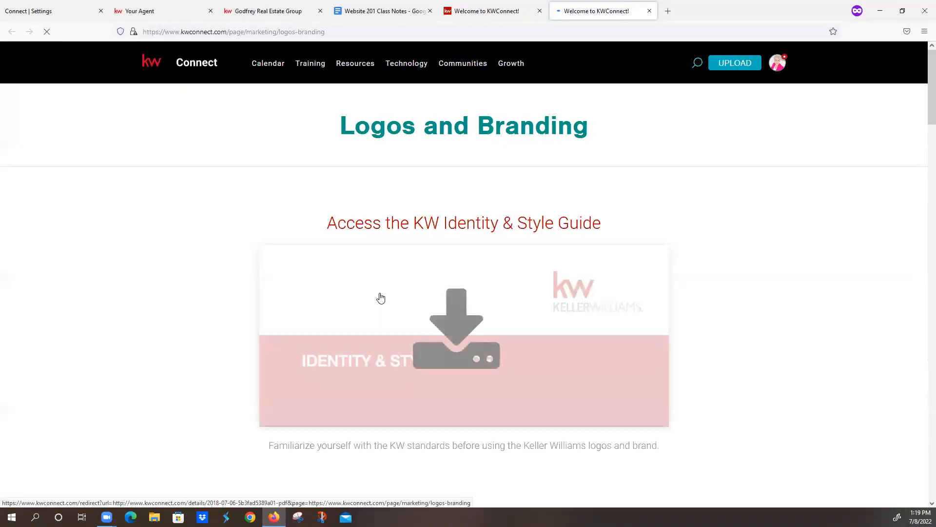
- Search the Market Center Logos for market center 875 and preview its logo
scroll(381, 298, down, 5)
scroll(381, 298, down, 8)
click(432, 351)
text(875)
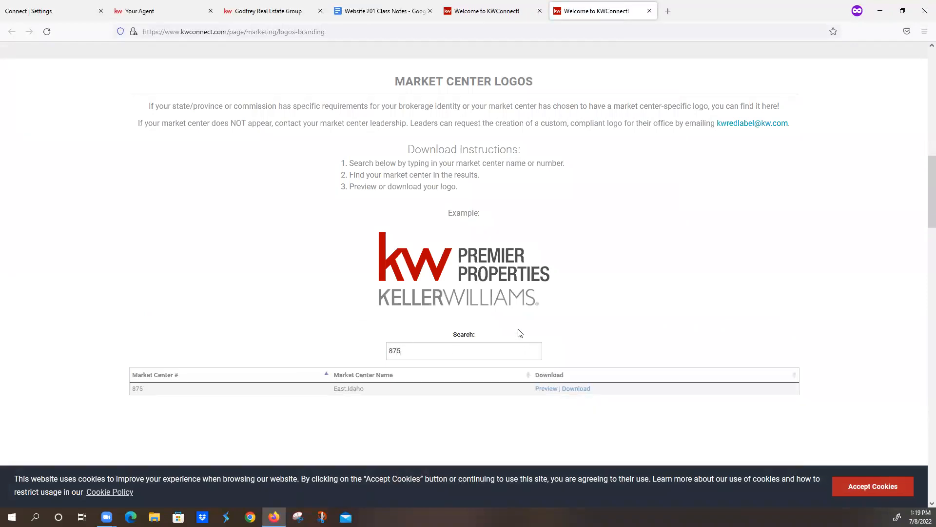
click(545, 389)
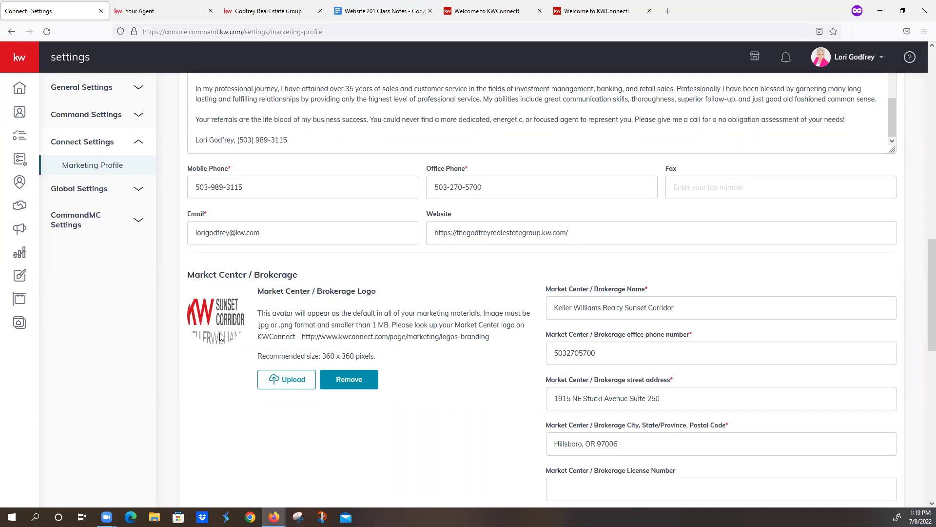
- Review the photo, team logo, bio and Market Center / Brokerage details in the Marketing Profile, including the brokerage office phone number
scroll(220, 337, up, 15)
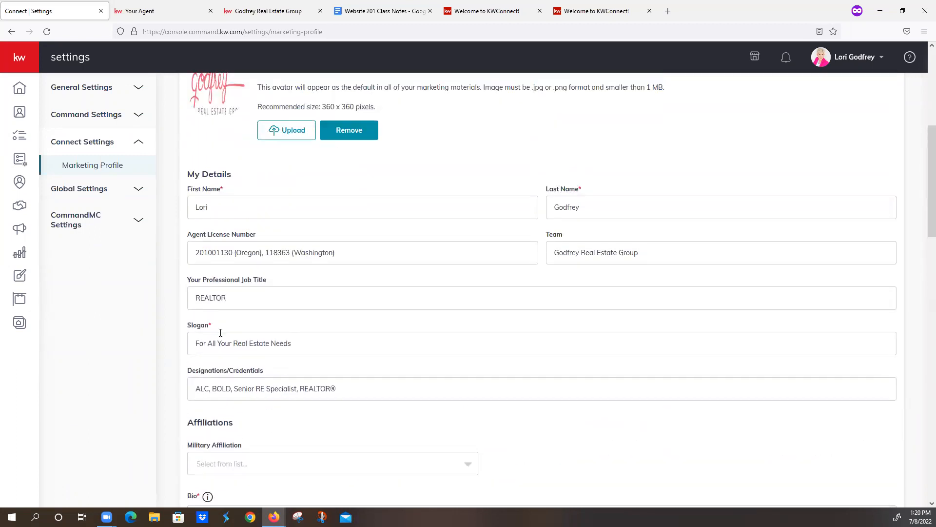
scroll(220, 337, up, 3)
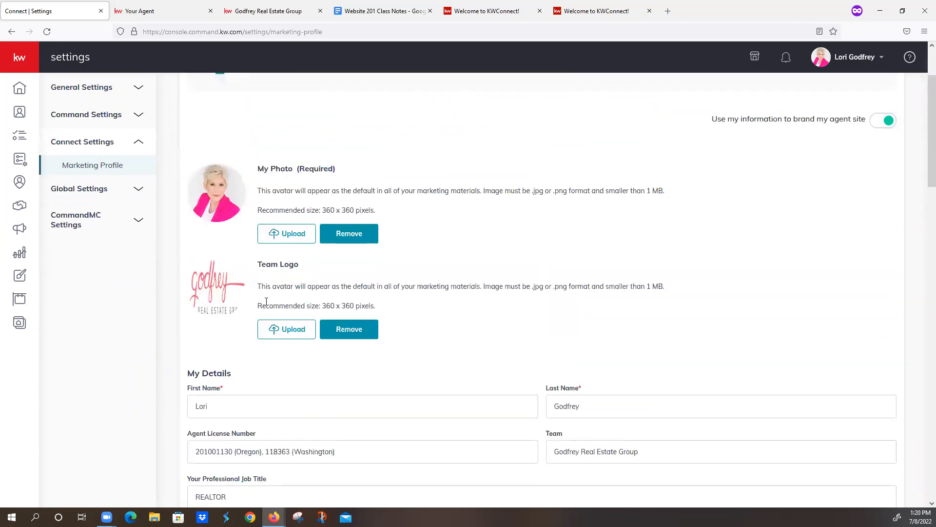
scroll(289, 305, down, 15)
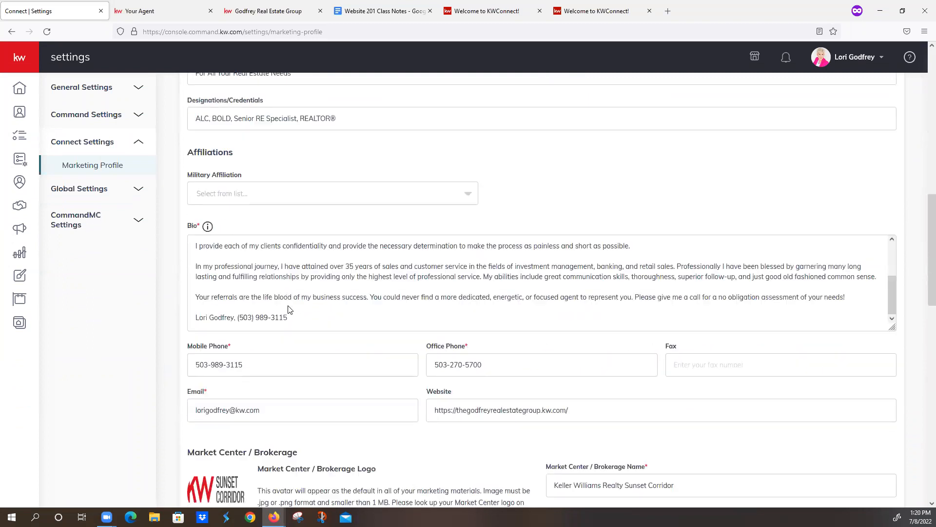
scroll(288, 310, down, 2)
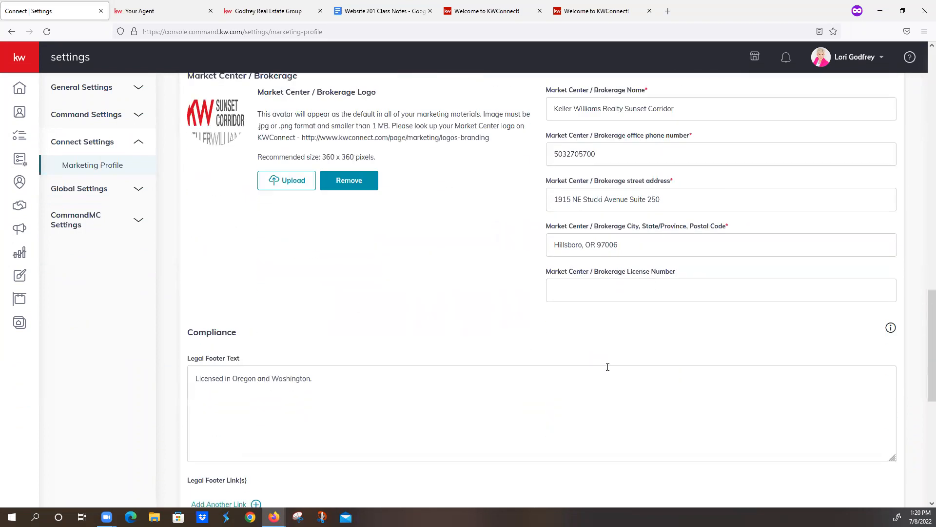
scroll(766, 286, up, 1)
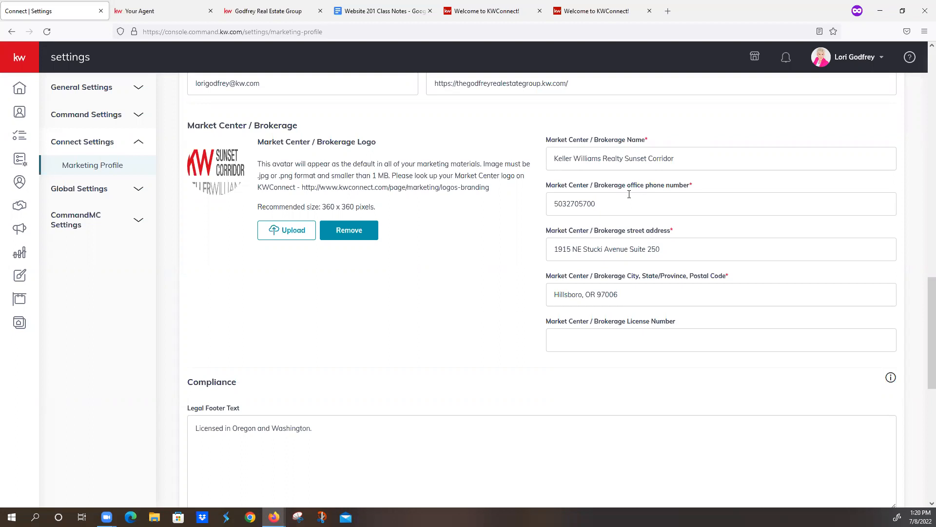
click(569, 203)
click(581, 204)
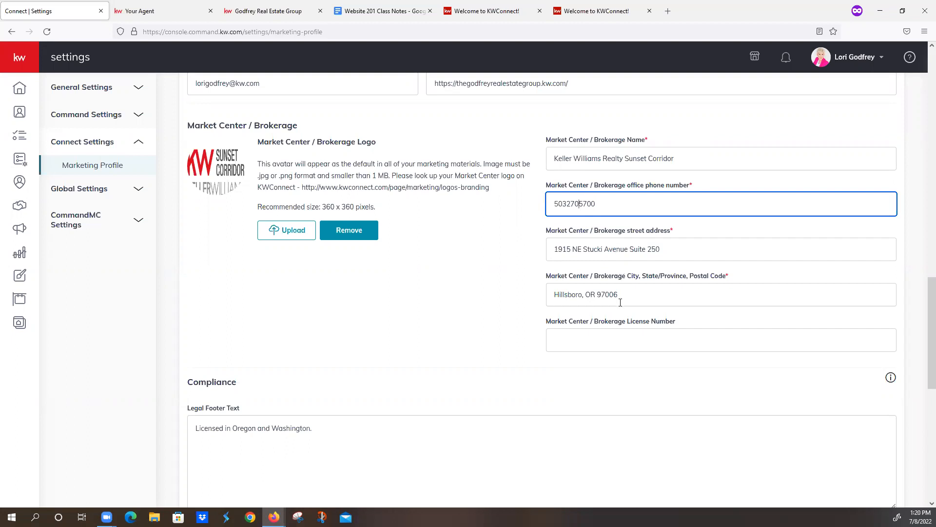
- Try entering a number as the Market Center / Brokerage License Number and clear it again
click(612, 340)
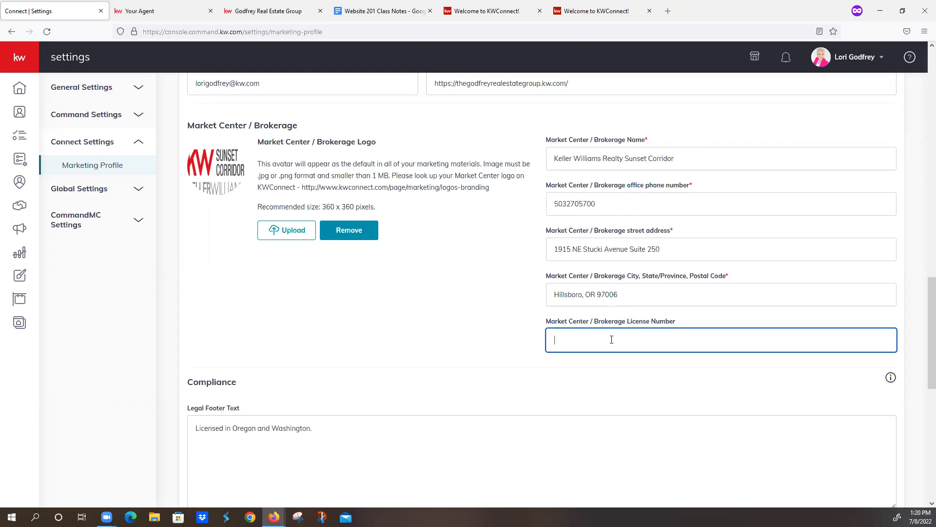
text(975)
key(BackSpace)
key(BackSpace)
key(BackSpace)
- Compare the Legal Footer Text in the Marketing Profile with the footer at the end of the live agent site's home page
scroll(379, 244, down, 4)
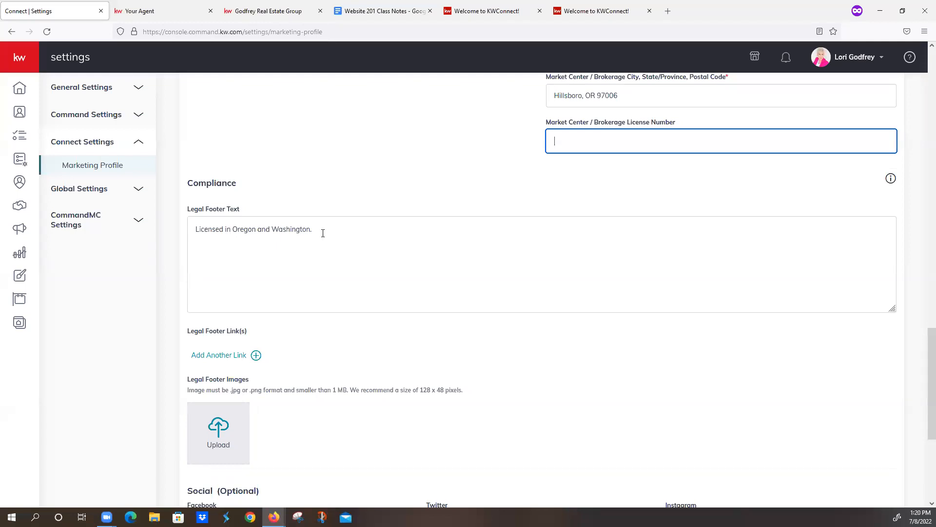
click(242, 10)
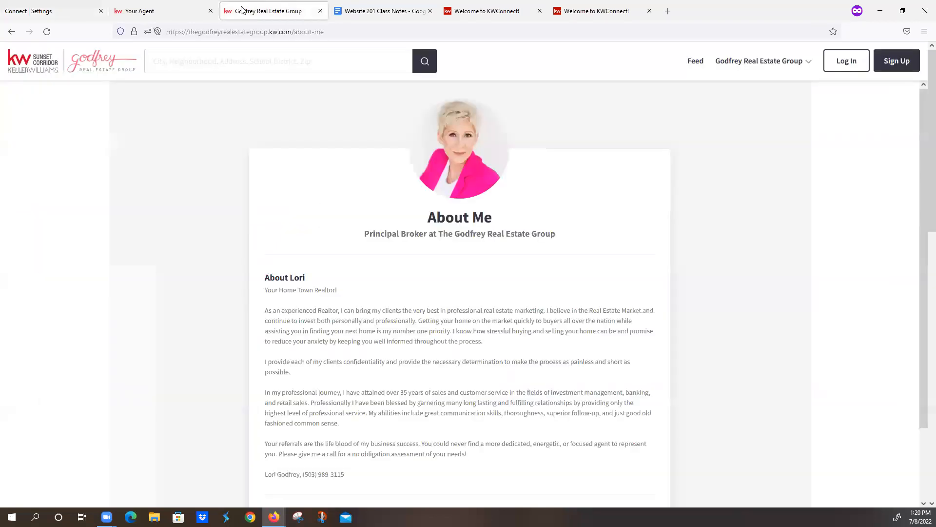
click(194, 11)
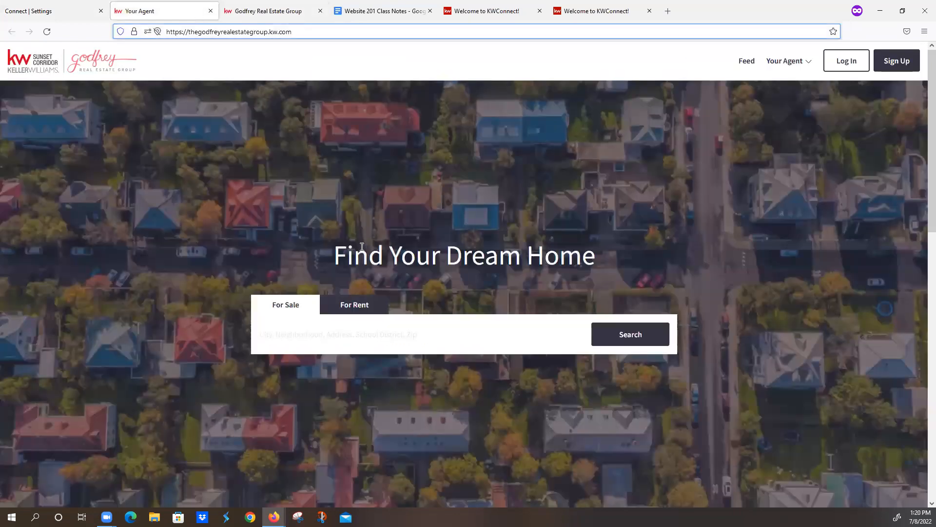
scroll(362, 251, down, 10)
scroll(362, 251, down, 6)
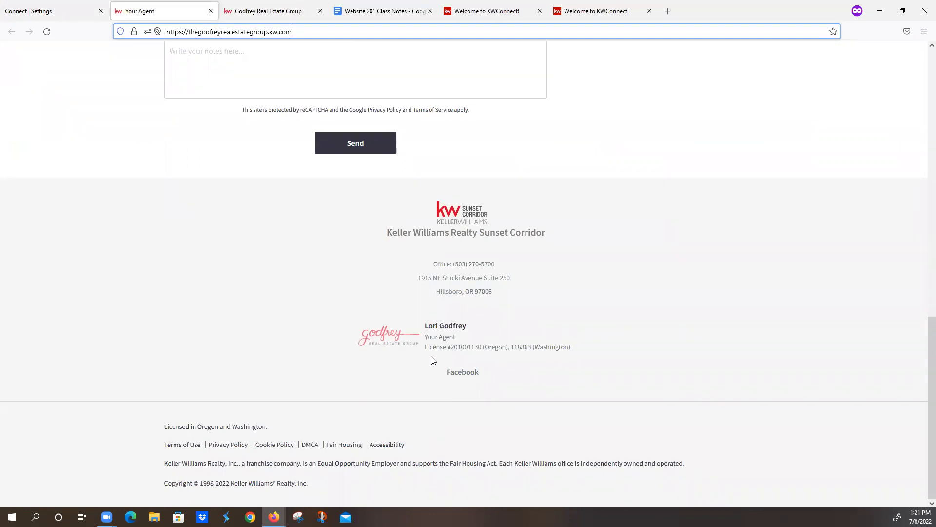
click(19, 13)
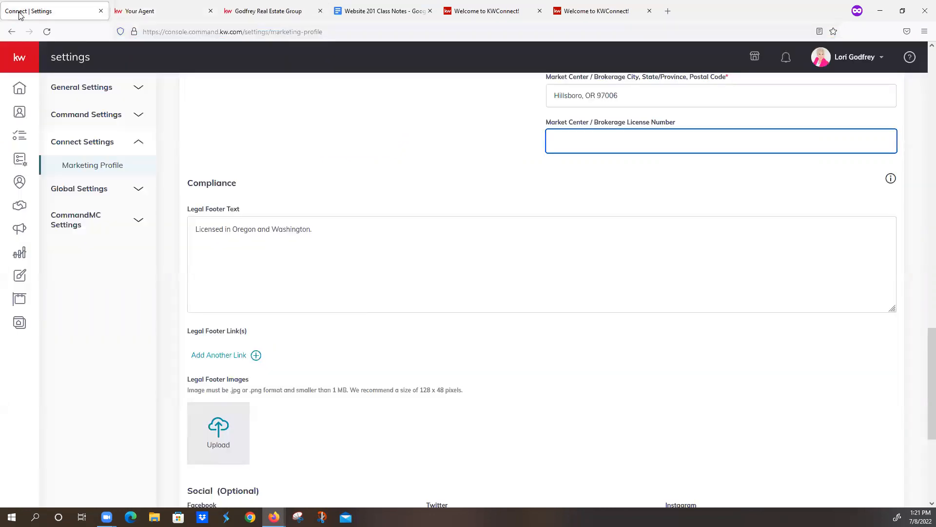
- Check the licensing line and the independently owned office statement in the live site's footer against the Legal Footer Text in the Marketing Profile
click(189, 12)
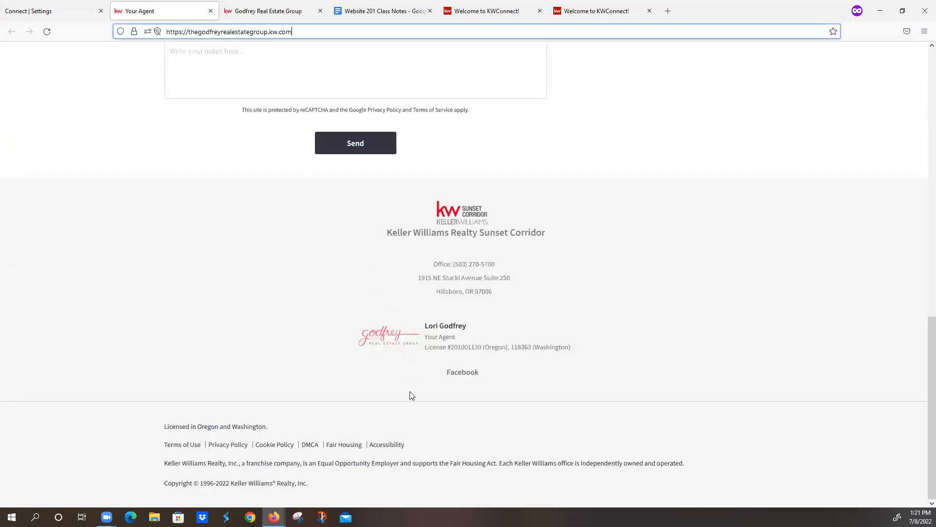
drag(164, 427, 278, 430)
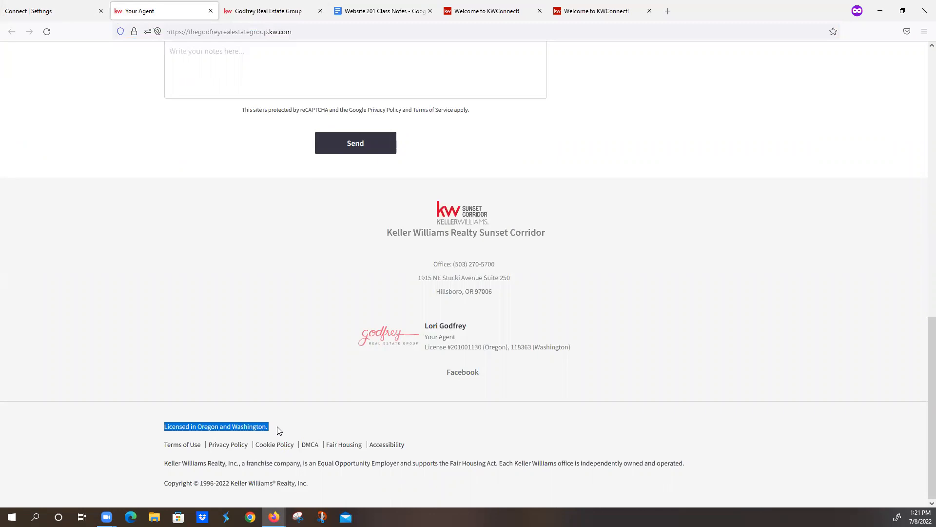
click(55, 12)
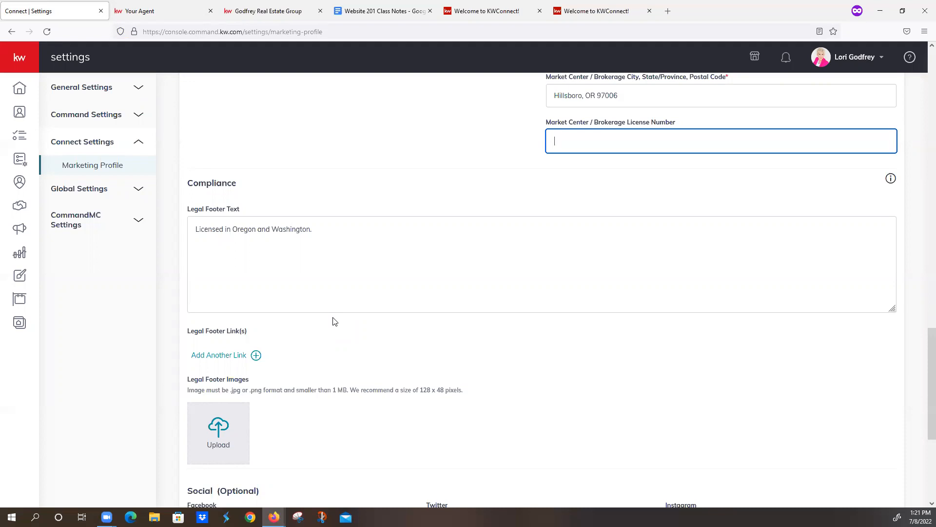
scroll(335, 321, down, 5)
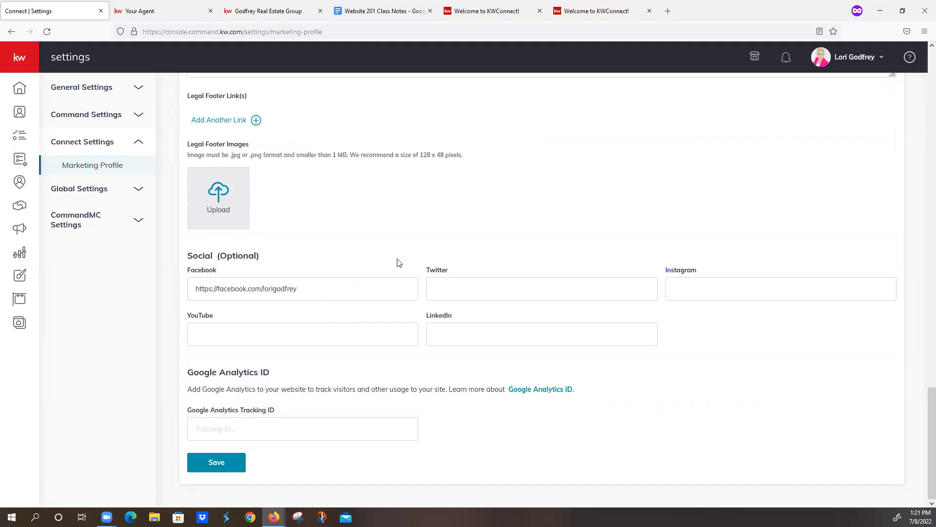
click(164, 10)
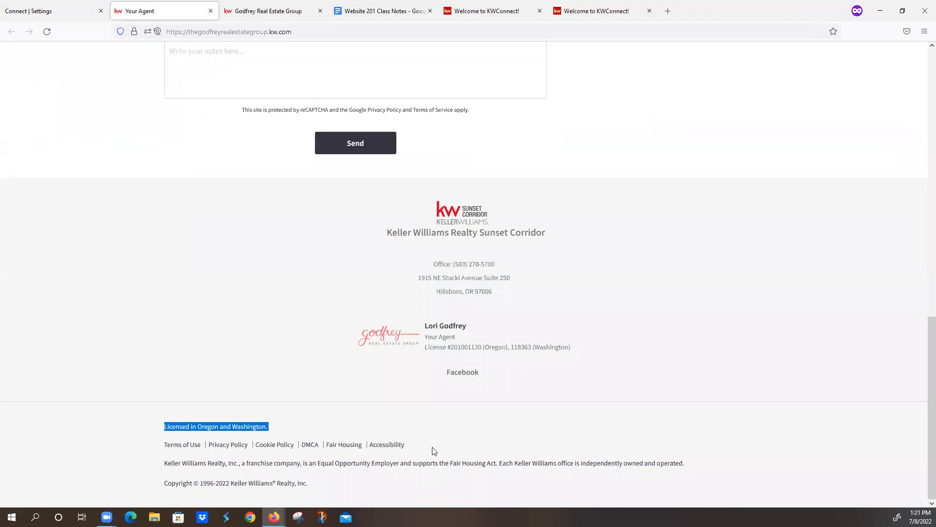
drag(499, 462, 678, 472)
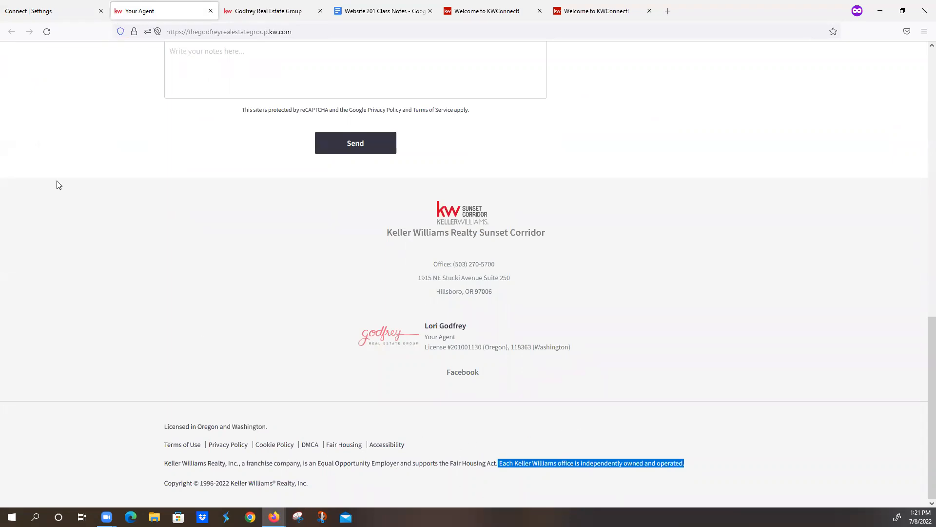
click(63, 14)
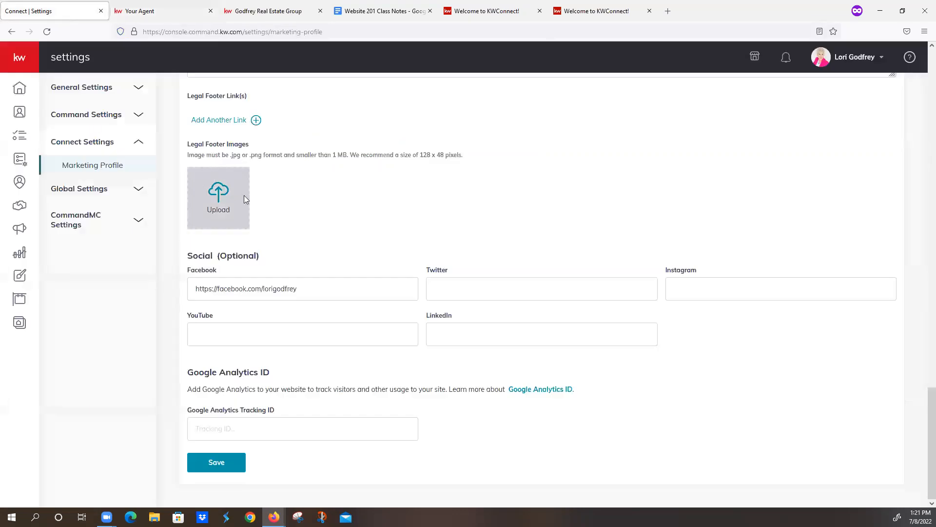
scroll(246, 196, up, 5)
click(337, 264)
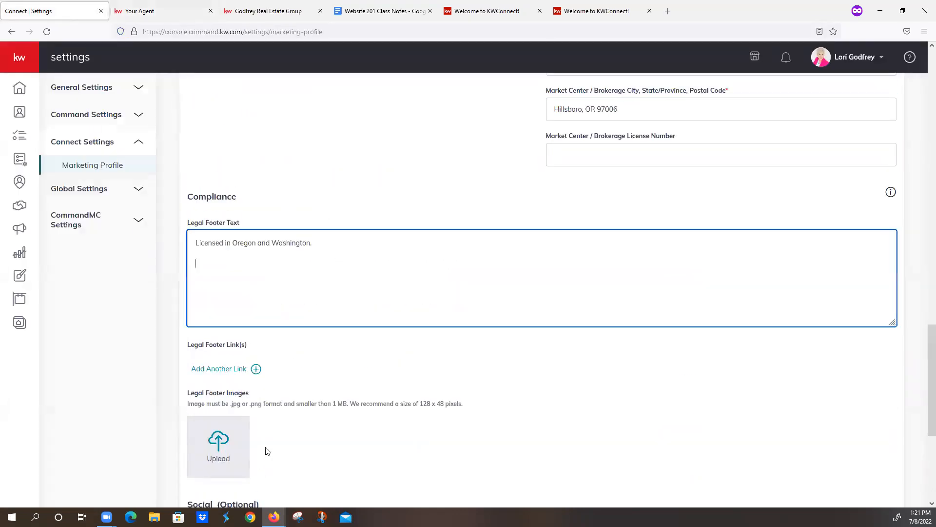
- Review the Legal Footer Links, Legal Footer Images, Social and Google Analytics ID sections of the Marketing Profile
scroll(268, 436, down, 2)
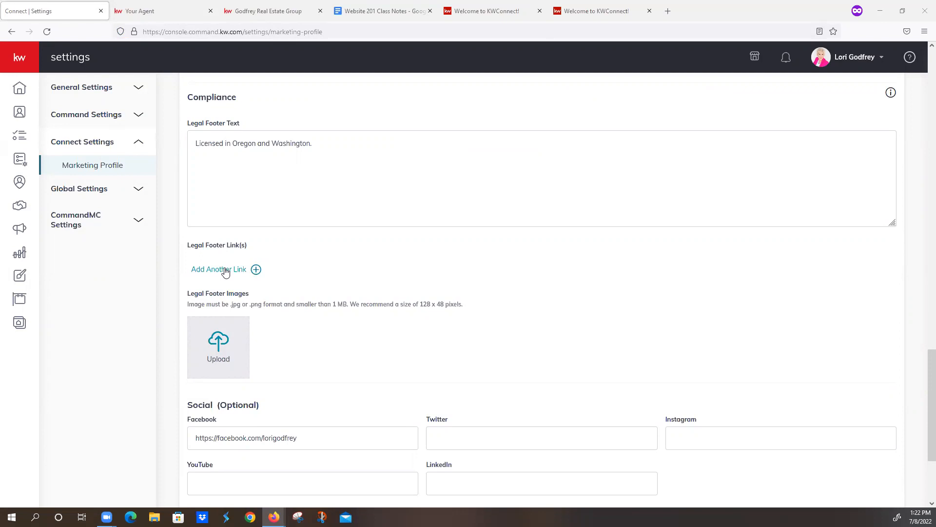
scroll(225, 273, down, 2)
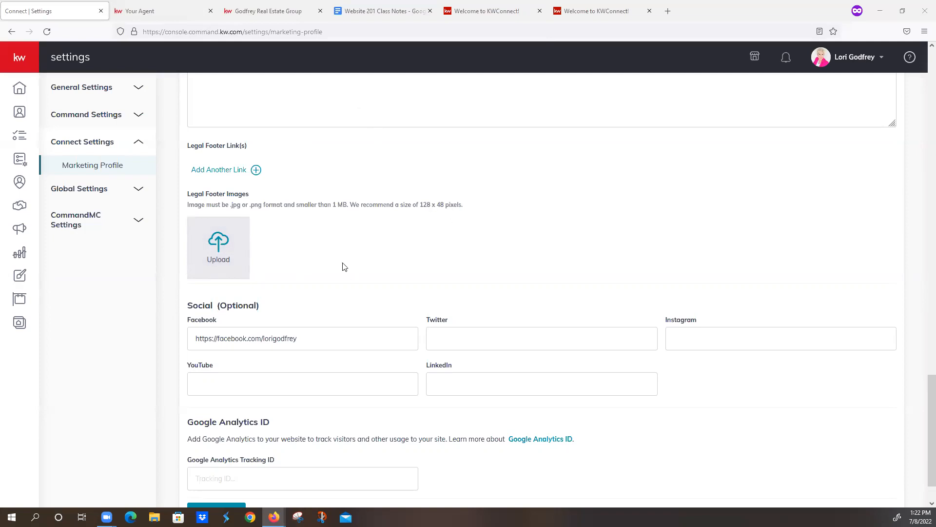
scroll(343, 266, down, 1)
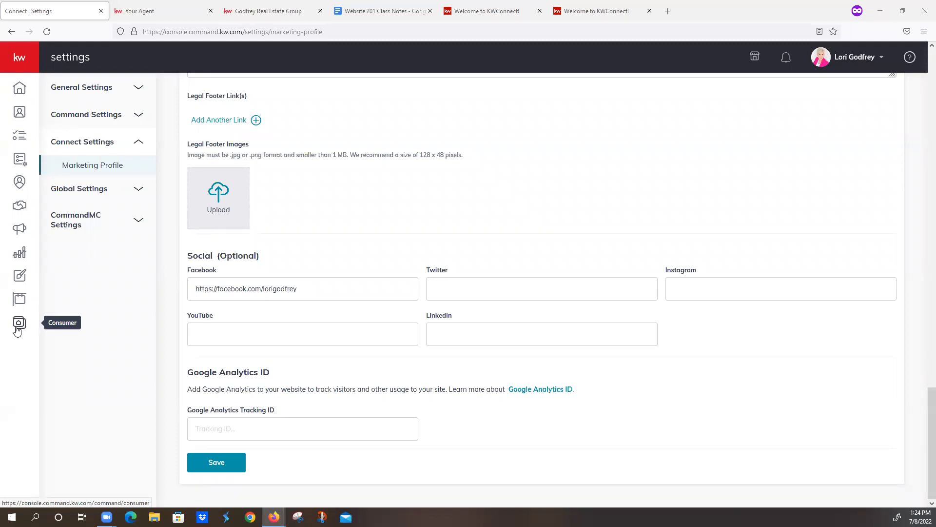
- Open the Consumer area and create a new sub-page on the agent site
click(16, 62)
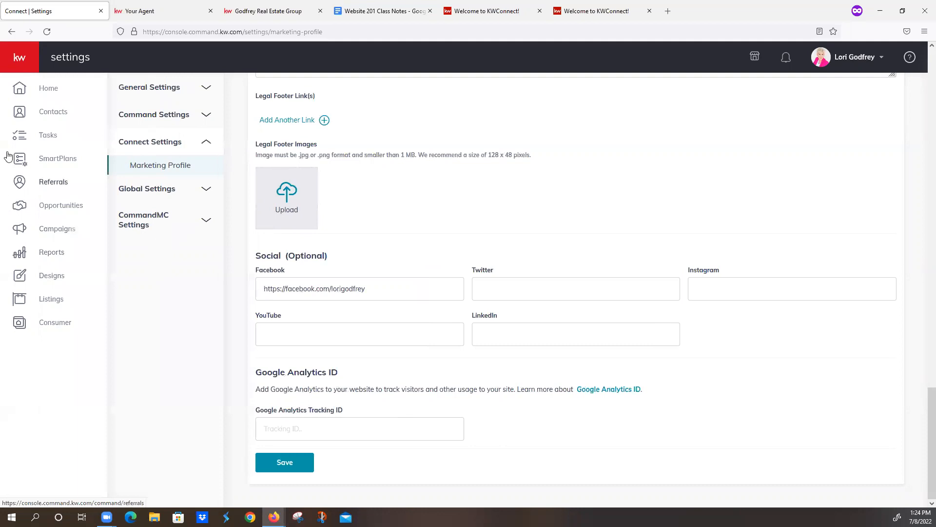
click(18, 325)
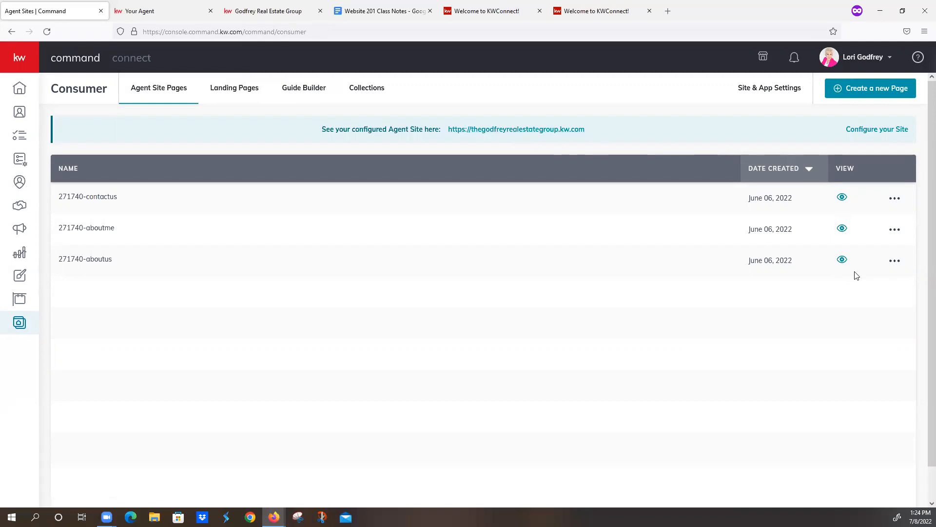
click(879, 89)
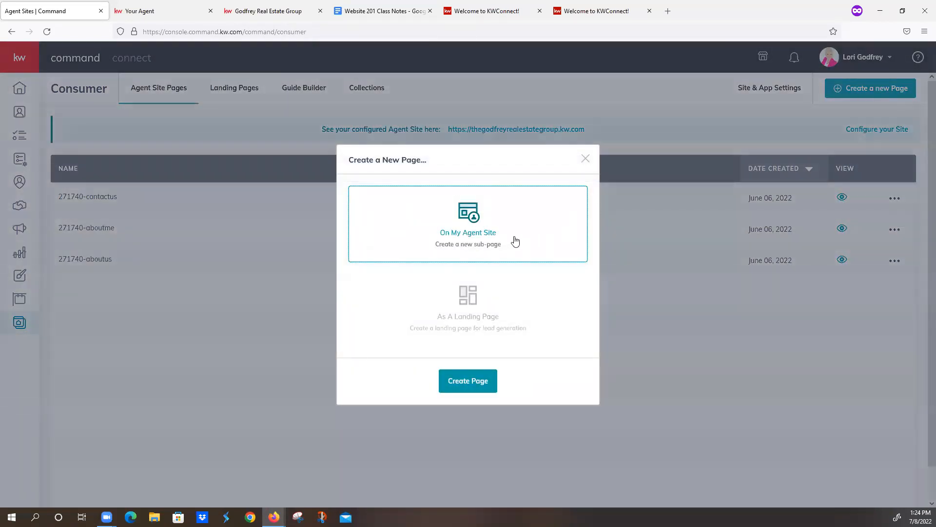
click(468, 381)
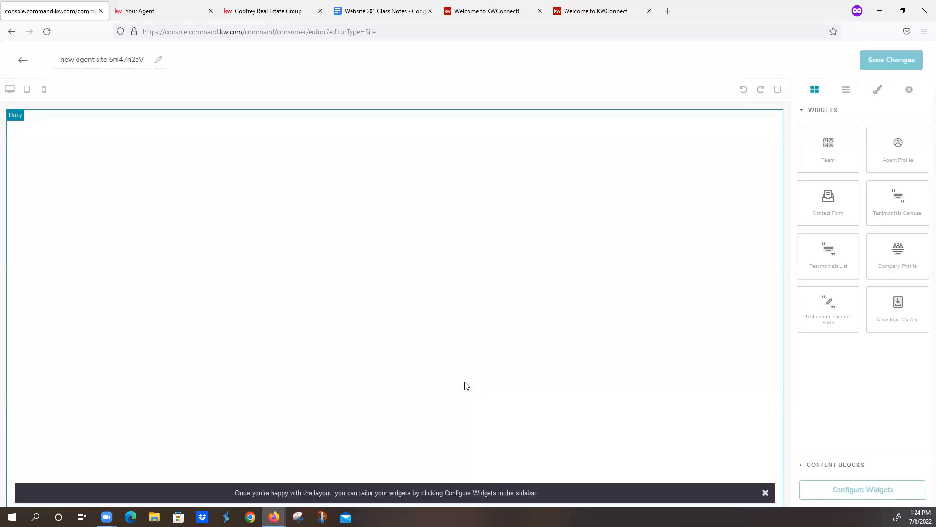
- Name the new agent site page "Download My App"
drag(61, 59, 254, 58)
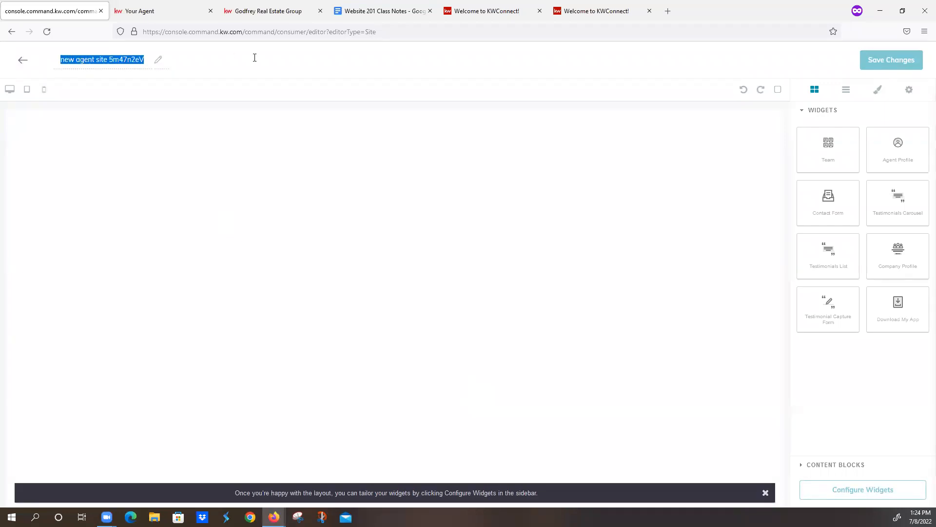
text(Download My a)
key(BackSpace)
text(AP)
text(pp)
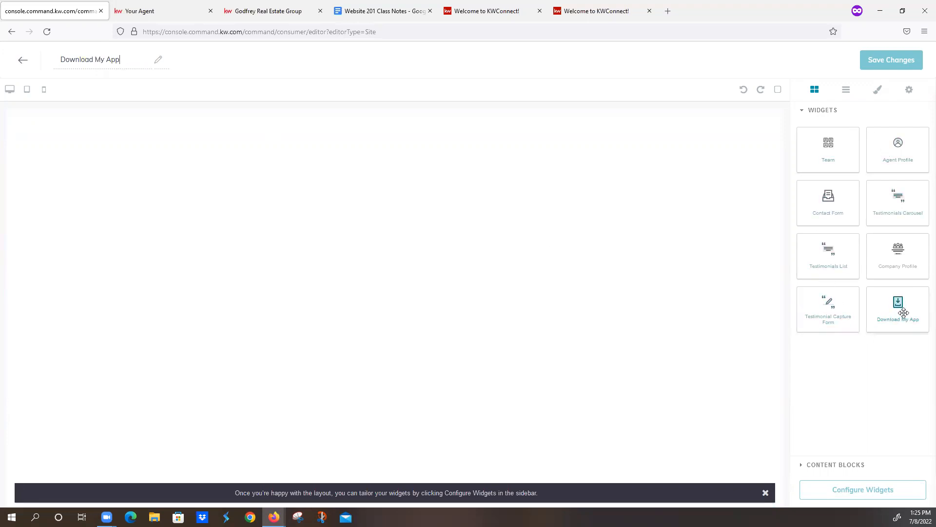
- Add the Download My App widget to the page and save it without continuing to the site and app settings
drag(903, 314, 560, 276)
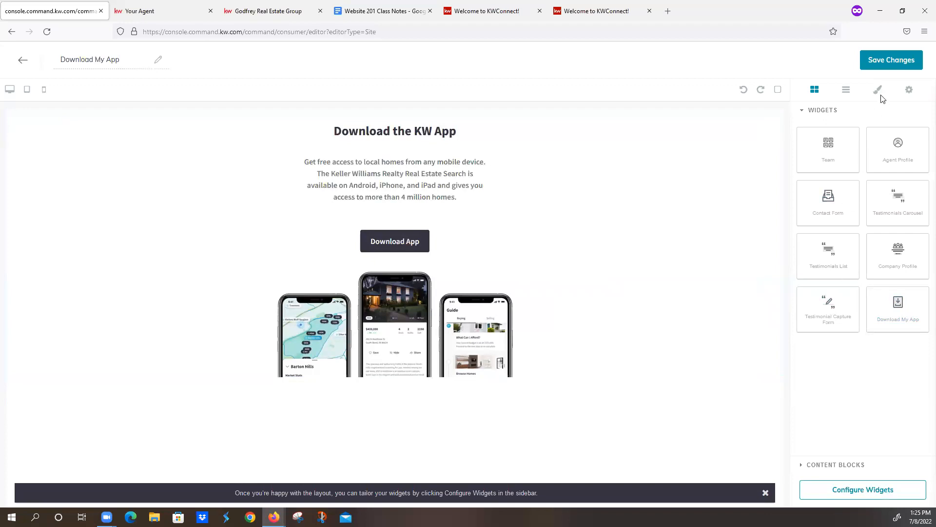
click(884, 65)
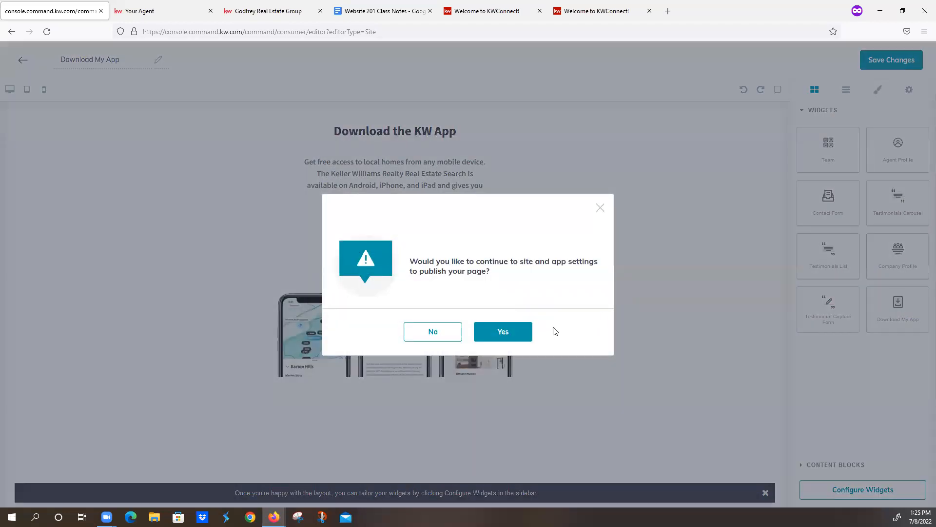
click(439, 334)
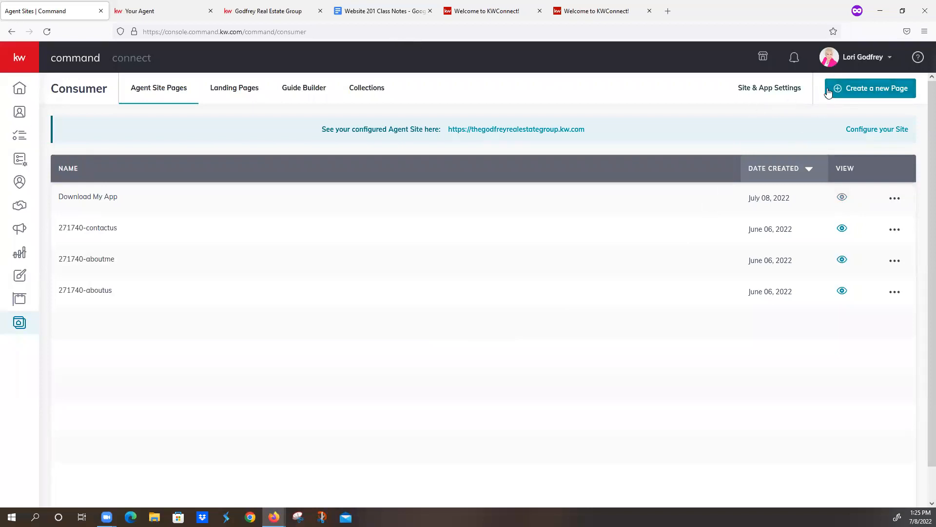
- Create another sub-page on the agent site and look up the Mortgage Calculator instructions in the Website 201 Class Notes
click(843, 92)
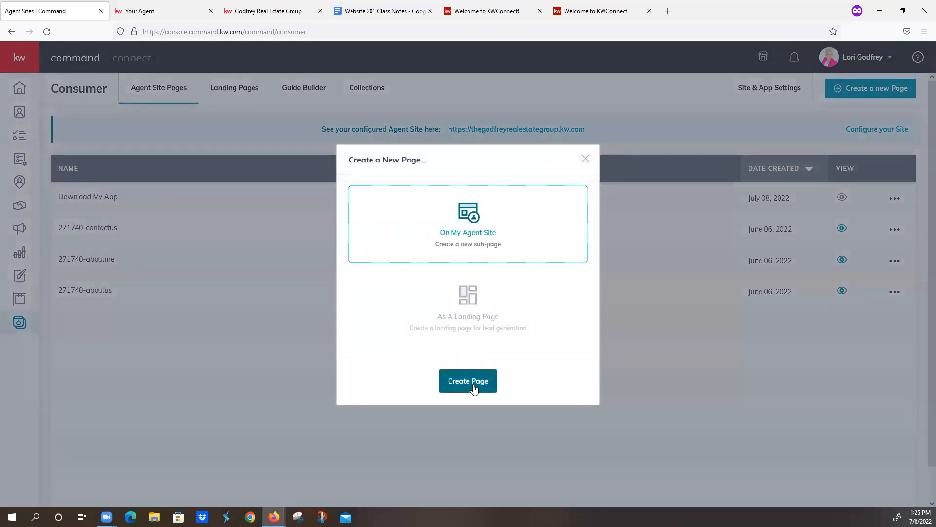
click(472, 391)
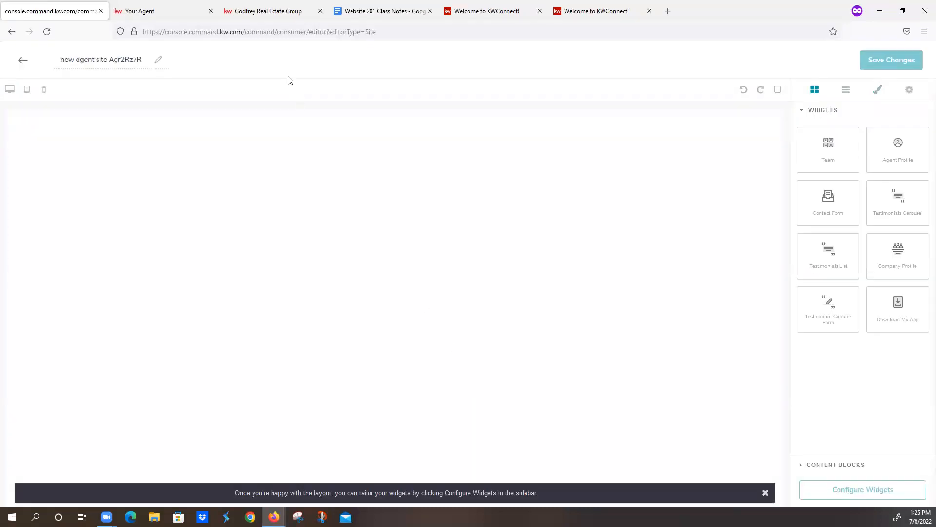
click(351, 12)
scroll(355, 151, up, 15)
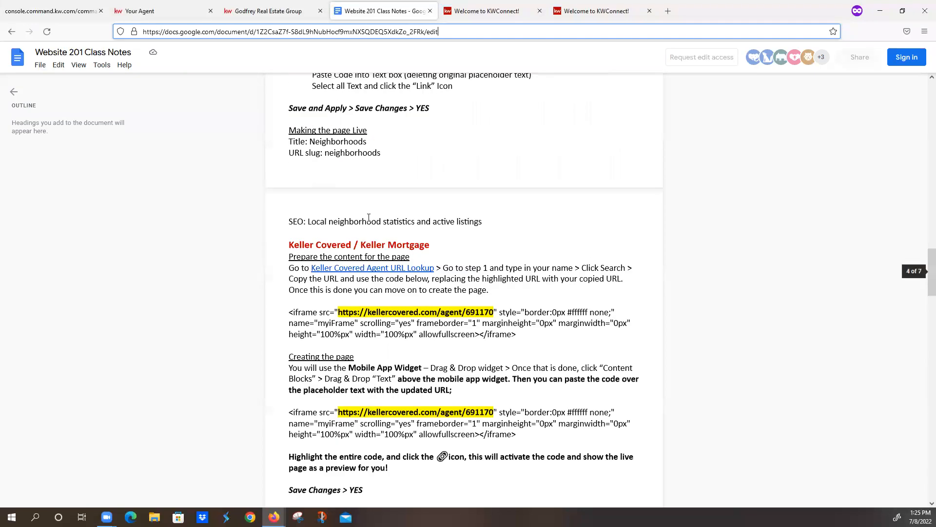
scroll(369, 218, up, 20)
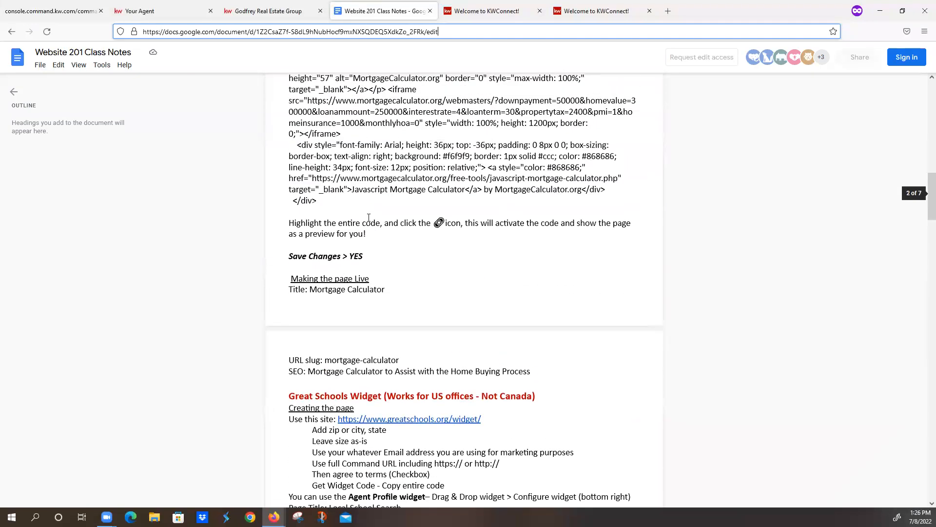
scroll(369, 218, up, 5)
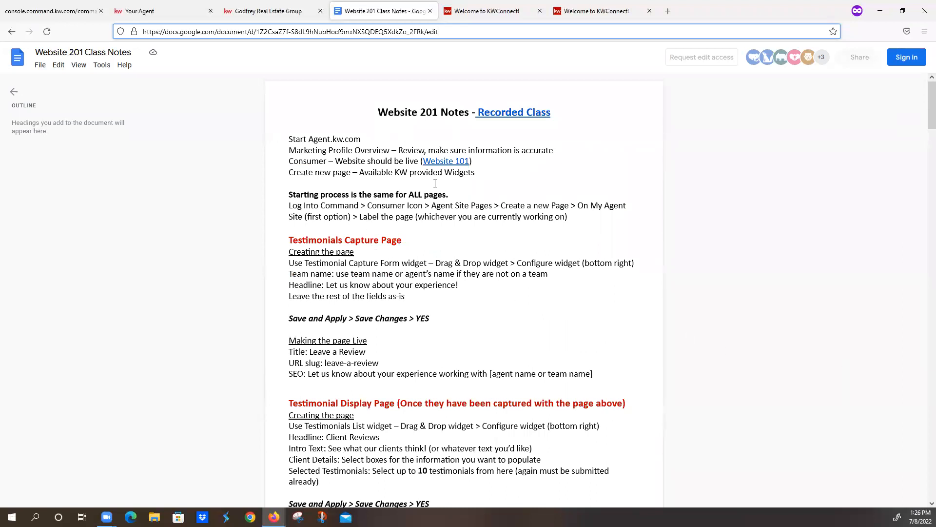
scroll(435, 184, down, 10)
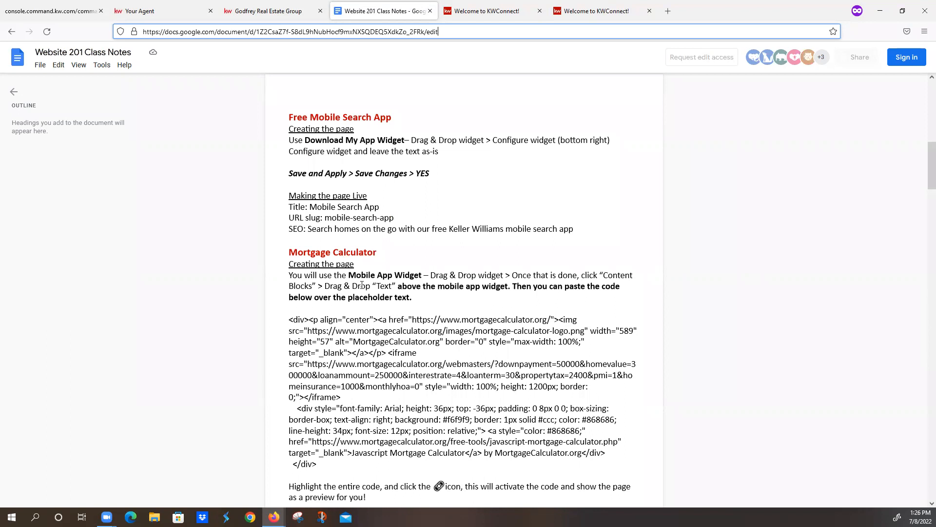
- Name the new page "Mortgage Calculator" and place the Download My App widget on it
click(68, 11)
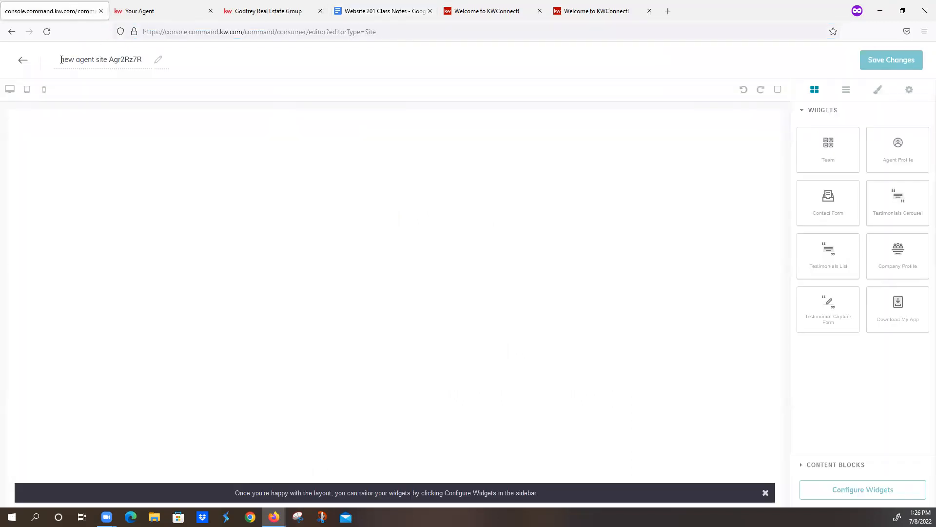
drag(83, 59, 197, 65)
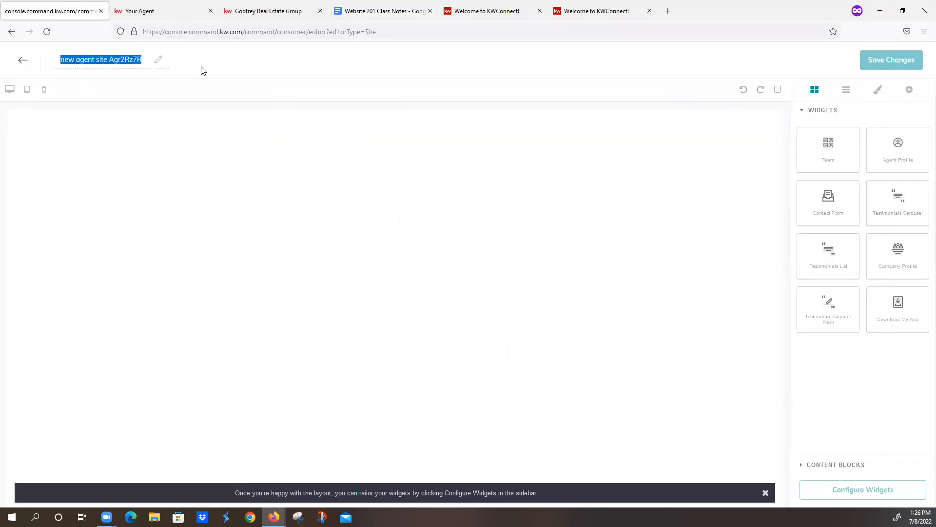
text(M)
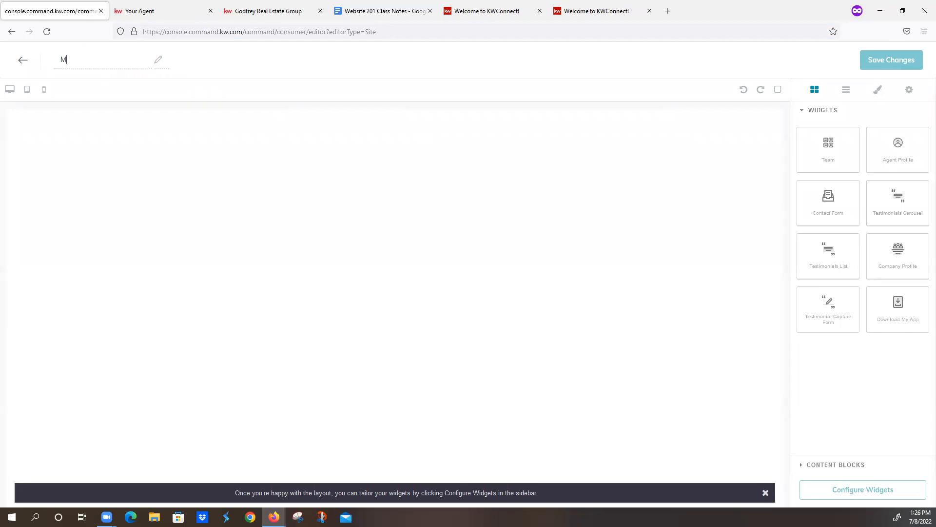
text(ortgage Calculator)
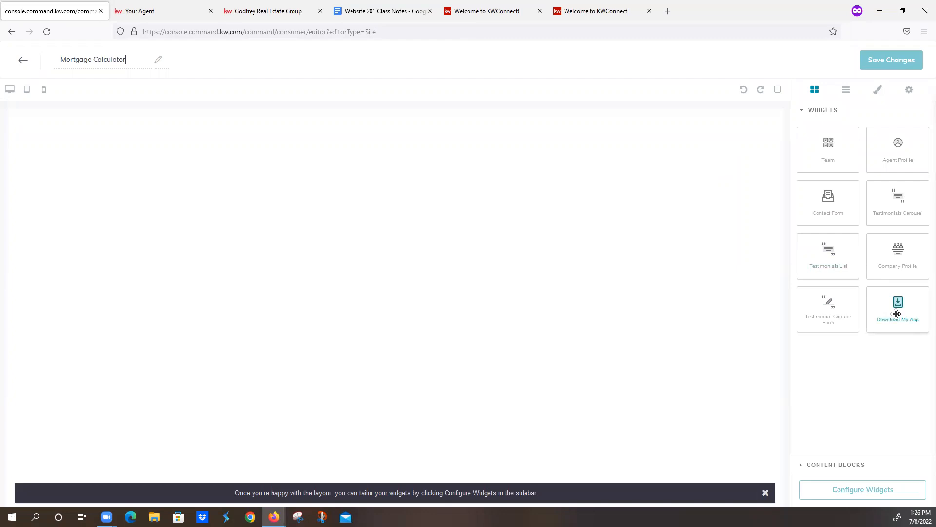
drag(898, 309, 625, 350)
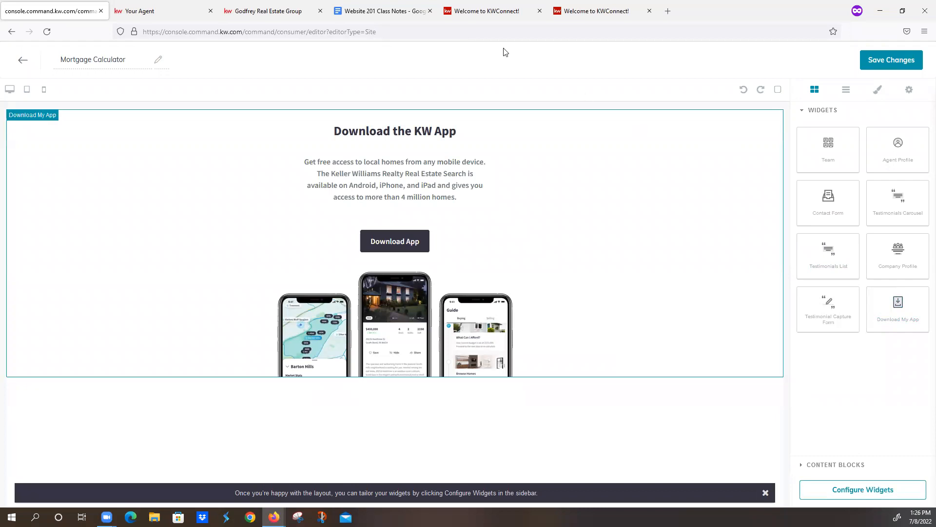
- Select the web address of the Website 201 Class Notes document and return to the Mortgage Calculator page editor
click(351, 10)
click(300, 31)
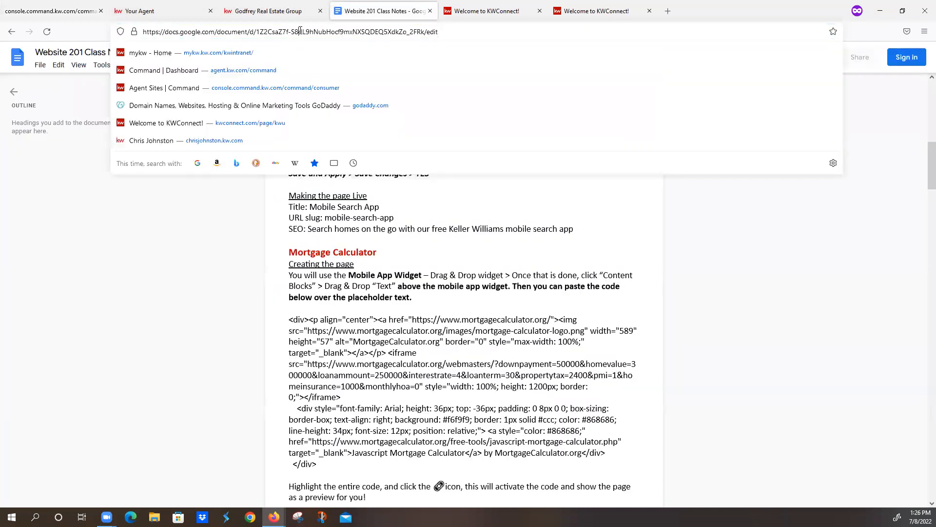
triple_click(301, 31)
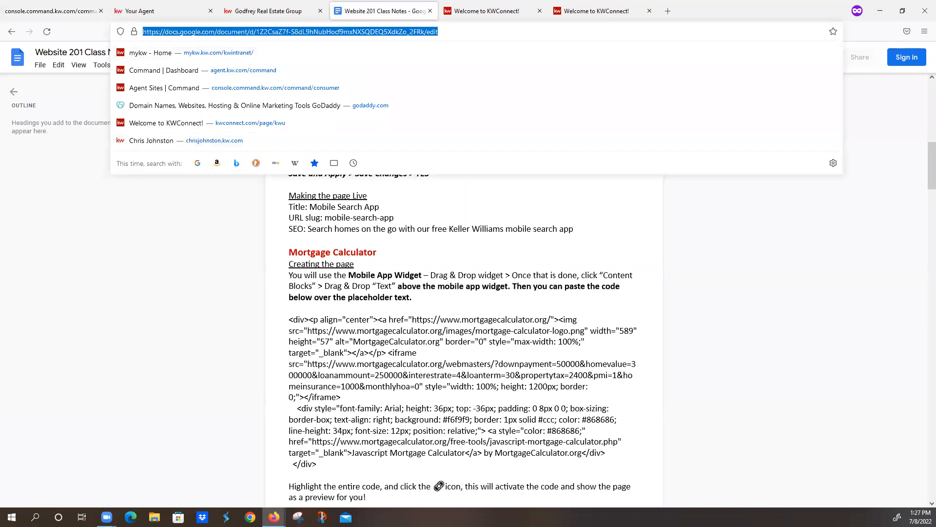
key(alt+Tab)
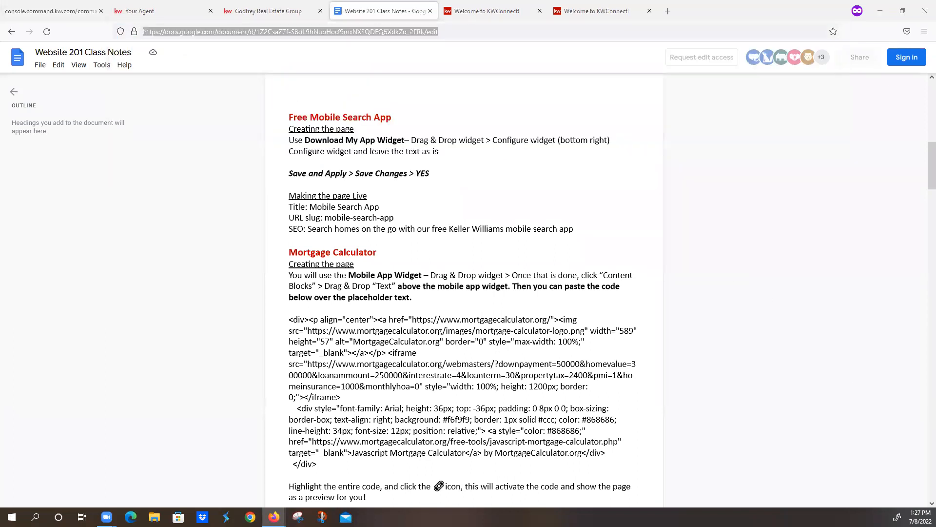
click(34, 10)
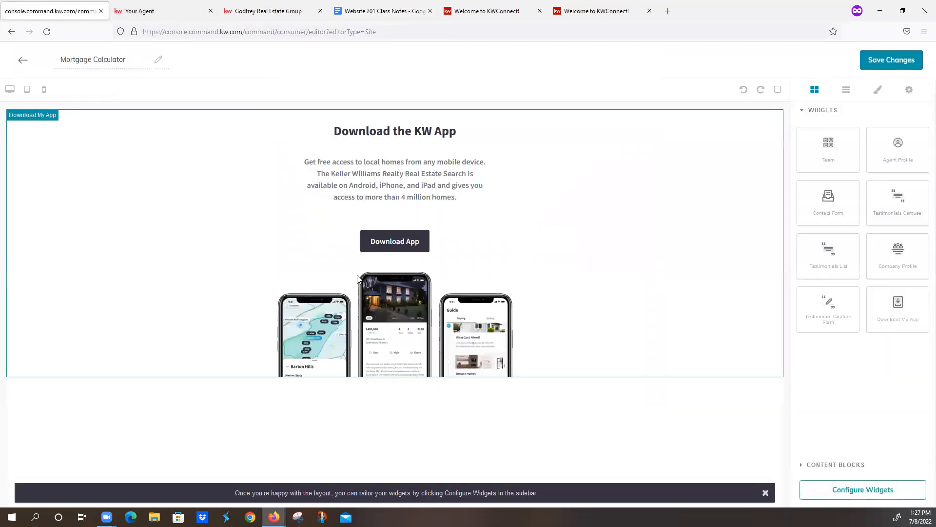
- Place a Text content block above the Download My App widget and clear its placeholder text
click(834, 464)
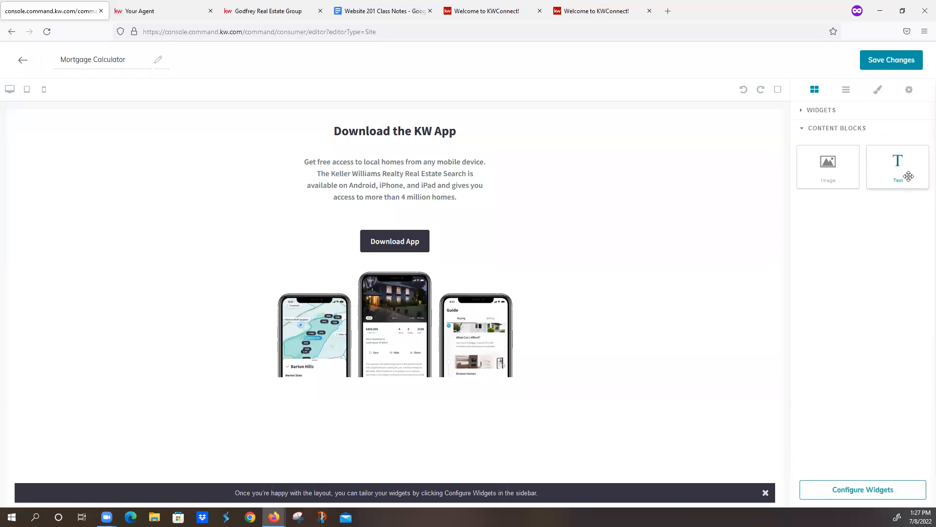
drag(907, 176, 614, 122)
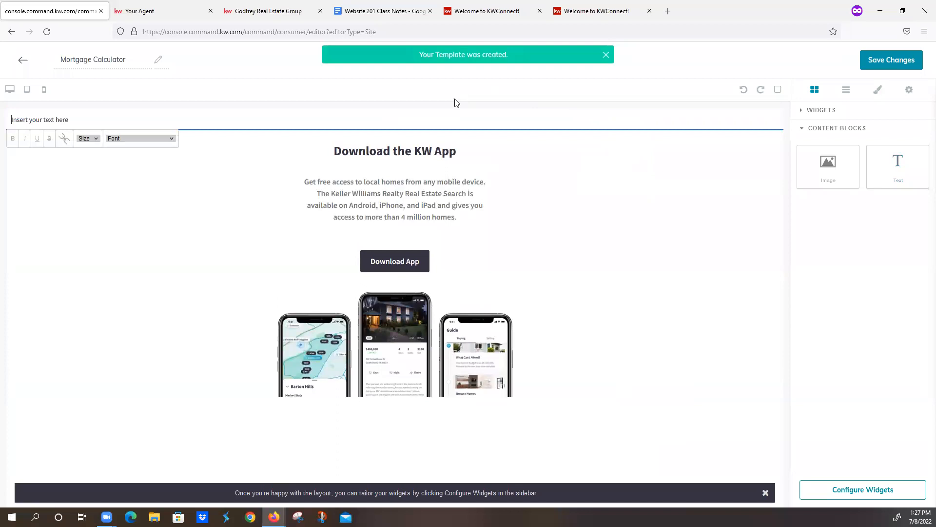
click(93, 117)
key(ctrl+a)
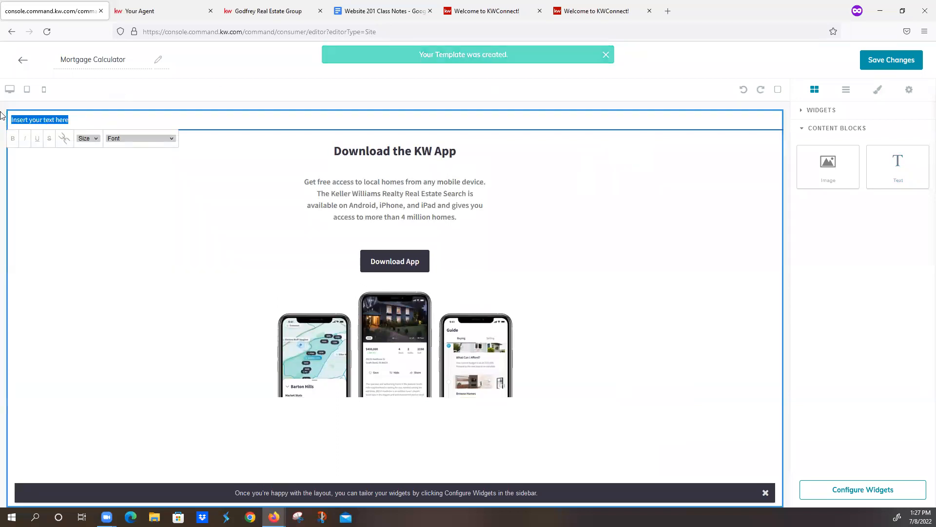
key(BackSpace)
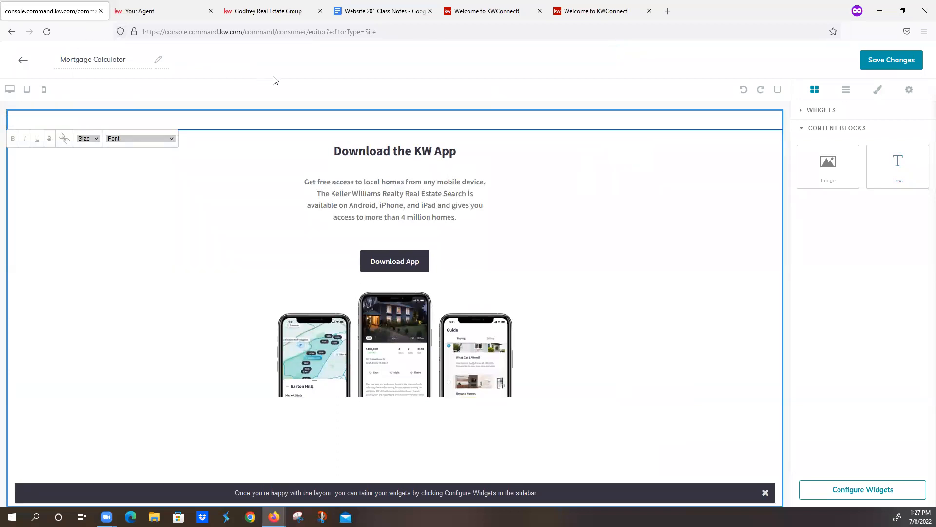
- Copy the entire Mortgage Calculator embed code from the Website 201 Class Notes and return to the page editor
click(371, 12)
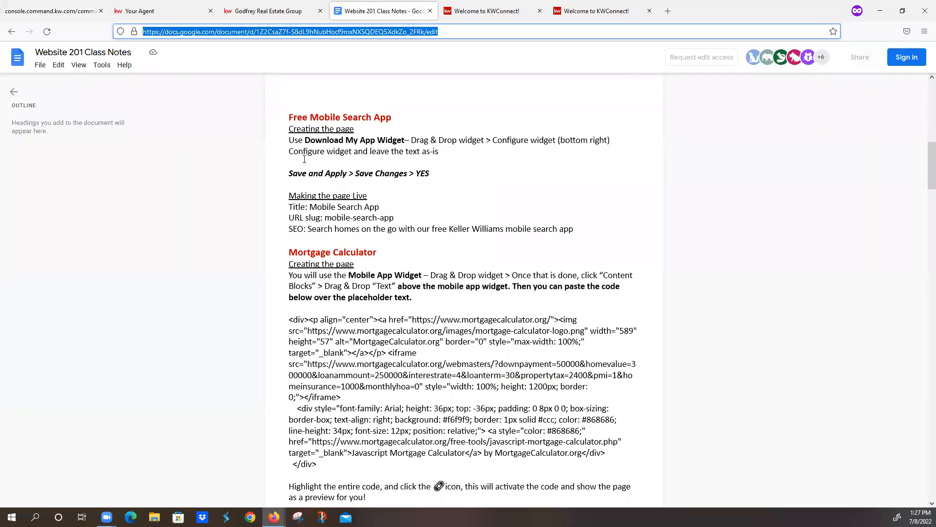
scroll(308, 332, down, 1)
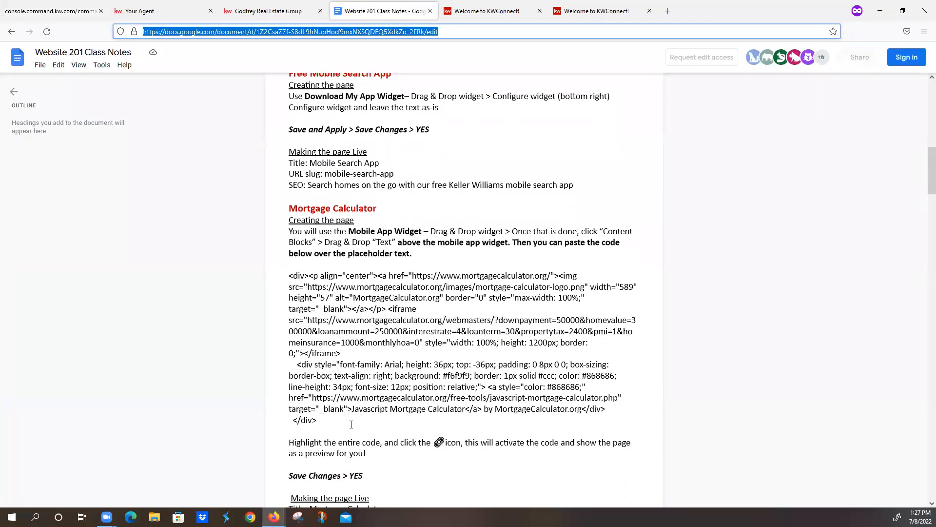
drag(288, 276, 490, 416)
key(ctrl+c)
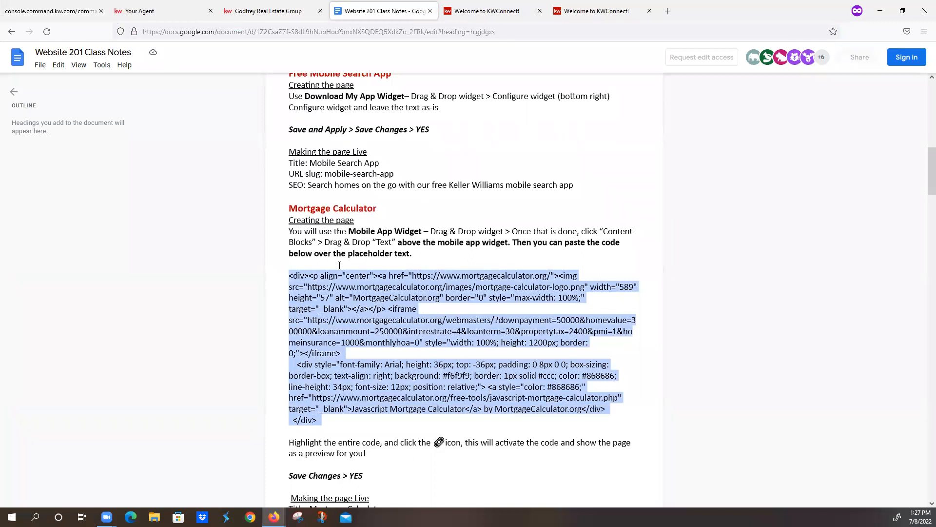
click(24, 11)
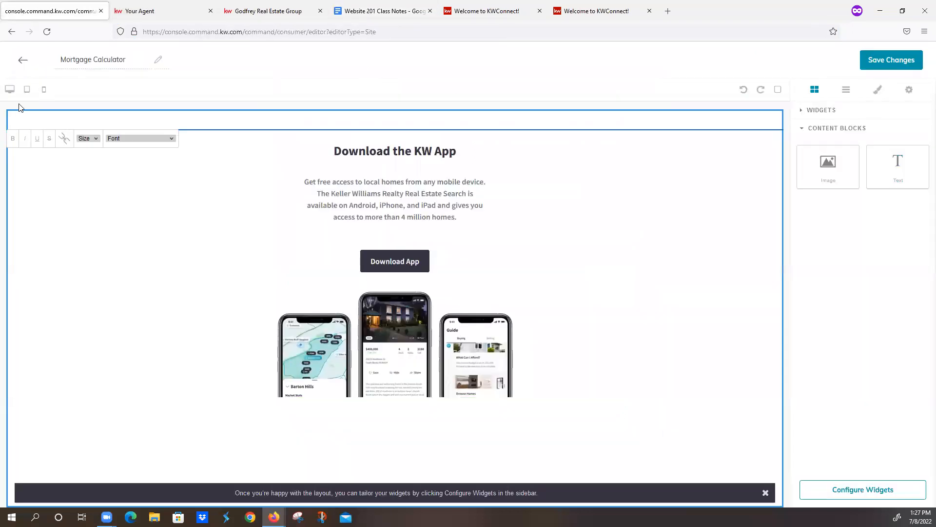
- Paste the calculator code into the empty text block, activate all of it as a link, and look over the page preview
key(ctrl+v)
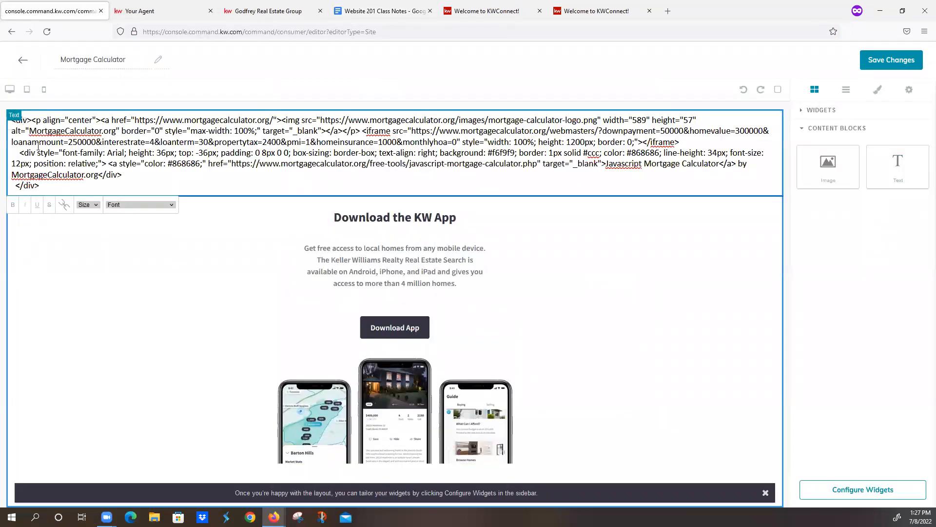
key(ctrl+a)
key(ctrl+c)
click(59, 207)
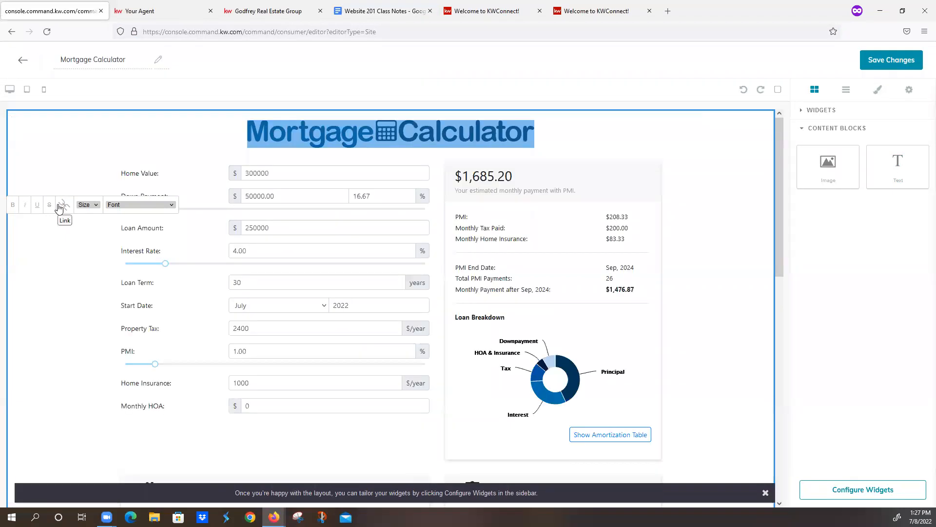
click(766, 493)
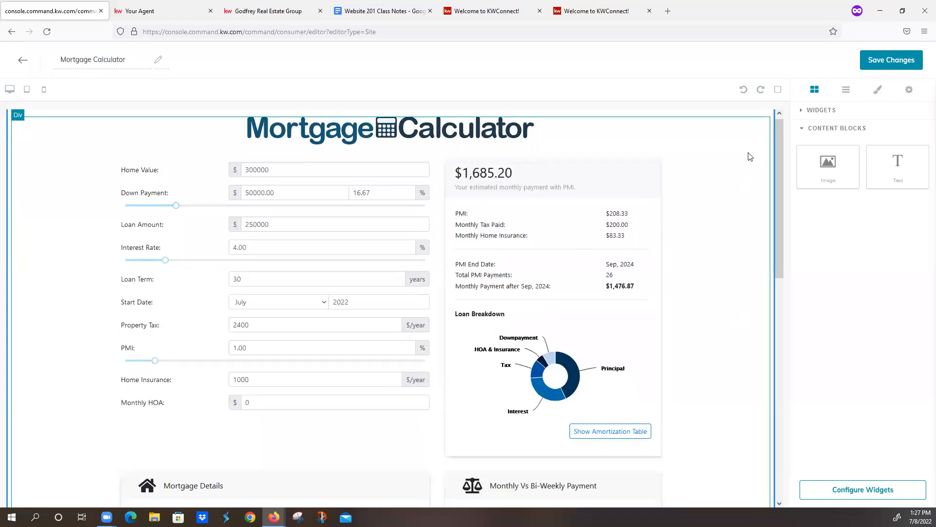
scroll(731, 232, down, 10)
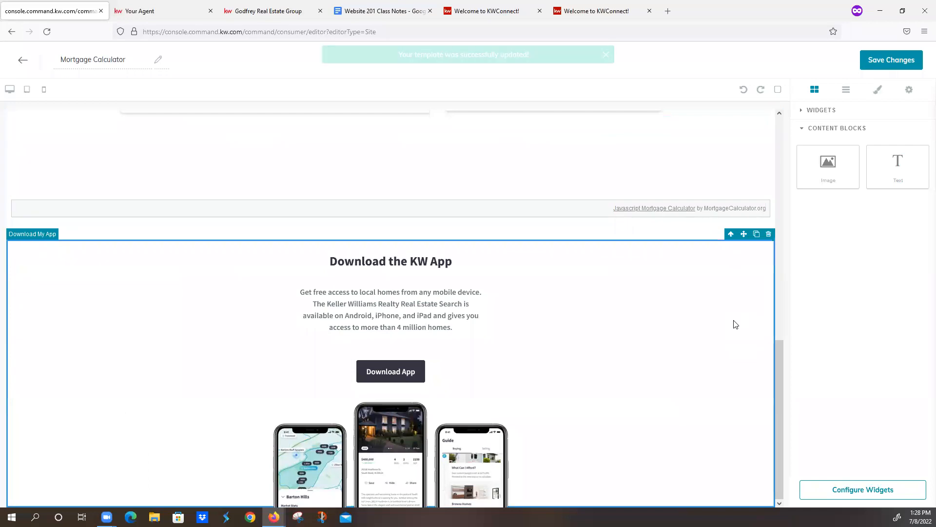
scroll(734, 198, up, 10)
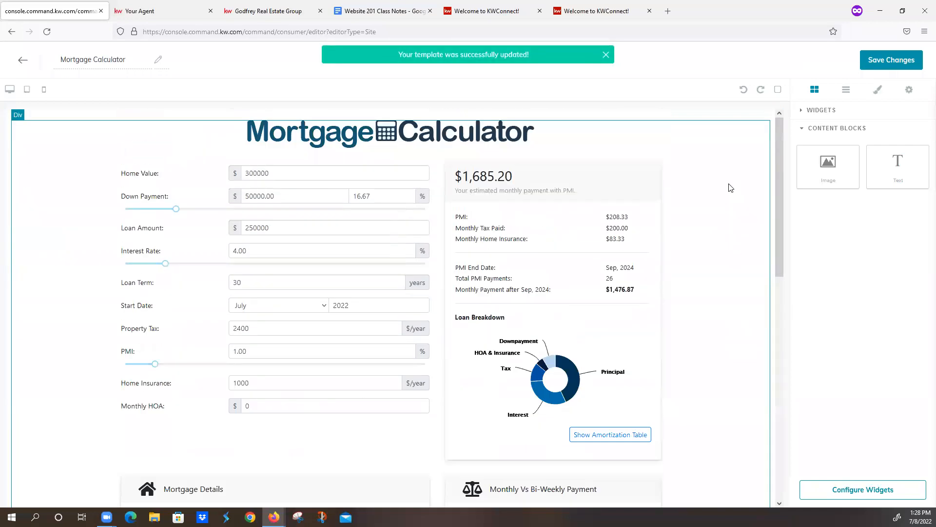
- Save the Mortgage Calculator page without continuing to the site and app settings
right_click(743, 152)
click(670, 140)
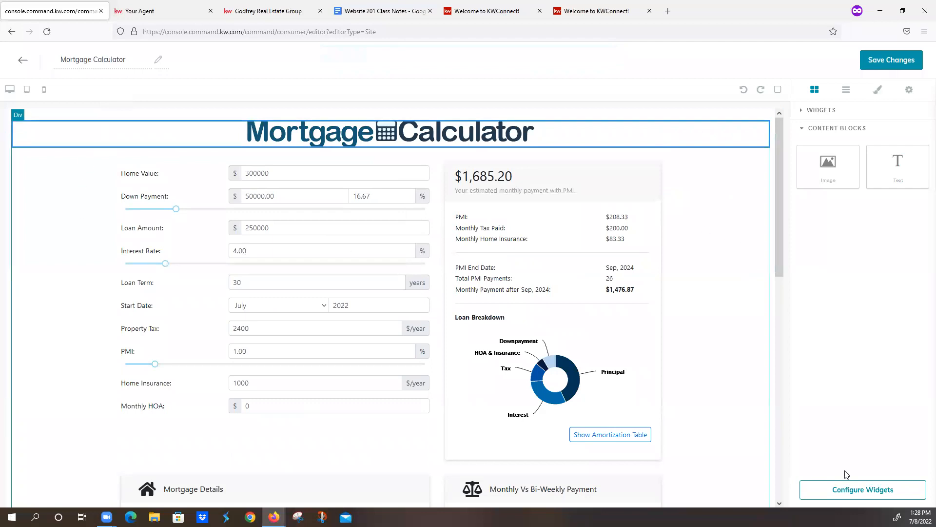
click(883, 65)
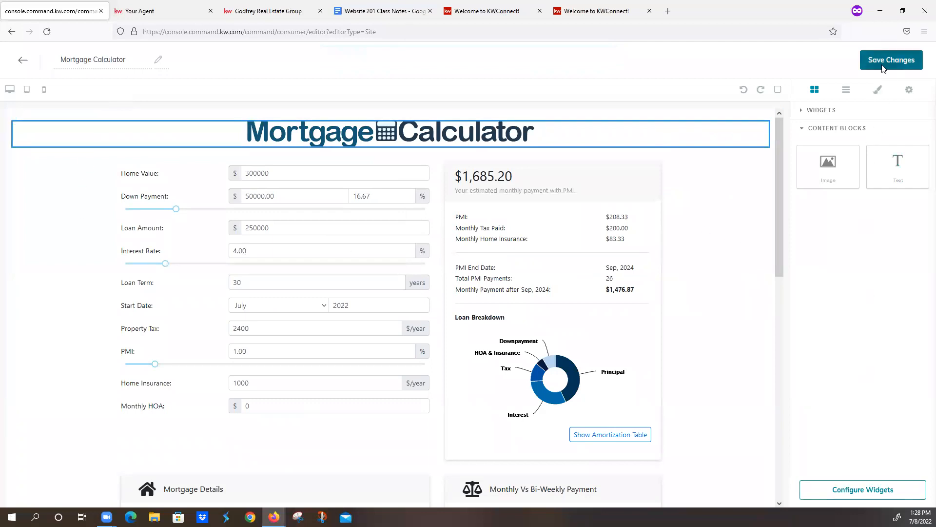
click(423, 332)
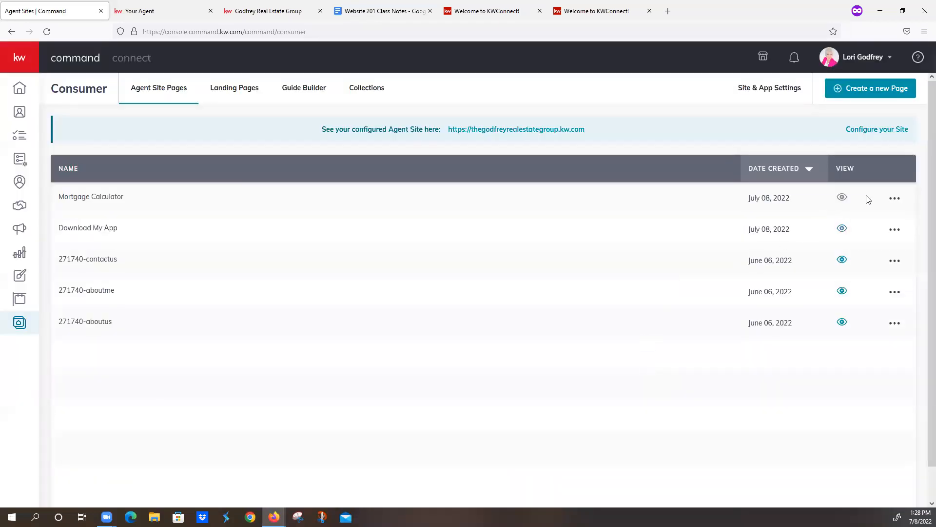
- Reopen the Mortgage Calculator page for editing and delete the whole calculator text block above the app widget
click(894, 198)
click(858, 219)
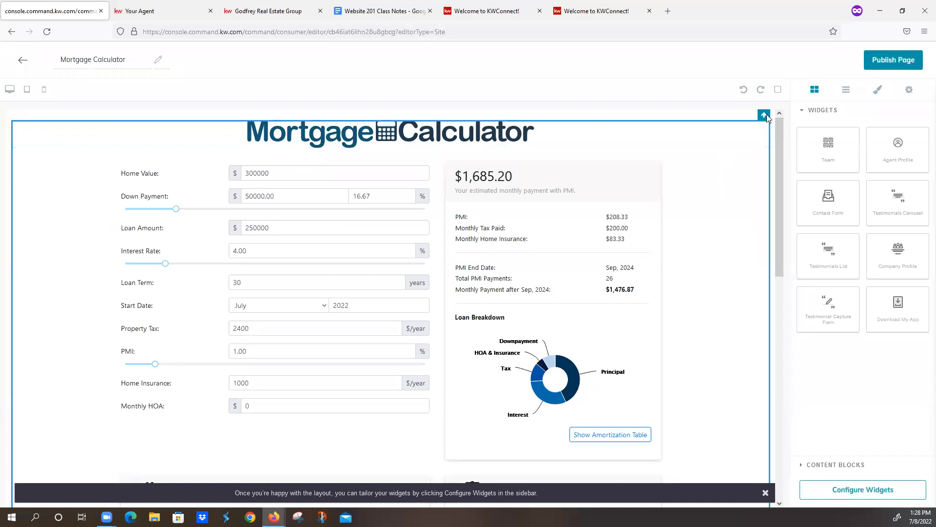
click(763, 115)
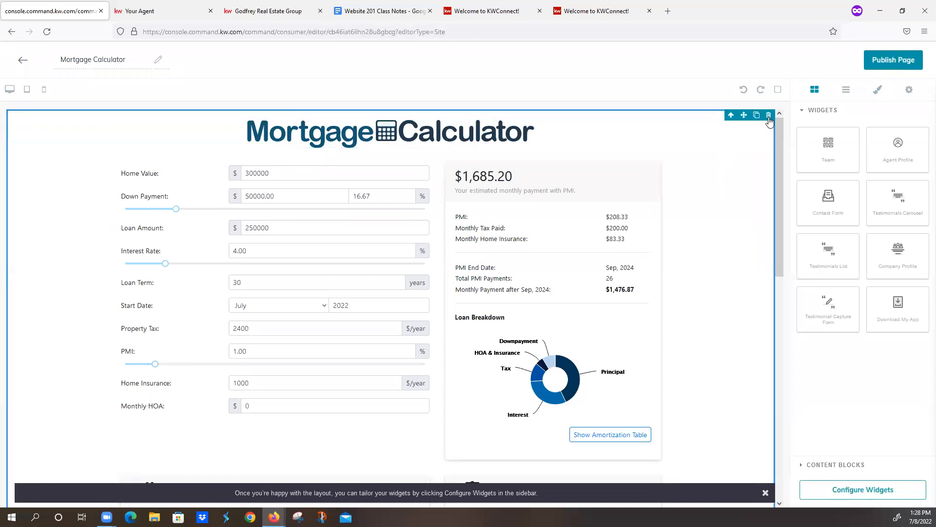
click(769, 116)
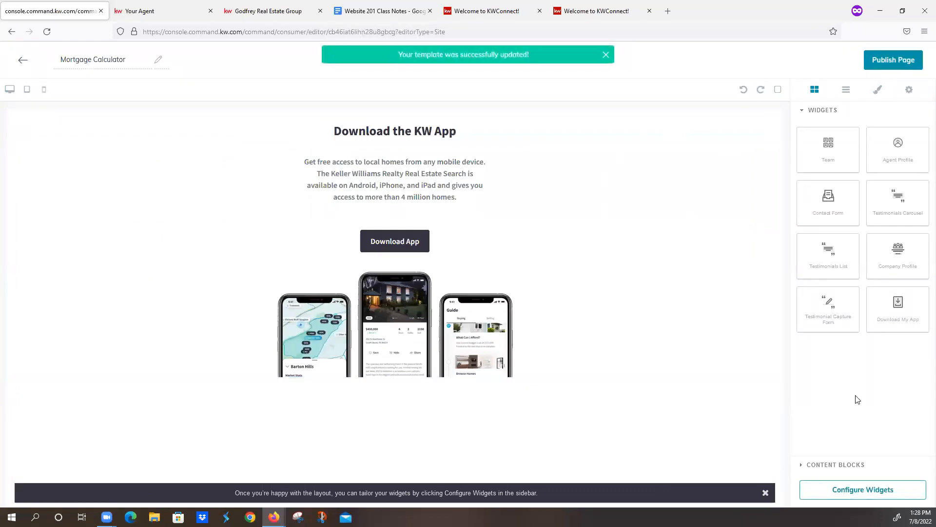
- Add a new Text content block above the Download My App widget and replace its placeholder with the copied calculator code
click(832, 464)
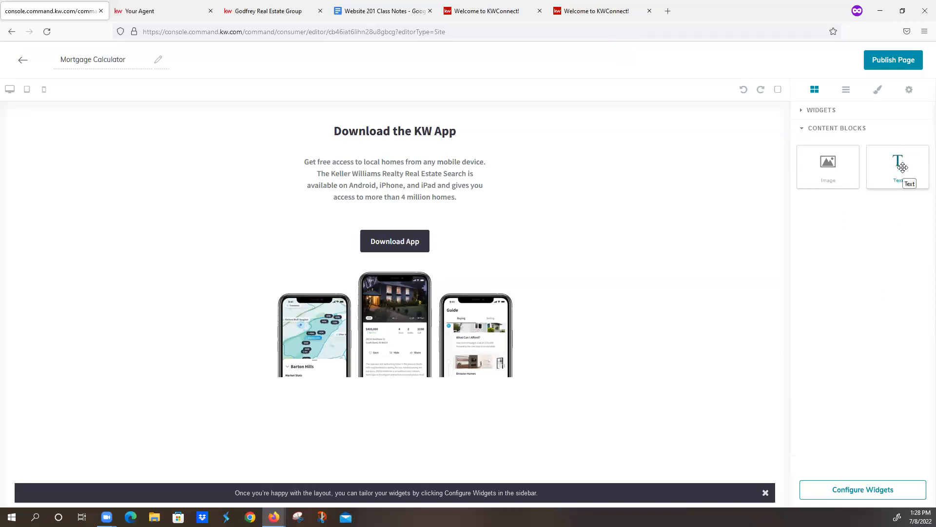
drag(903, 167, 618, 115)
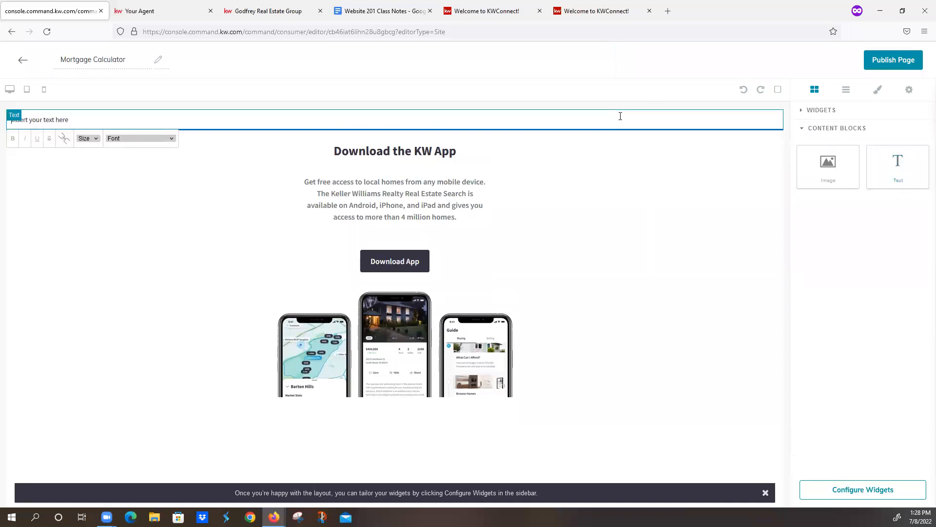
drag(136, 121, 7, 119)
key(BackSpace)
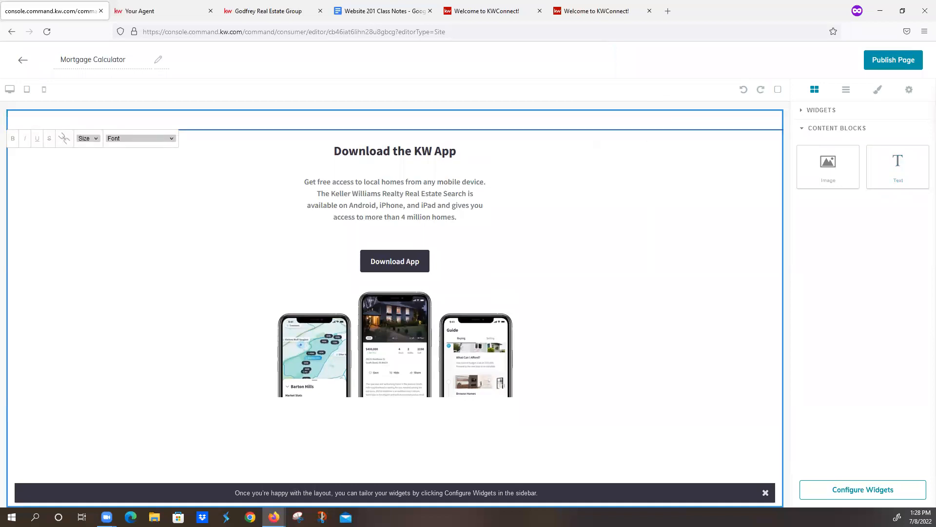
key(ctrl+v)
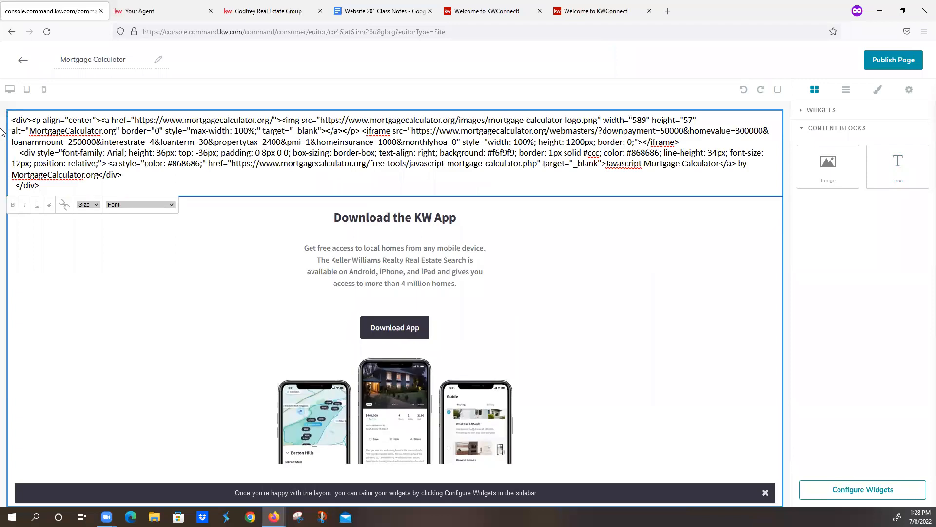
- Select the entire pasted code, including the closing div tag, and activate it with the Link function
triple_click(63, 142)
drag(60, 171, 3, 118)
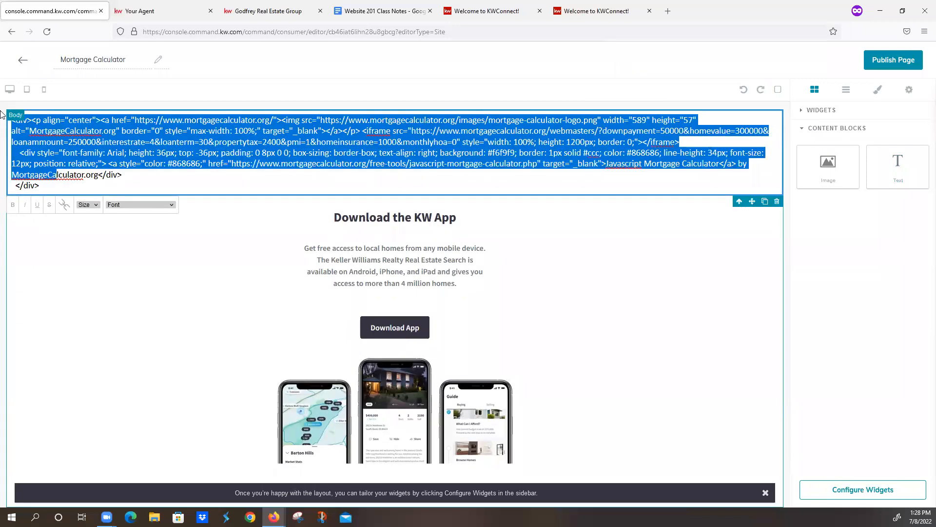
drag(64, 186, 4, 111)
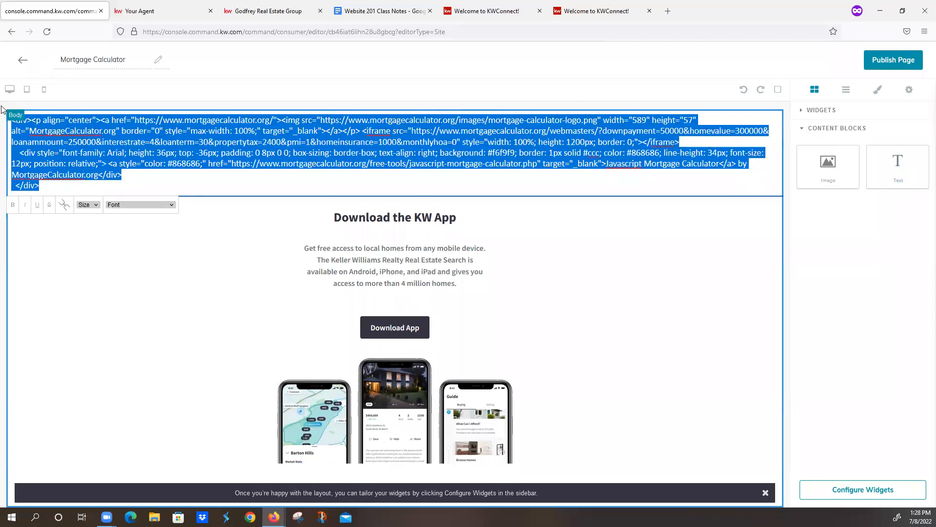
click(65, 204)
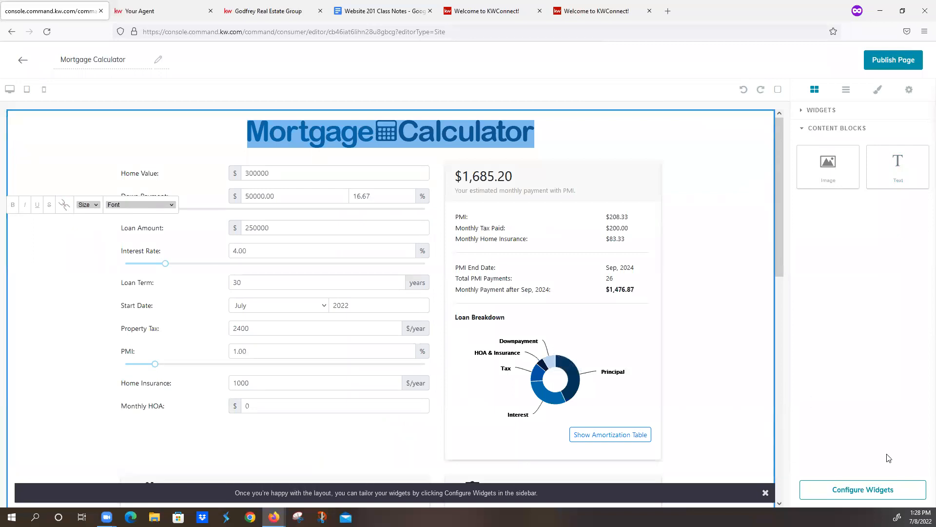
- Publish the Mortgage Calculator page and continue to the site and app settings
click(898, 62)
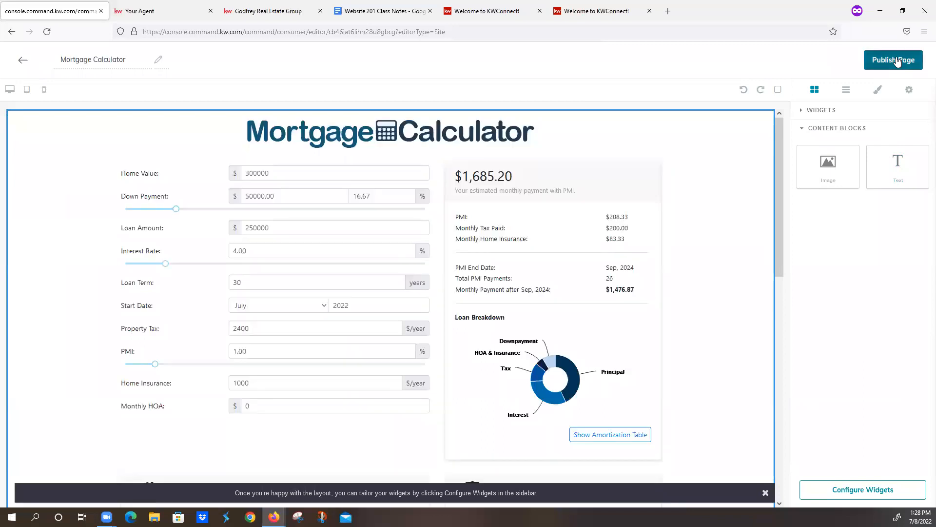
click(897, 61)
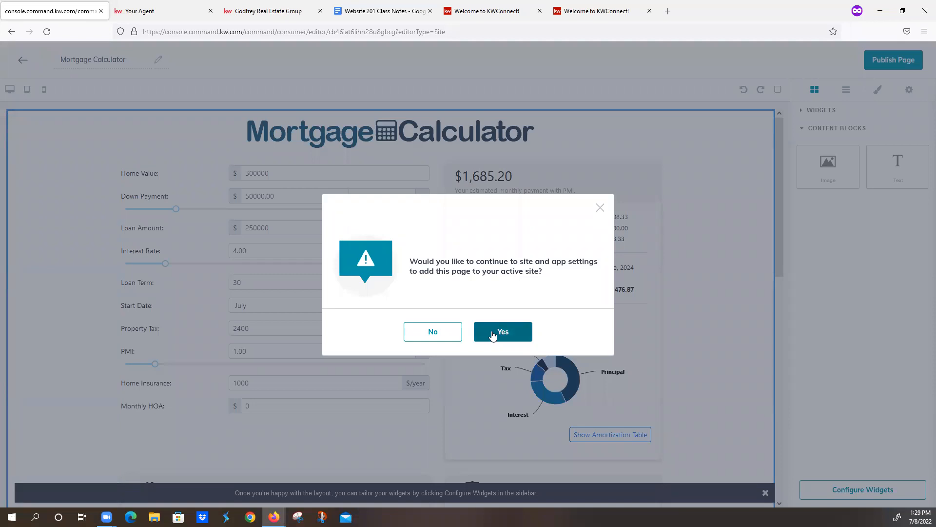
click(428, 330)
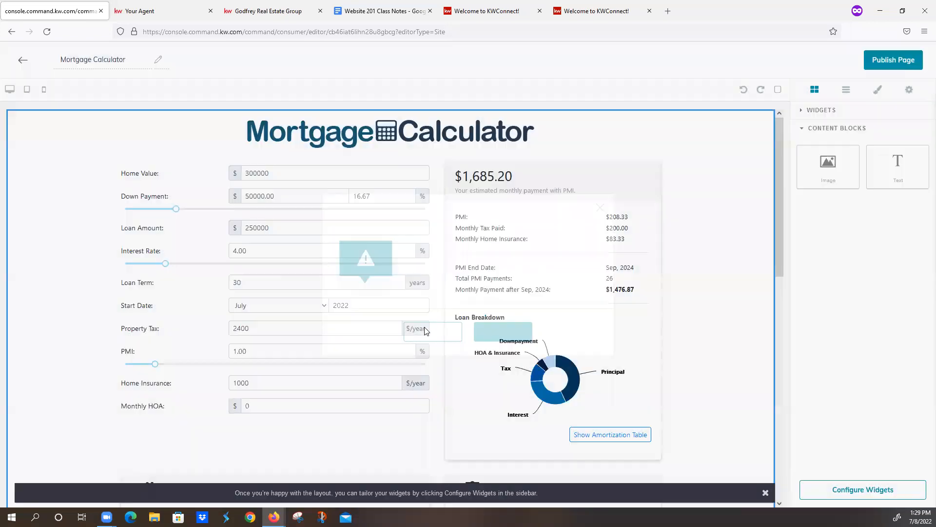
click(896, 61)
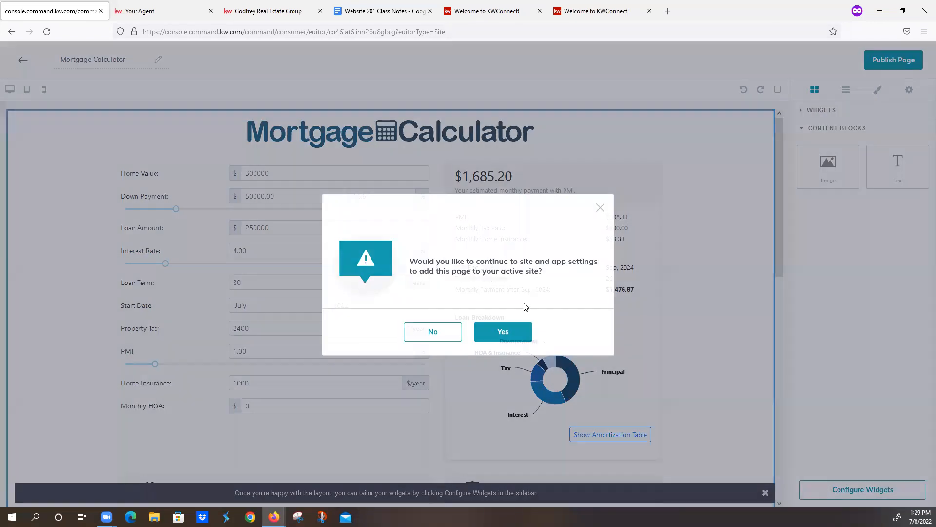
click(526, 337)
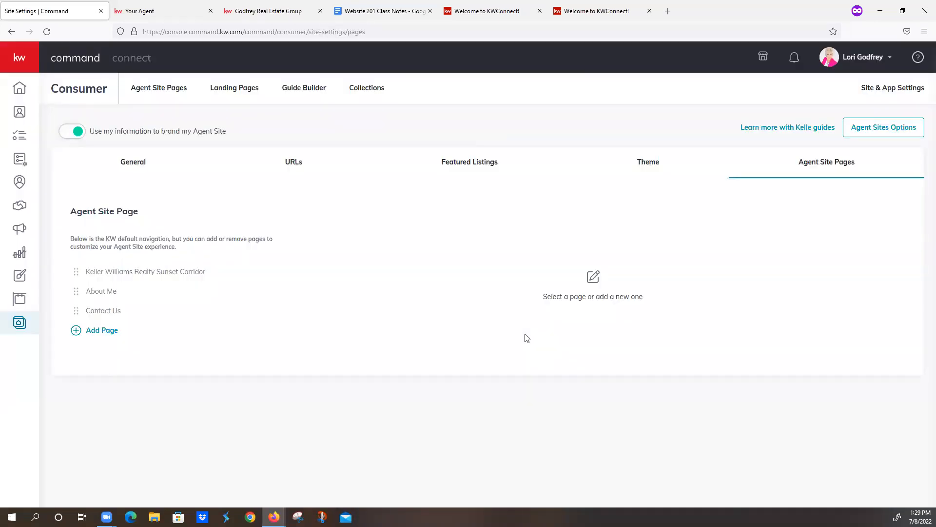
- Create a new sub-page on the agent site and clear its default page name
click(147, 91)
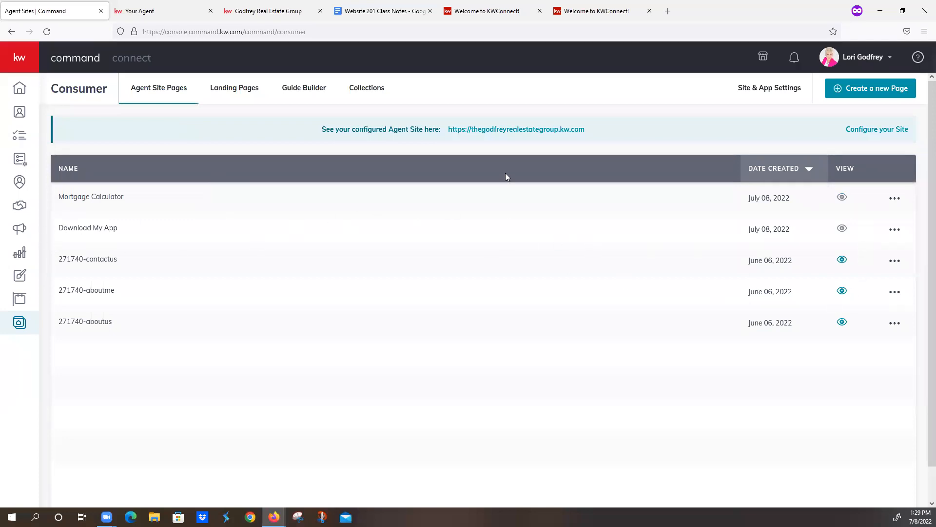
click(852, 88)
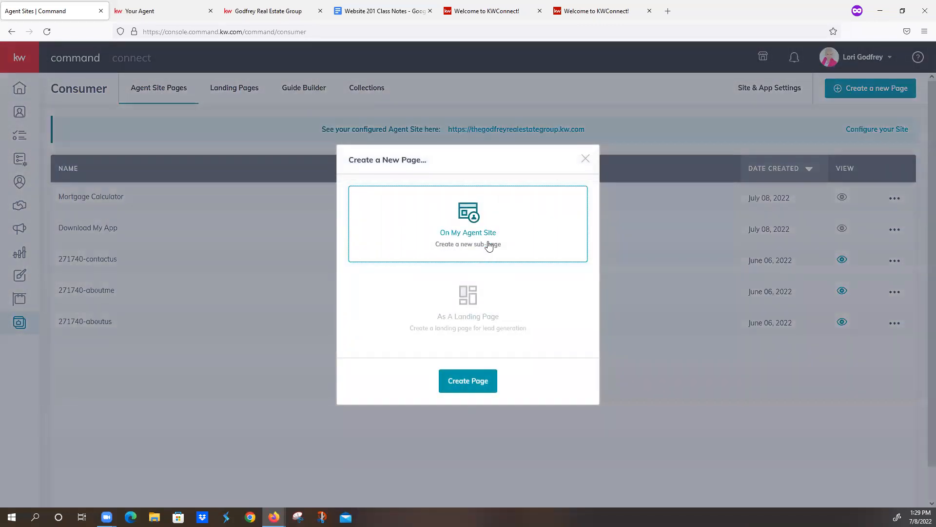
click(467, 382)
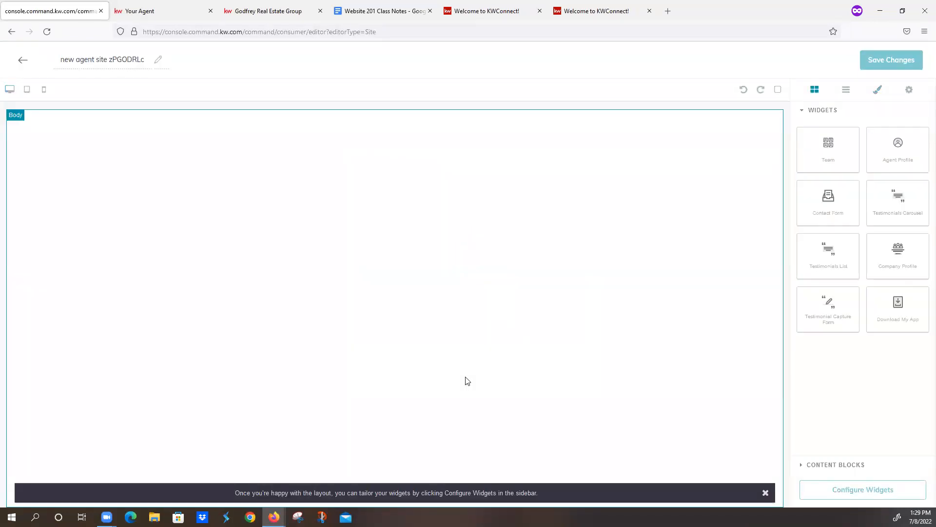
drag(59, 59, 179, 70)
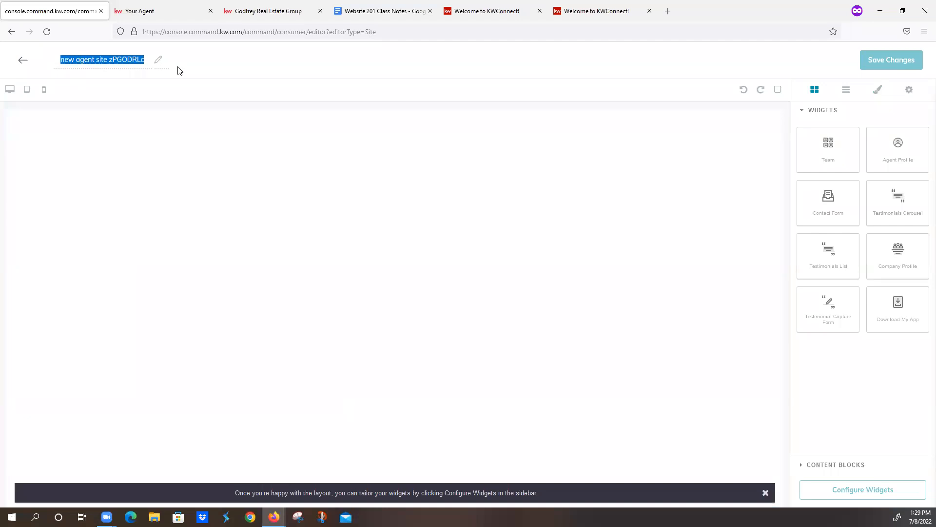
key(BackSpace)
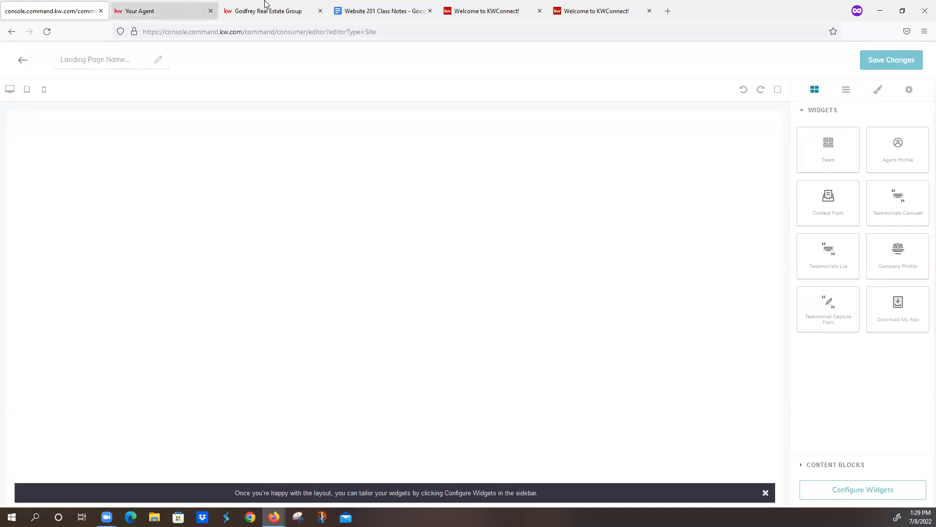
- Open the GreatSchools widget link from the class notes and set the widget location to Palm Coast, FL
click(370, 12)
scroll(393, 351, down, 7)
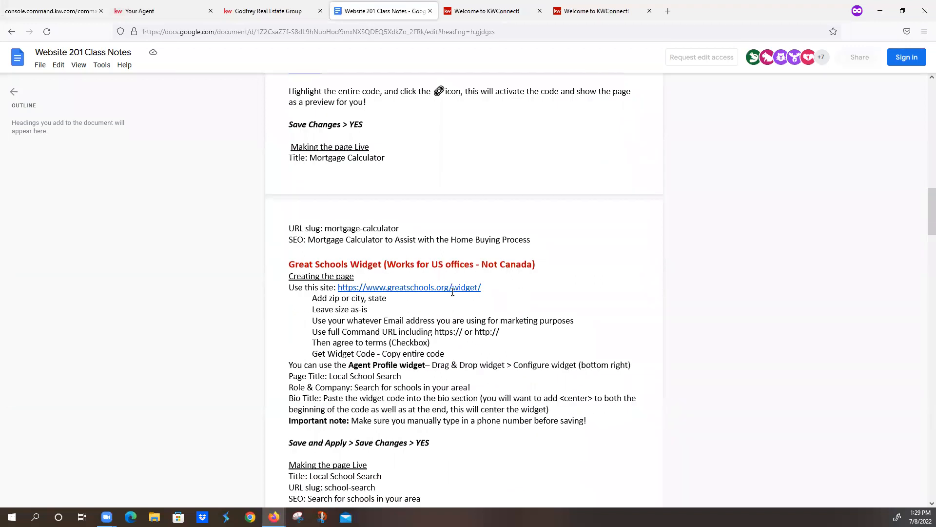
mouse_move(363, 286)
click(382, 303)
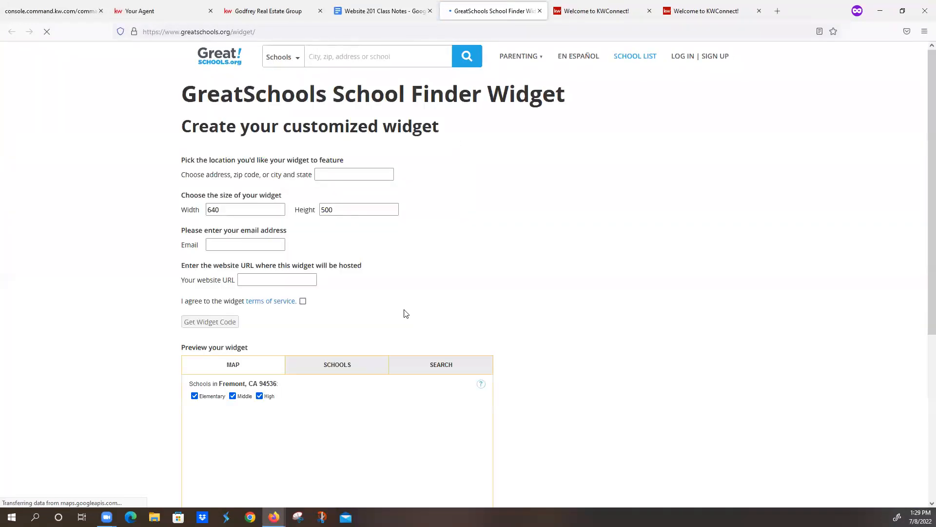
click(344, 171)
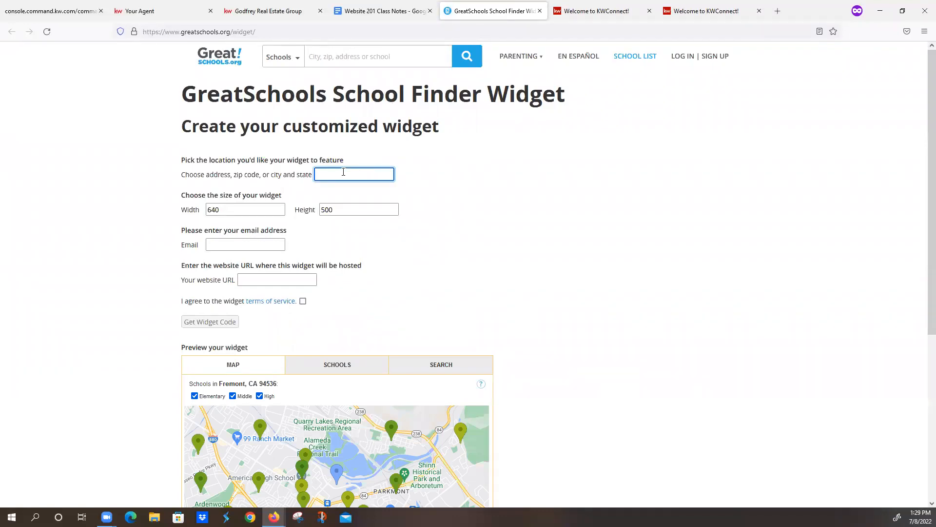
text(Palm Coast, FL)
- Fill in the contact's e-mail and paste the agent site's full web address as the website URL in the GreatSchools form
click(251, 245)
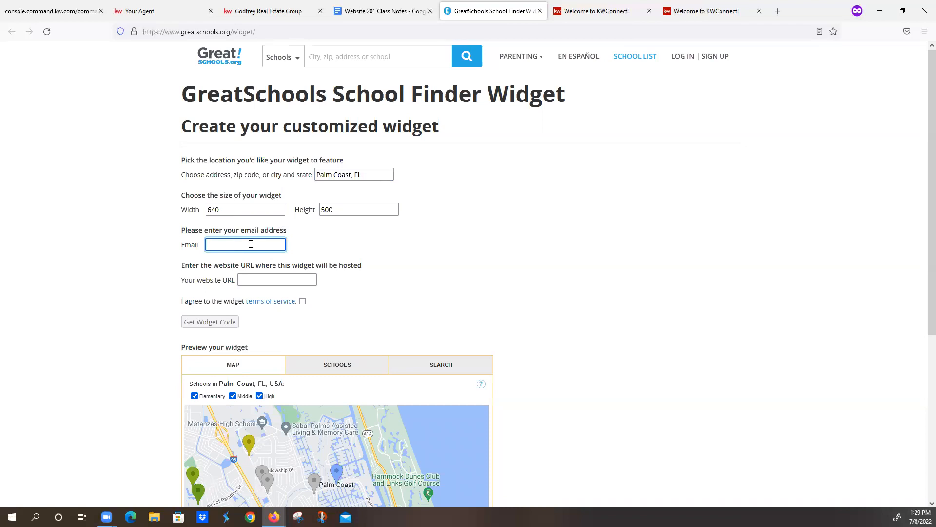
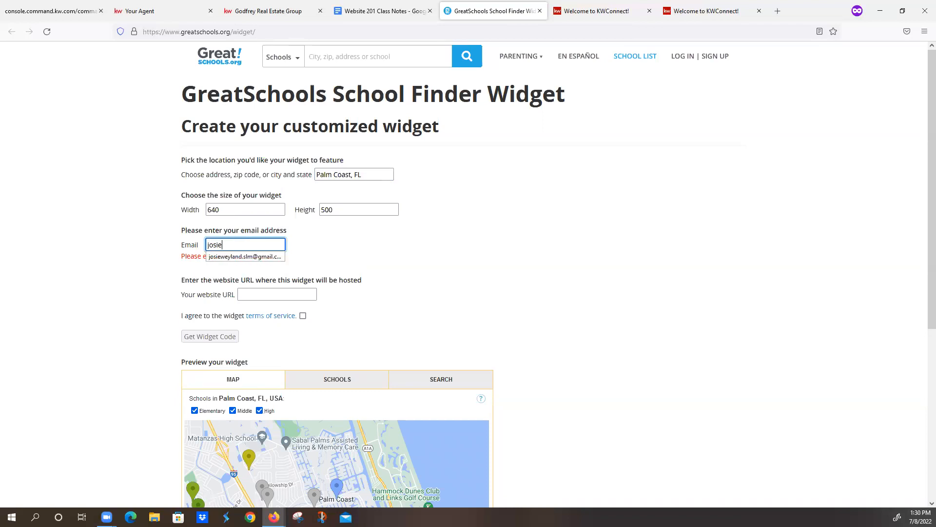
click(264, 256)
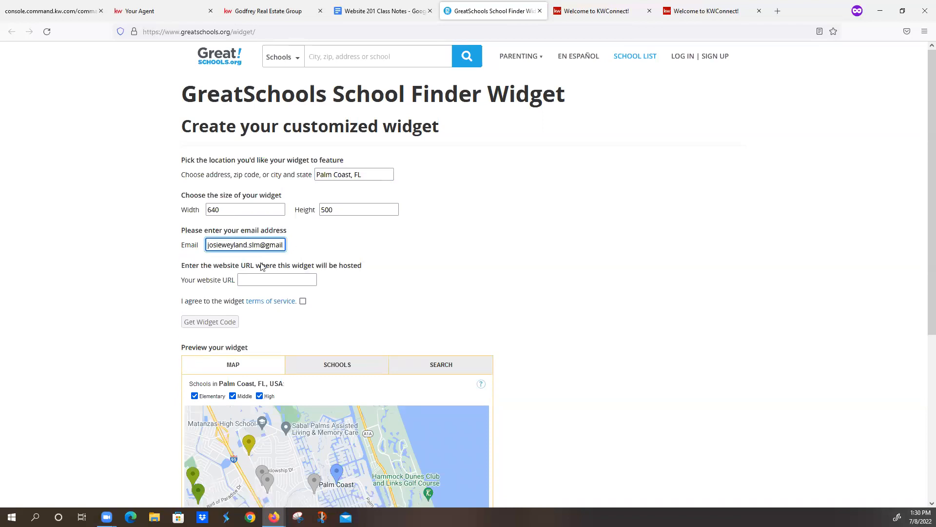
click(75, 13)
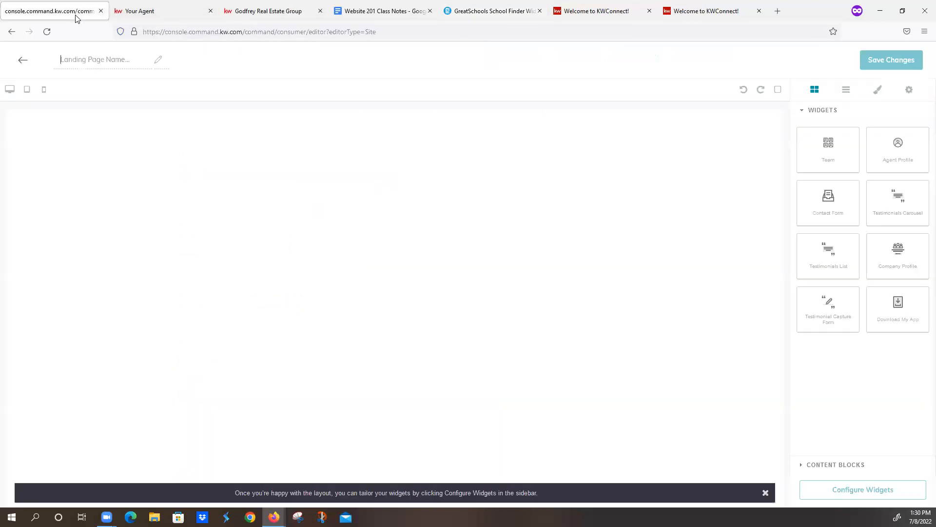
click(139, 11)
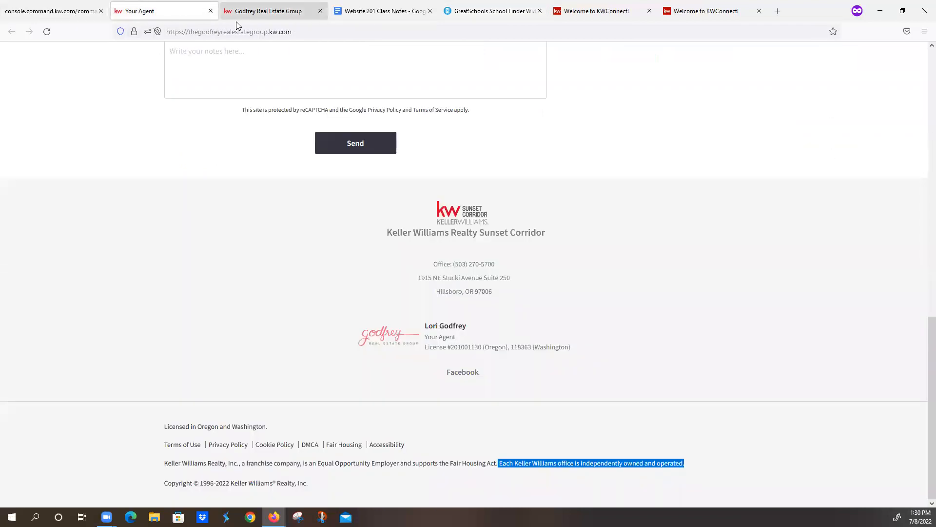
click(258, 32)
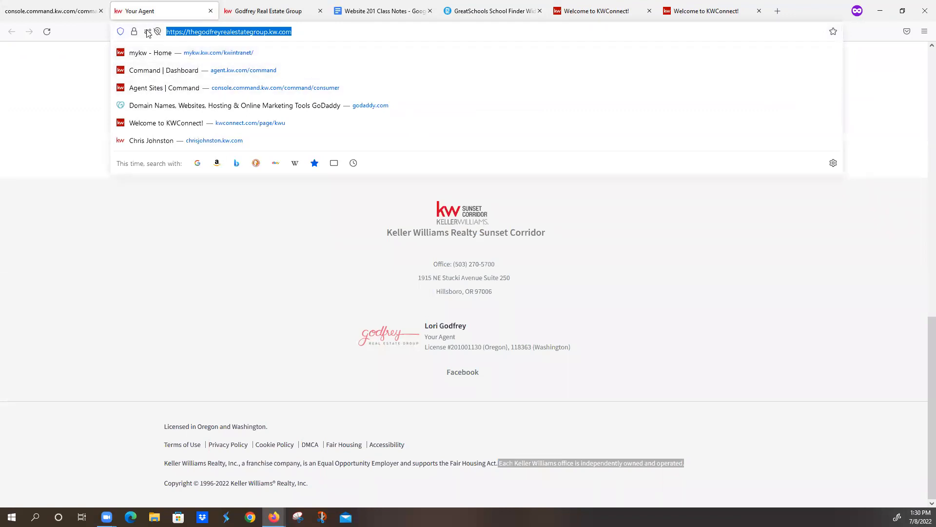
click(497, 12)
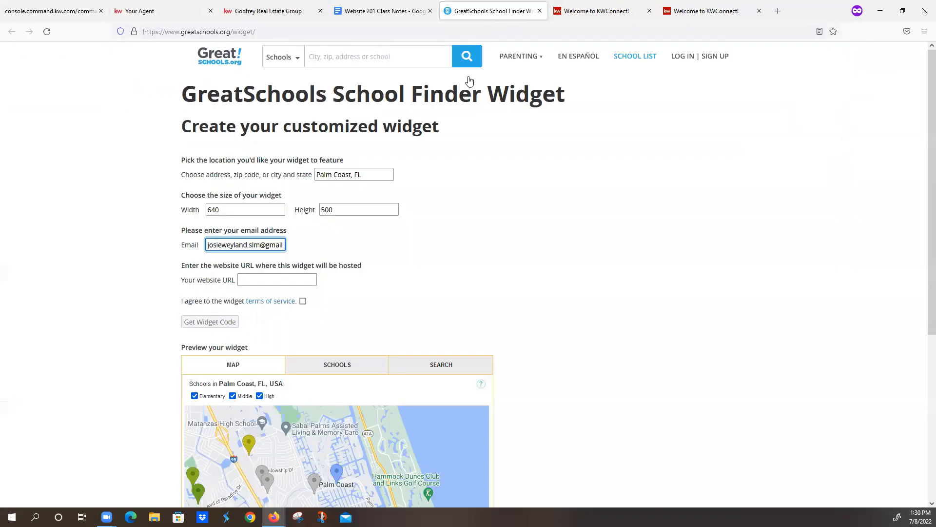
click(288, 281)
key(ctrl+v)
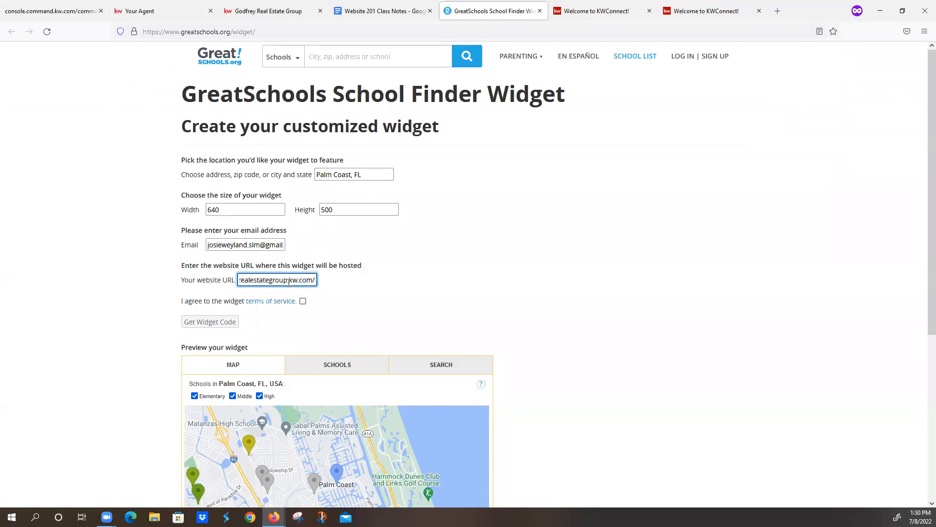
- Review the agent site's home page and its full web address, and return to the GreatSchools widget form
click(149, 6)
scroll(171, 146, up, 15)
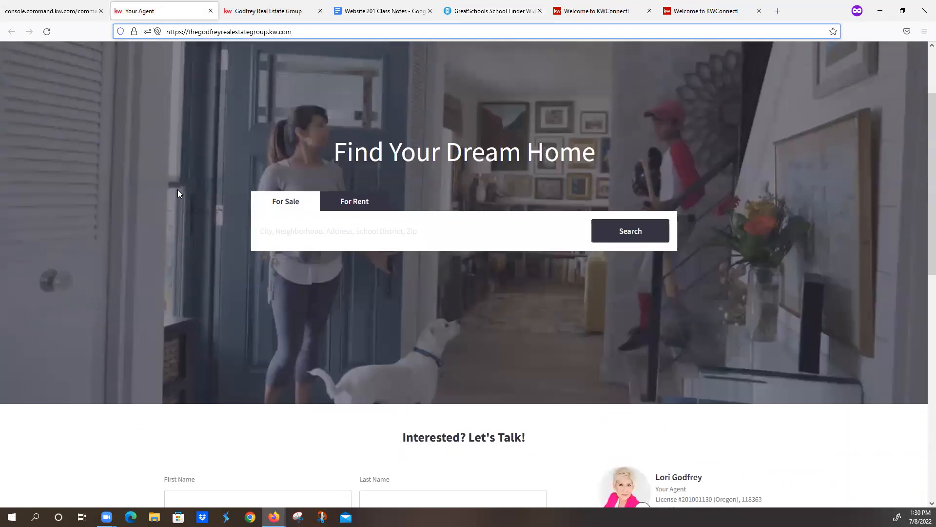
scroll(178, 190, up, 2)
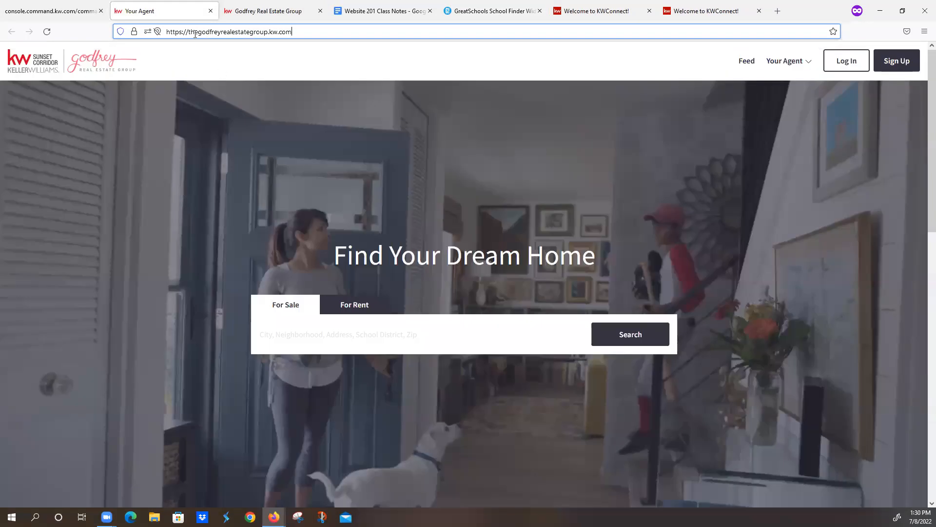
click(302, 32)
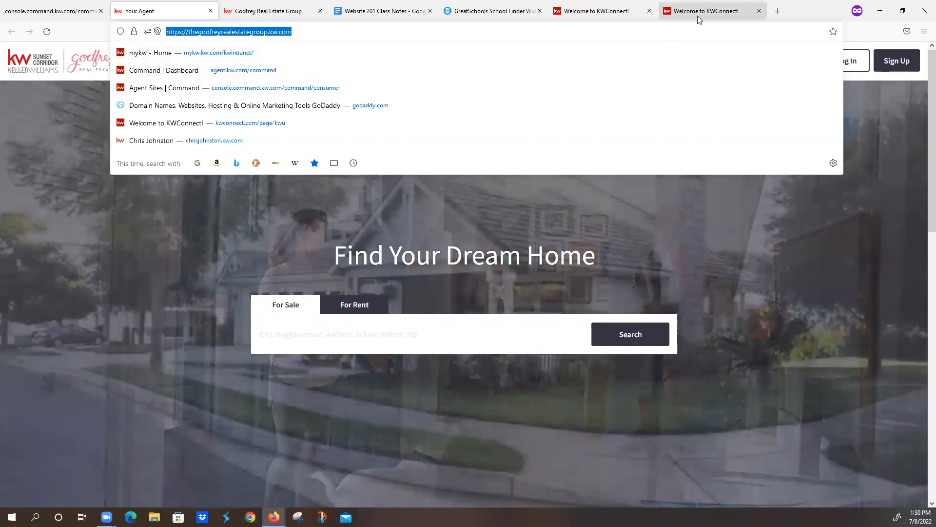
click(510, 15)
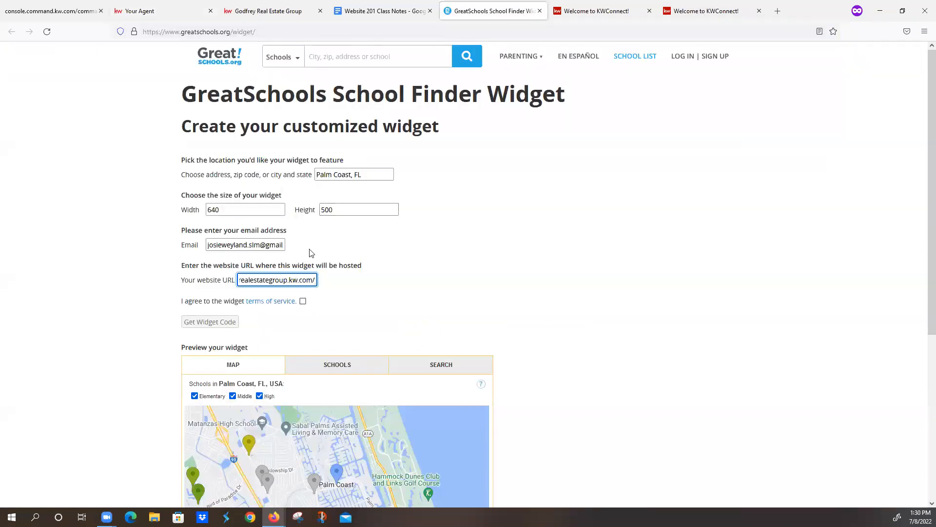
- Agree to the widget terms of service, generate the widget code and copy all of it
click(303, 302)
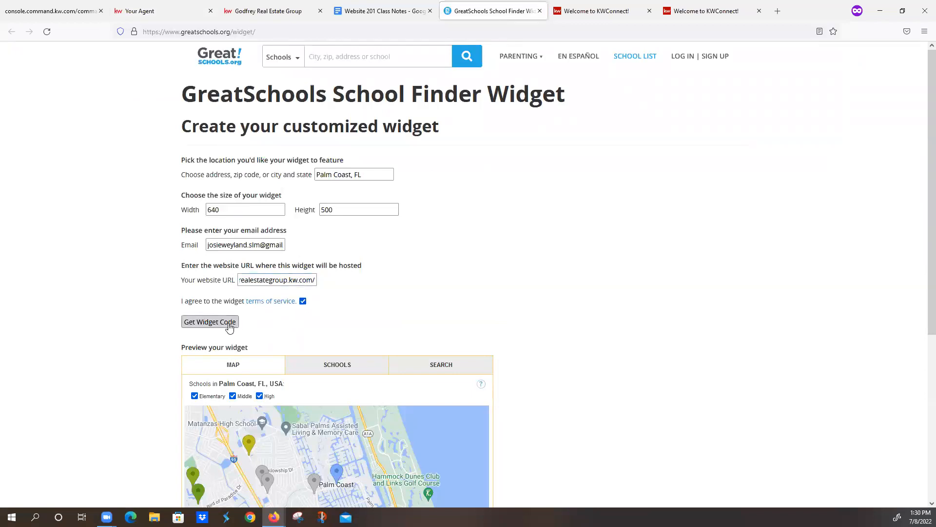
click(199, 322)
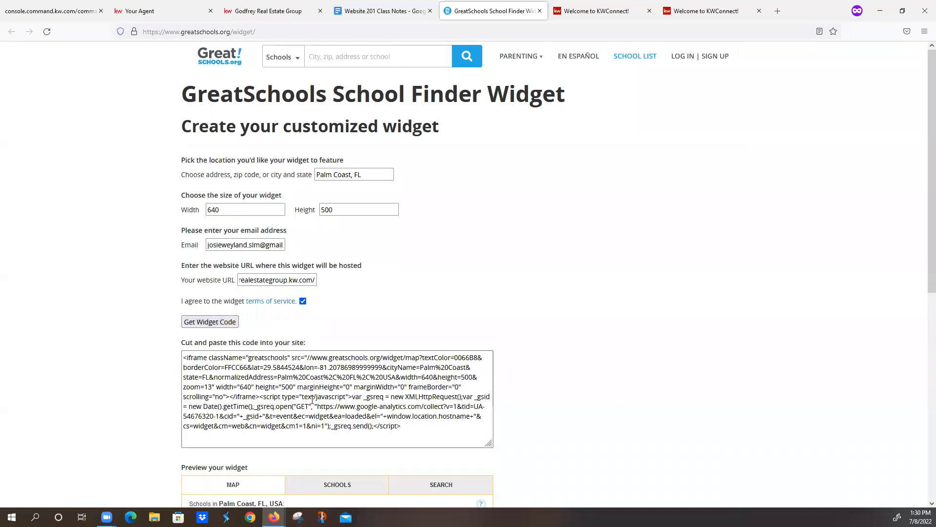
drag(408, 428, 125, 359)
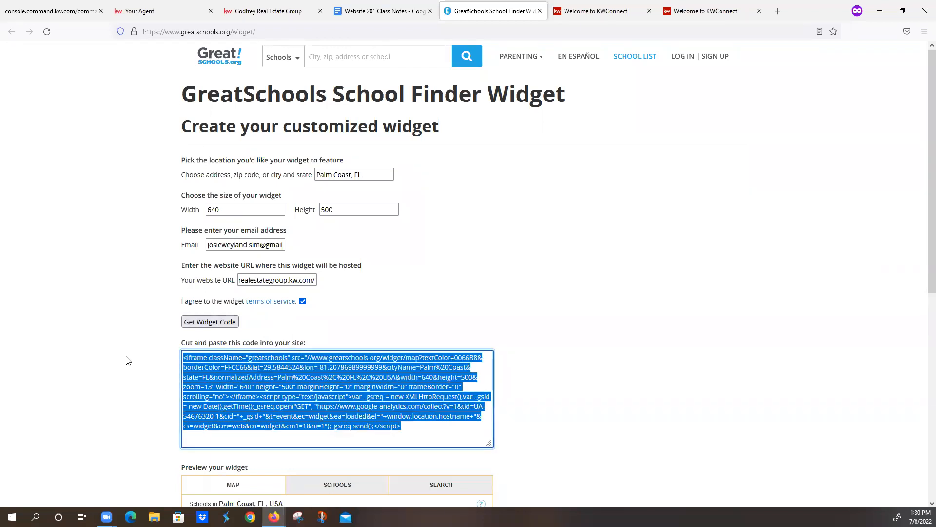
- Return to the Command page editor and name the new page Local School Search
click(56, 10)
click(59, 51)
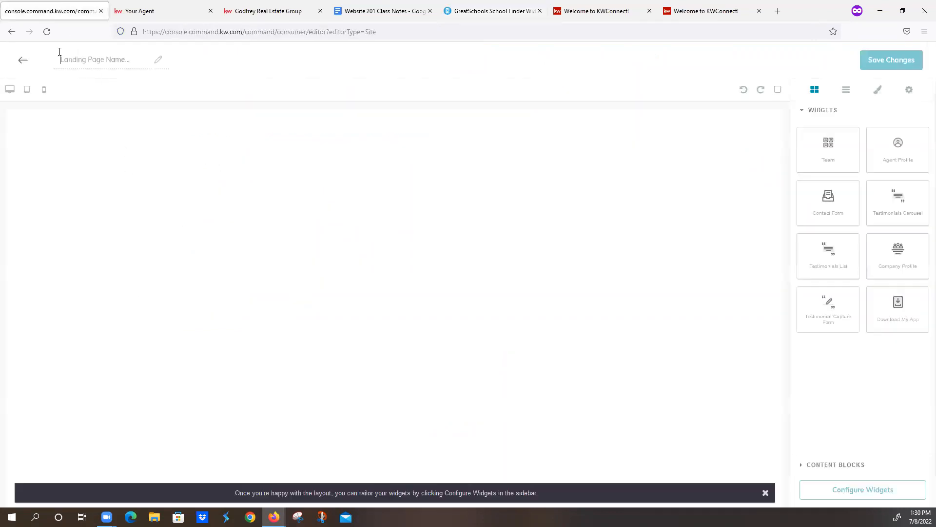
text(Local School Search)
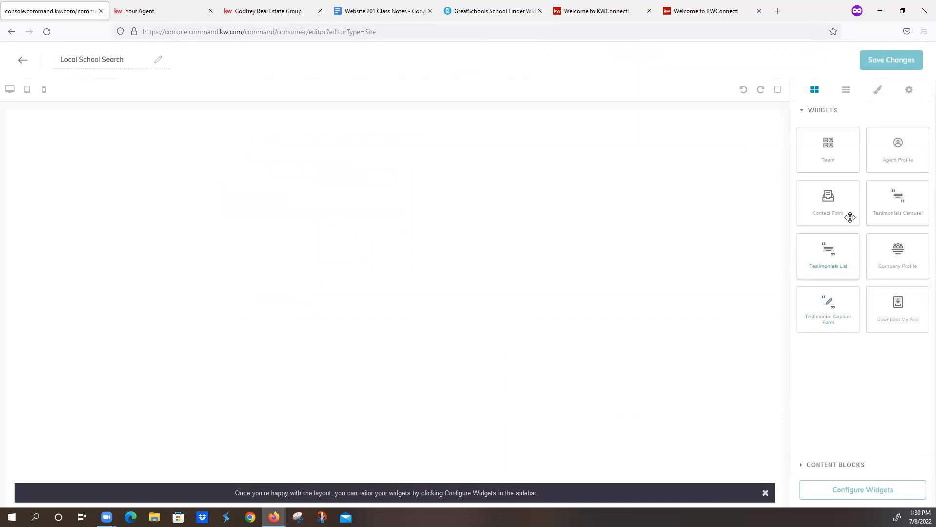
- Add an Agent Profile widget to the page body and open its configuration
drag(898, 146, 575, 240)
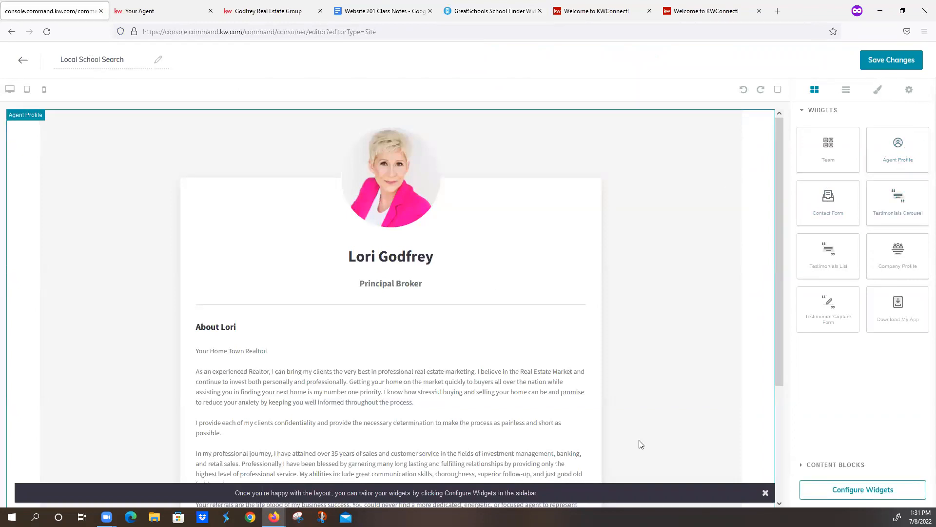
click(821, 492)
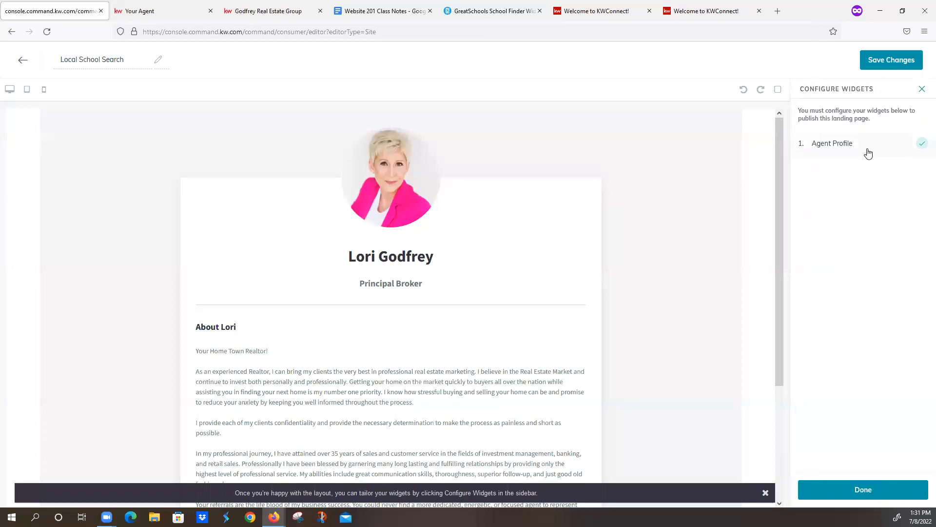
click(868, 150)
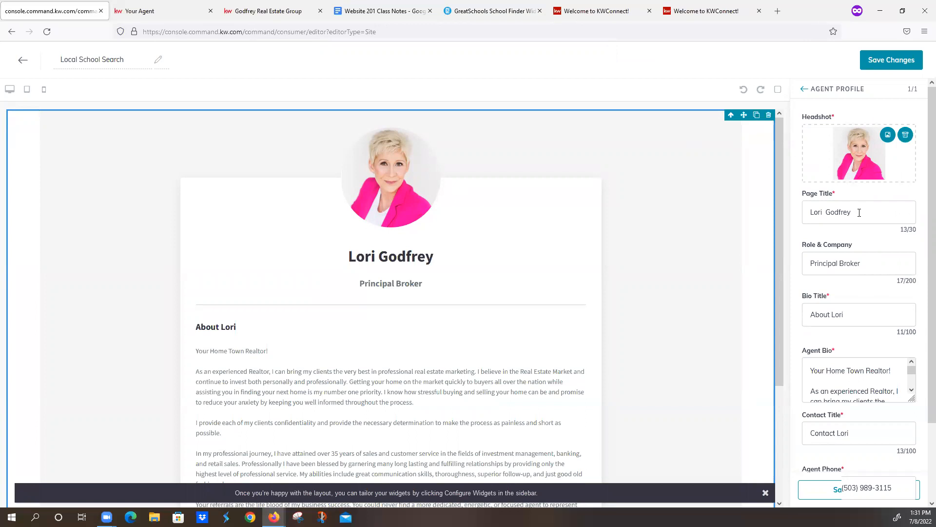
- Copy the page title from the class notes' Great Schools section and set the Agent Profile widget's Page Title to Local School Search
click(409, 12)
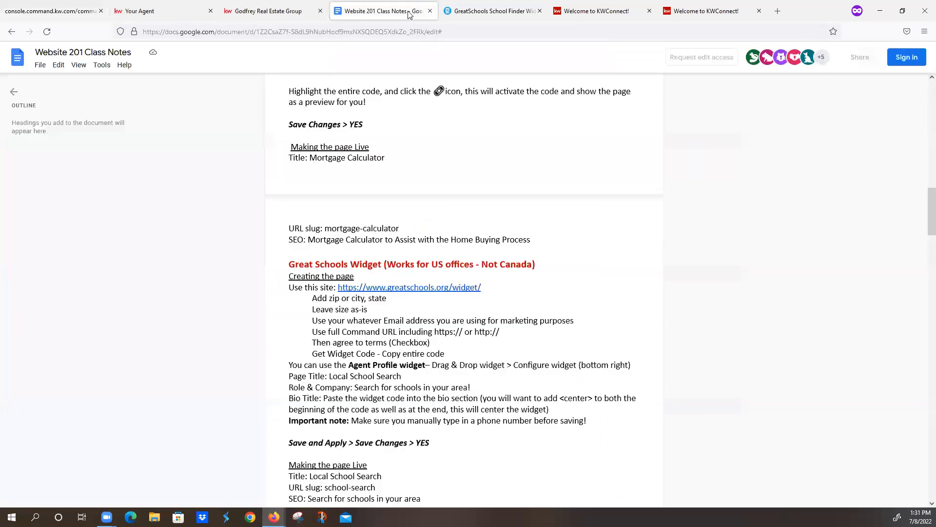
scroll(387, 315, down, 3)
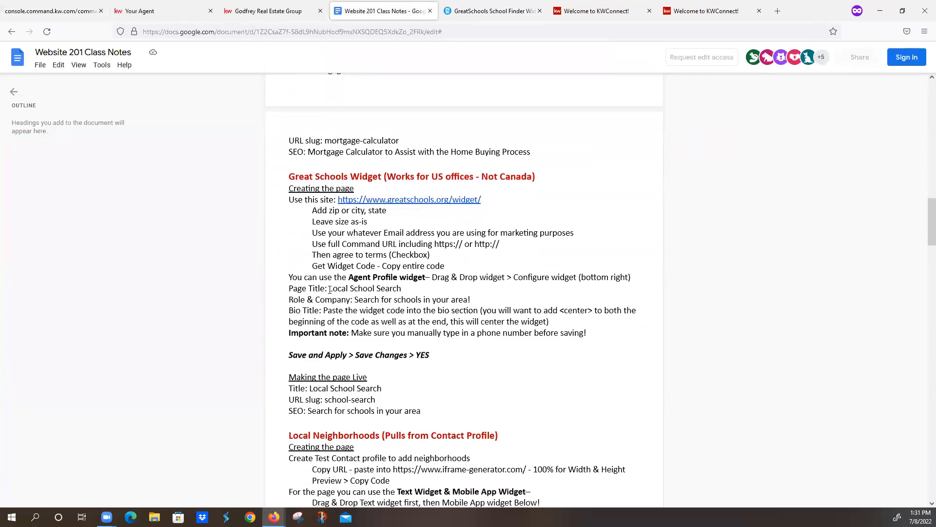
drag(289, 289, 473, 347)
click(385, 298)
drag(330, 289, 405, 289)
key(ctrl+c)
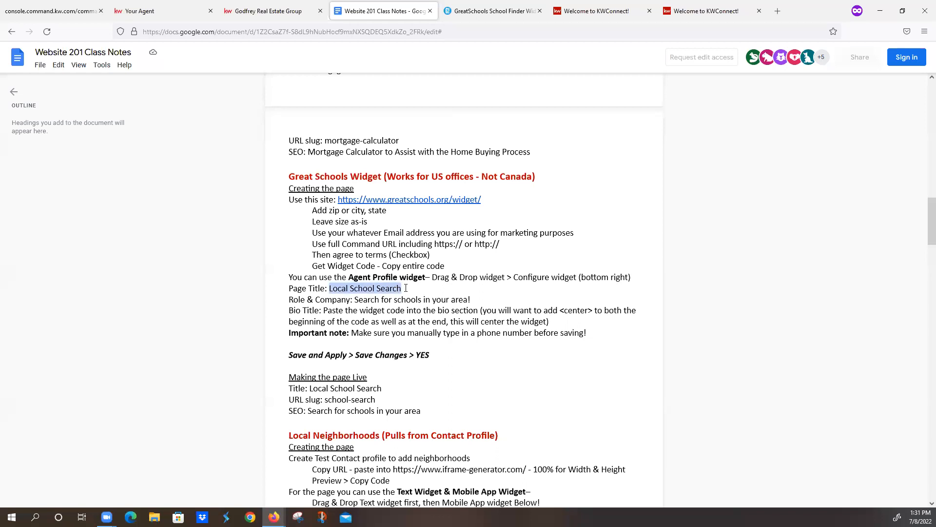
click(89, 18)
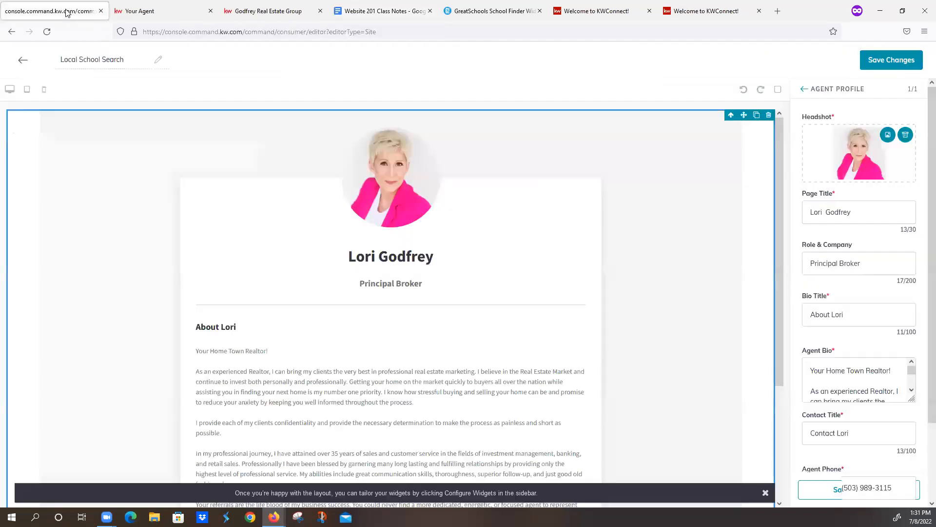
drag(856, 212, 715, 215)
key(ctrl+v)
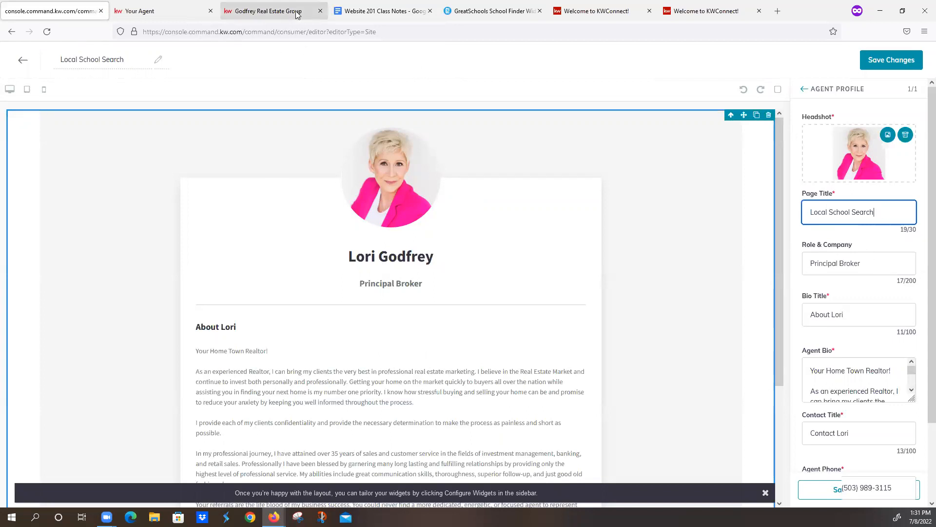
- Copy the Role & Company text from the class notes and set that Agent Profile field to "Search for schools in your area!"
click(350, 14)
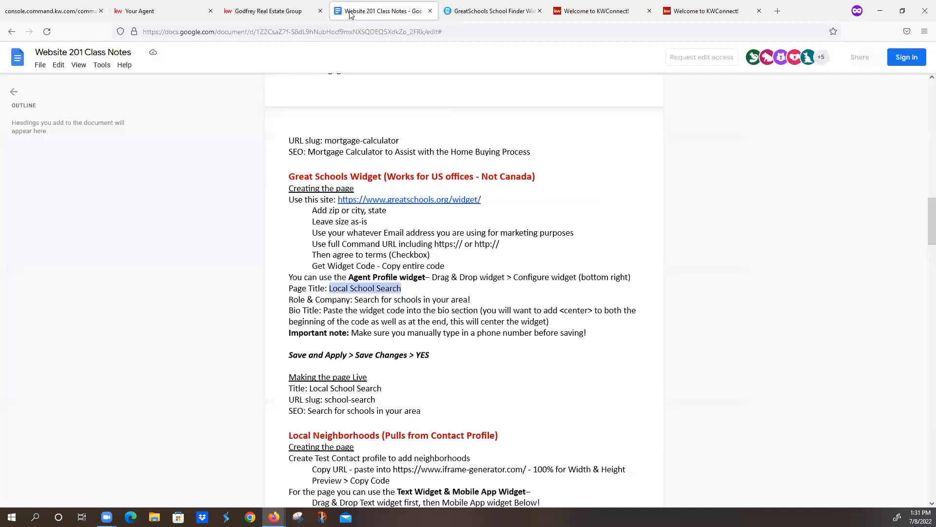
drag(355, 300, 472, 303)
key(ctrl+c)
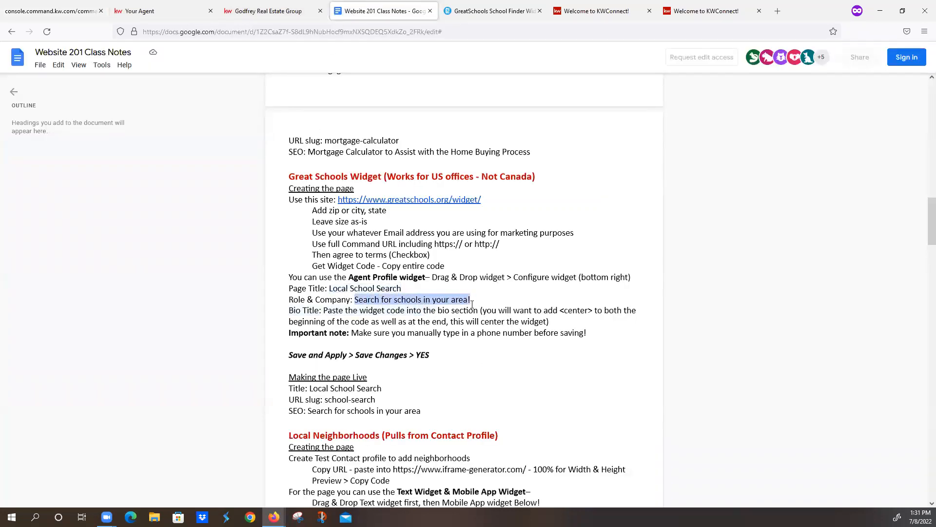
click(67, 9)
triple_click(880, 259)
key(ctrl+v)
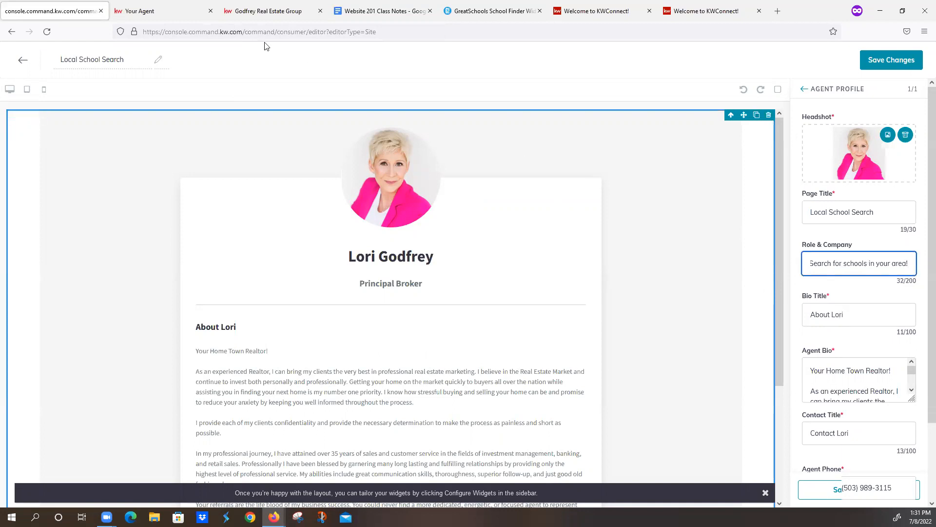
- Copy the generated widget code from the GreatSchools page and replace the whole Agent Bio text with it
click(366, 18)
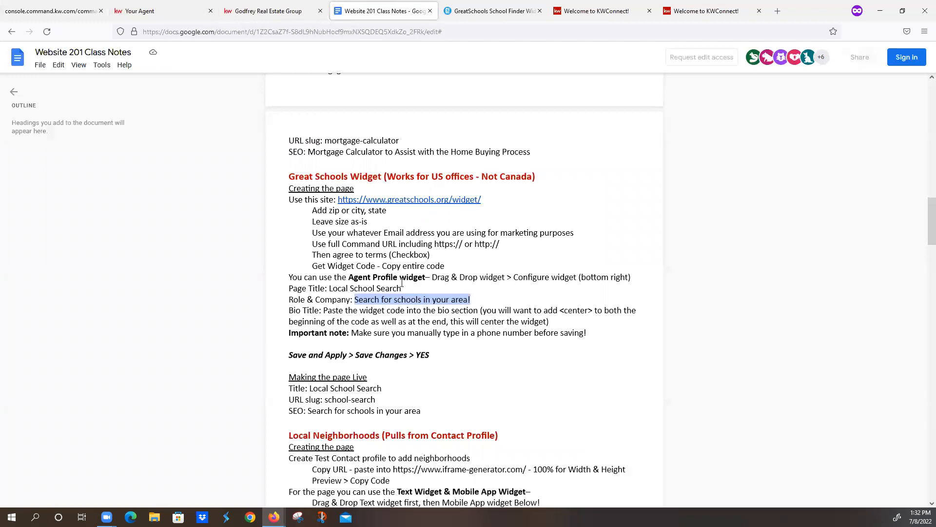
click(499, 12)
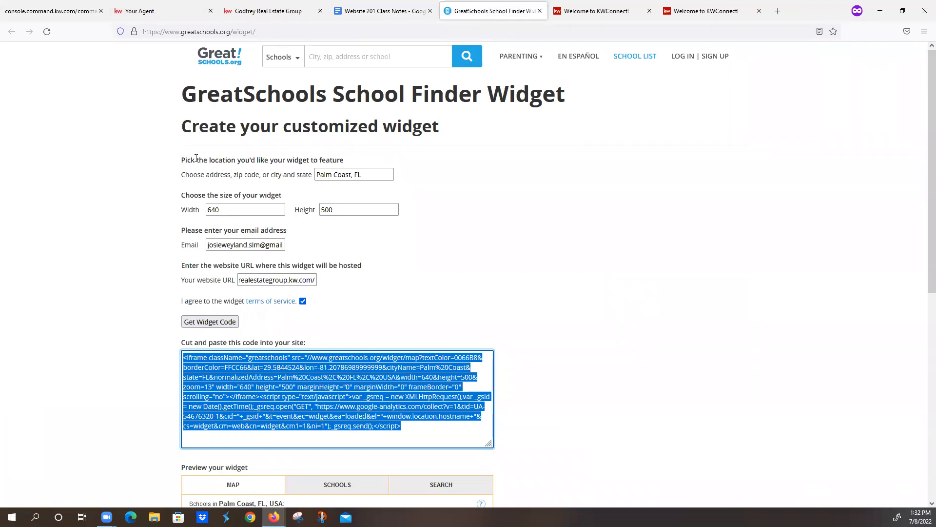
click(72, 8)
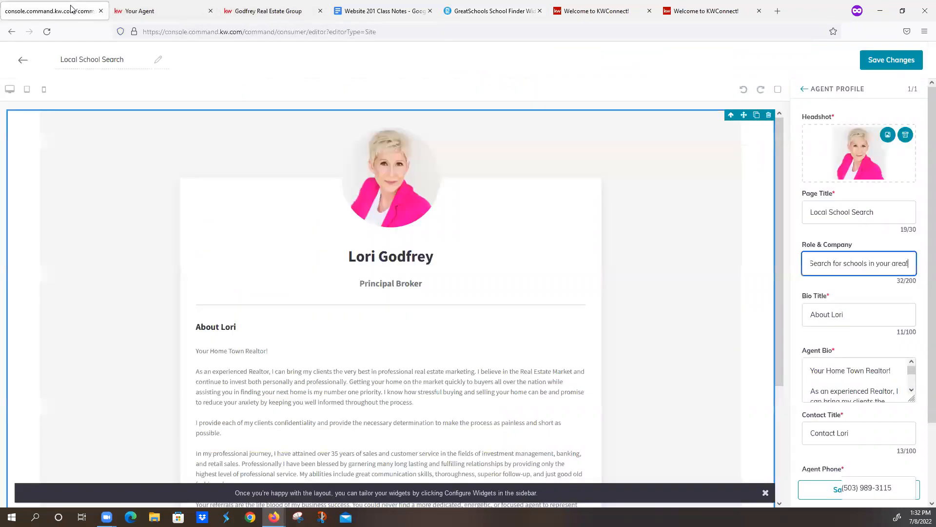
scroll(833, 378, down, 1)
scroll(832, 379, up, 1)
double_click(817, 370)
drag(879, 371, 916, 432)
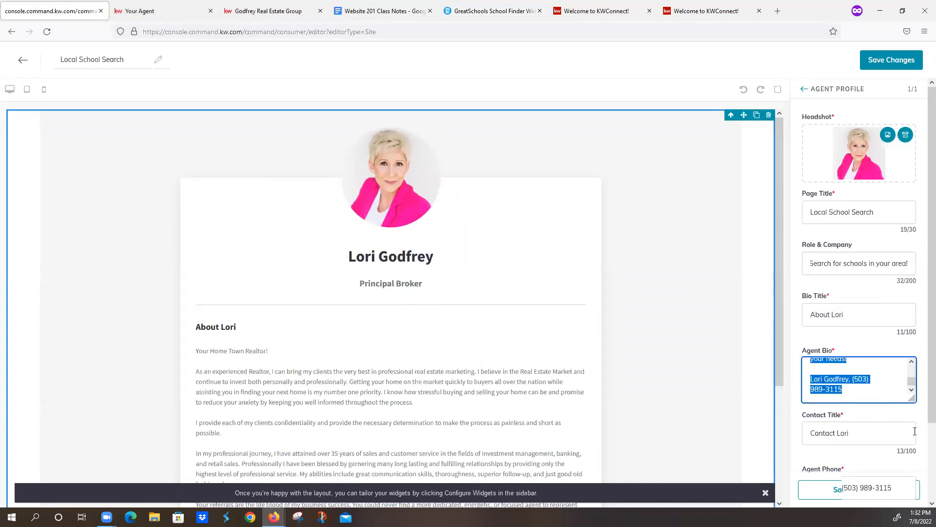
key(ctrl+v)
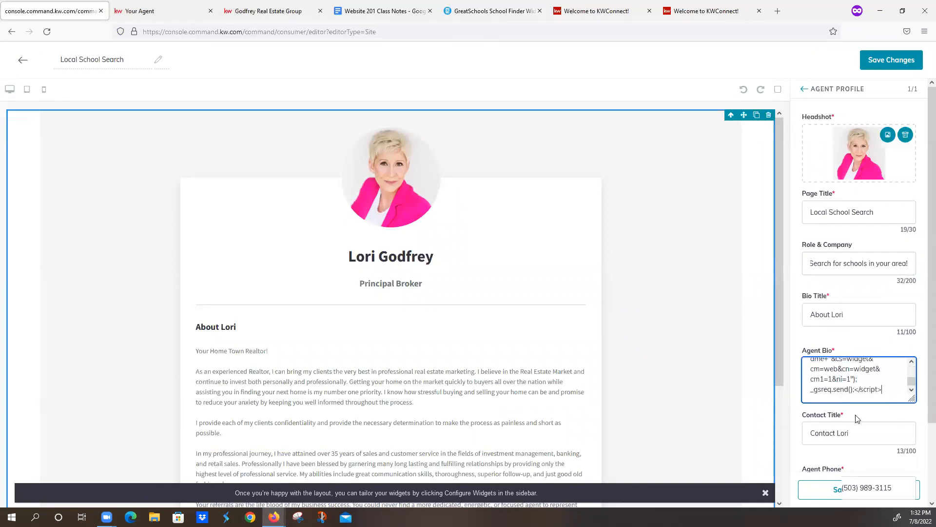
scroll(856, 389, up, 5)
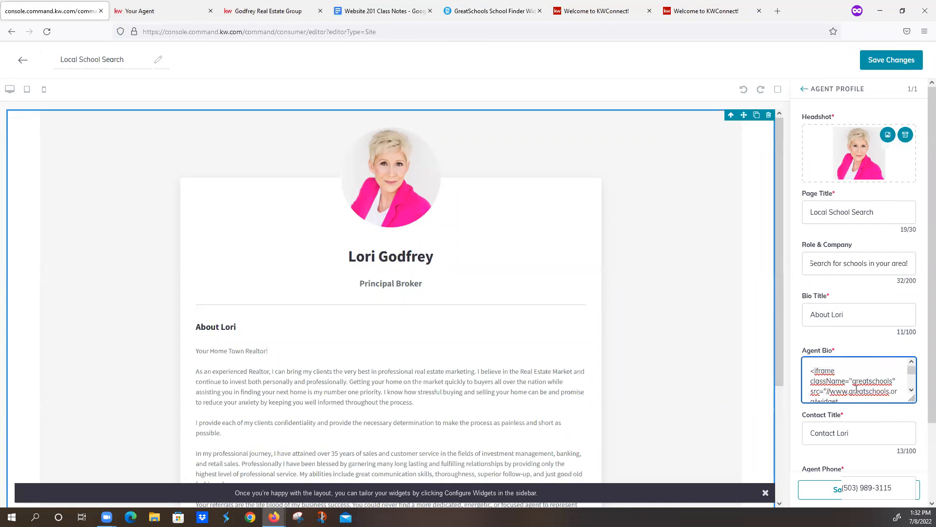
- Set the Bio Title to Local School Search, then save and apply the Agent Profile configuration
drag(863, 316, 731, 331)
text(Local School Search)
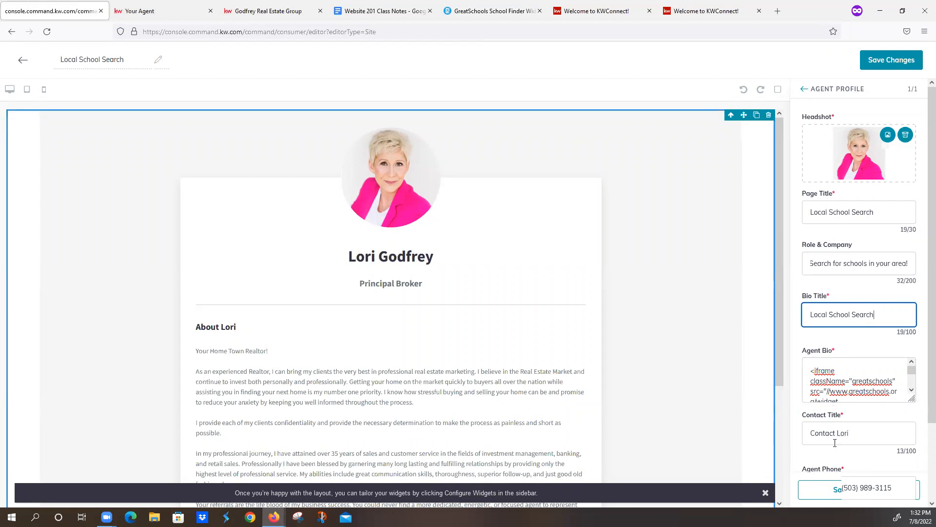
scroll(836, 438, down, 2)
click(833, 399)
click(833, 400)
click(842, 490)
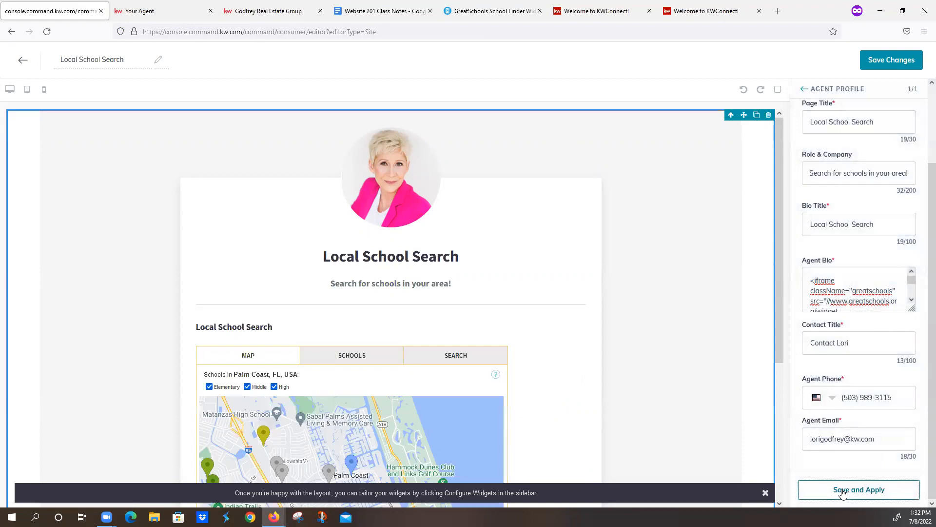
- Add a <center> tag at both the beginning and the end of the Agent Bio widget code and apply the configuration
scroll(529, 368, down, 4)
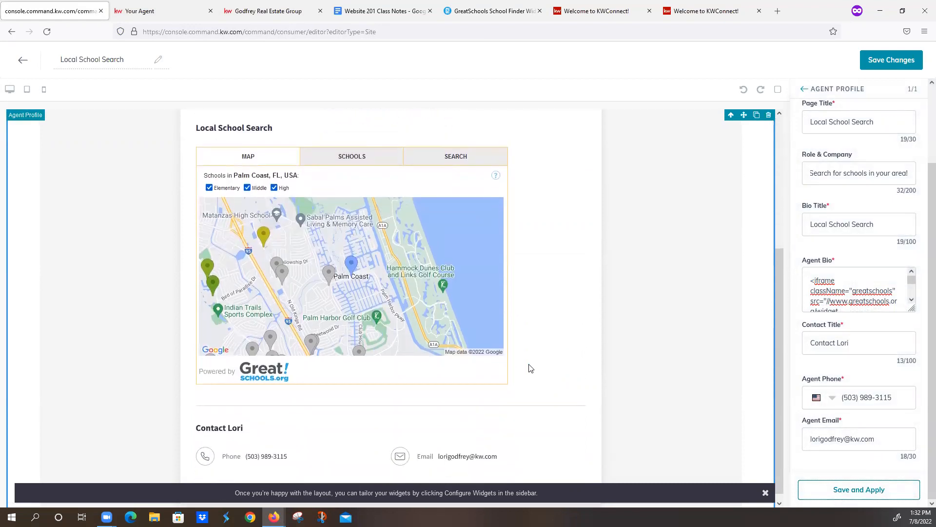
click(808, 283)
text(<center)
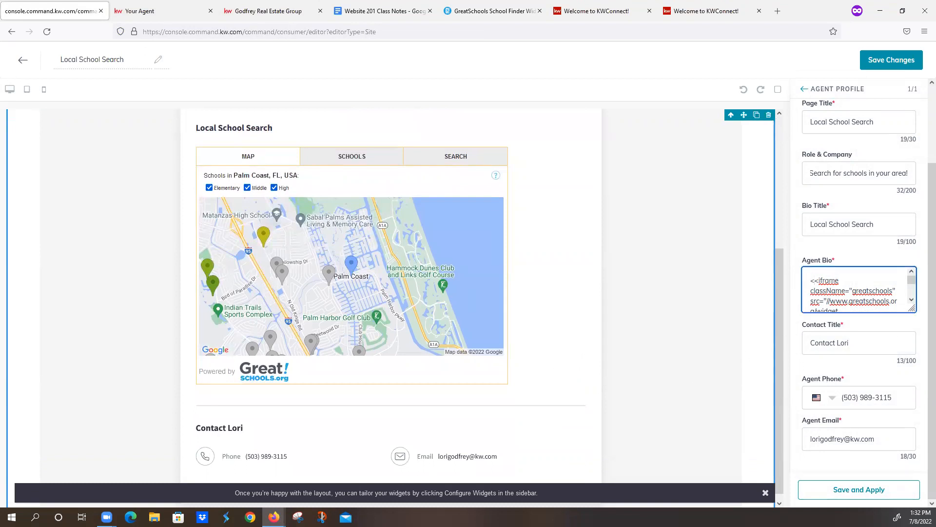
text(>)
scroll(886, 297, down, 5)
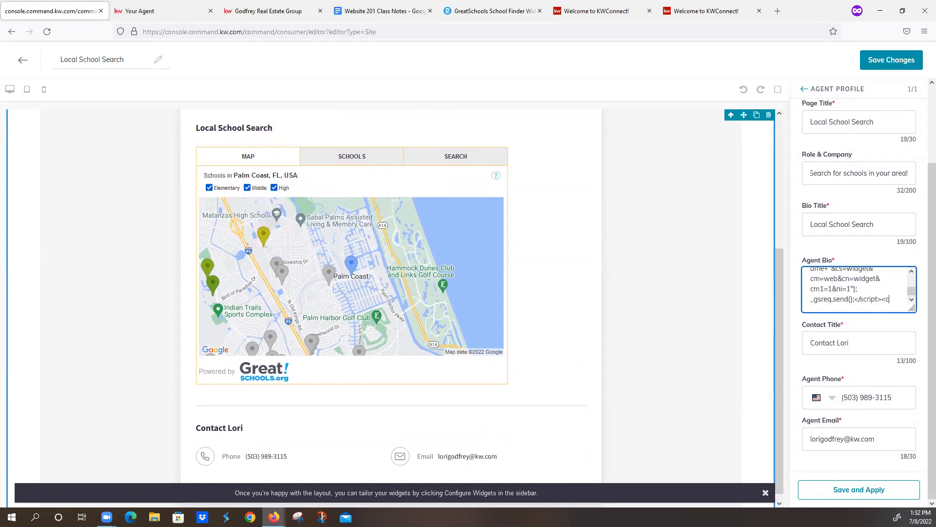
text(enter>)
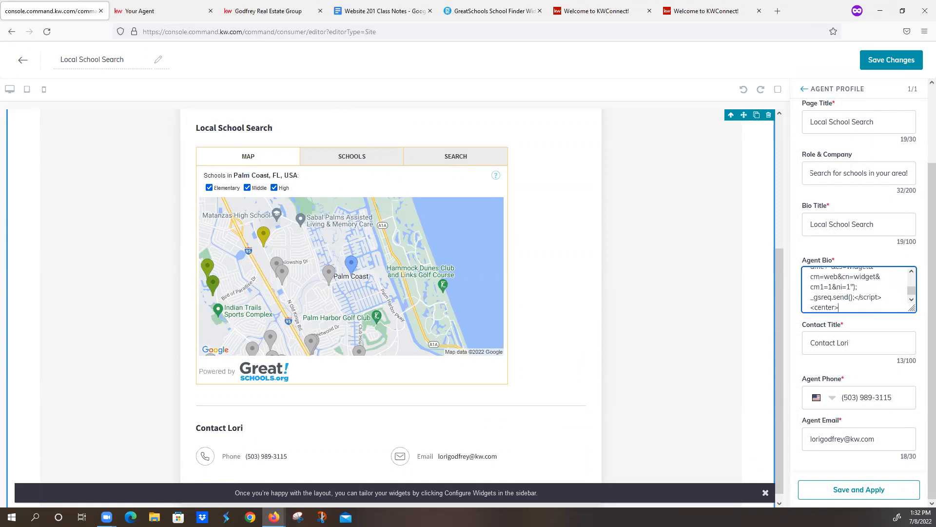
click(839, 490)
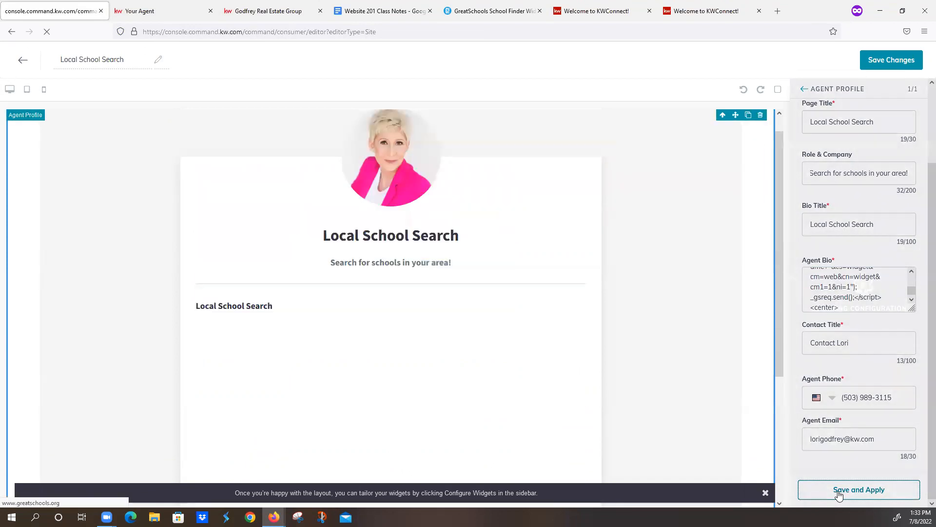
- Review the class notes' Great Schools instruction on adding <center> at both ends of the widget code
click(364, 11)
scroll(371, 315, down, 2)
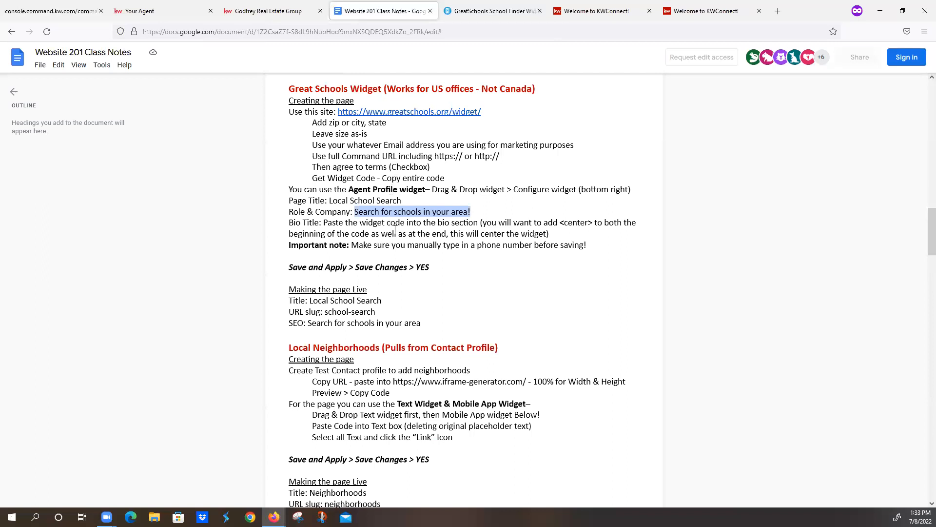
drag(484, 223, 586, 222)
click(563, 224)
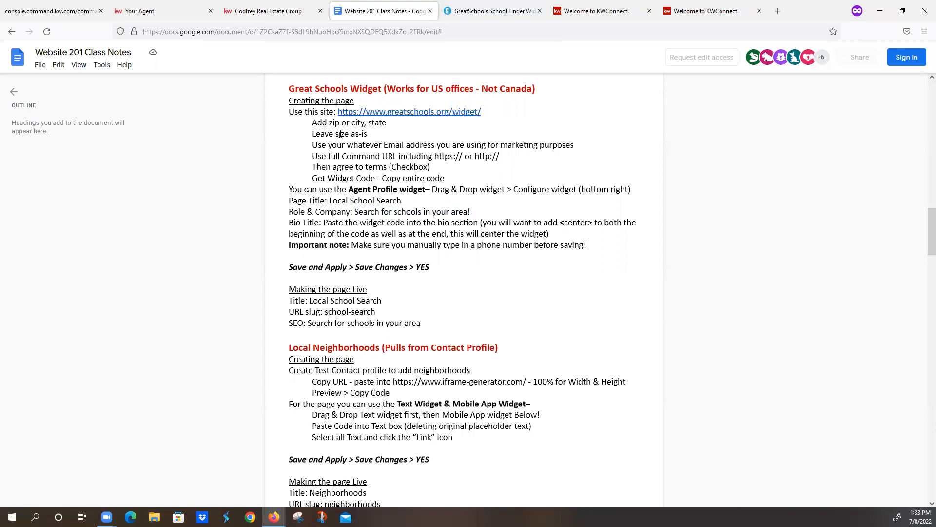
- Return to the Command page editor and check the school widget's placement and its Schools, Search and Map views
click(81, 15)
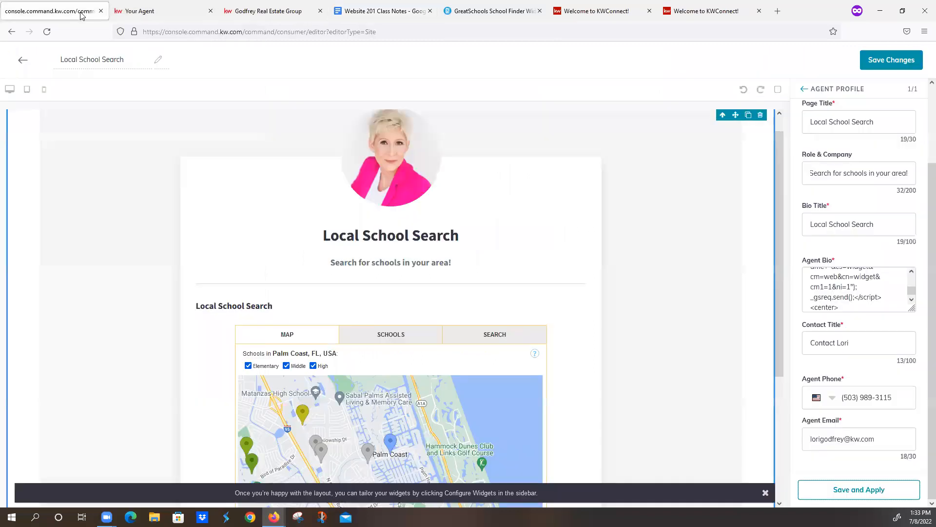
scroll(373, 246, down, 2)
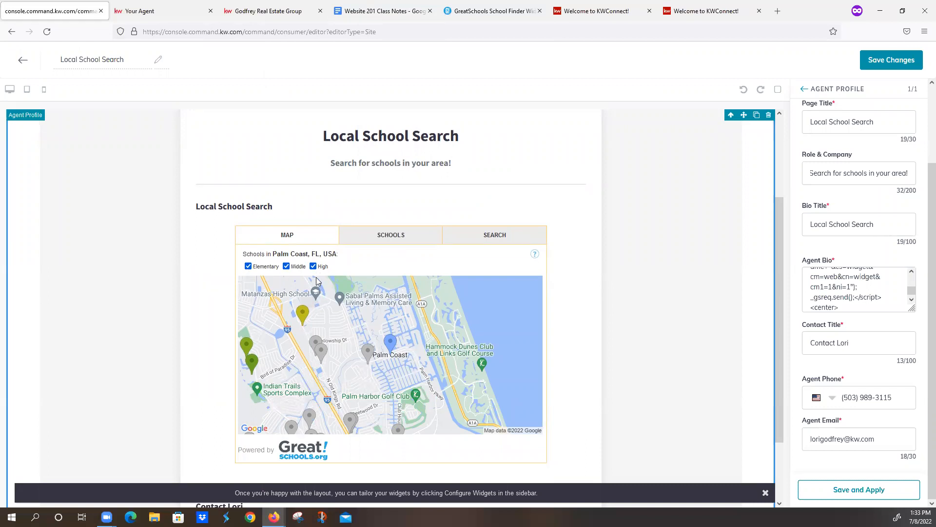
scroll(316, 282, down, 2)
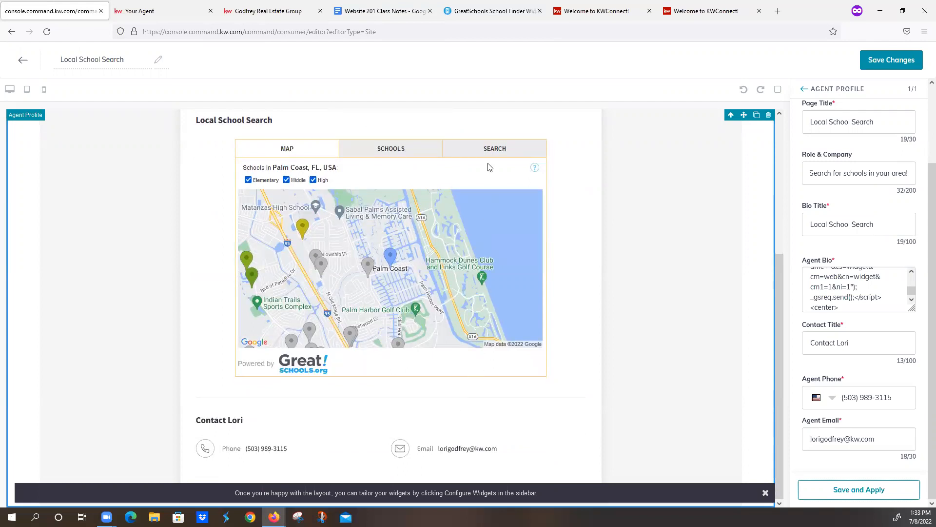
click(403, 153)
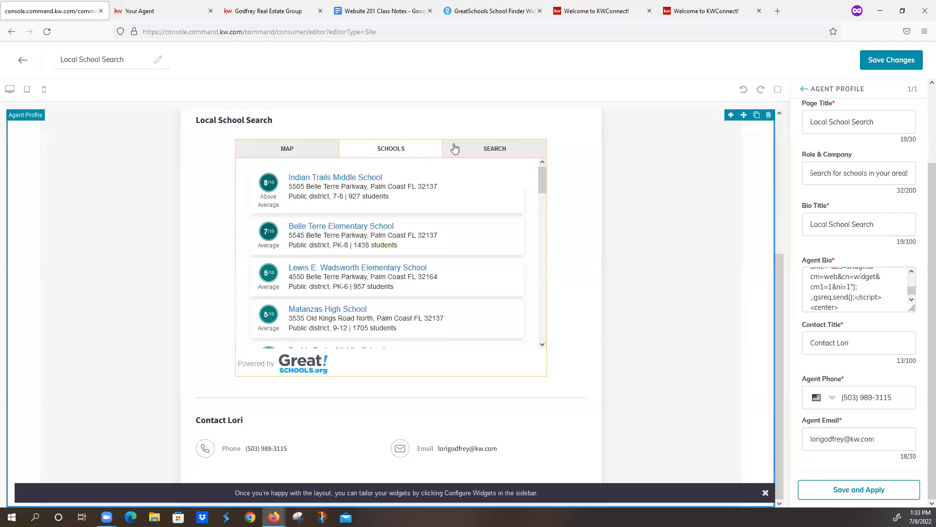
click(488, 152)
click(399, 219)
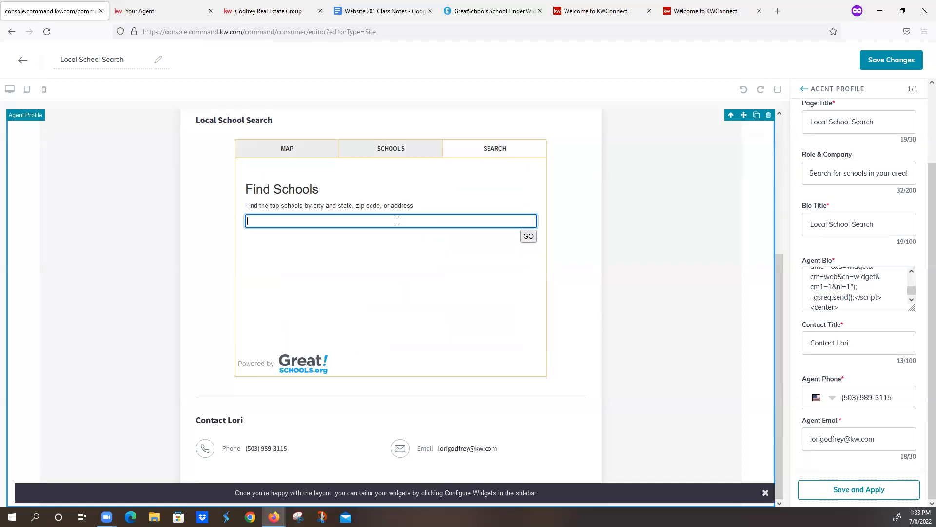
click(288, 149)
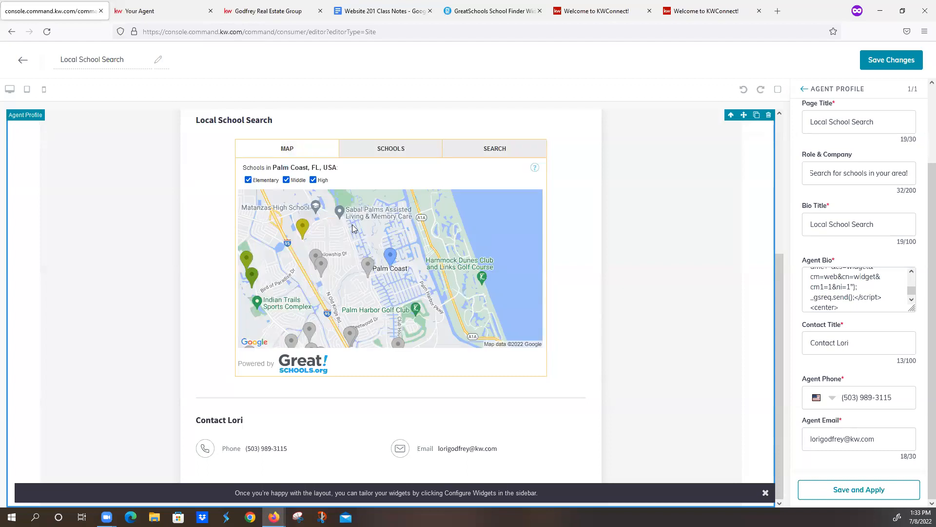
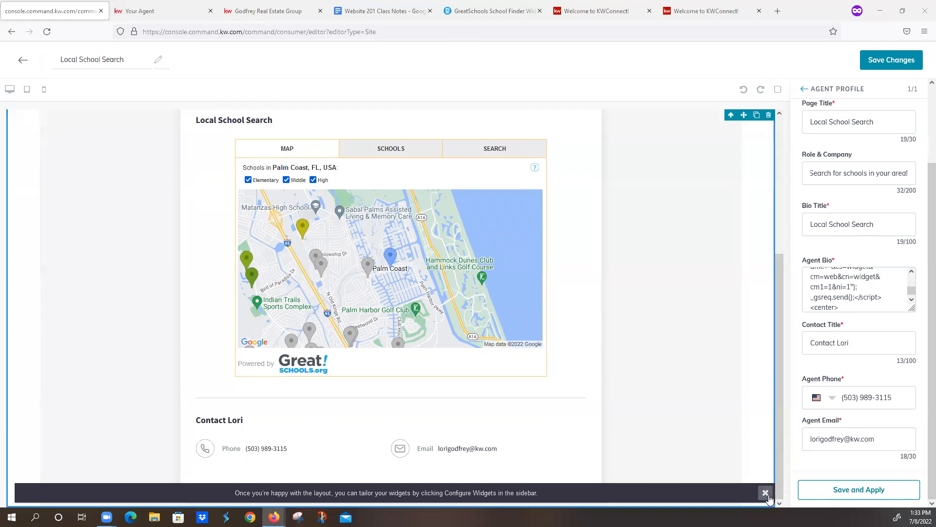
- Apply the Agent Profile configuration and save the Local School Search page without continuing to site and app settings
click(823, 493)
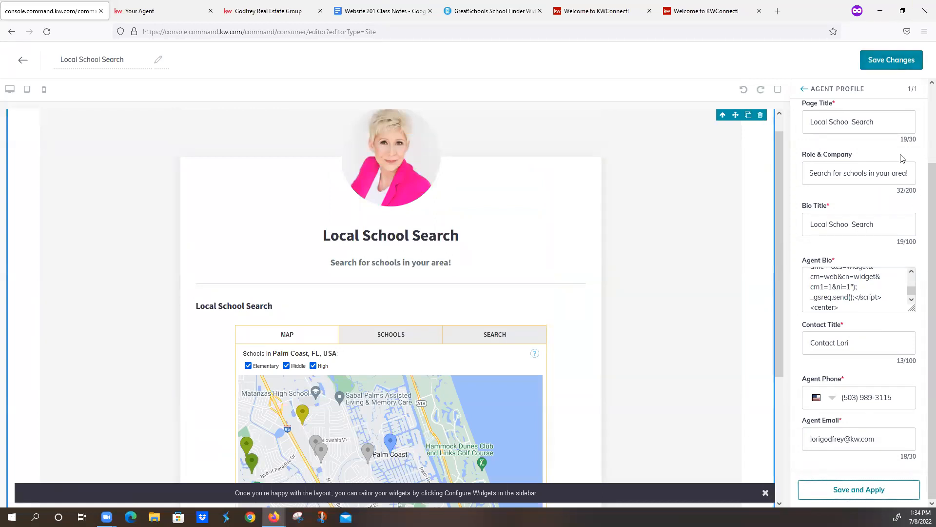
click(898, 61)
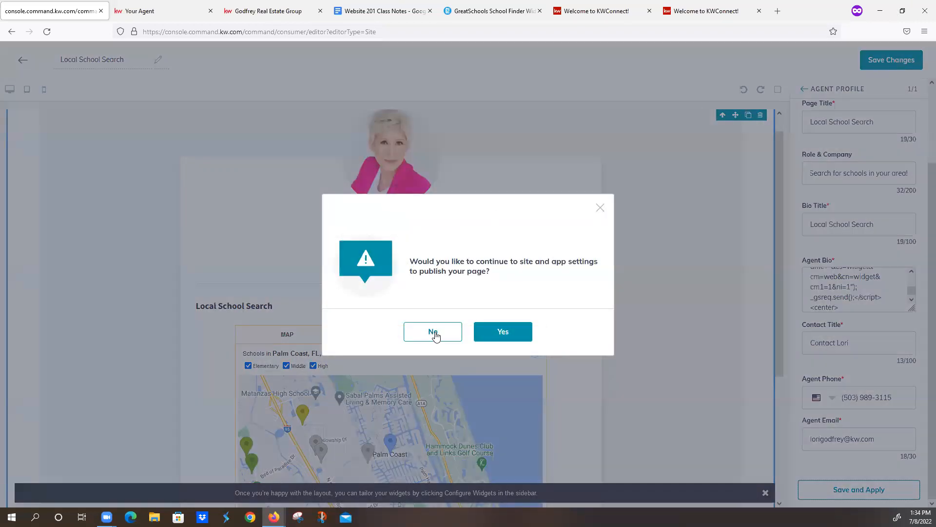
click(434, 332)
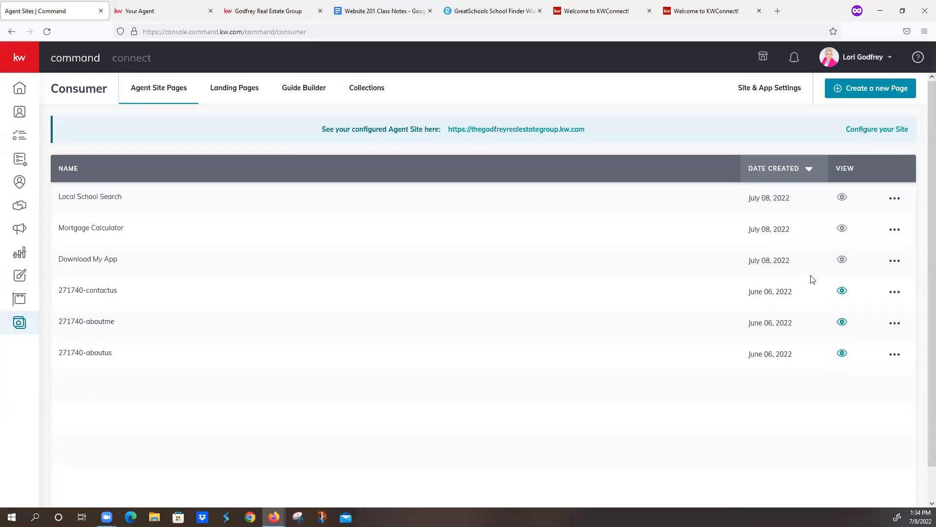
- Create a new sub-page on the agent site and close the Your Agent browser tab
click(851, 98)
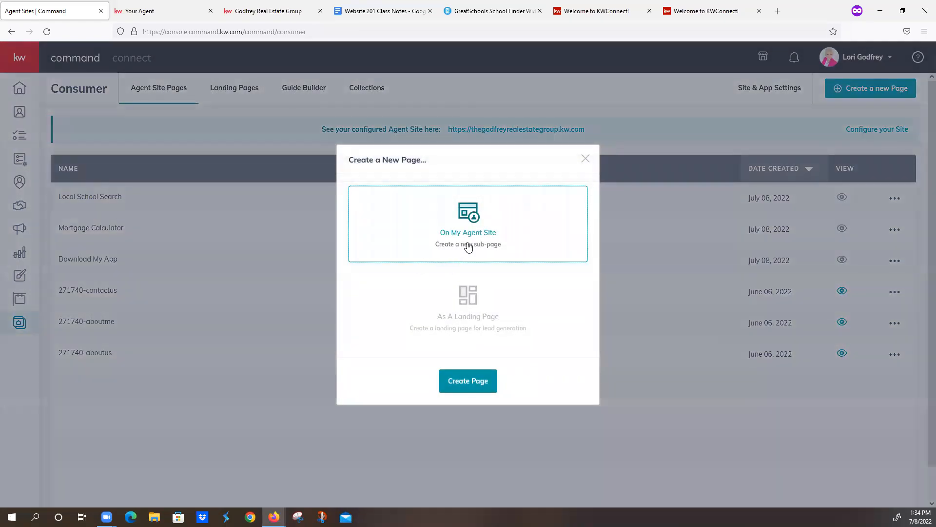
click(468, 385)
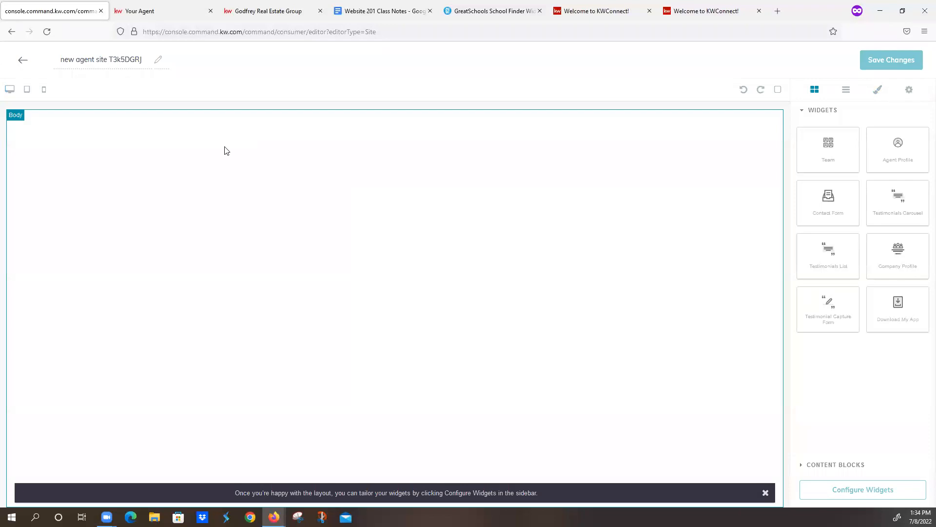
click(210, 10)
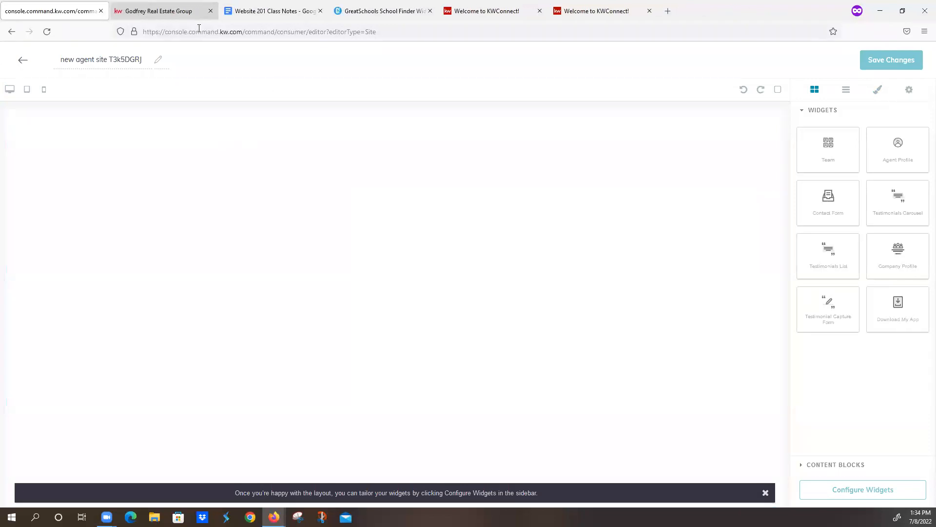
- Review the Local Neighborhoods and Keller Covered / Keller Mortgage instructions in the Website 201 Class Notes
click(272, 7)
scroll(370, 307, down, 3)
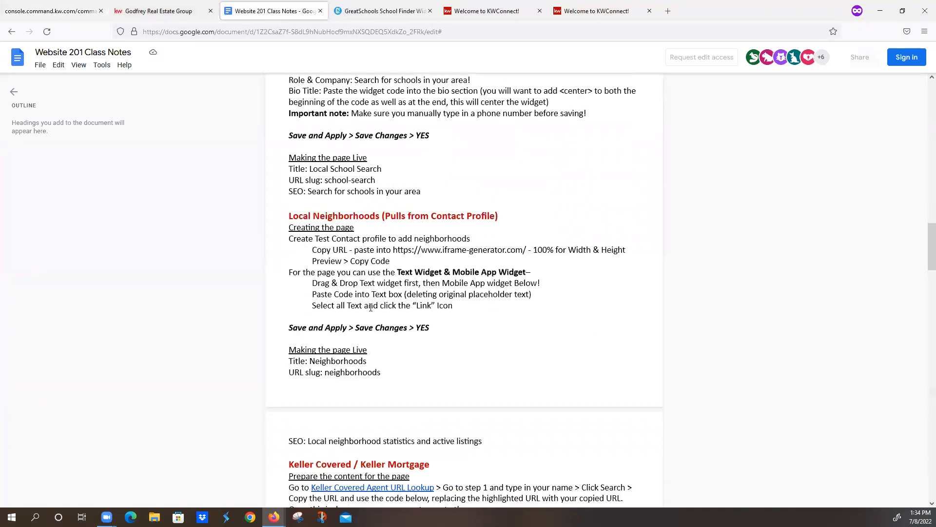
scroll(371, 306, down, 4)
scroll(377, 294, up, 5)
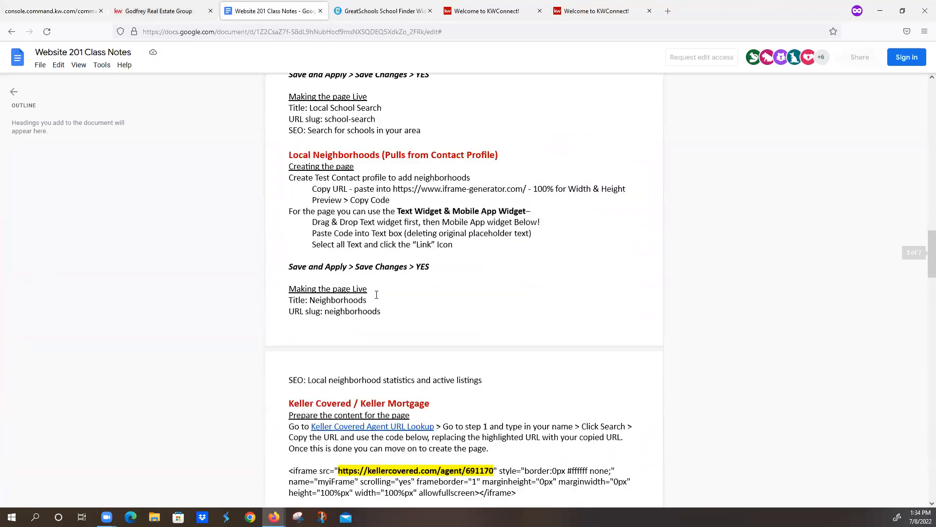
scroll(376, 295, up, 4)
scroll(375, 295, down, 7)
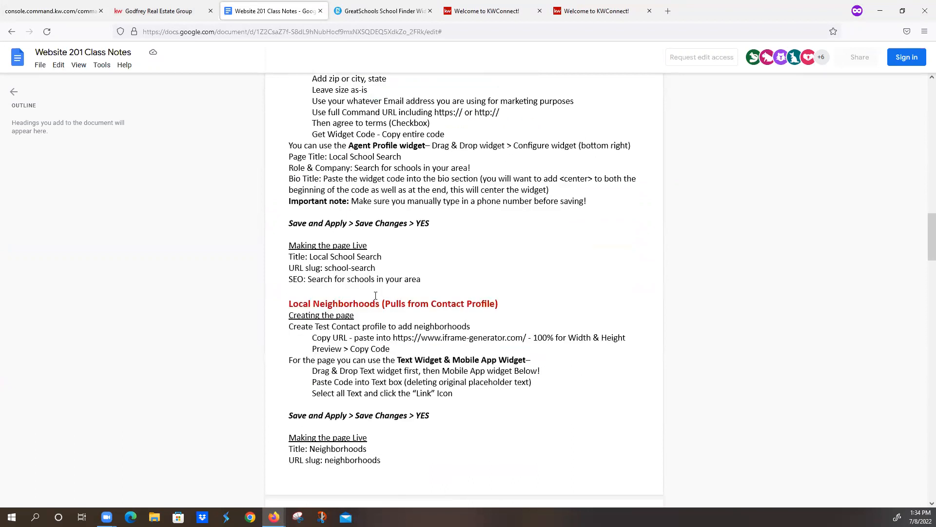
scroll(376, 296, down, 2)
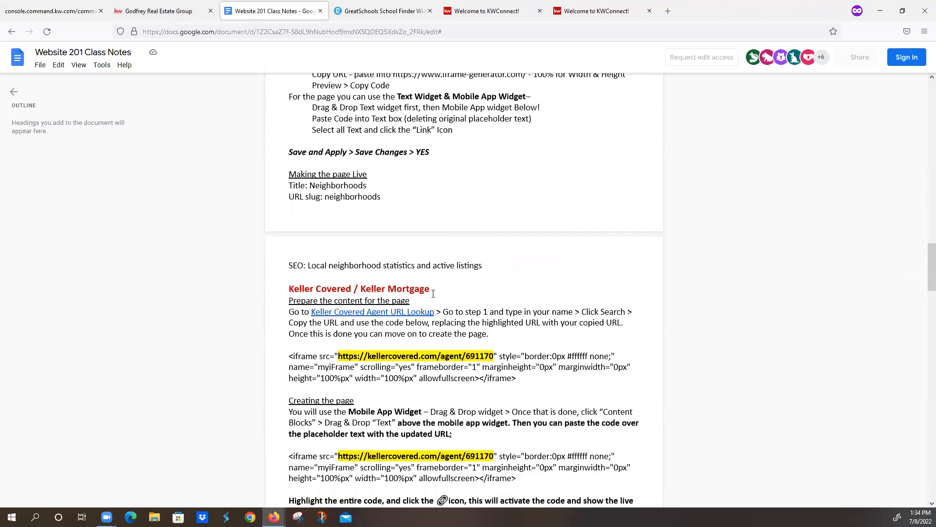
scroll(434, 293, down, 1)
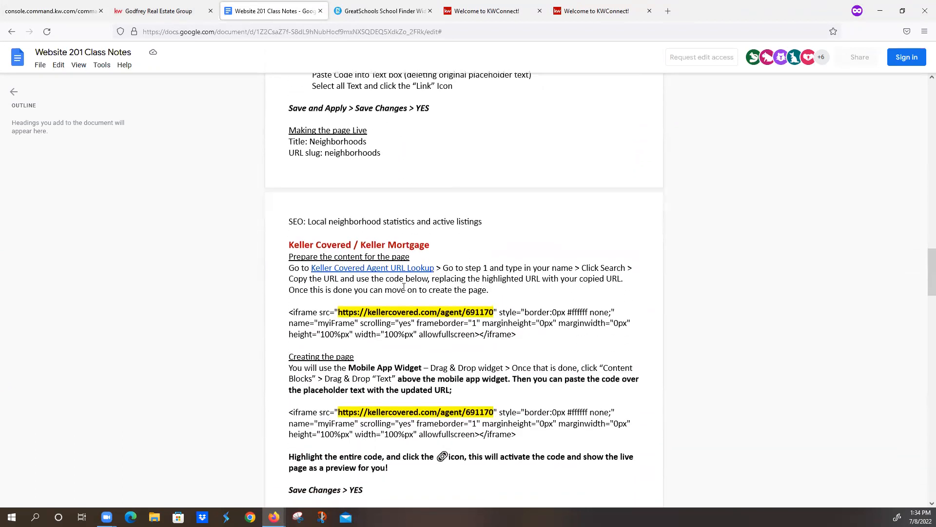
- Return to the Command page editor and name the new page Keller Covered/Keller Mortgage
click(65, 14)
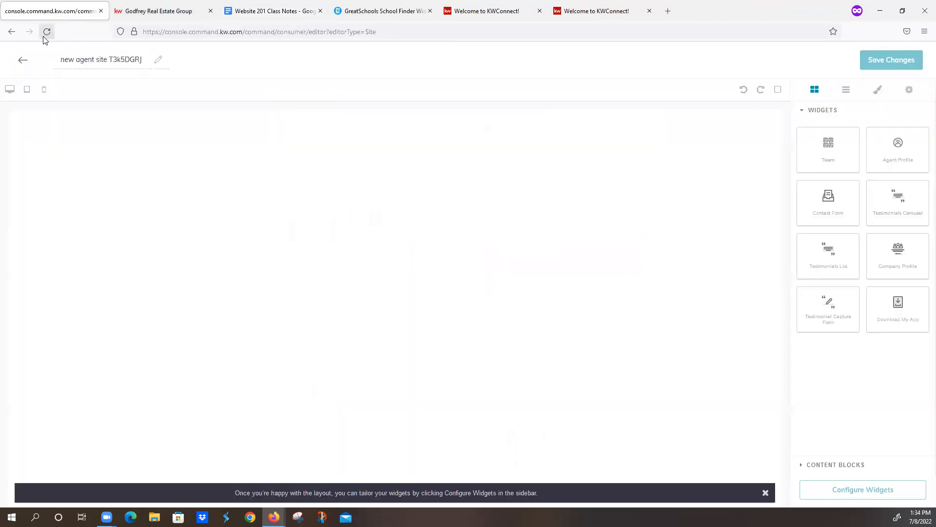
click(73, 59)
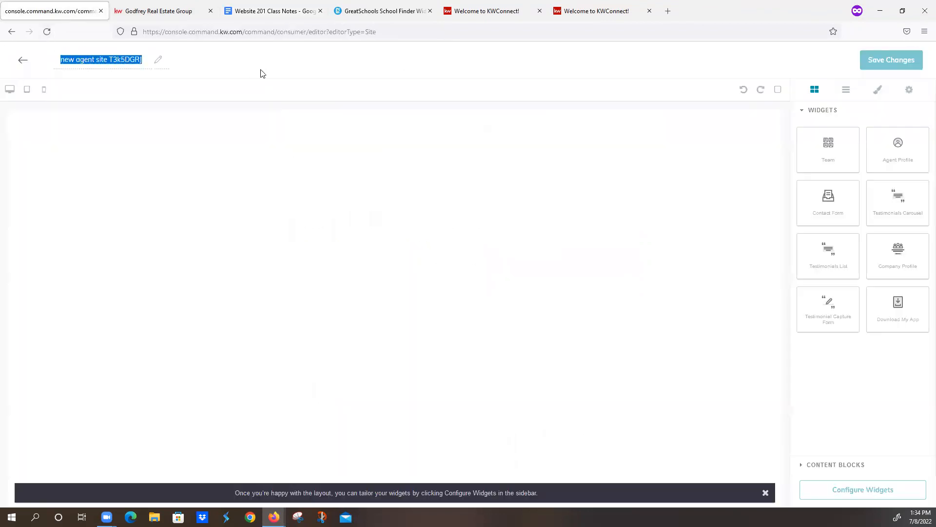
text(Keller Covere)
text(d/Keller M)
text(ortgage)
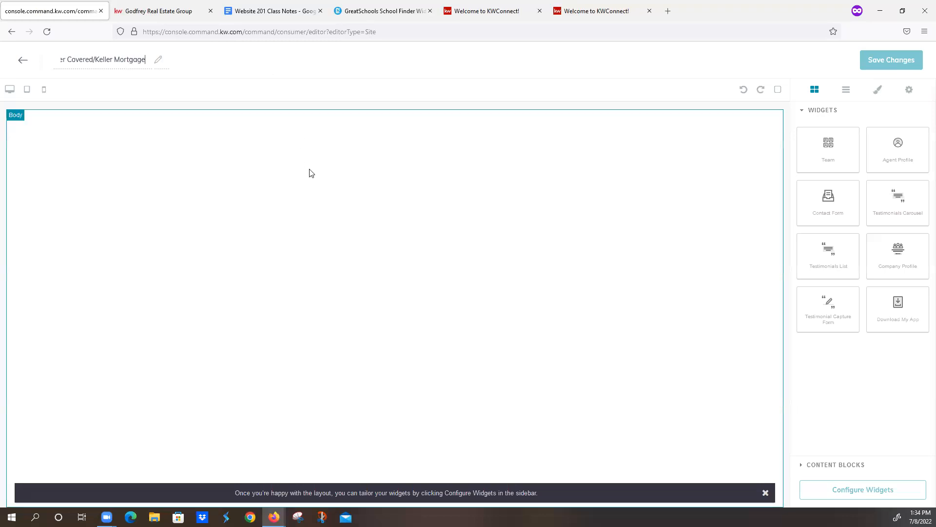
- Check the class notes' page creation instructions, then add the Download My App widget to the empty page body
click(283, 14)
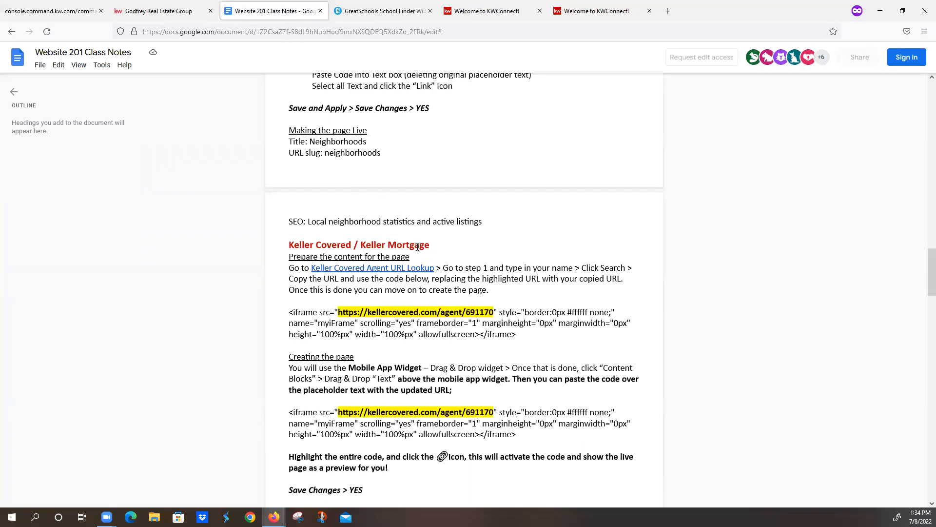
scroll(428, 264, down, 3)
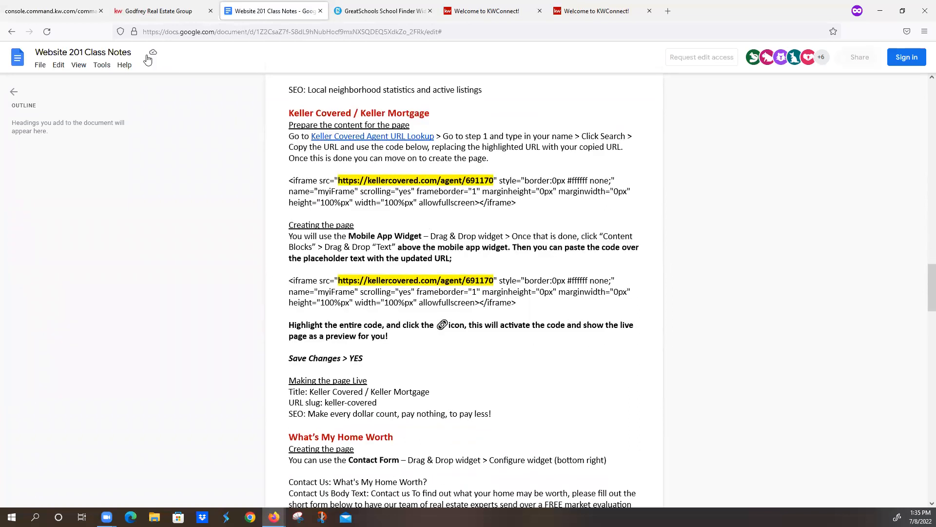
click(67, 11)
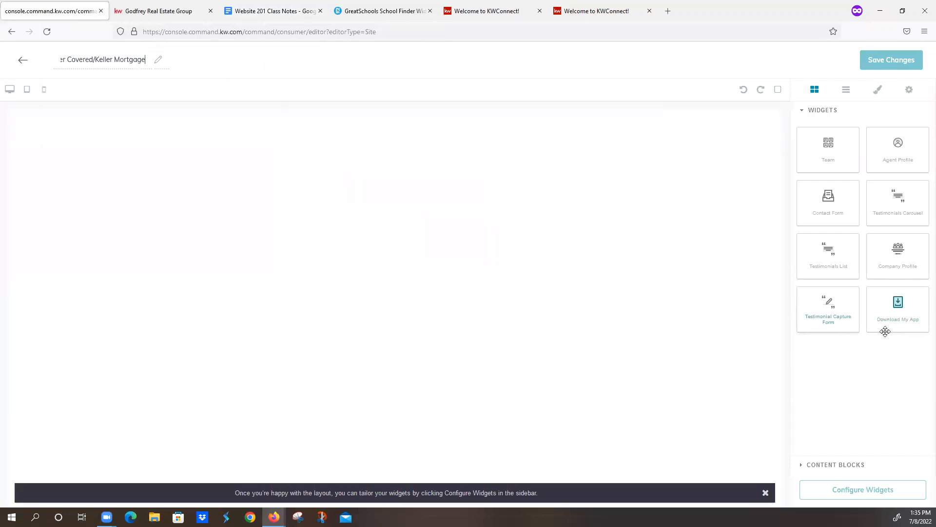
drag(901, 307, 628, 379)
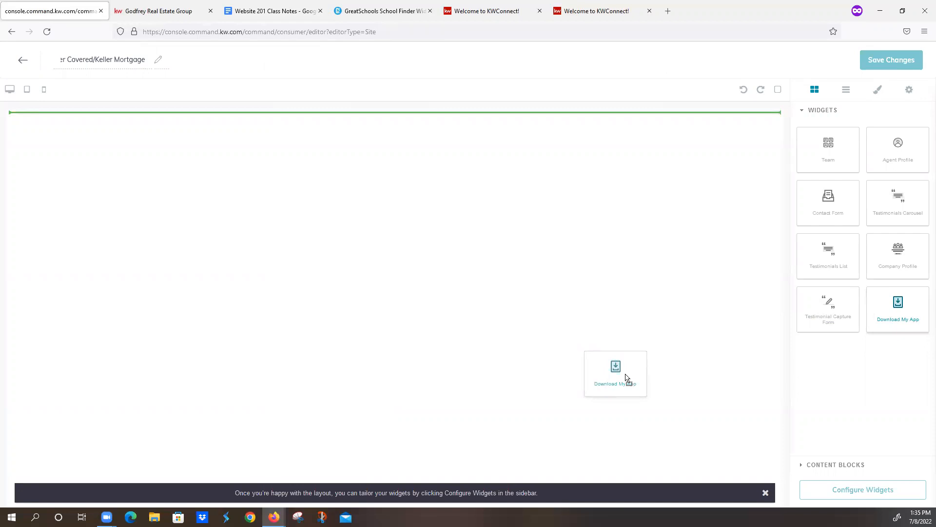
drag(627, 377, 625, 373)
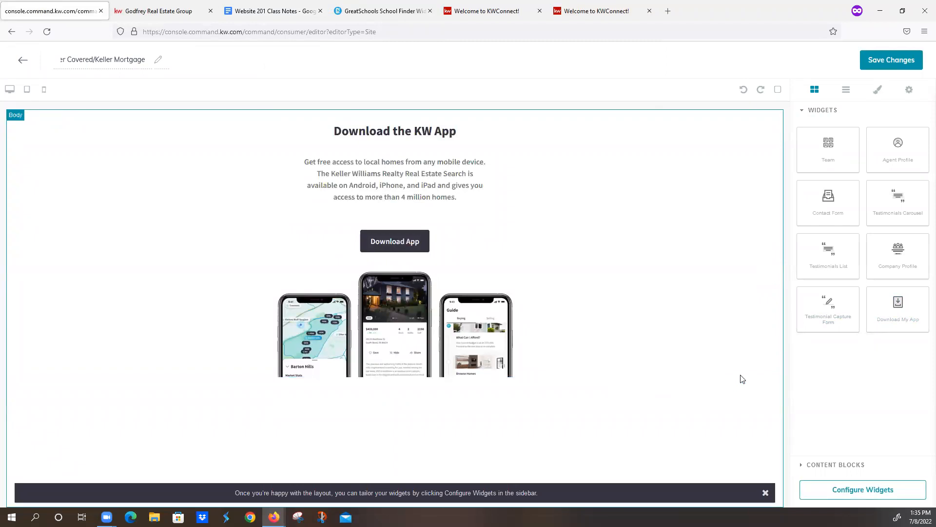
- Add a Text content block above the Download My App widget and clear its placeholder text
click(822, 466)
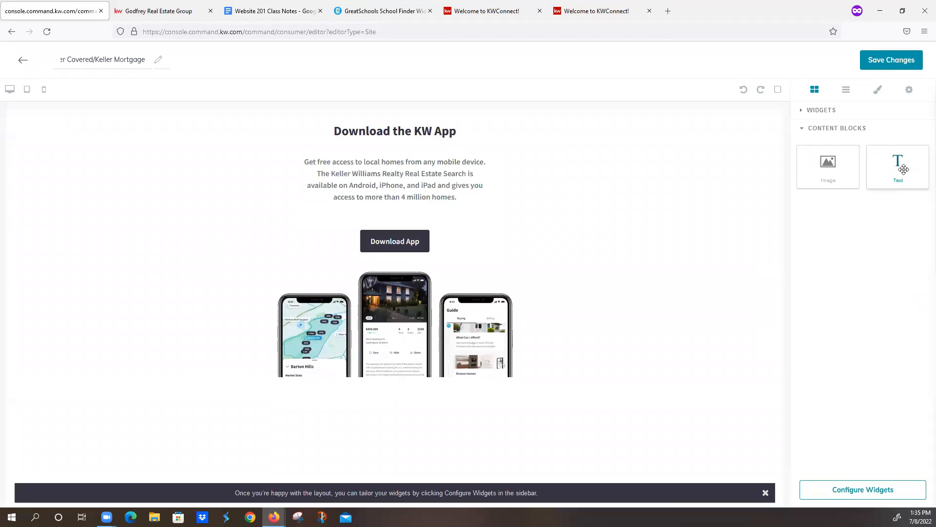
drag(904, 169, 621, 123)
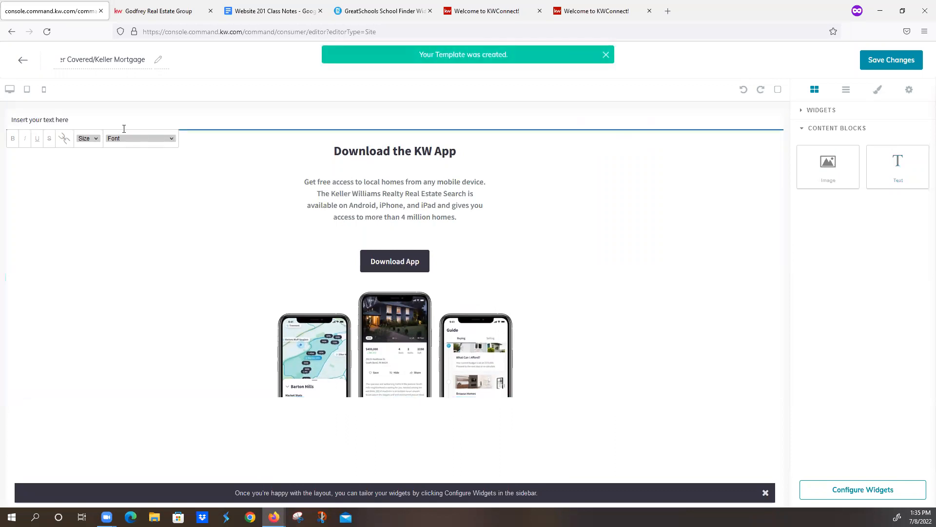
drag(69, 120, 1, 113)
key(BackSpace)
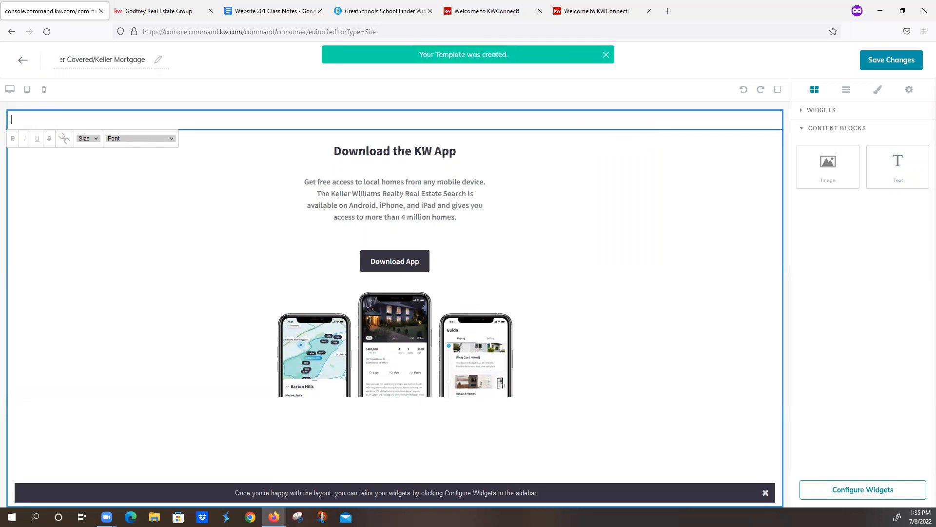
text(Download My App)
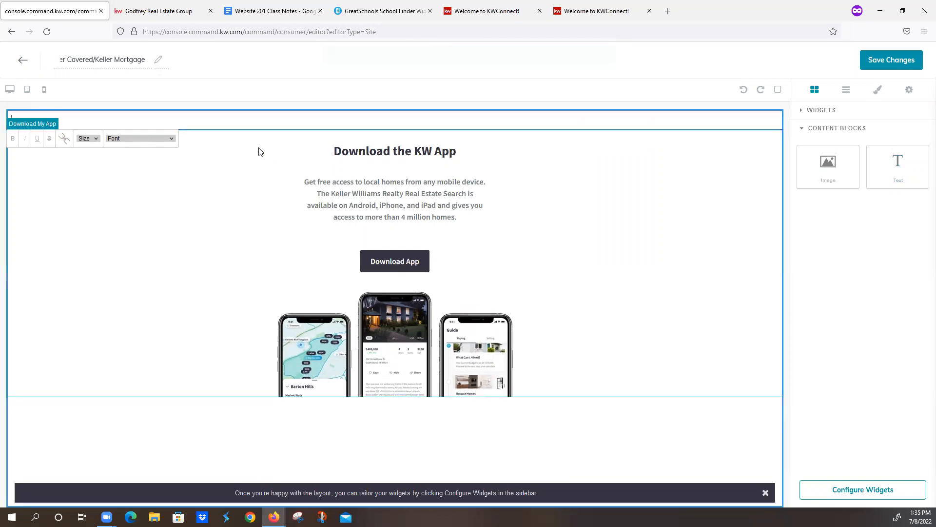
key(ctrl+z)
- Go back to the class notes and open the Keller Covered Agent URL Lookup link
click(278, 11)
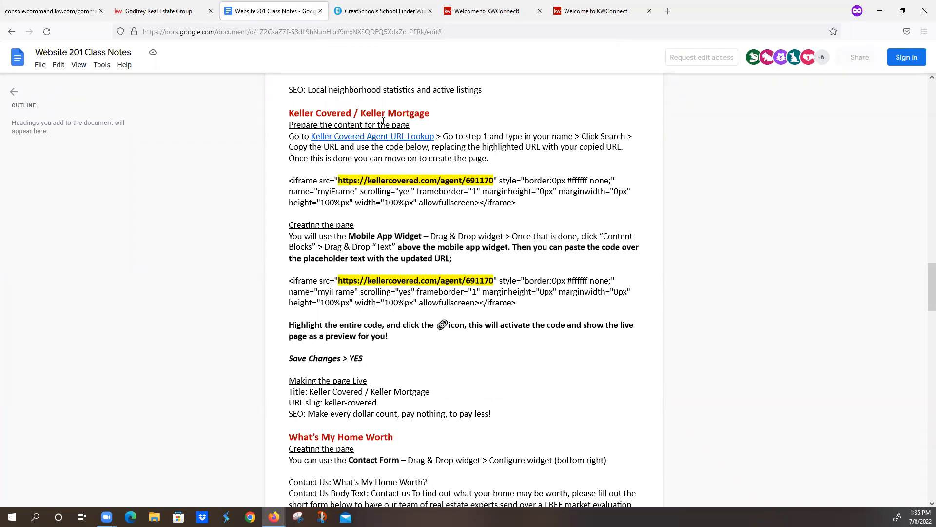
click(345, 137)
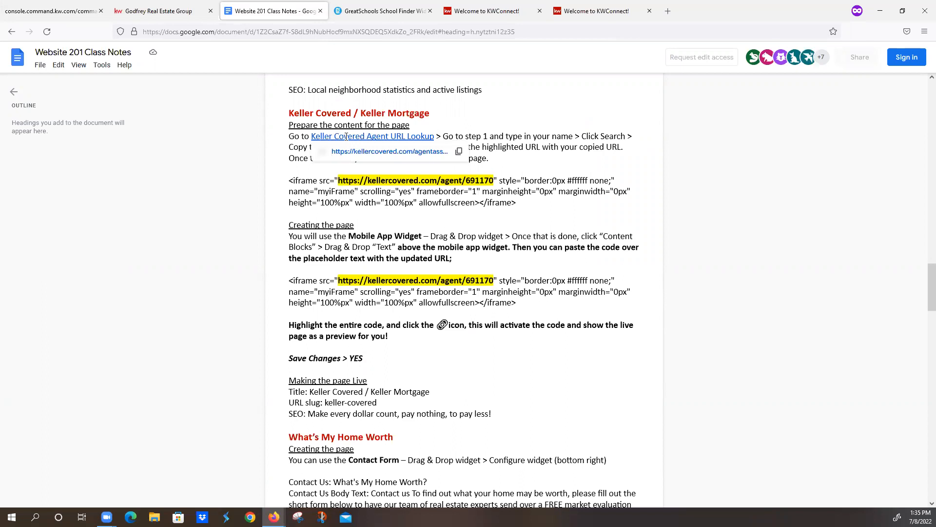
click(381, 152)
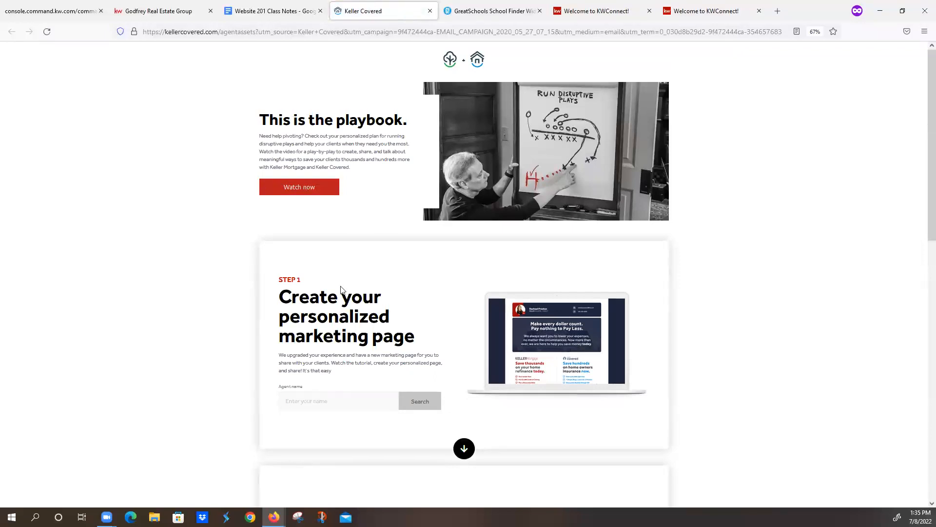
- Search for the agent's name under Step 1 and copy the link to the agent's personalized marketing page
click(306, 399)
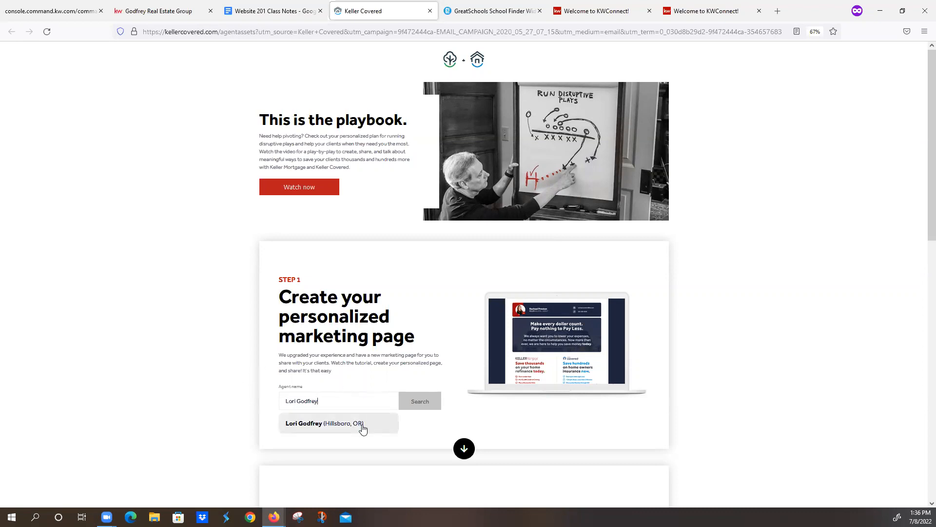
click(362, 425)
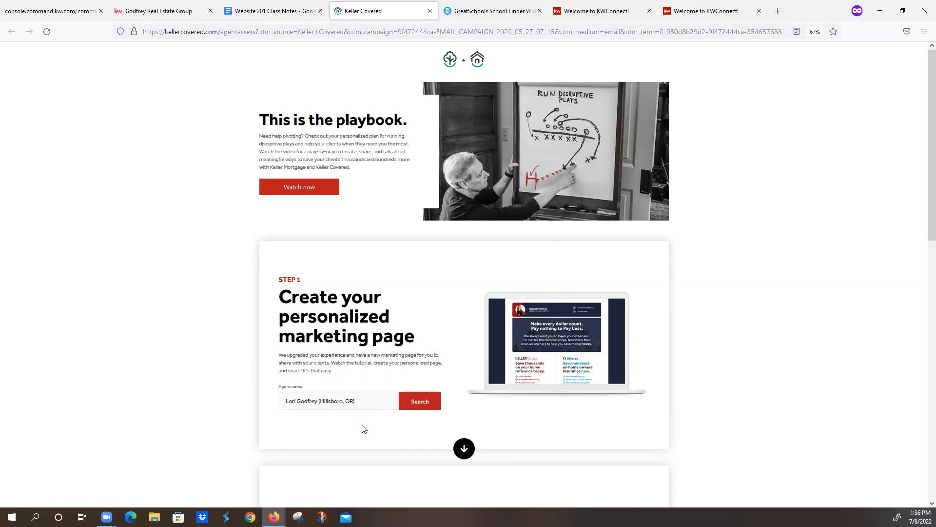
click(416, 402)
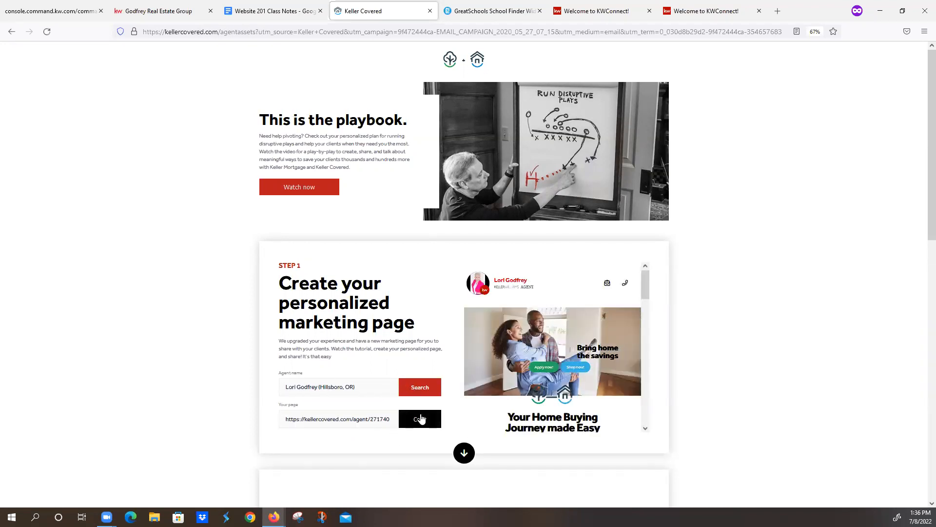
click(421, 418)
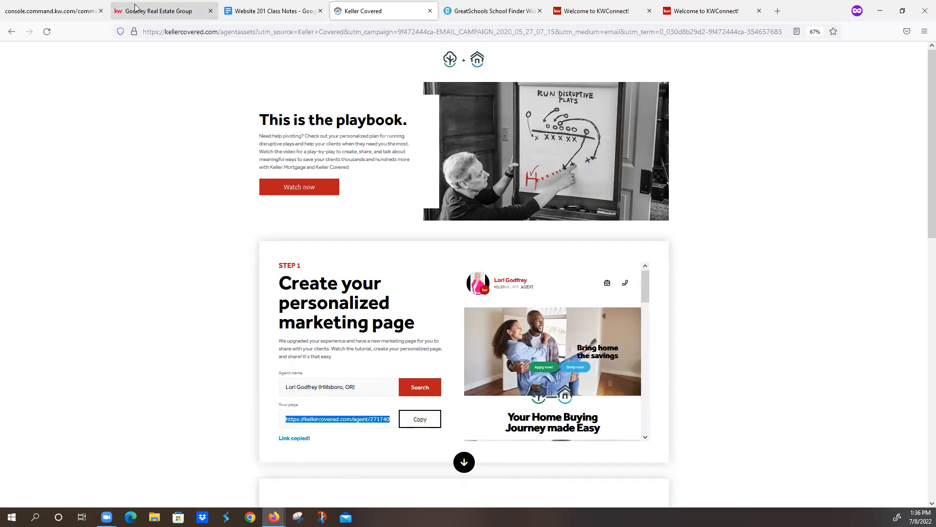
- Copy the iframe code under Creating the page in the class notes and paste it into the page's empty text block
click(264, 11)
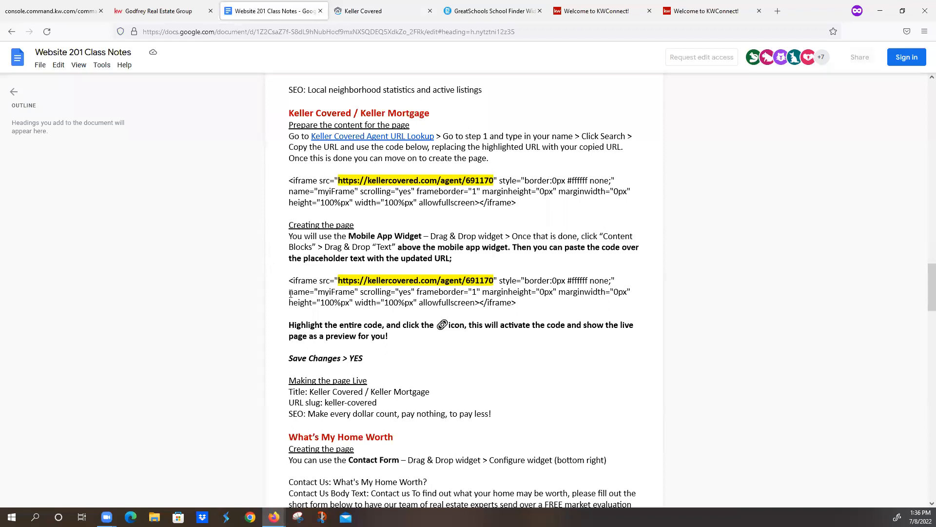
drag(288, 280, 527, 307)
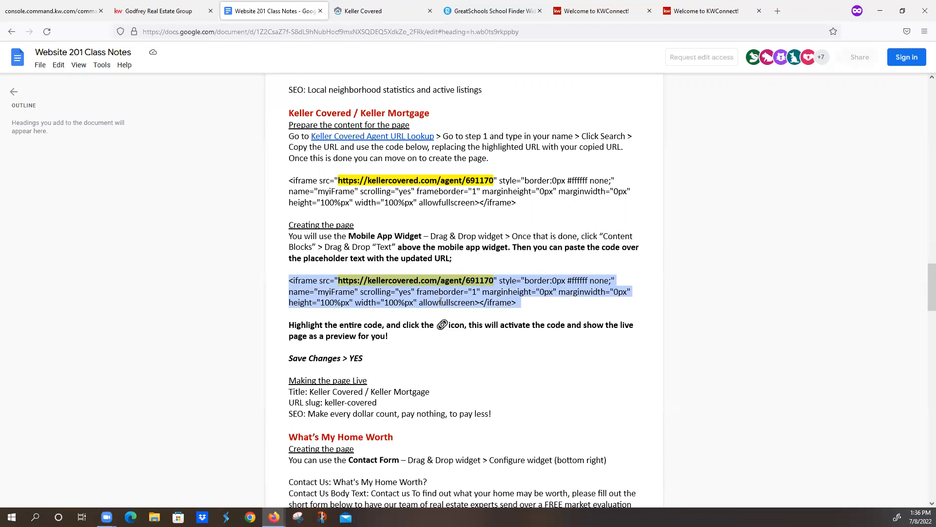
click(84, 11)
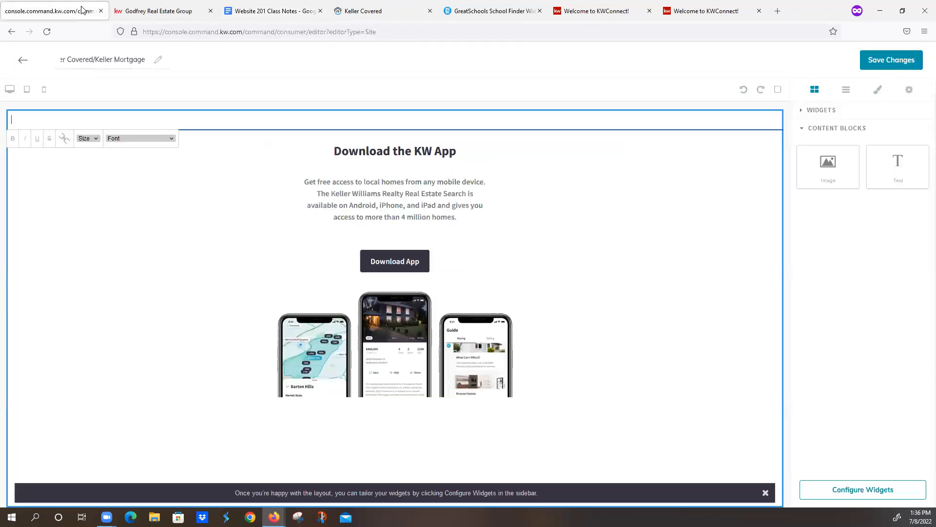
click(88, 117)
key(ctrl+v)
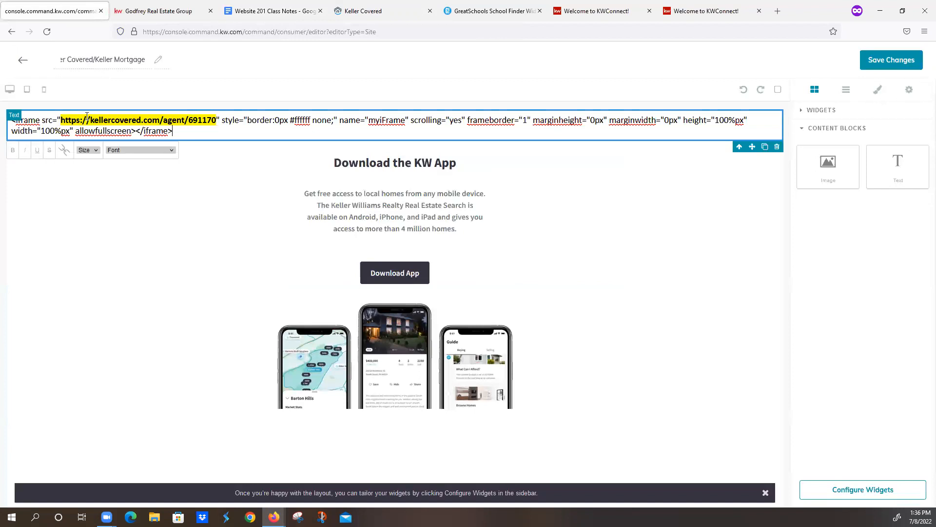
- Replace the sample kellercovered.com address in the iframe code with the copied link to the agent's personalized marketing page
drag(215, 119, 61, 120)
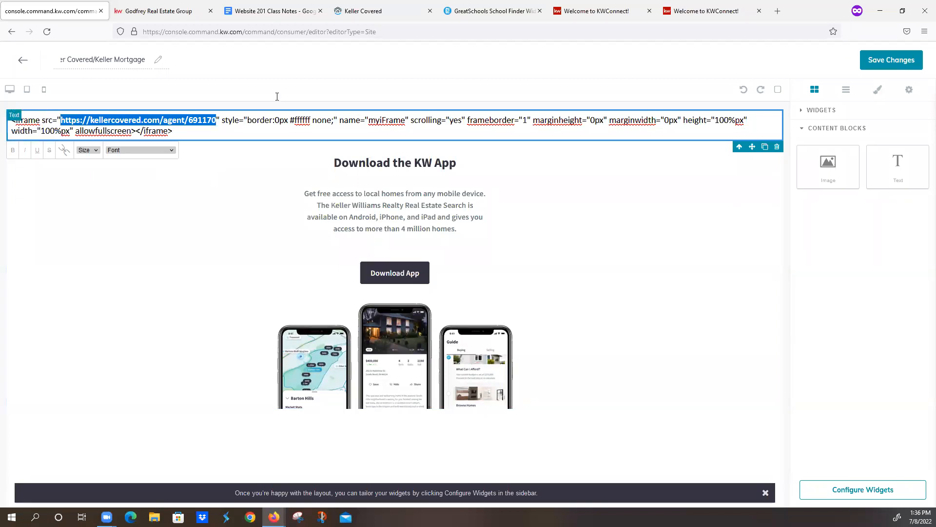
click(368, 11)
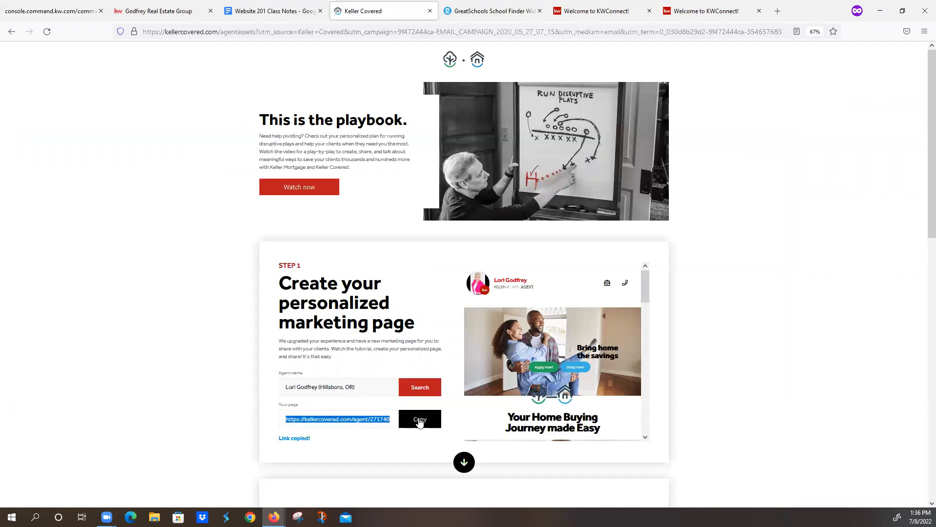
click(171, 11)
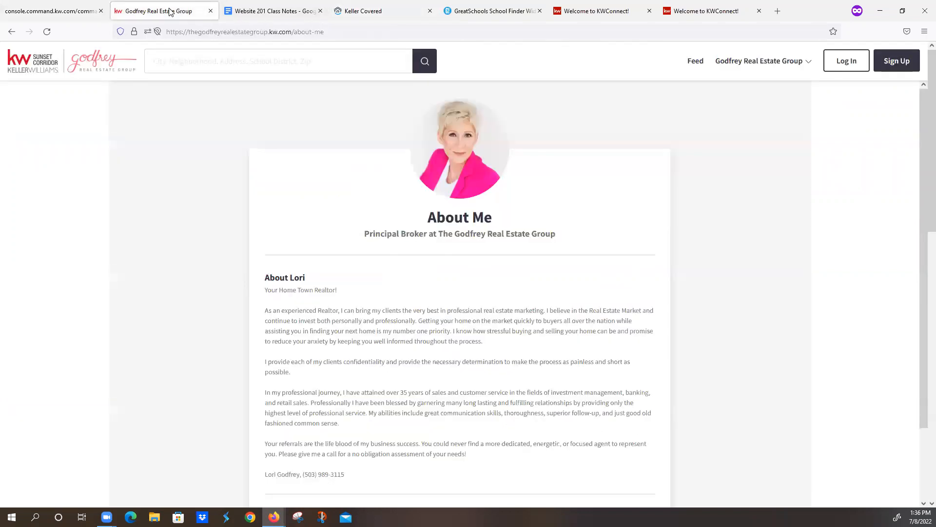
click(90, 11)
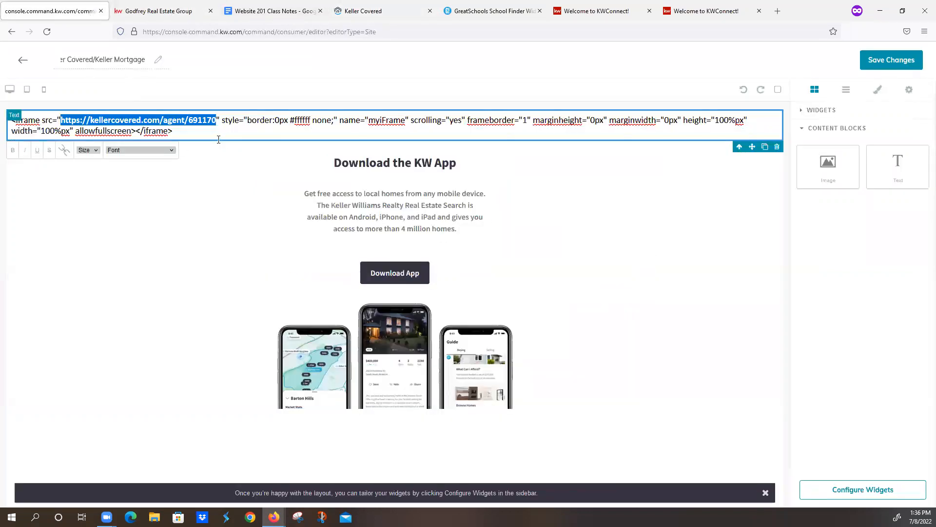
key(ctrl+v)
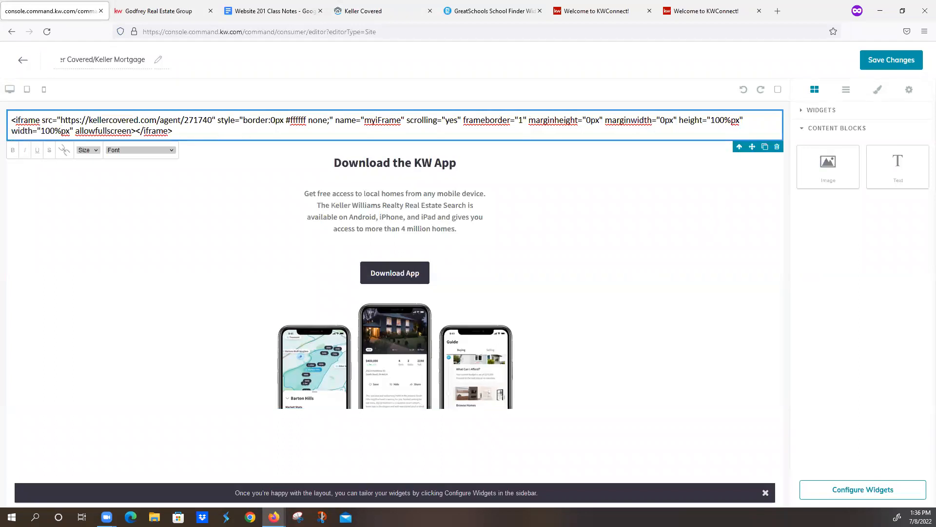
- Convert the whole iframe code in the text block into a live embed and review the embedded Keller Covered page
key(ctrl+a)
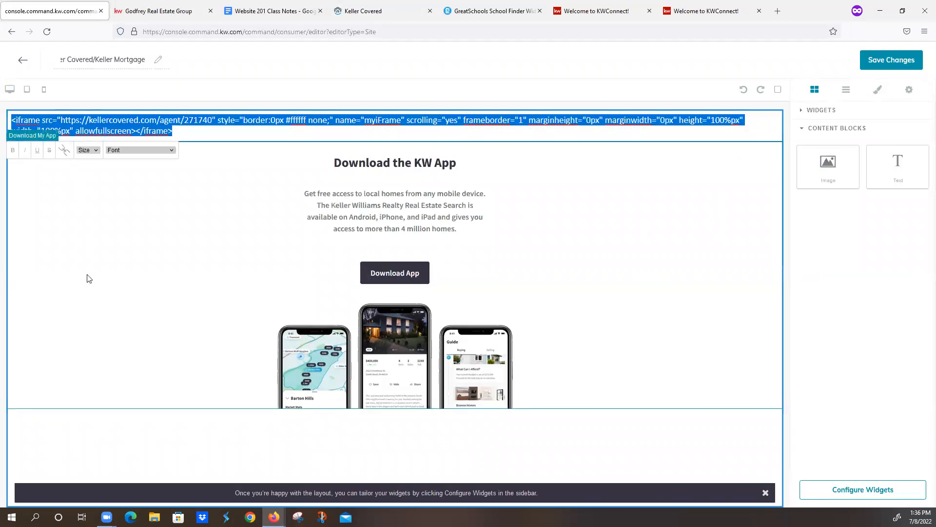
click(65, 149)
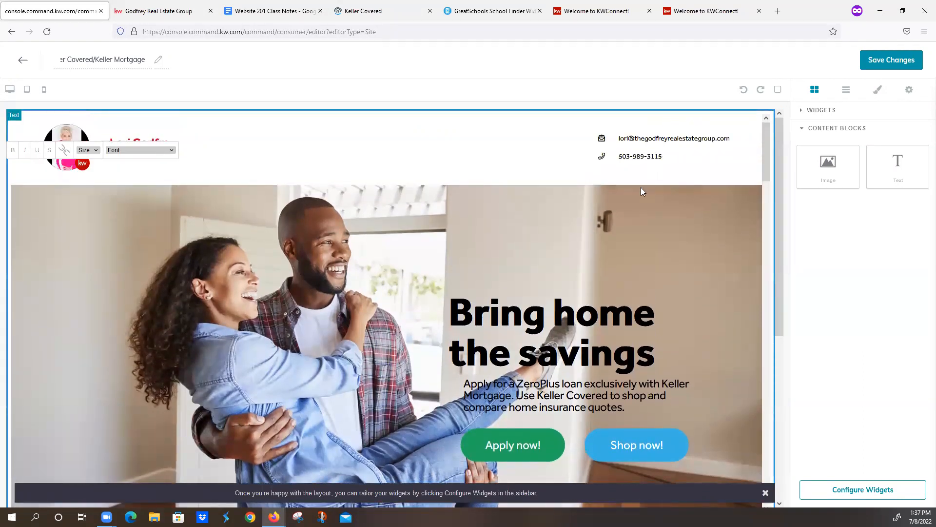
scroll(641, 191, down, 10)
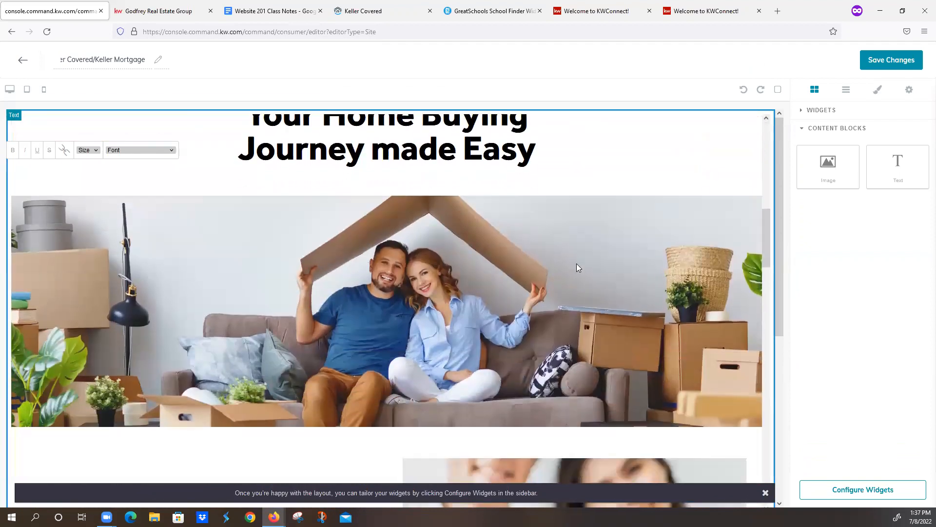
scroll(576, 263, down, 10)
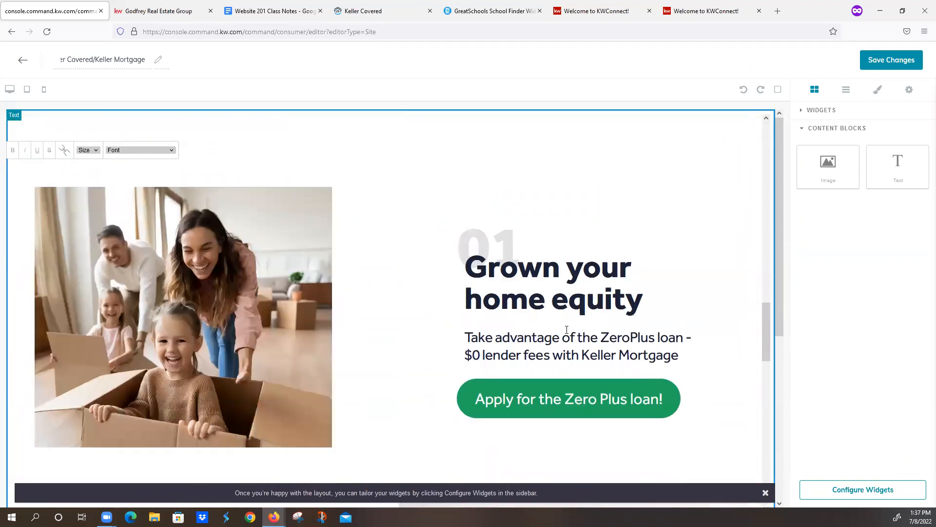
scroll(567, 330, down, 10)
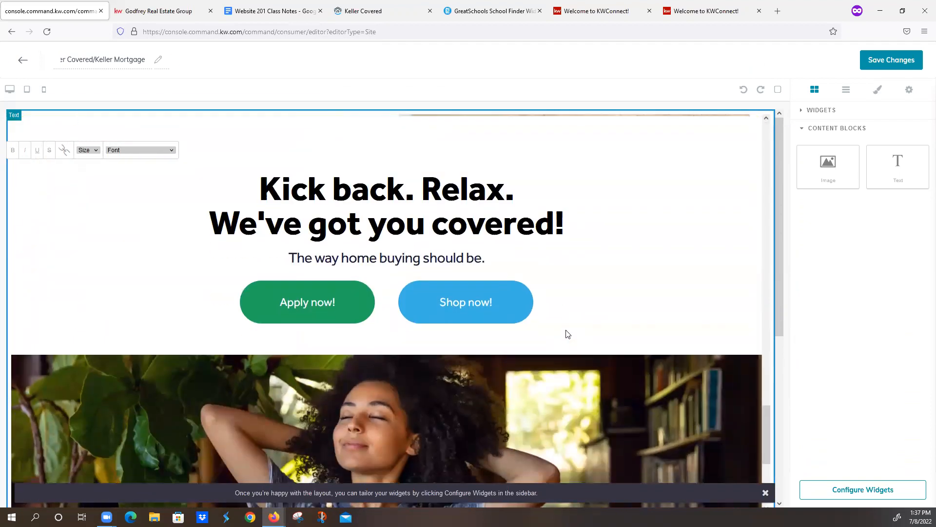
scroll(567, 334, down, 5)
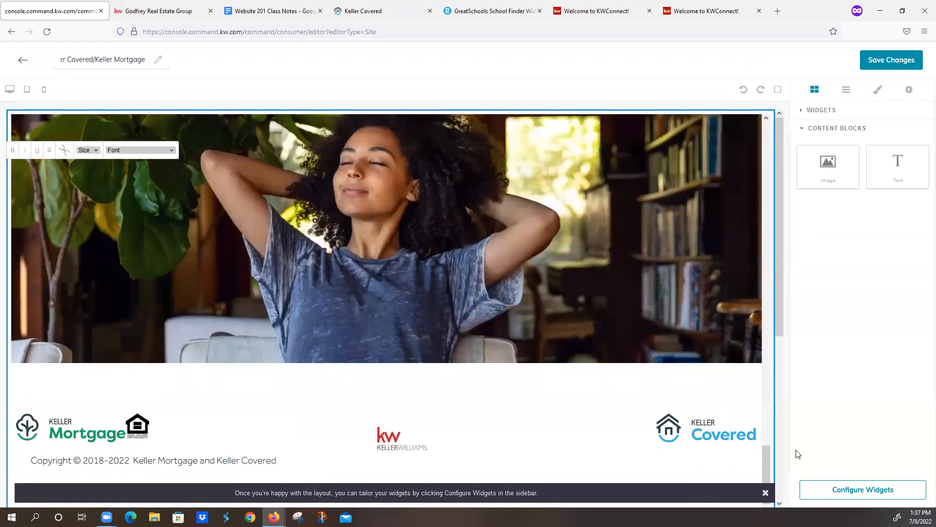
scroll(590, 340, up, 10)
scroll(584, 341, up, 10)
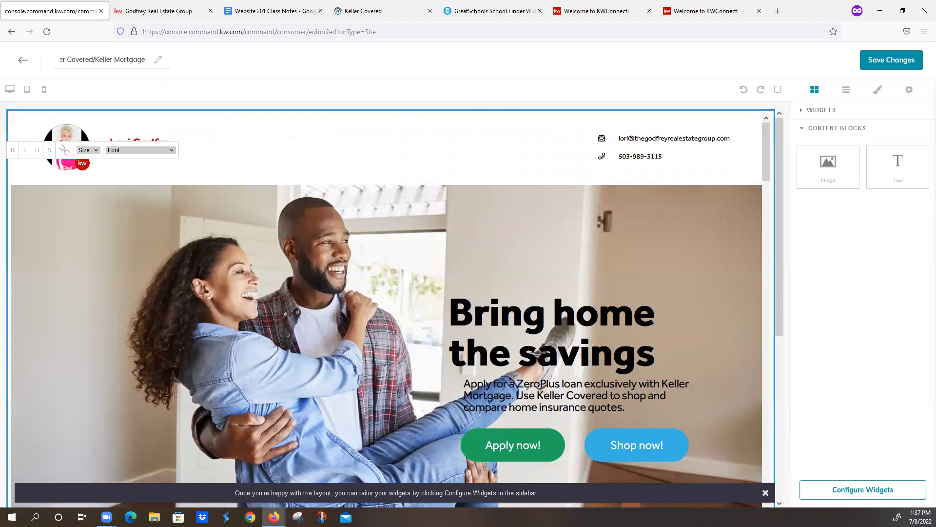
- Save the page without continuing to the publishing settings, and create a new sub-page on the agent site
click(884, 63)
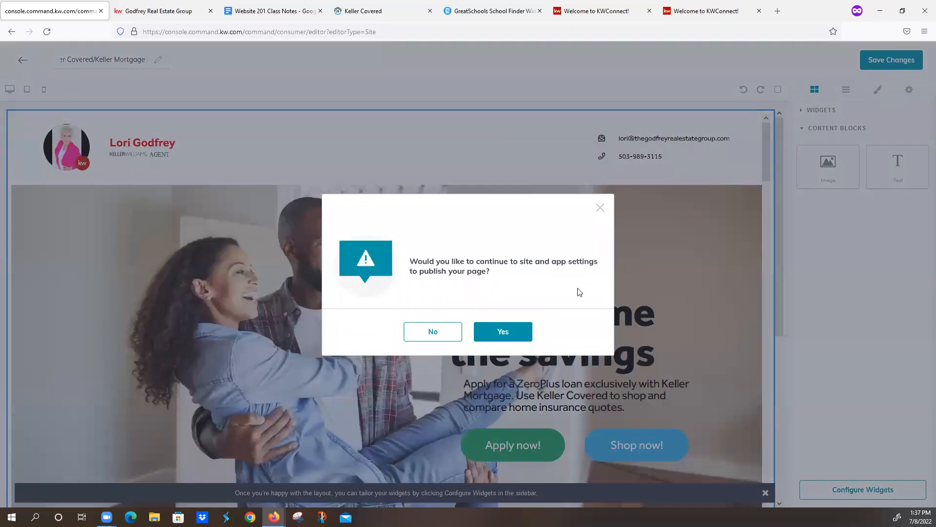
click(438, 333)
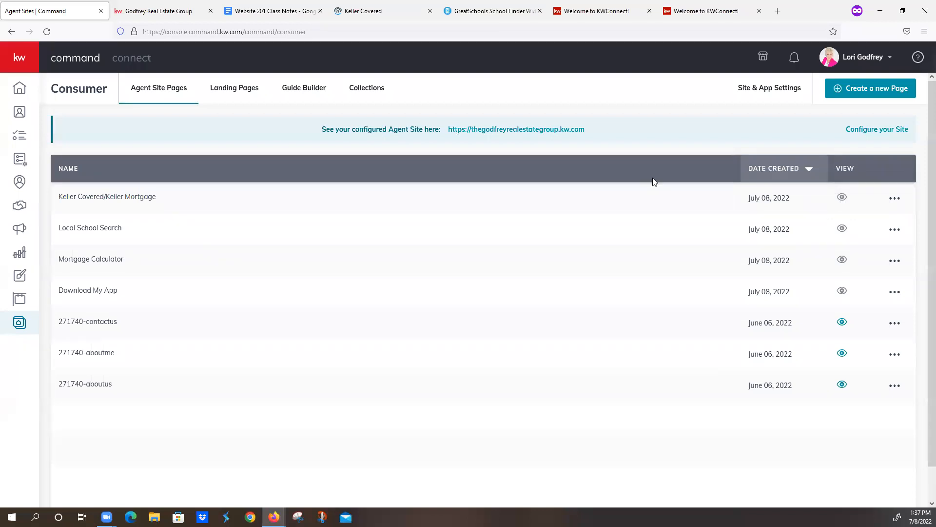
click(870, 90)
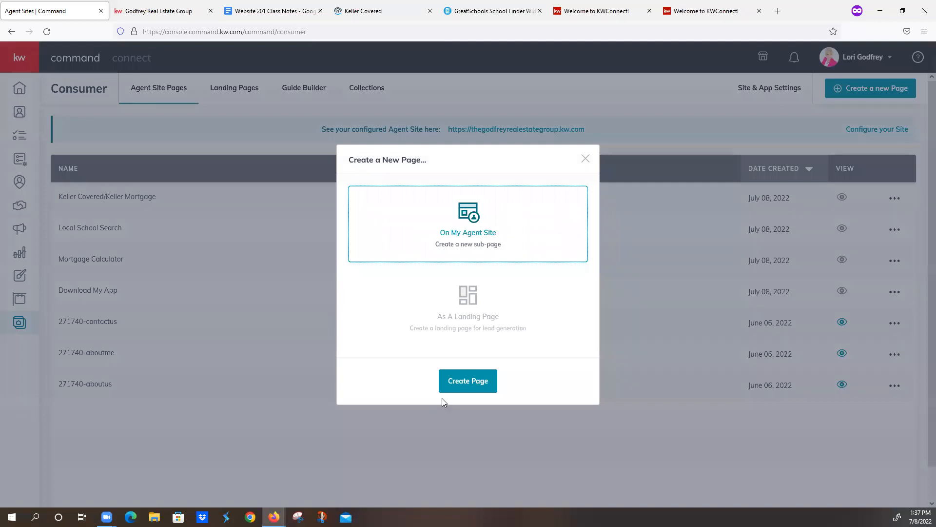
click(443, 380)
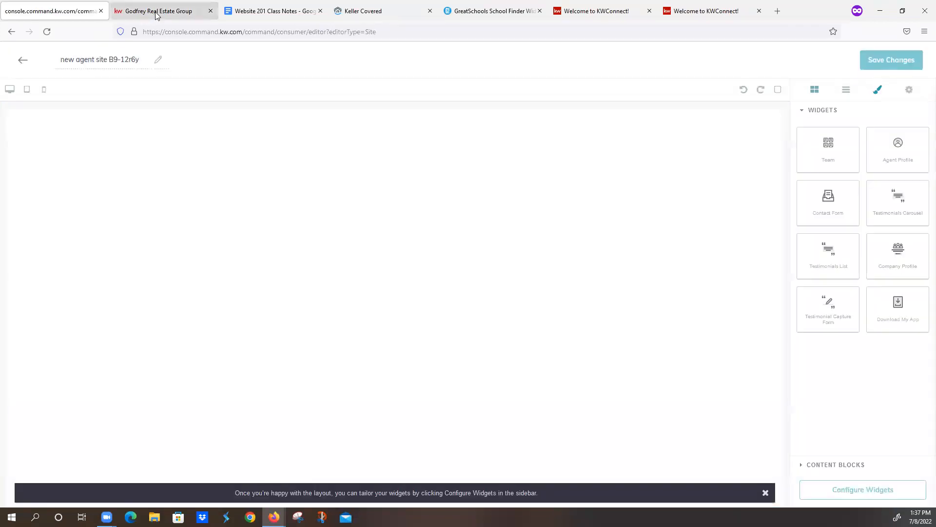
- Following the class notes, add the Contact Form widget to the blank page and name the page What's My Home Worth
click(273, 11)
scroll(388, 288, down, 5)
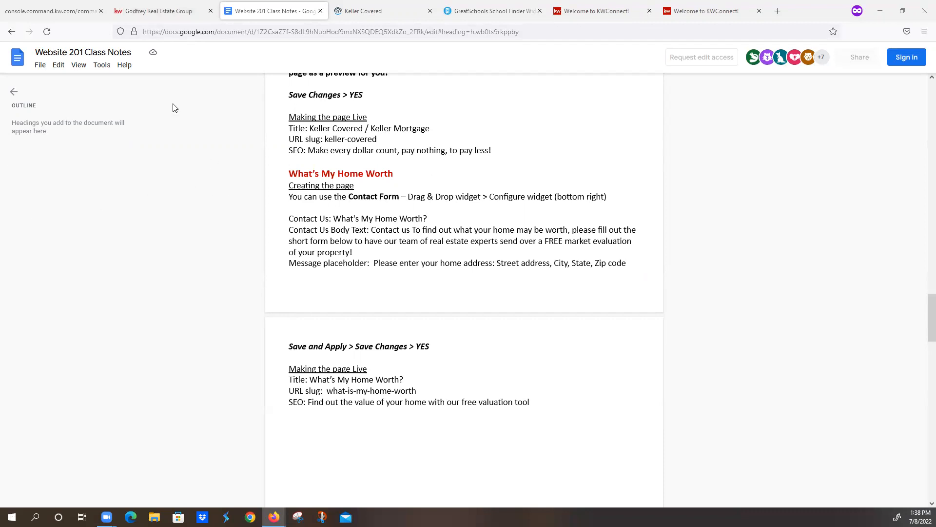
click(71, 6)
drag(834, 205, 520, 243)
drag(59, 59, 288, 72)
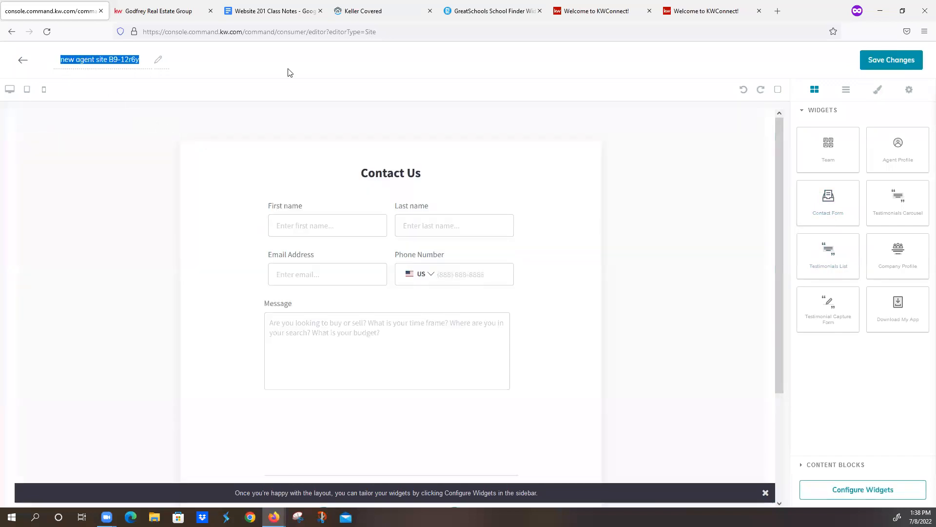
text(What's My Home Worth)
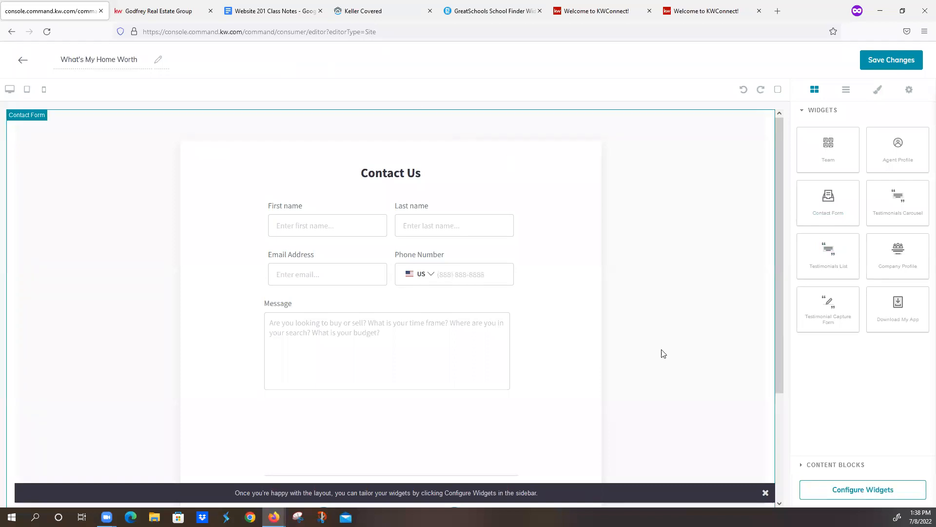
- Open the Contact Form widget's configuration and set its Contact Us Text to "What's My Home Worth?" from the class notes
click(835, 491)
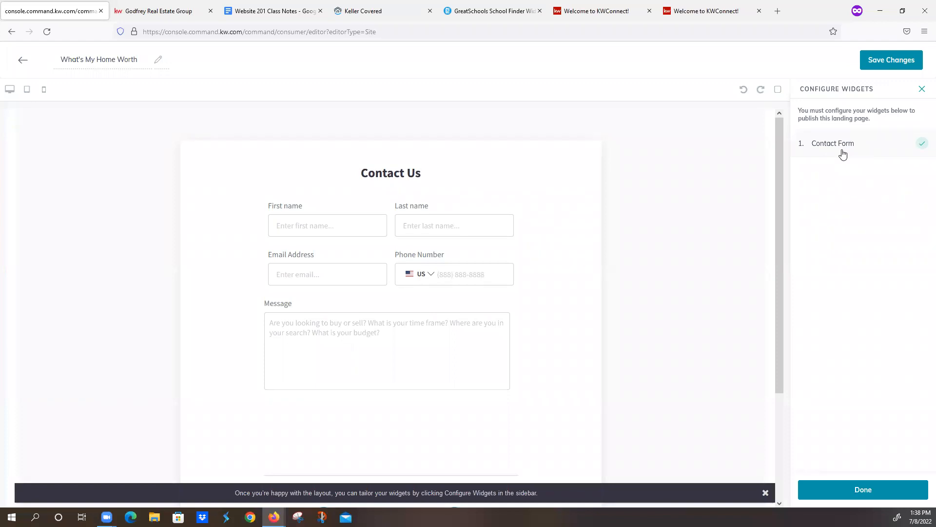
click(844, 146)
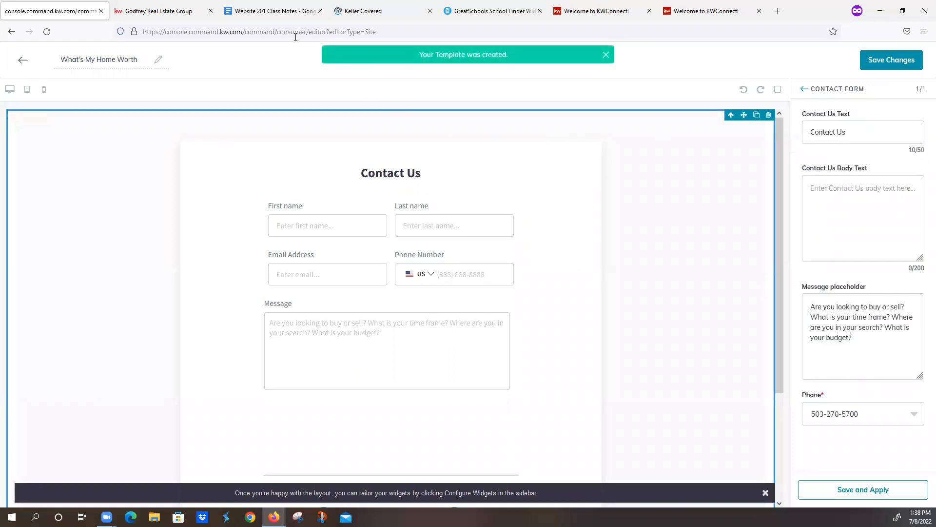
click(273, 11)
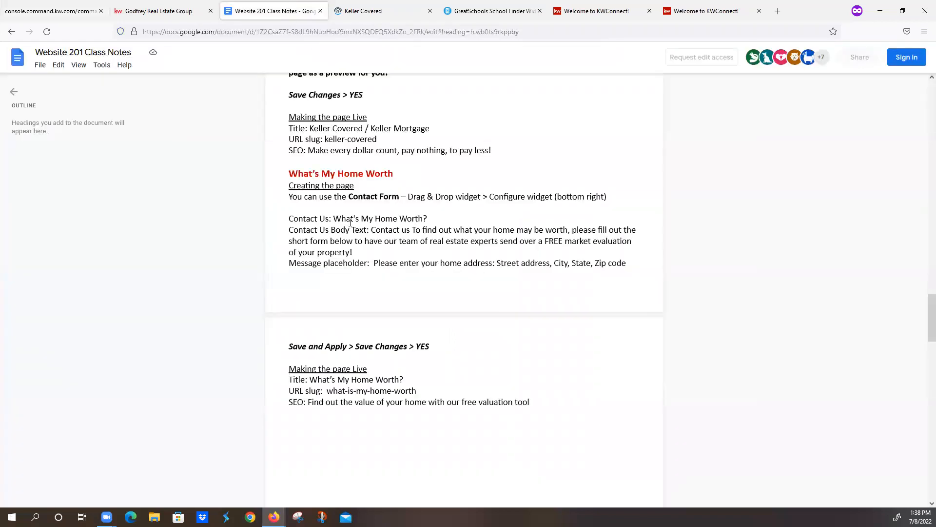
drag(334, 218, 431, 220)
key(ctrl+c)
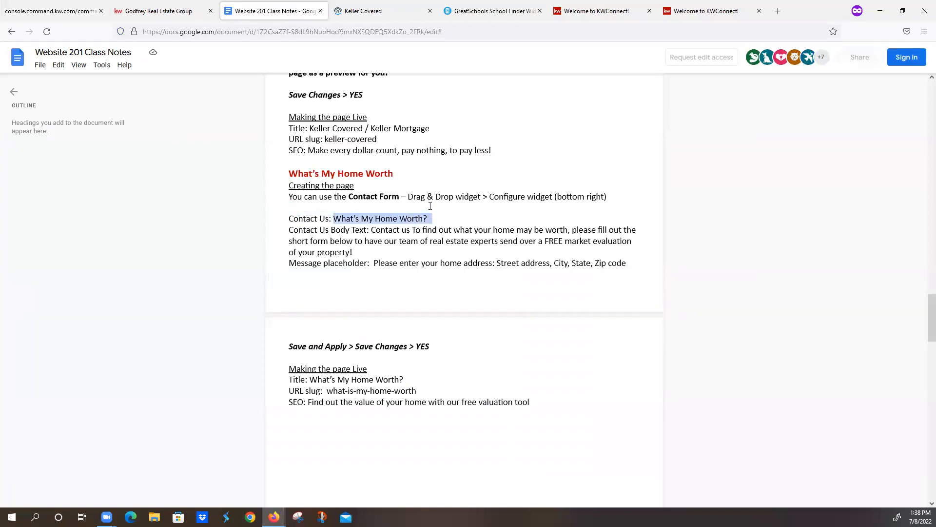
click(62, 17)
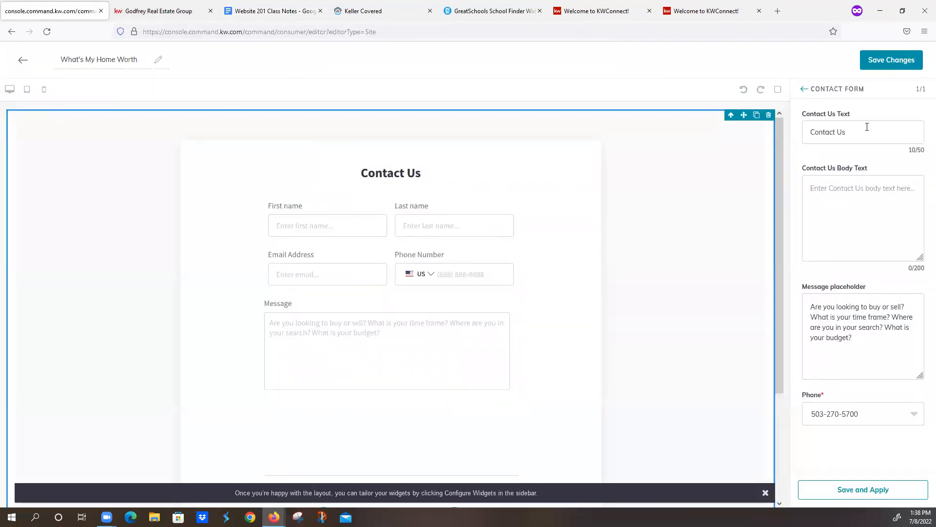
drag(867, 128, 752, 137)
key(ctrl+v)
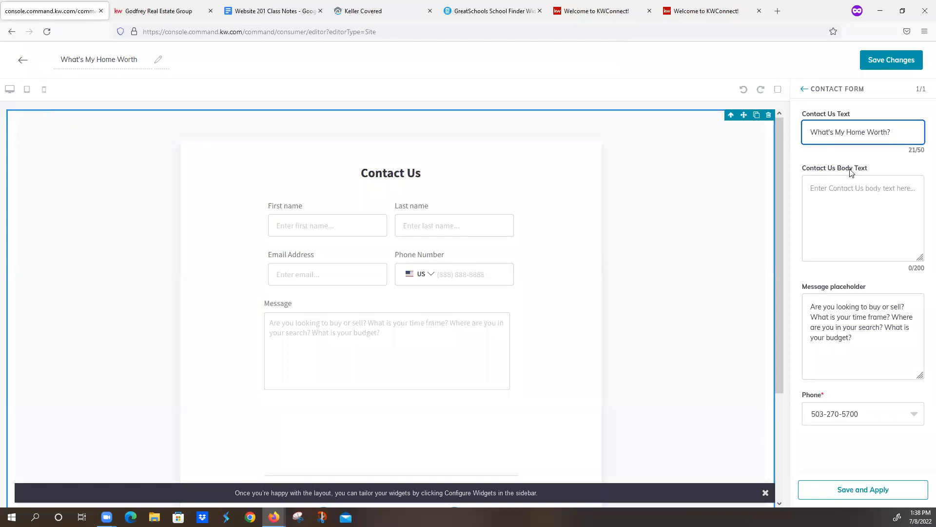
- Copy the Contact Us Body Text about the FREE market evaluation from the class notes into the contact form's body text
click(283, 11)
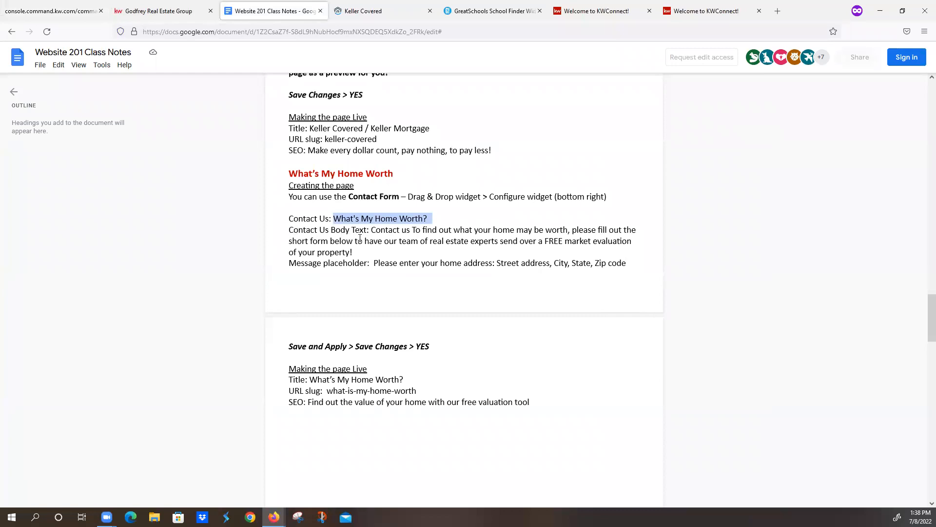
drag(372, 231, 493, 251)
key(ctrl+c)
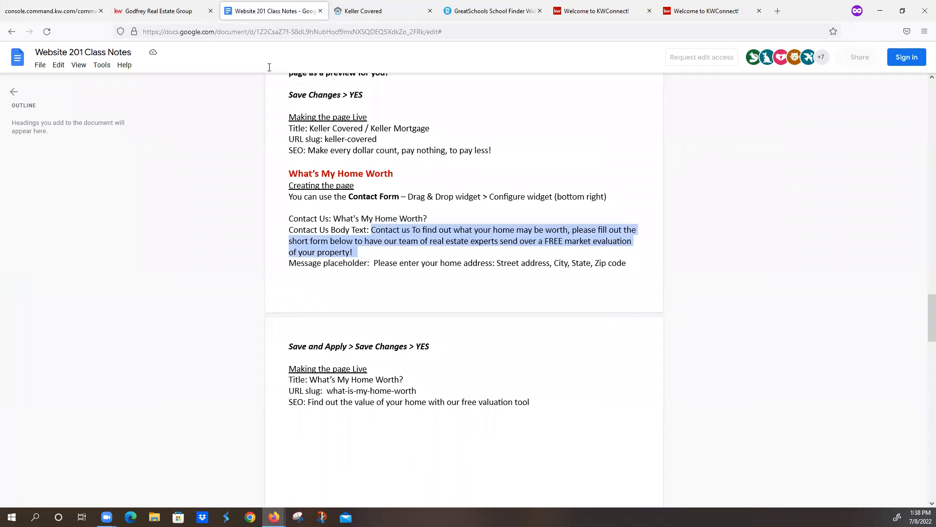
click(49, 10)
click(815, 185)
key(ctrl+v)
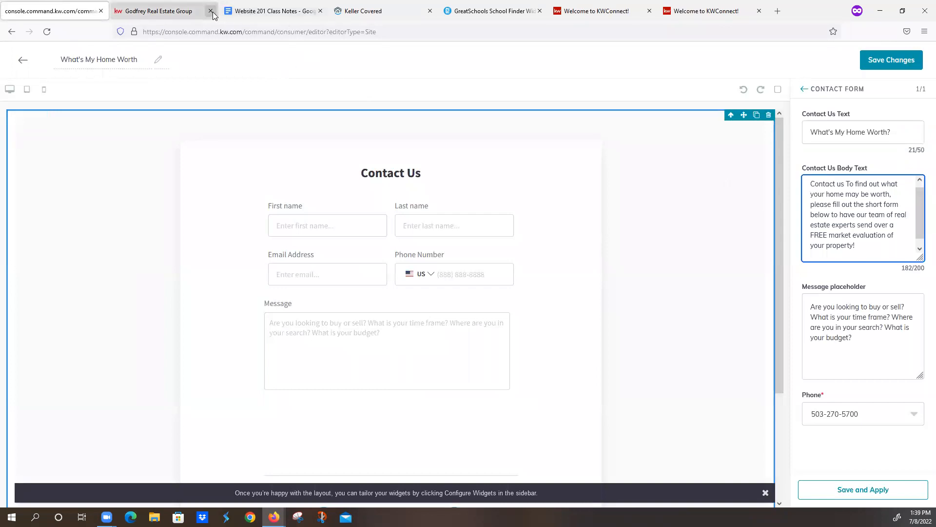
- Replace the message placeholder with "Please enter your home address: Street address, City, State, Zip code" from the class notes
click(275, 12)
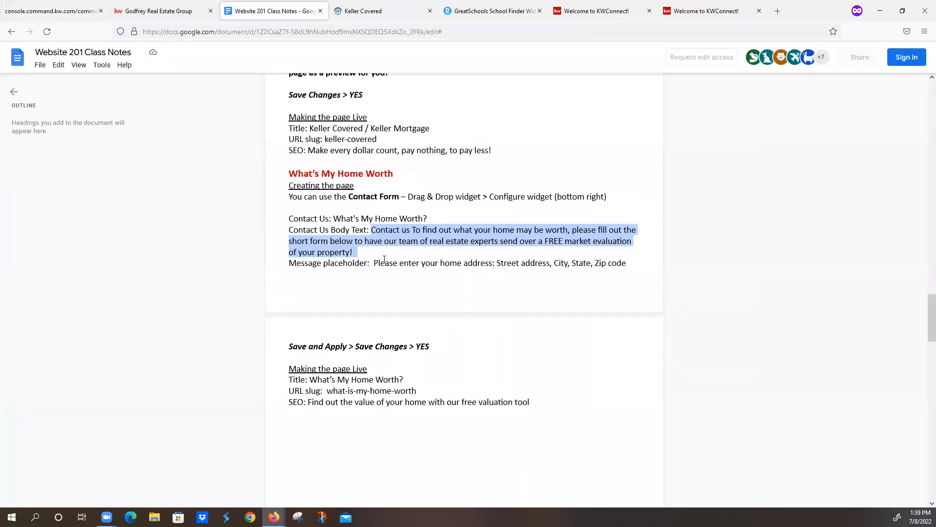
drag(373, 264, 628, 261)
key(ctrl+c)
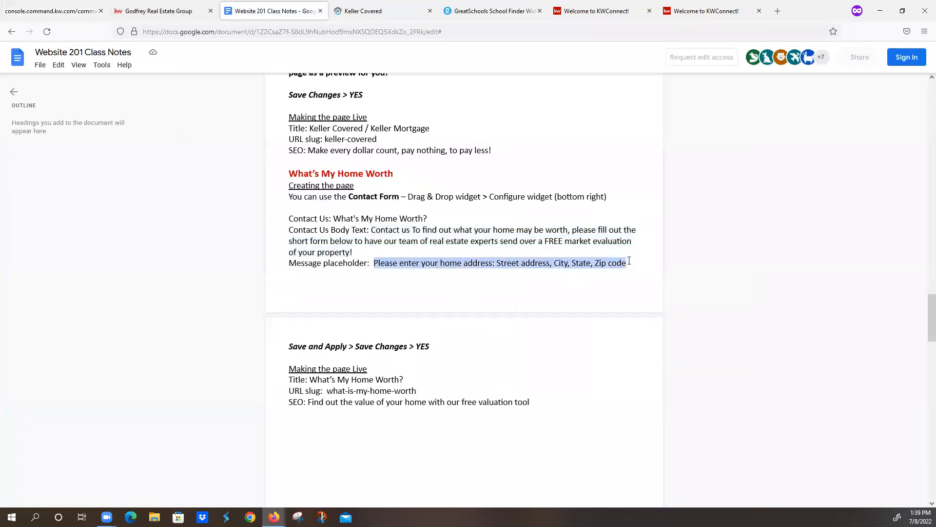
click(51, 10)
drag(873, 356, 809, 306)
key(ctrl+v)
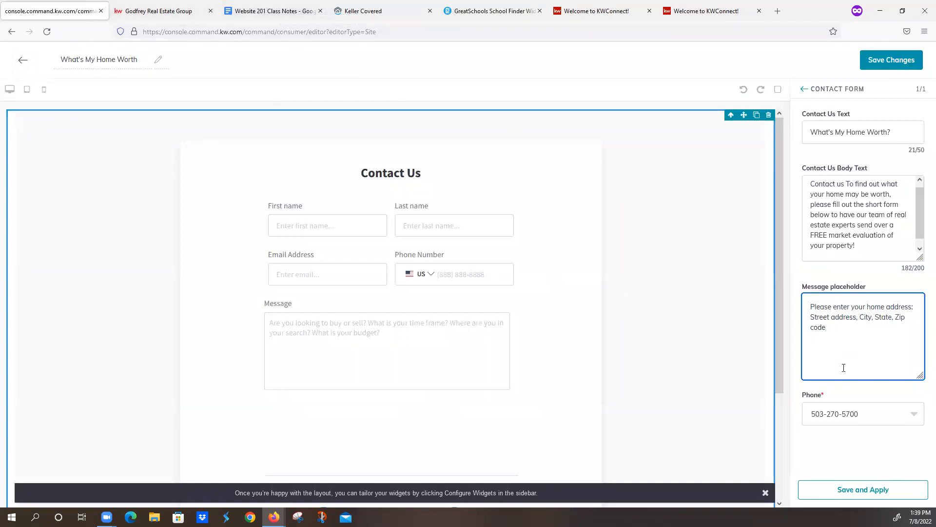
- Choose the second listed phone number for the contact form, and save and apply the widget settings
click(913, 415)
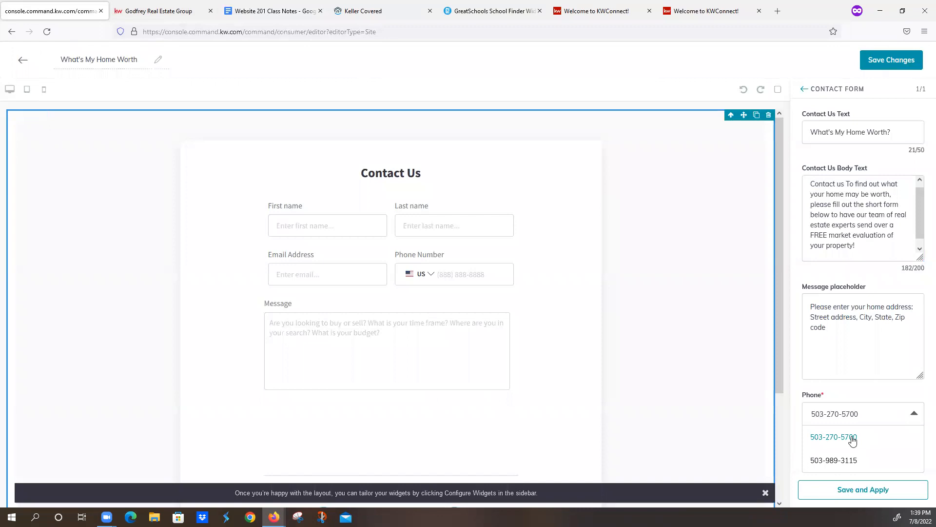
click(850, 462)
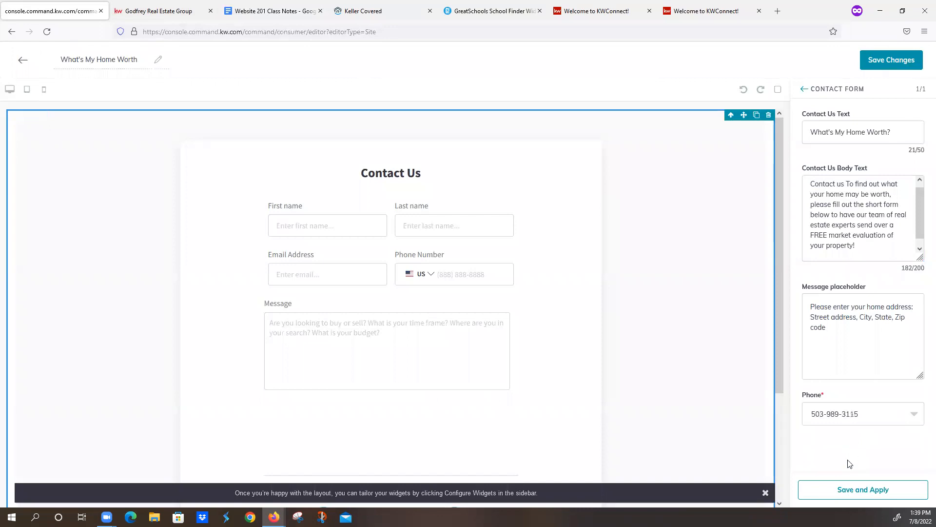
click(913, 414)
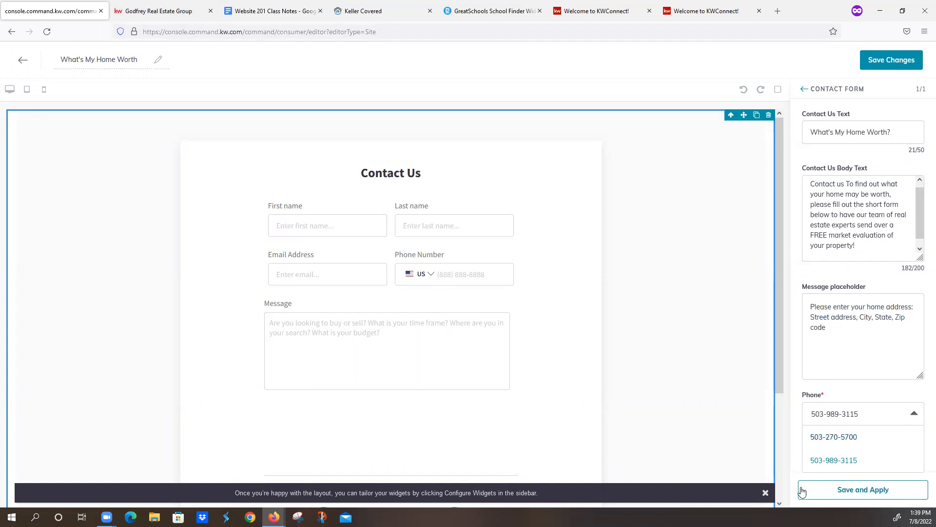
click(843, 489)
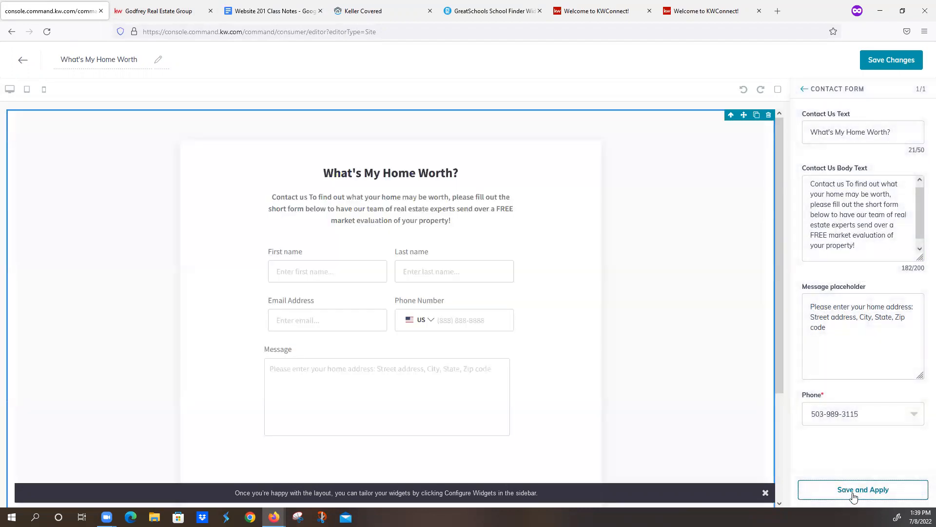
- Apply the contact form settings and save the What's My Home Worth page without continuing to the publishing settings
click(854, 495)
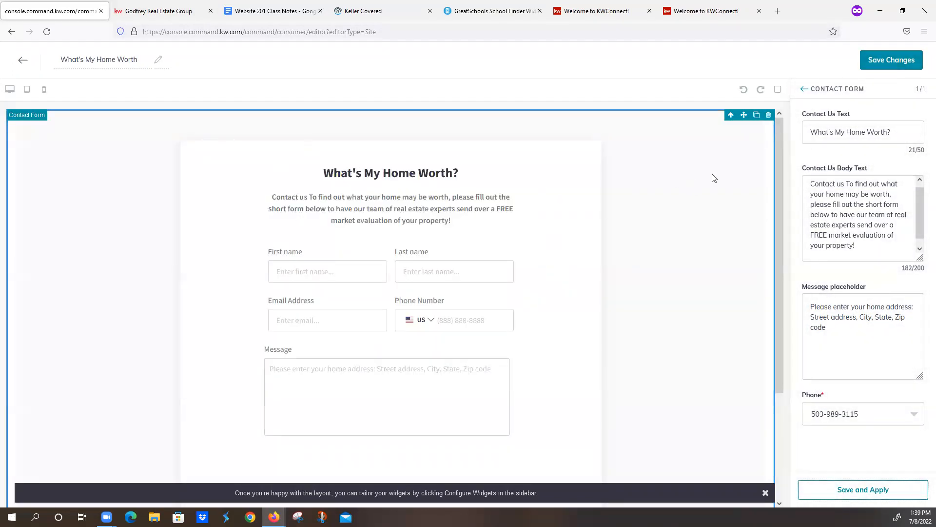
click(878, 63)
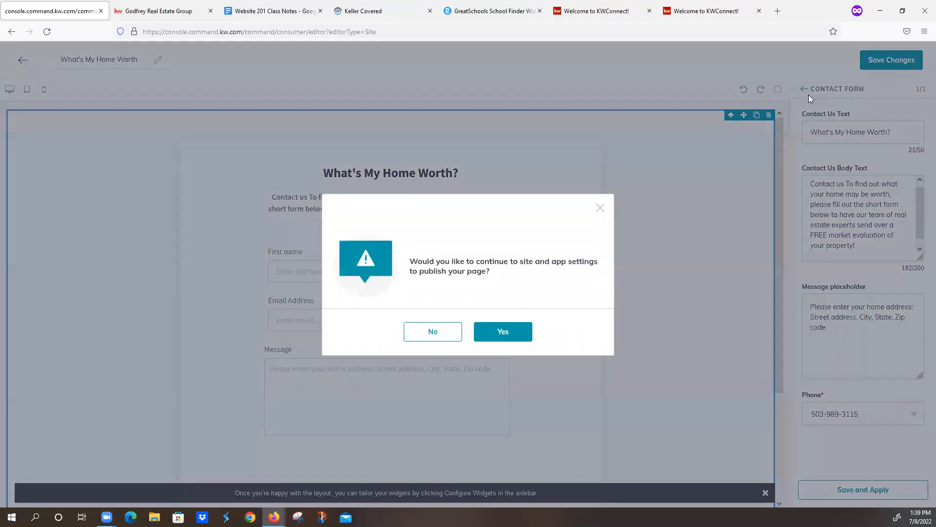
click(440, 334)
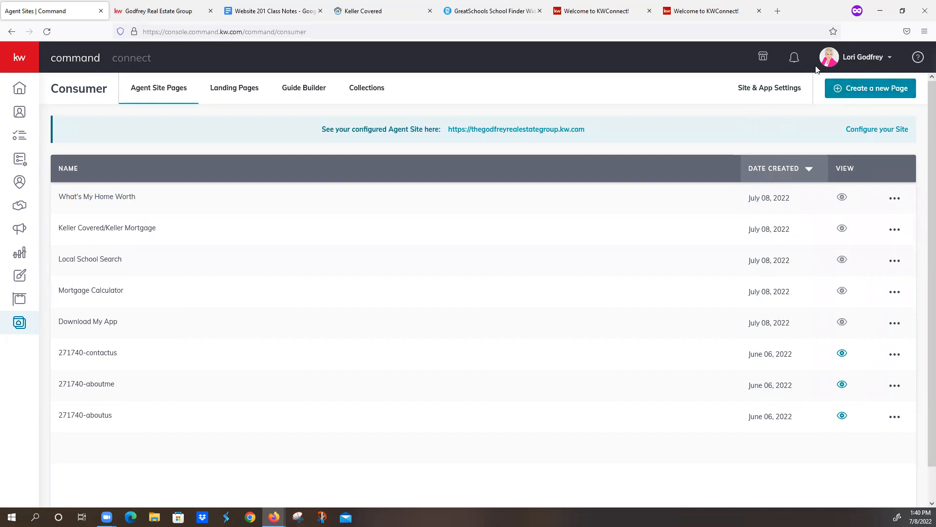
- Open the KW MarketPlace from Command and look over its home page of featured products
click(762, 61)
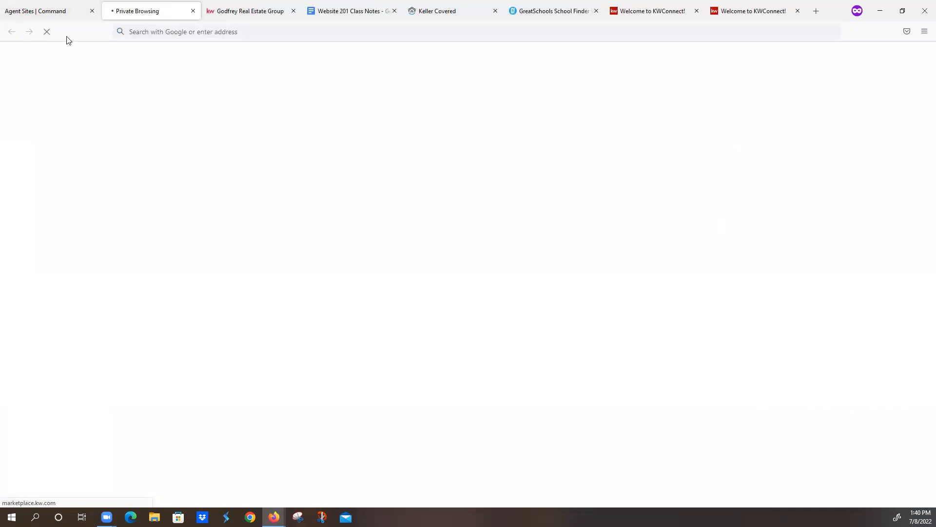
click(59, 11)
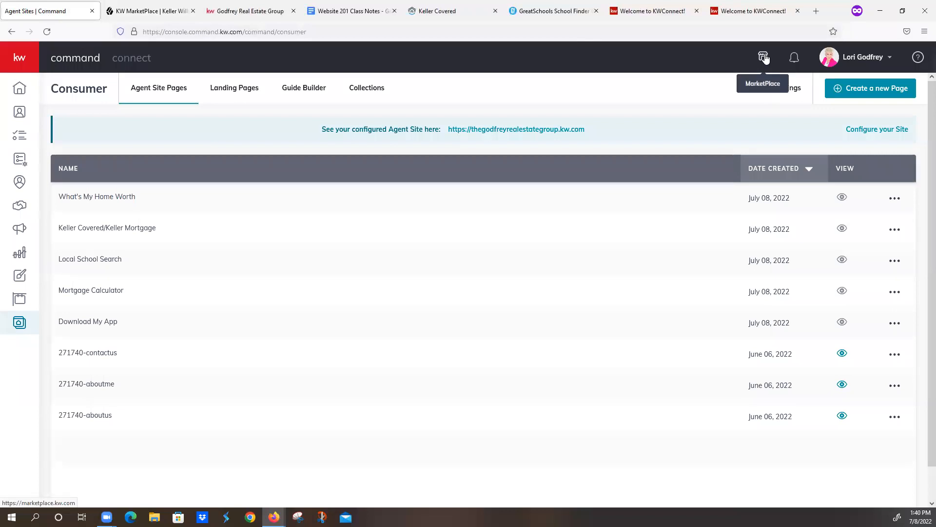
click(166, 11)
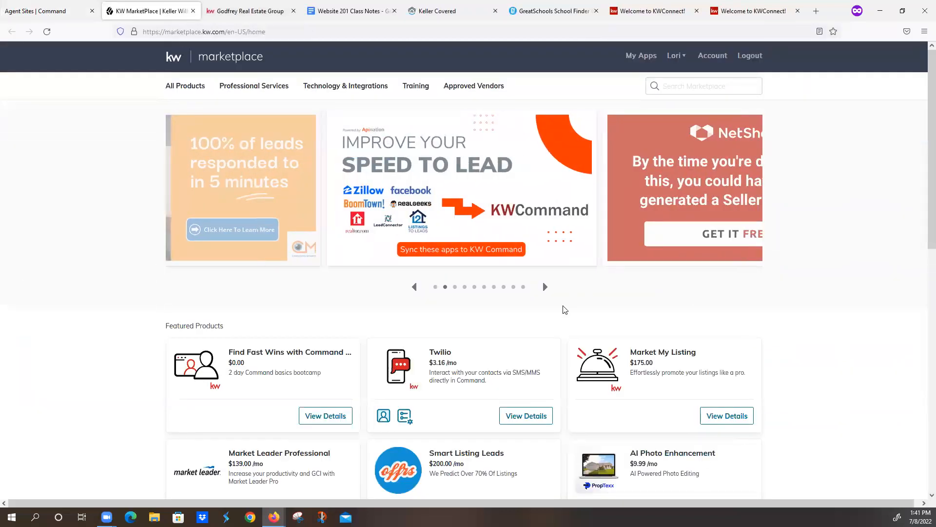
scroll(563, 310, down, 5)
scroll(688, 359, up, 5)
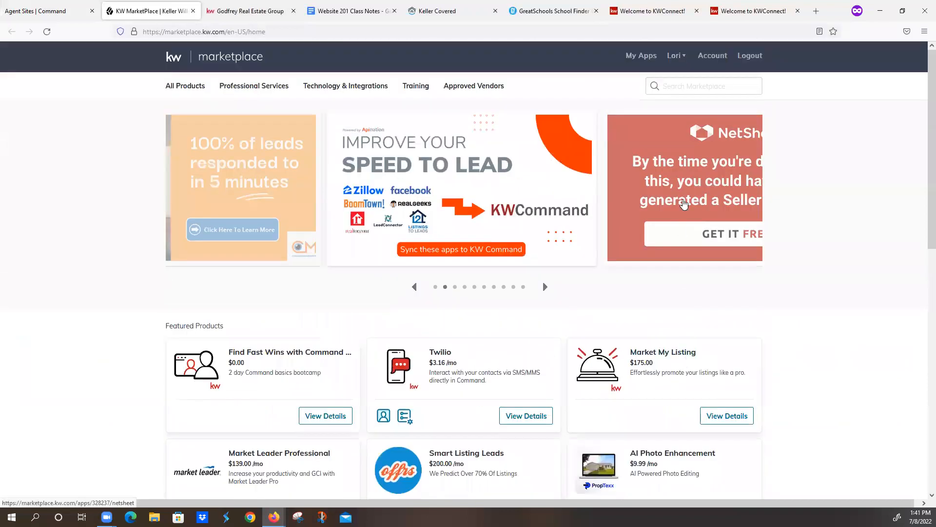
- Check the applications already added to the marketplace account and locate the marketplace product search
click(646, 58)
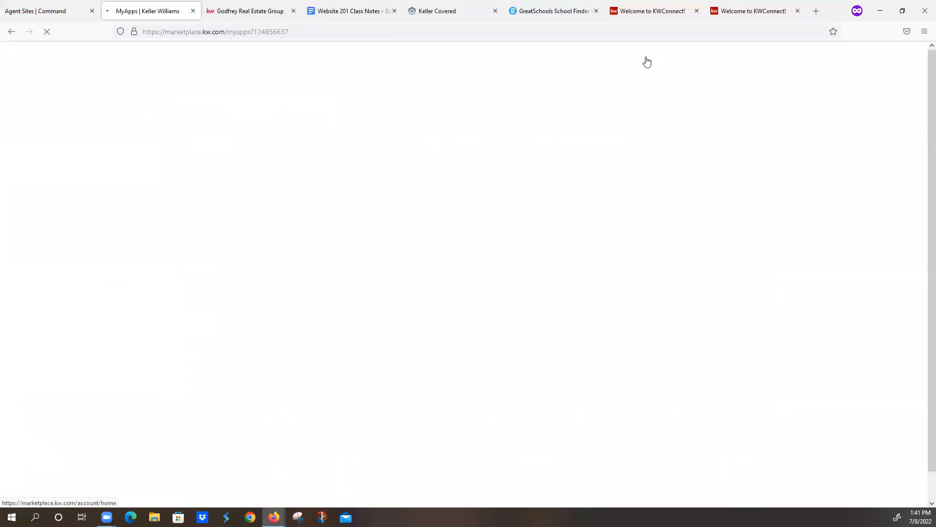
mouse_move(234, 158)
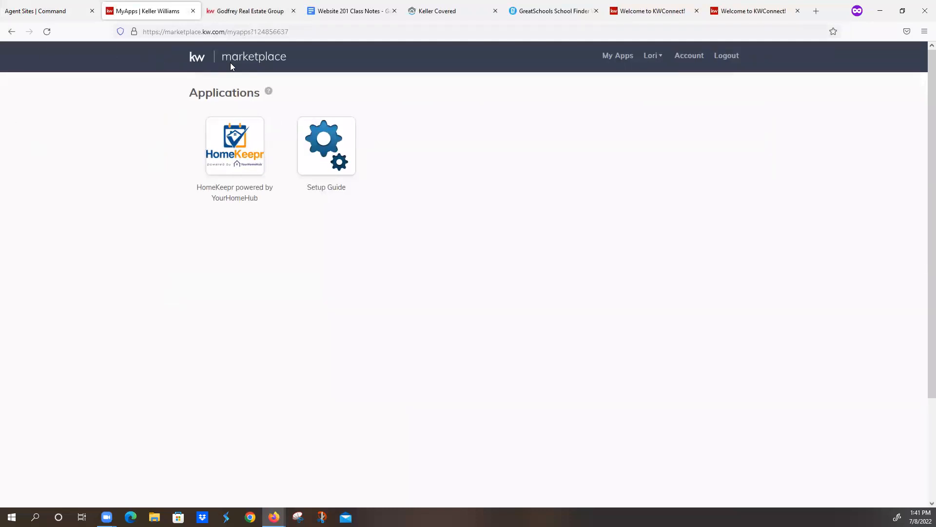
click(253, 60)
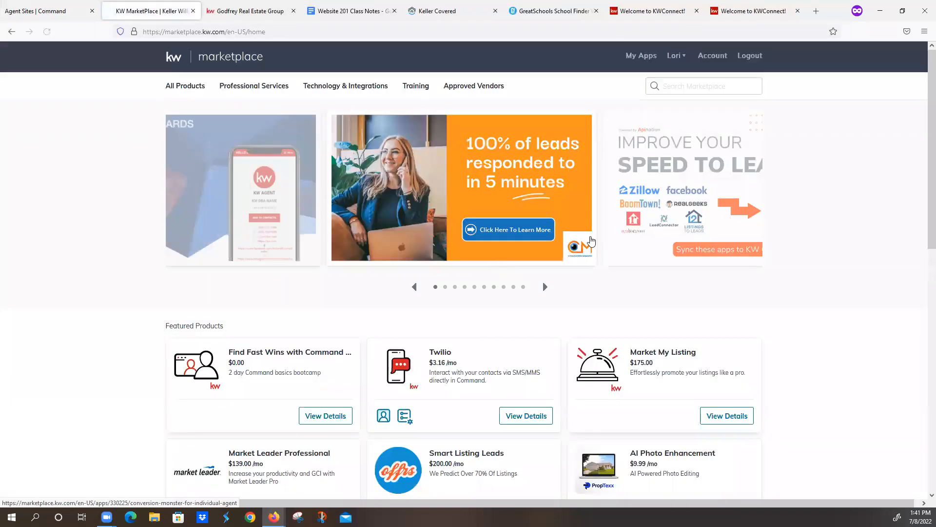
click(674, 86)
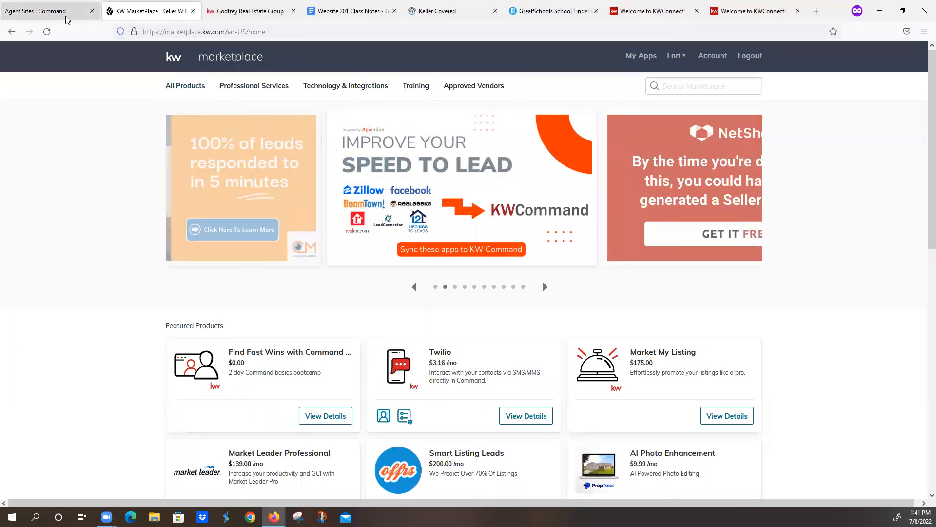
click(633, 60)
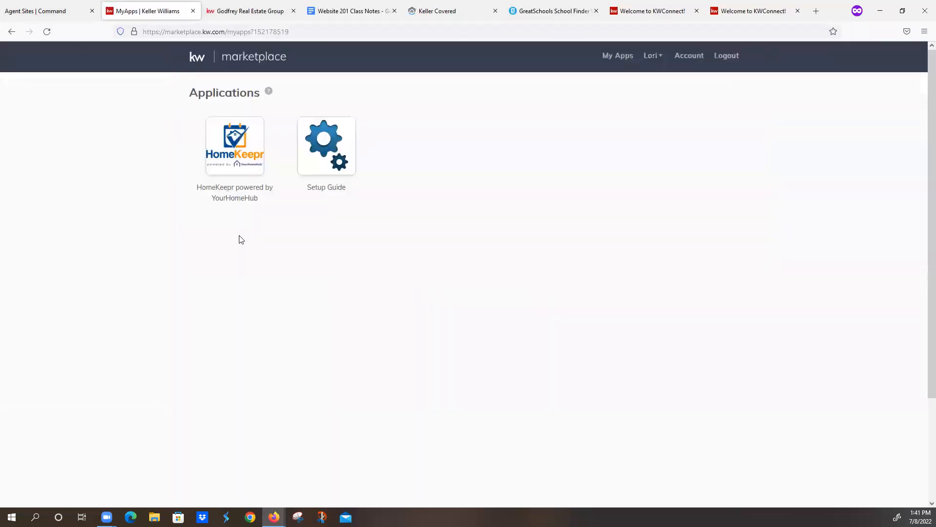
- Launch HomeKeepr from the marketplace applications to view its sign-in form, and close both HomeKeepr and the marketplace
click(235, 144)
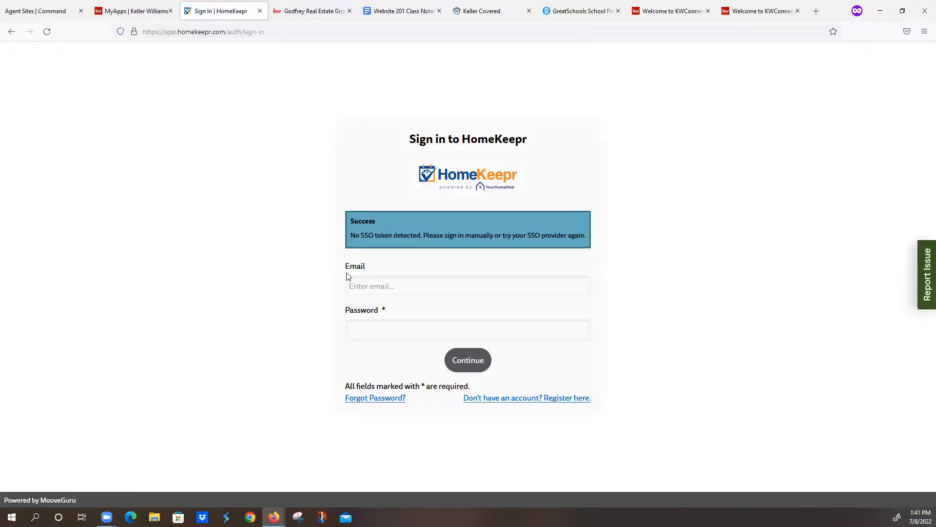
click(374, 287)
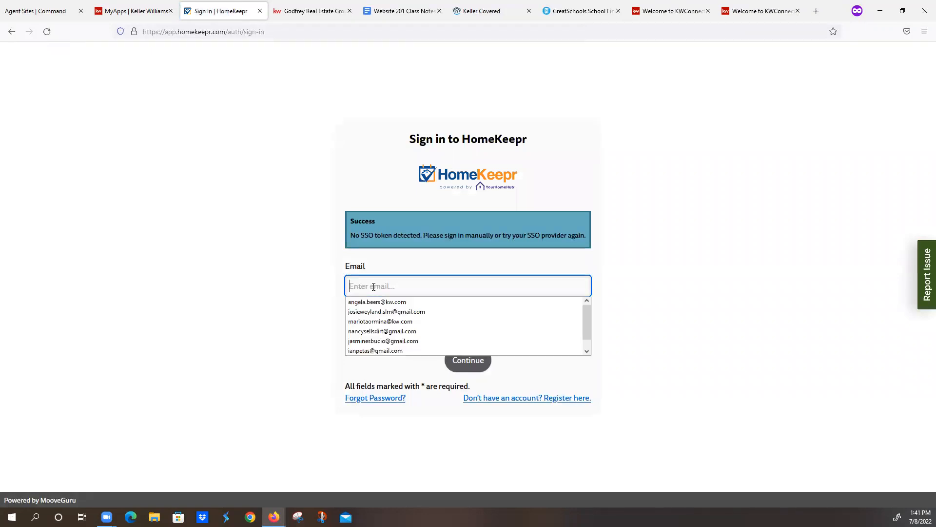
click(303, 240)
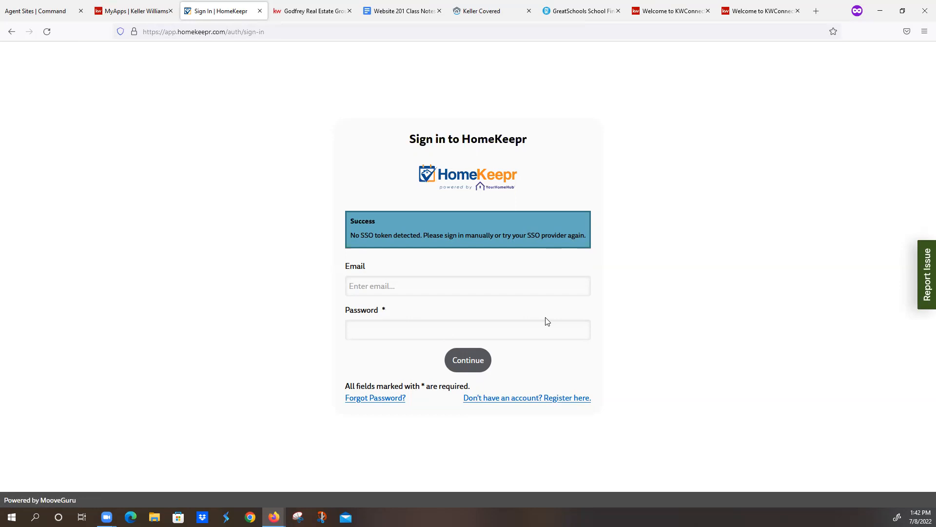
click(259, 10)
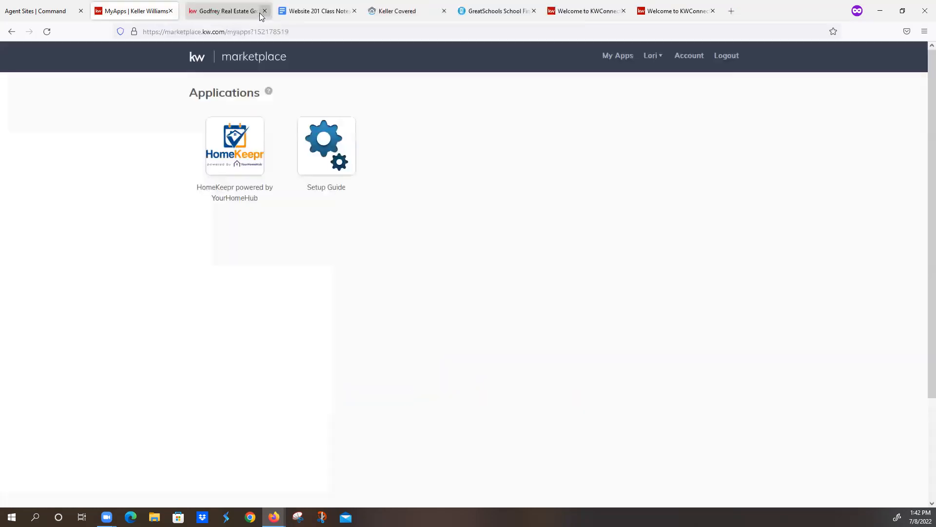
click(193, 11)
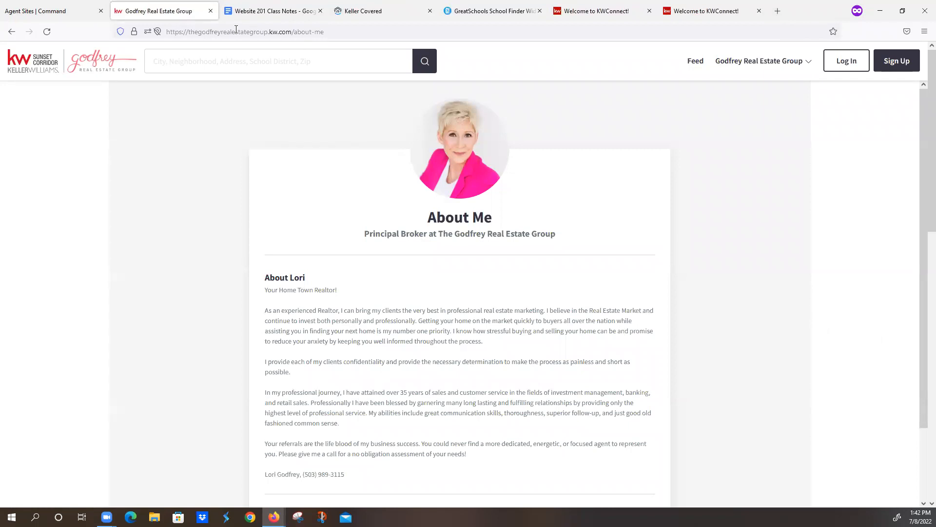
- Review the Custom Content Pages section of the Website 201 Class Notes, including the iframe-generator link for embedding images
click(271, 10)
scroll(432, 336, down, 6)
scroll(432, 335, down, 5)
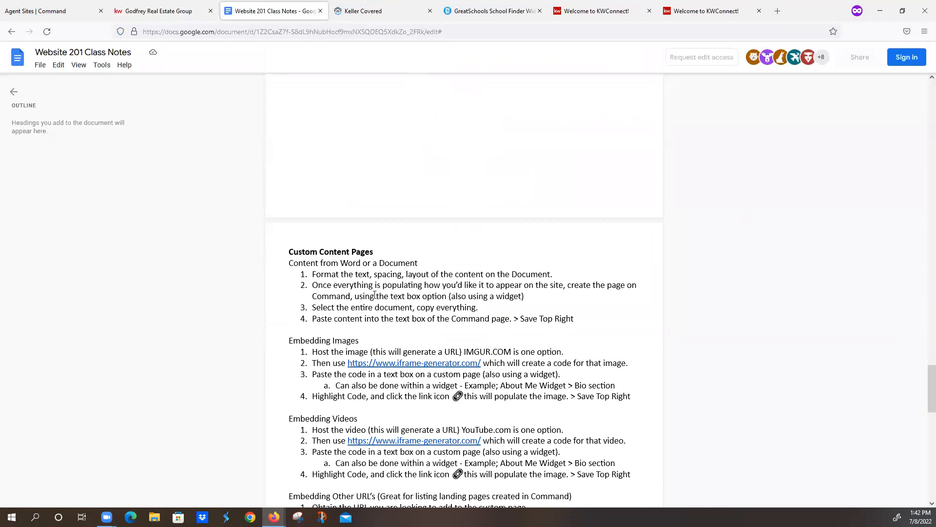
scroll(380, 320, down, 2)
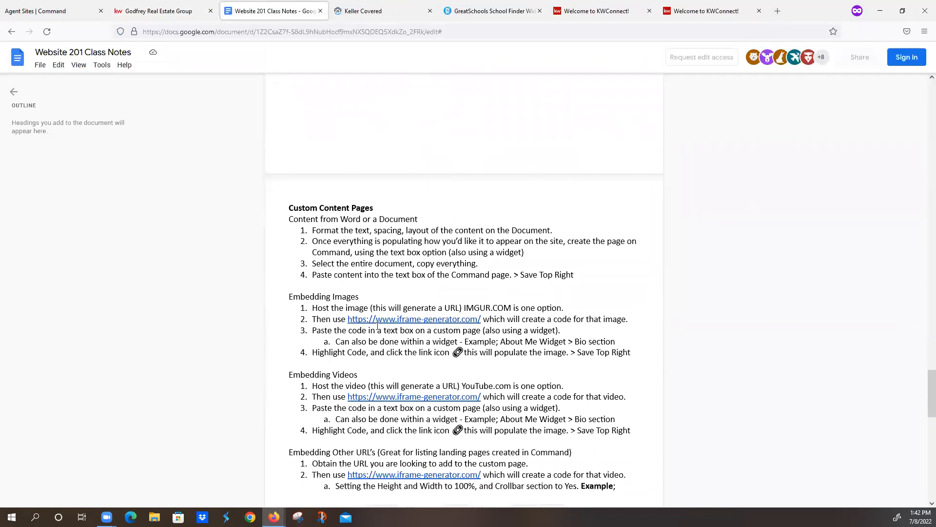
click(380, 320)
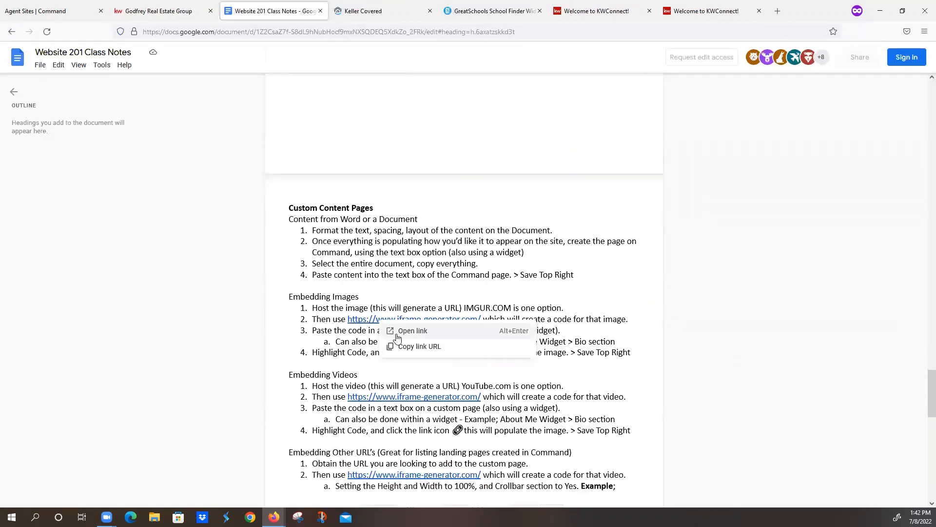
click(425, 264)
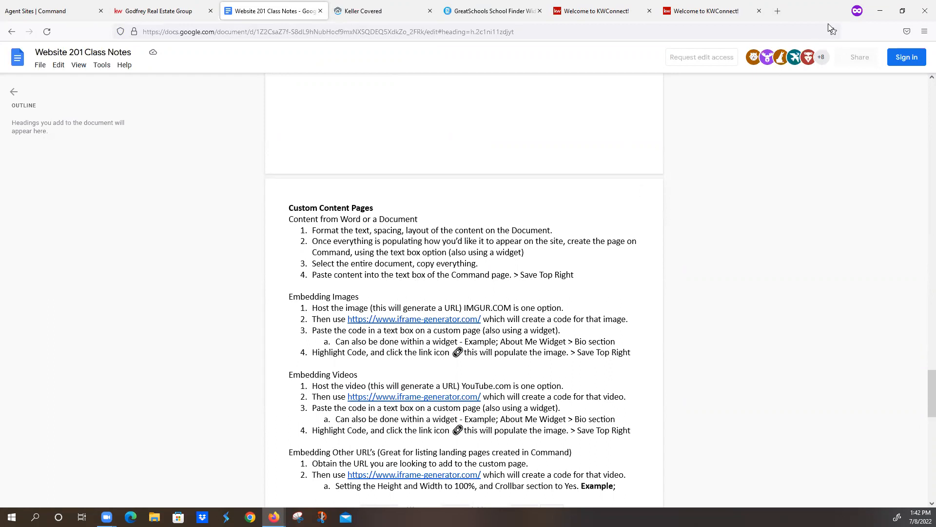
- Switch to Google Chrome using the first listed profile and maximize its window
click(250, 517)
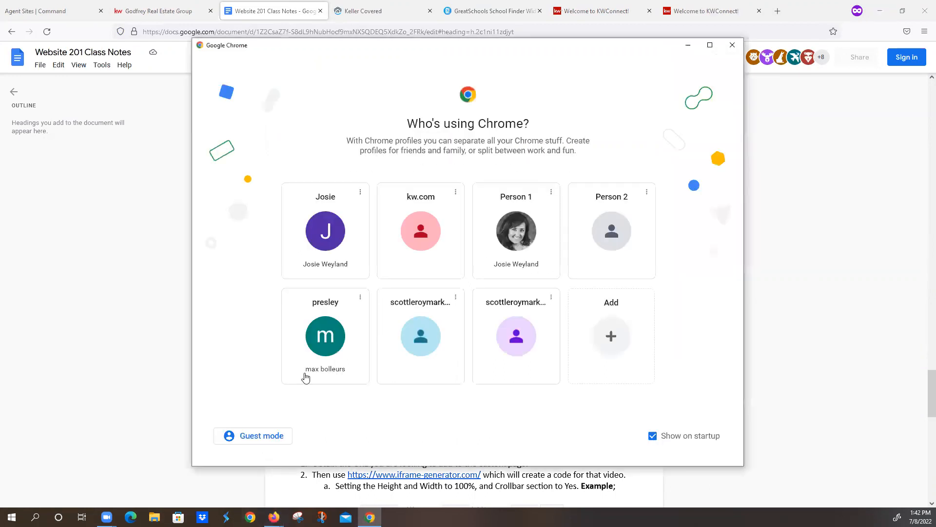
click(330, 228)
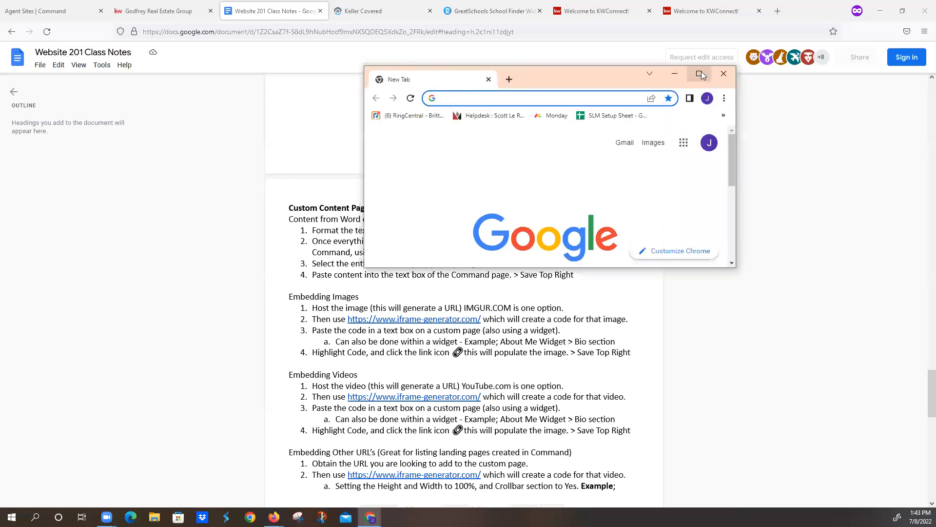
click(700, 74)
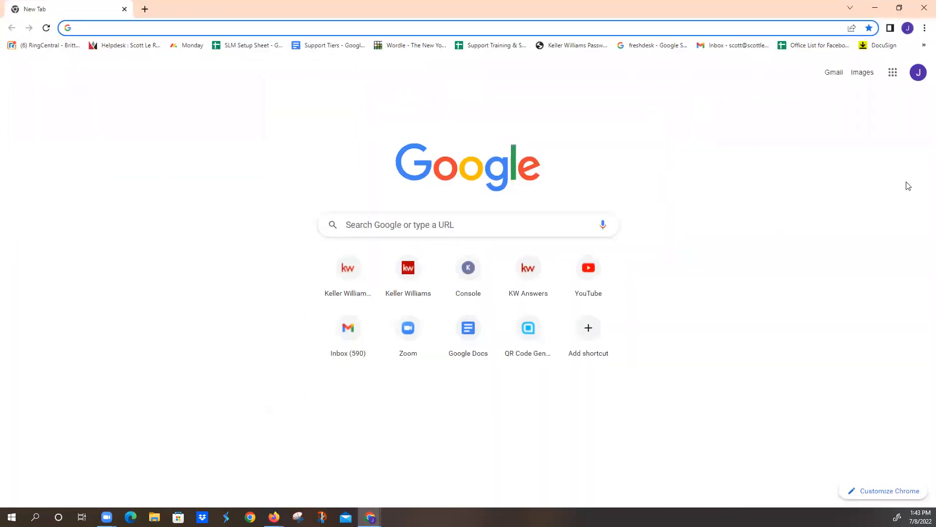
- Go to Google Docs and open the recent untitled document containing the Sold Listings layout
click(893, 80)
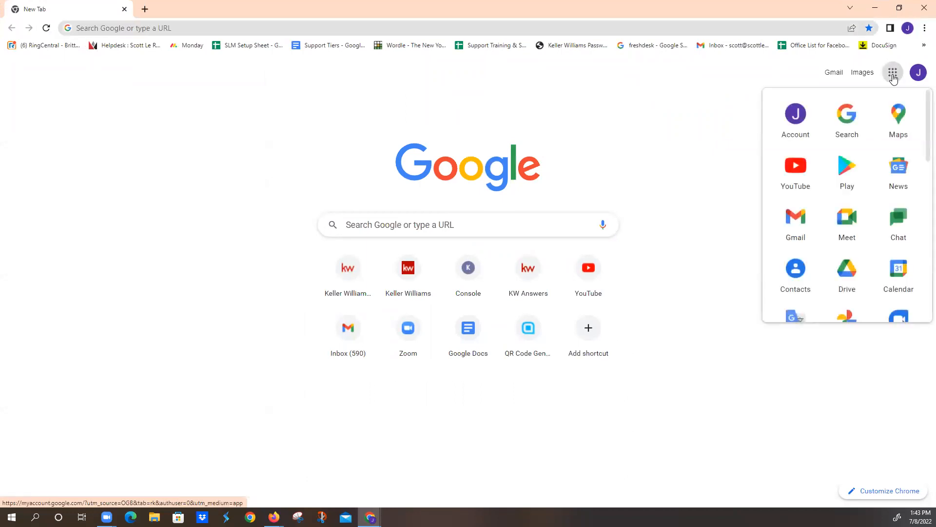
scroll(880, 161, down, 3)
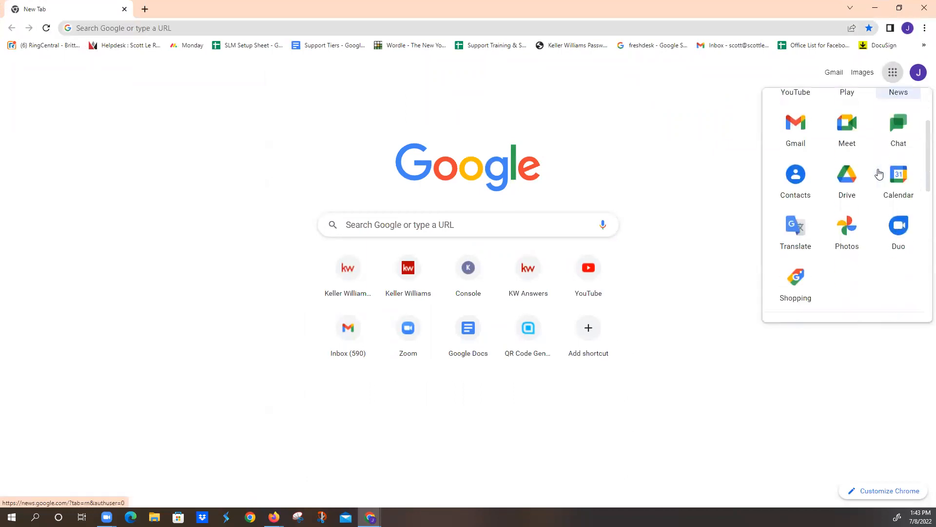
scroll(879, 174, down, 2)
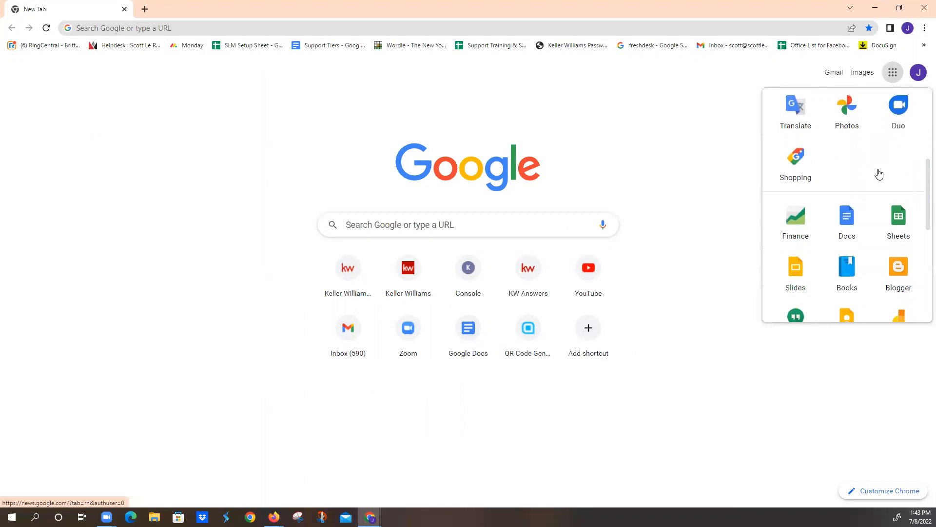
click(853, 226)
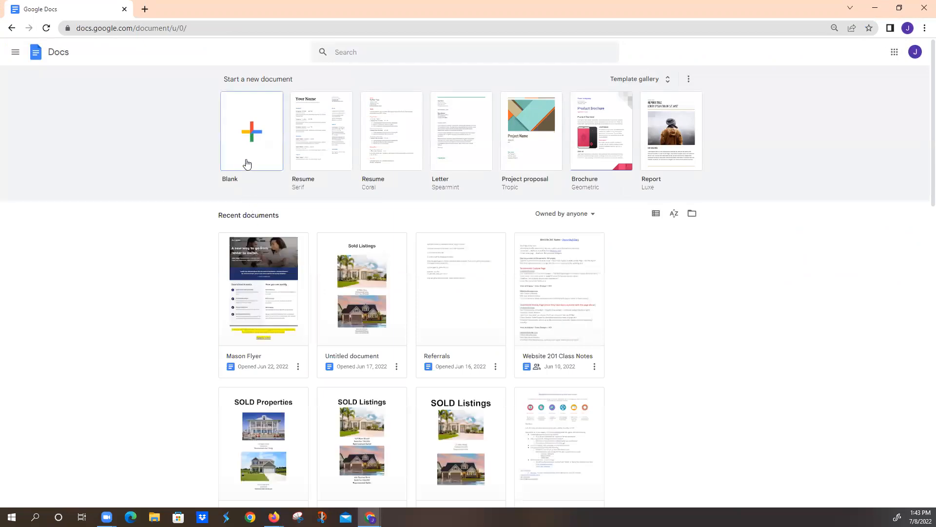
click(263, 255)
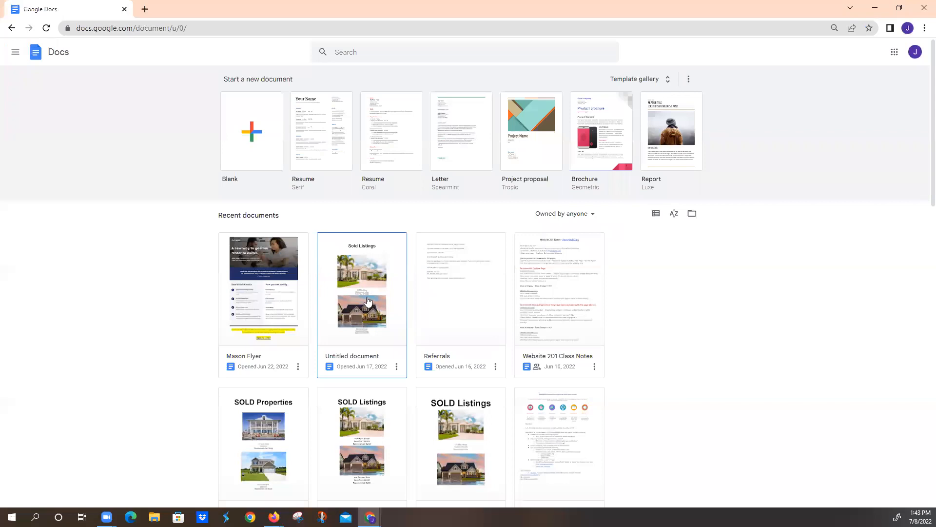
click(376, 323)
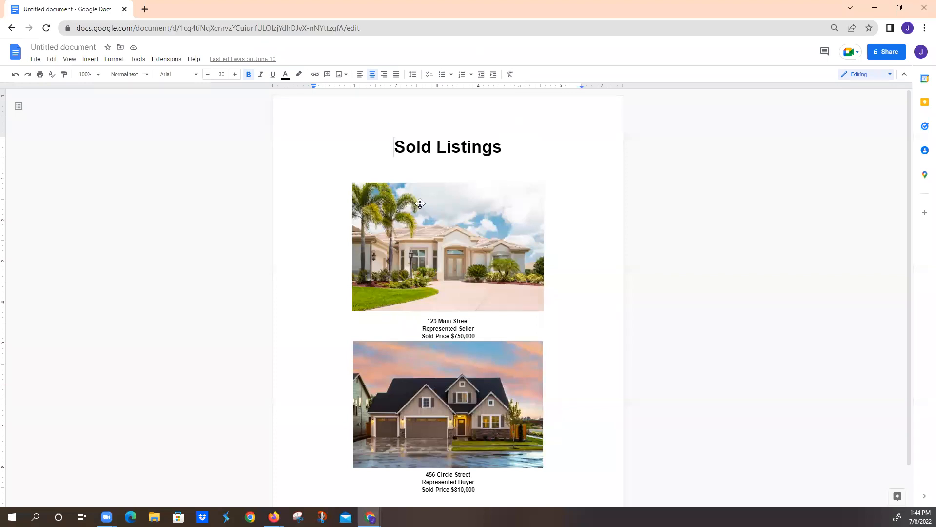
- Increase the font size of the "Sold Listings" heading to 34
drag(502, 146, 398, 149)
click(235, 74)
click(235, 74)
click(235, 74)
click(236, 74)
click(512, 149)
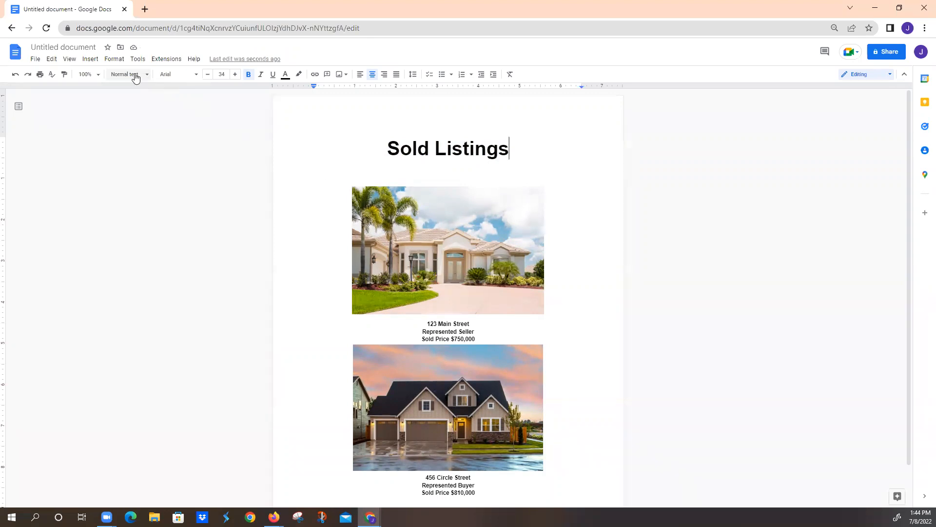
- Examine the available sources for inserting images and the layout options of the first house photo
click(90, 59)
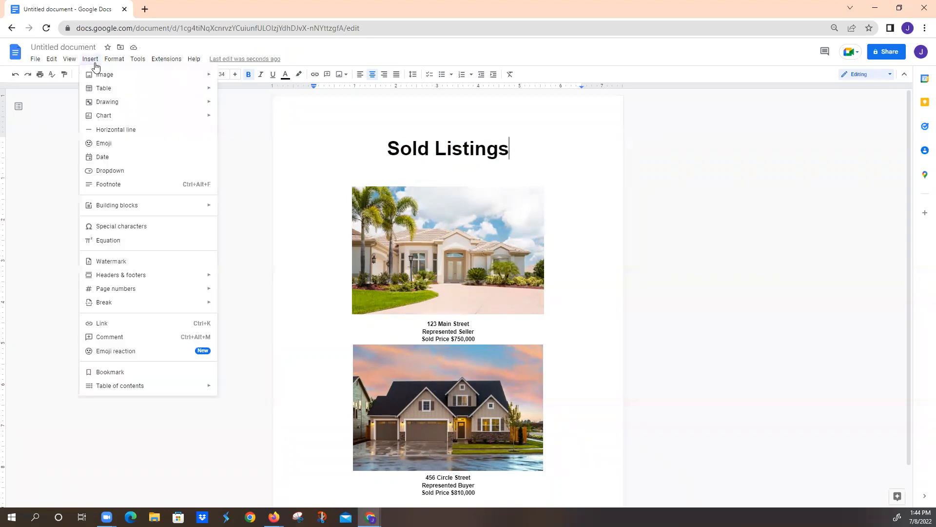
mouse_move(97, 77)
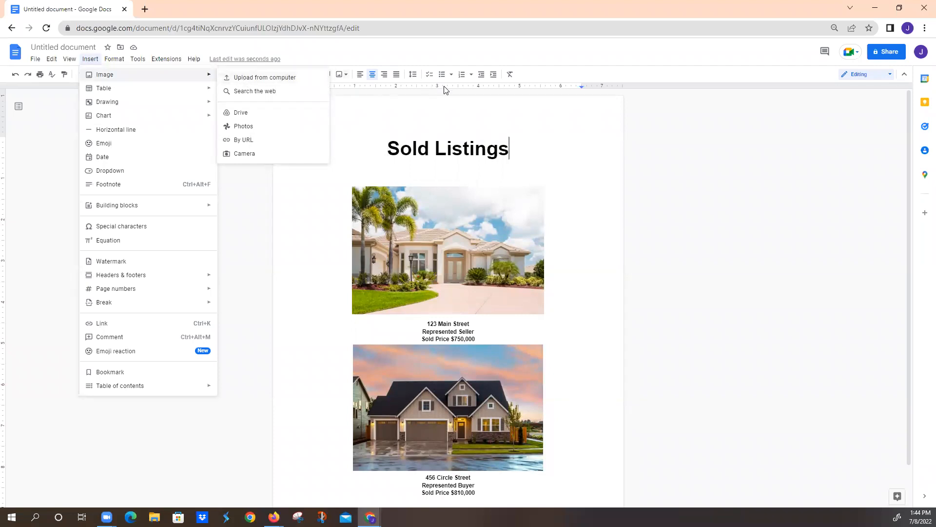
click(257, 274)
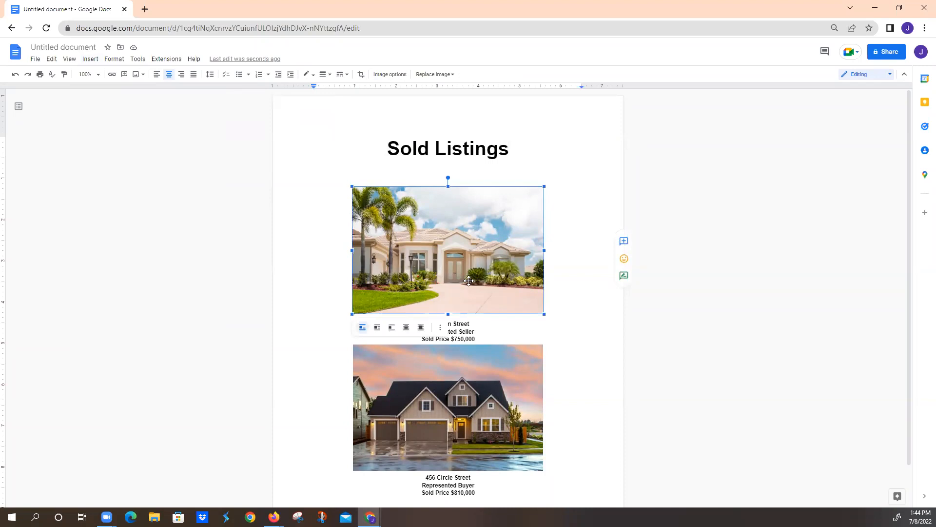
click(562, 329)
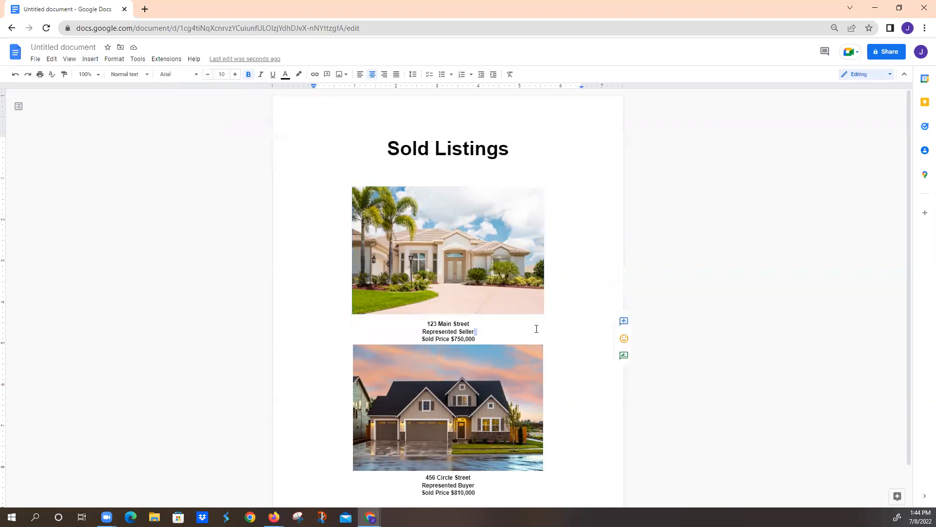
- Select and copy the entire Sold Listings document, including its heading, both house photos and their captions
scroll(404, 259, down, 2)
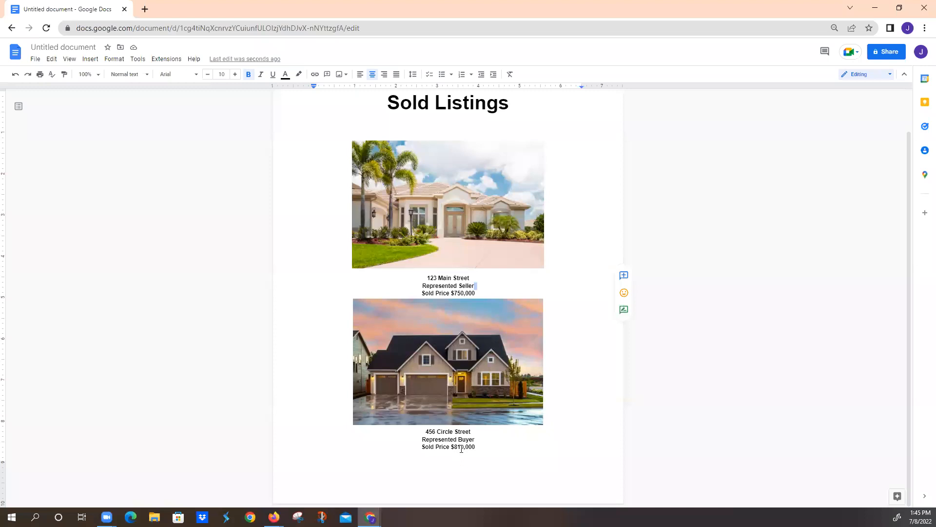
scroll(461, 448, up, 2)
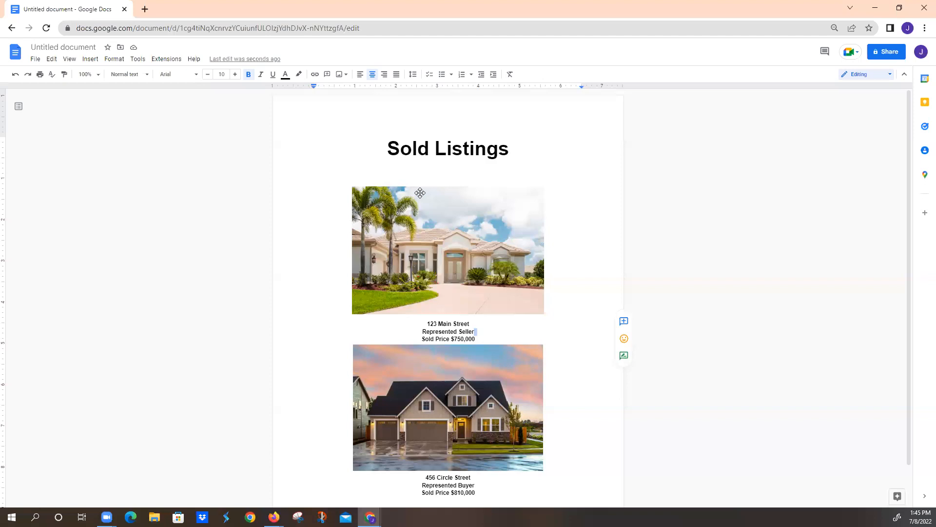
click(418, 149)
scroll(487, 346, down, 1)
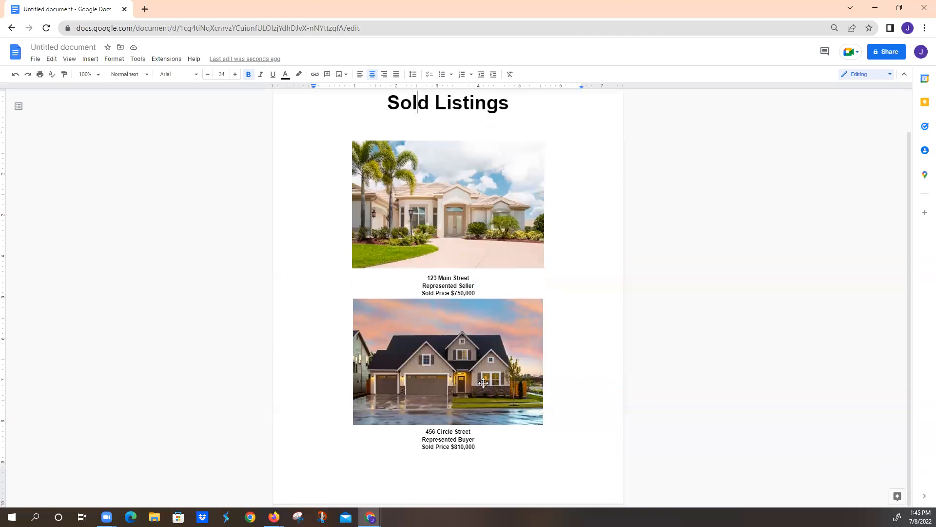
scroll(484, 383, up, 1)
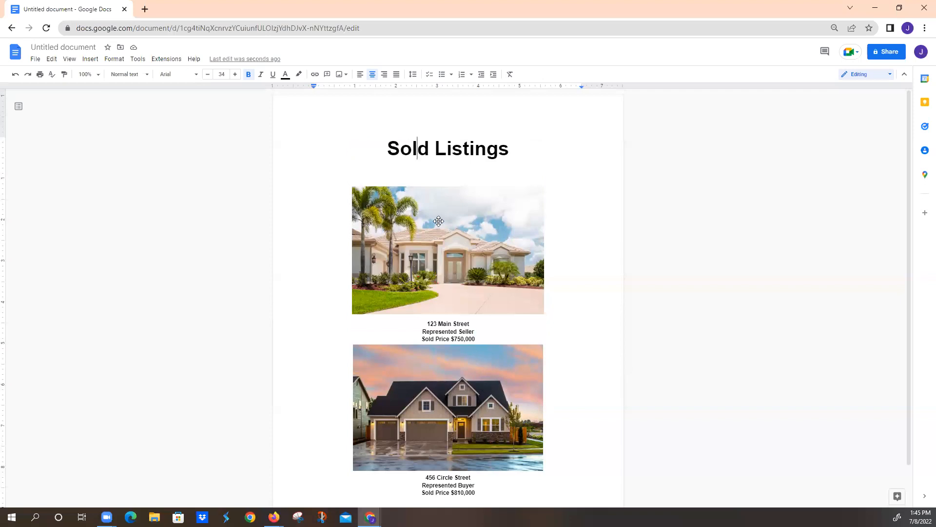
key(ctrl+a)
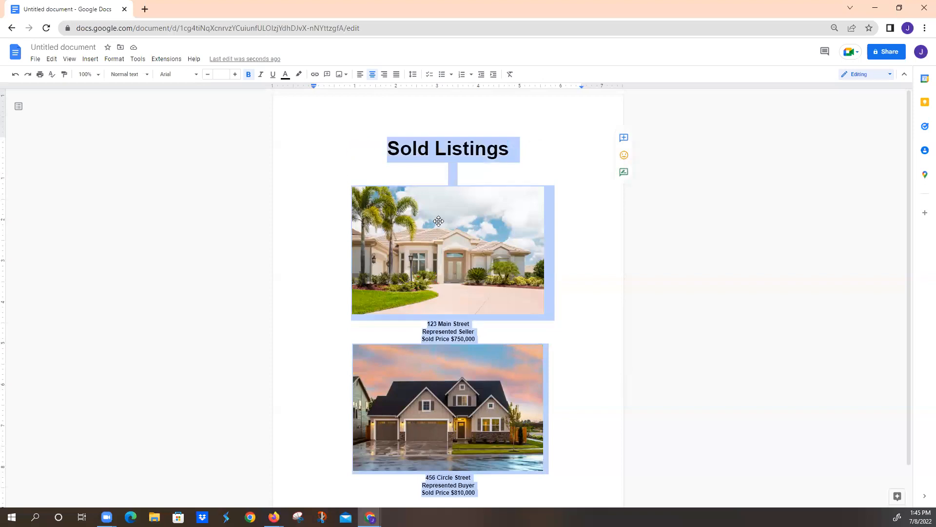
click(373, 75)
- Return to the Command site in Firefox and create a new agent site sub-page named "Sold Listings"
click(876, 6)
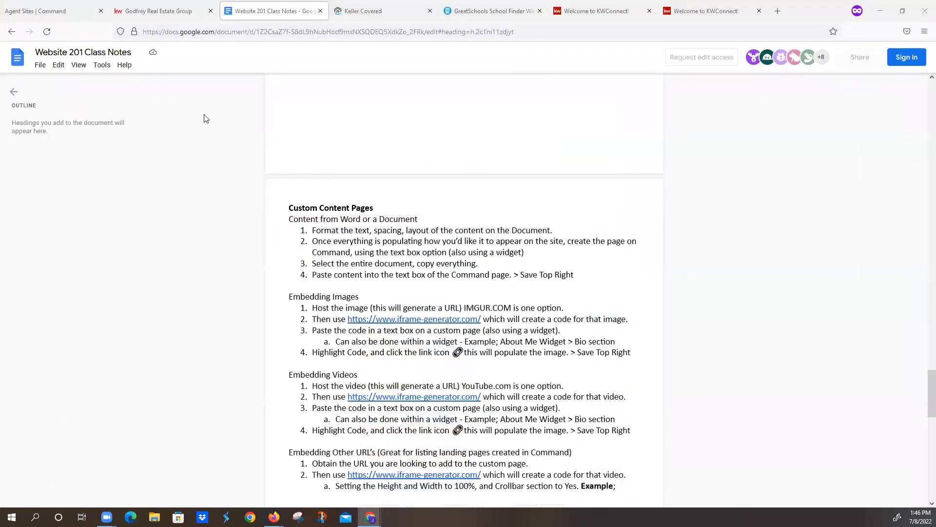
click(66, 11)
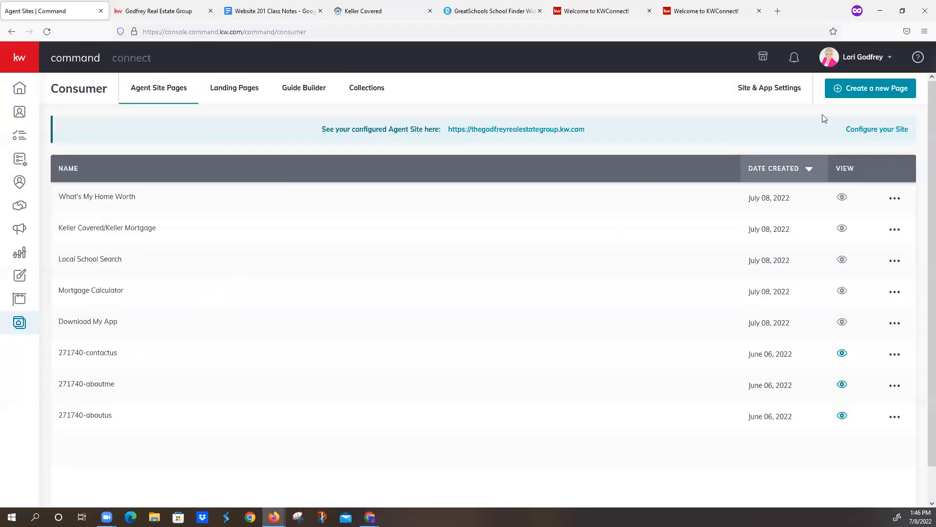
click(862, 87)
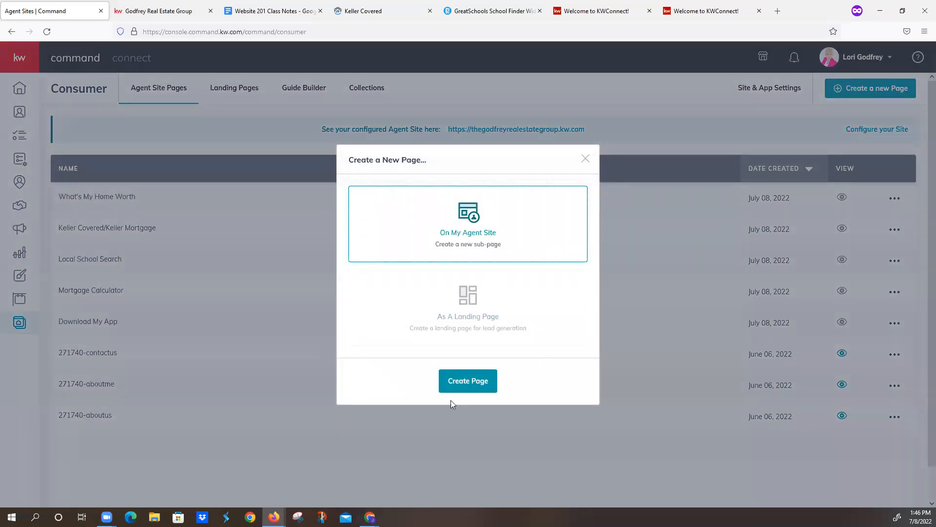
click(467, 381)
drag(59, 59, 256, 24)
text(Sold )
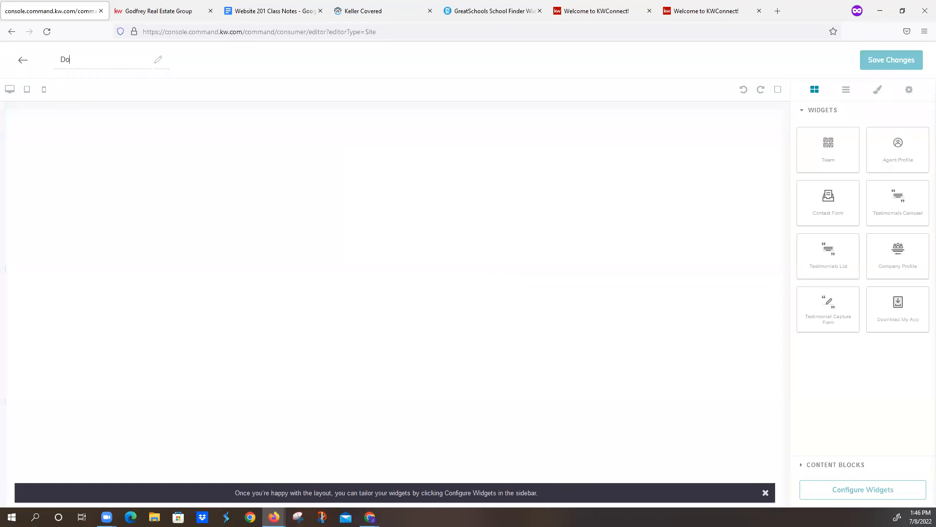
text(Listings)
- Add the Download My App widget to the page and place a text block above it, clearing its placeholder text
drag(899, 307, 578, 387)
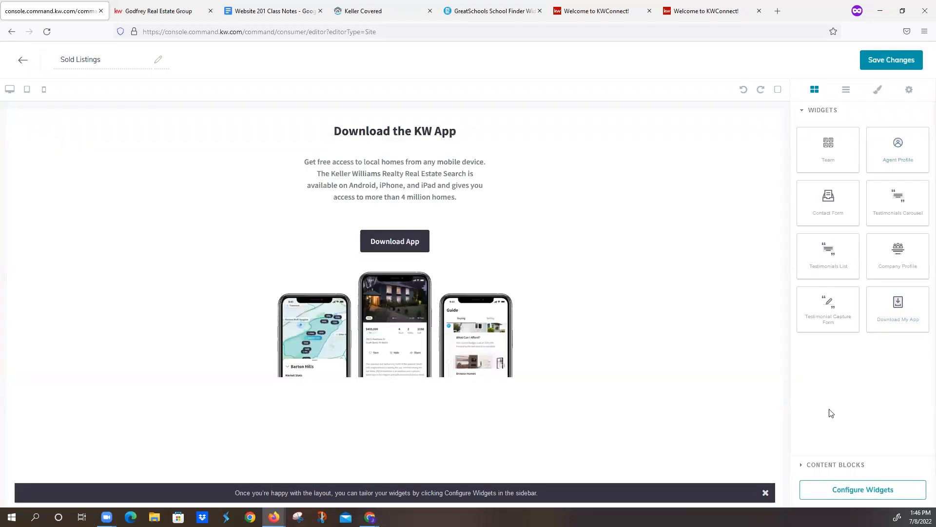
click(834, 466)
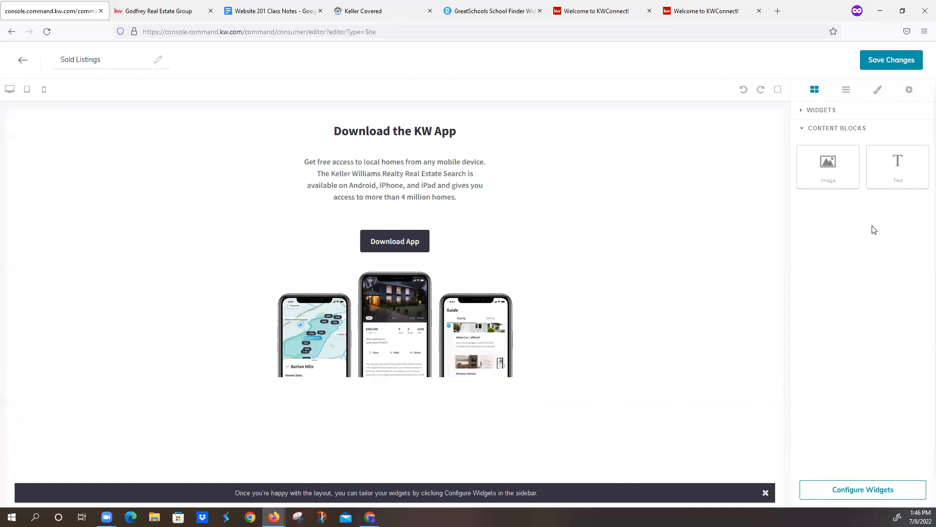
drag(898, 164, 522, 113)
drag(98, 118, 1, 119)
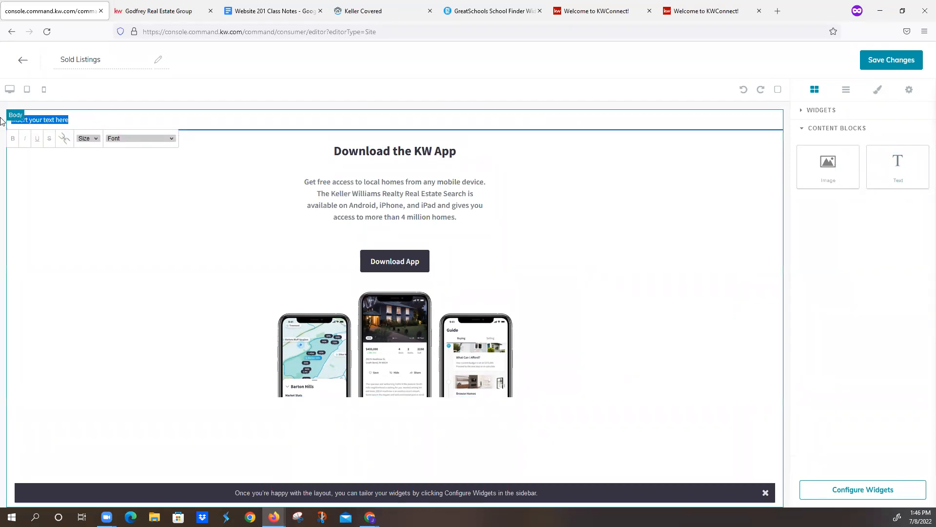
key(BackSpace)
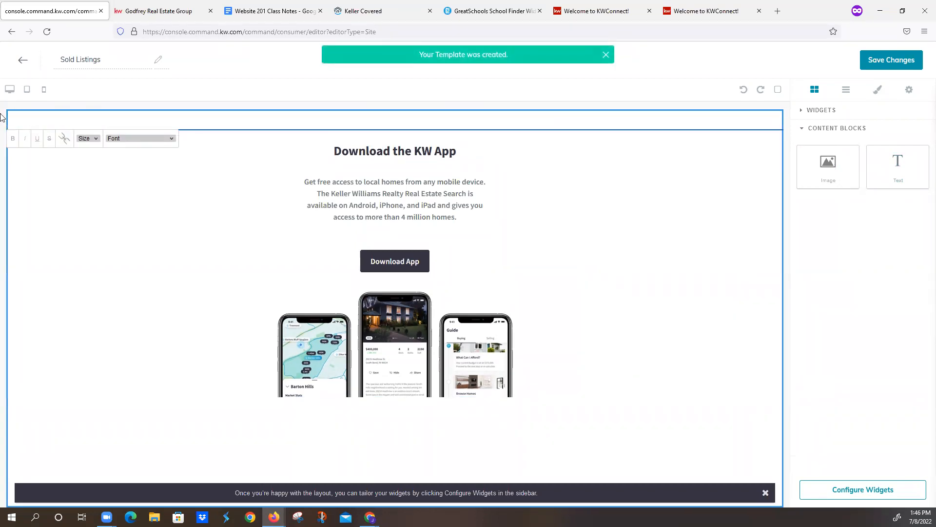
- Check the custom content instructions in the class notes and paste the copied Sold Listings content into the empty text block
click(271, 11)
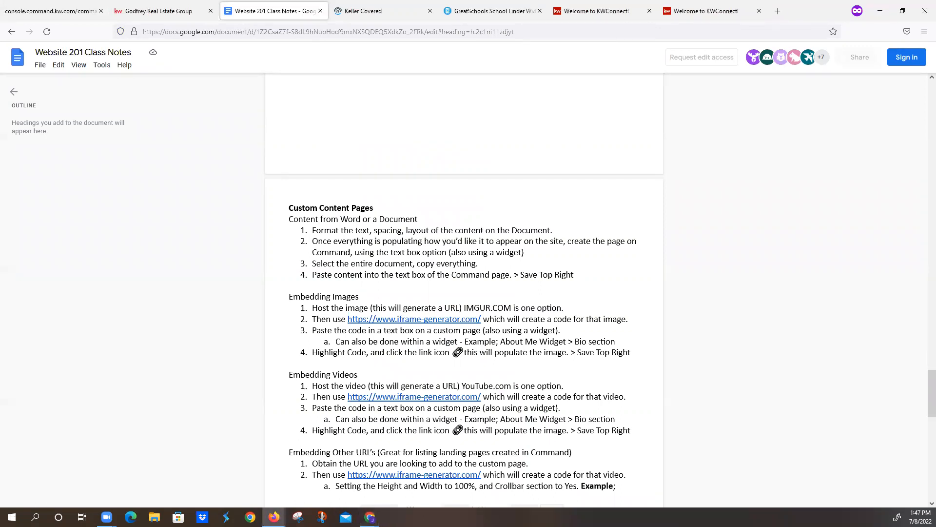
key(alt+Tab)
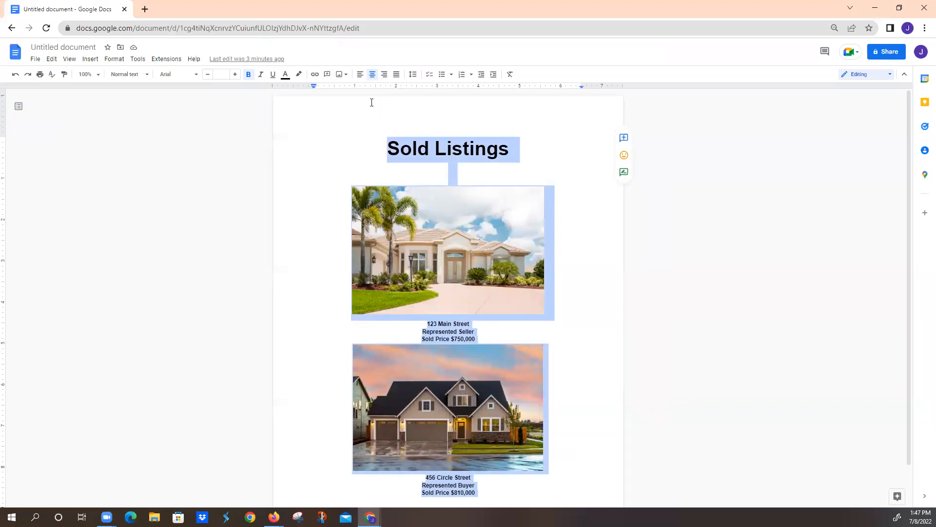
click(875, 8)
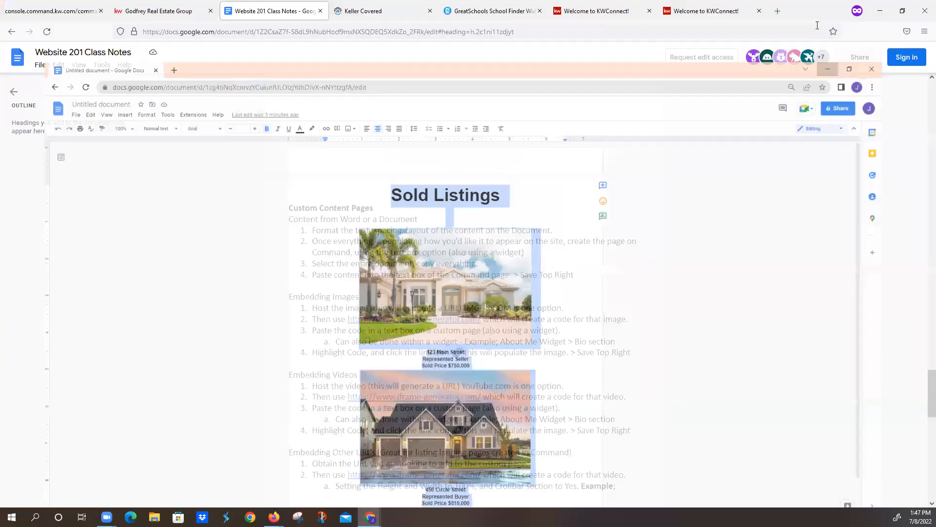
click(36, 15)
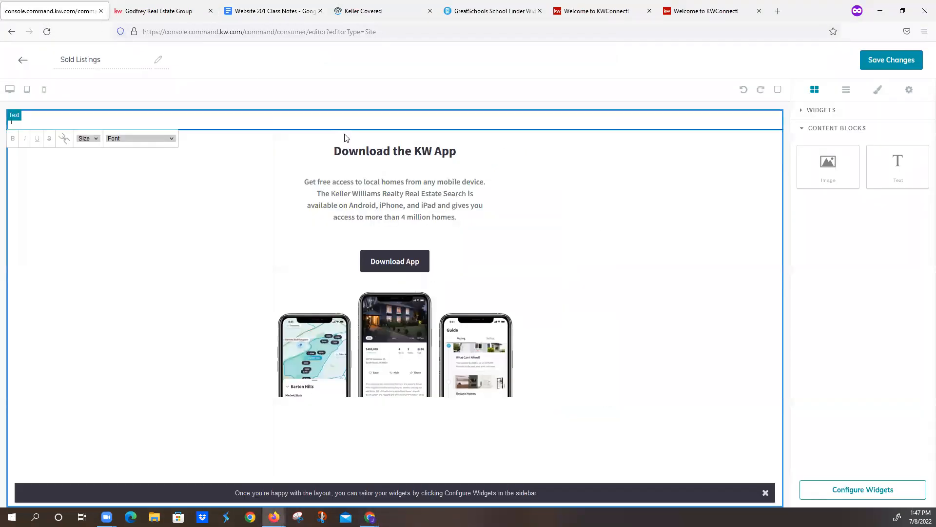
click(179, 121)
key(ctrl+v)
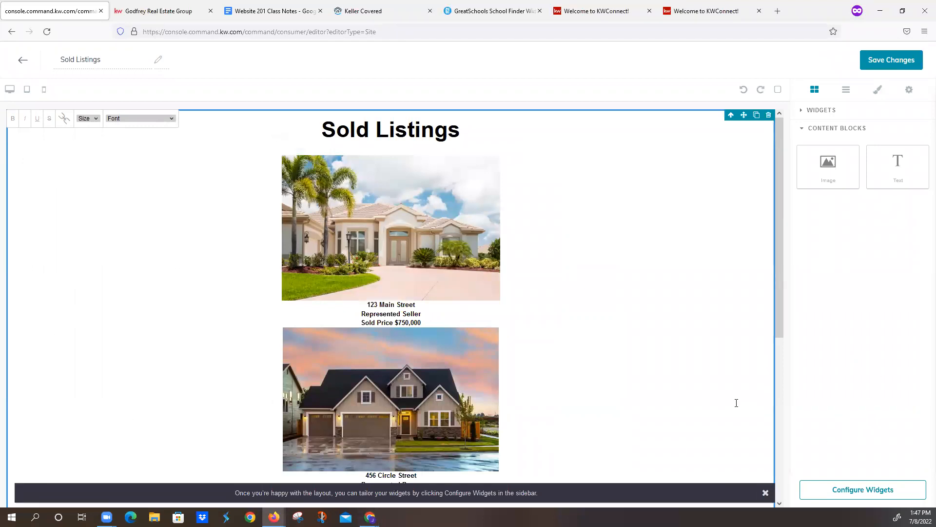
- Compare the pasted photos, captions and spacing on the Command page with the original Google Docs document
scroll(673, 398, down, 5)
scroll(634, 408, up, 6)
scroll(589, 407, down, 2)
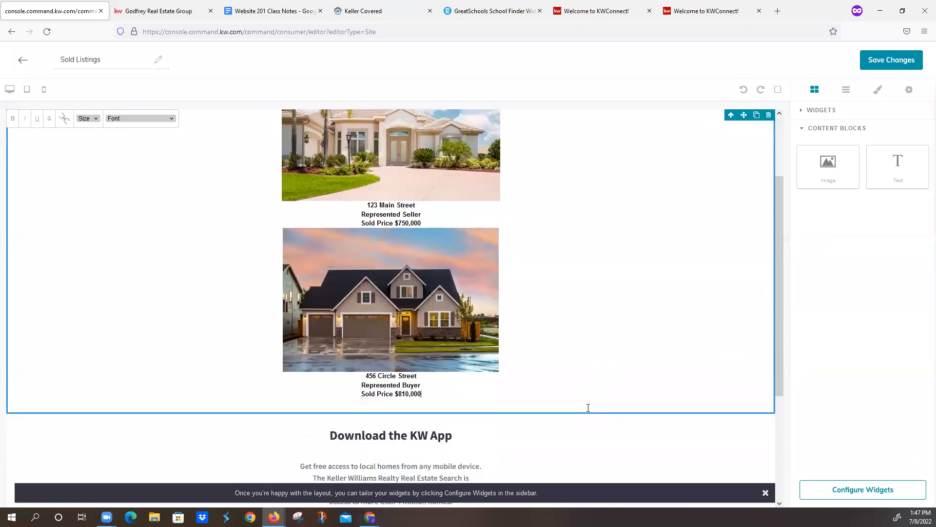
click(388, 391)
mouse_move(422, 394)
mouse_down()
mouse_move(357, 390)
mouse_move(432, 393)
mouse_up()
click(491, 397)
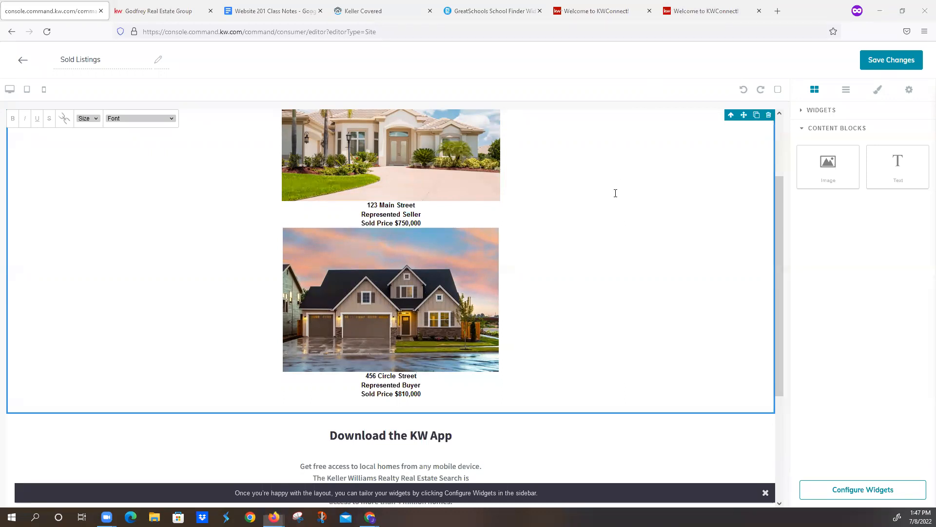
key(alt+Tab)
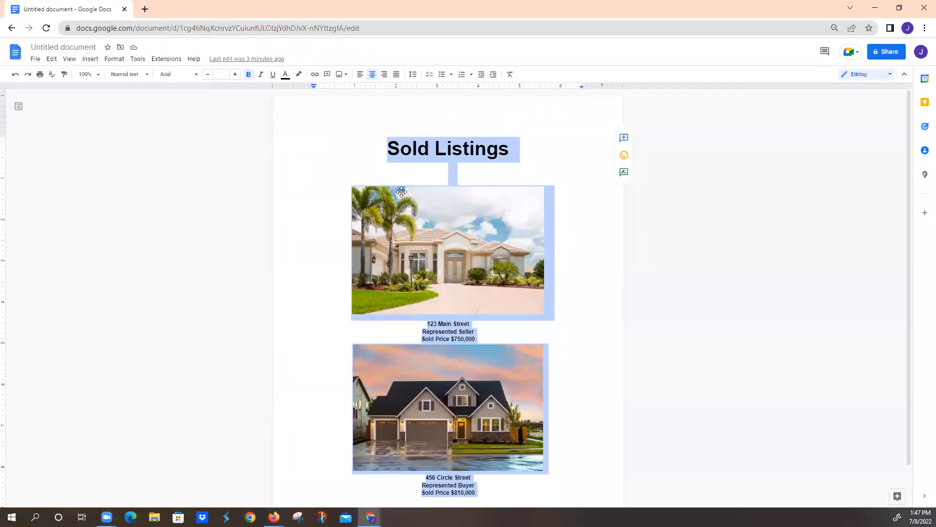
click(361, 169)
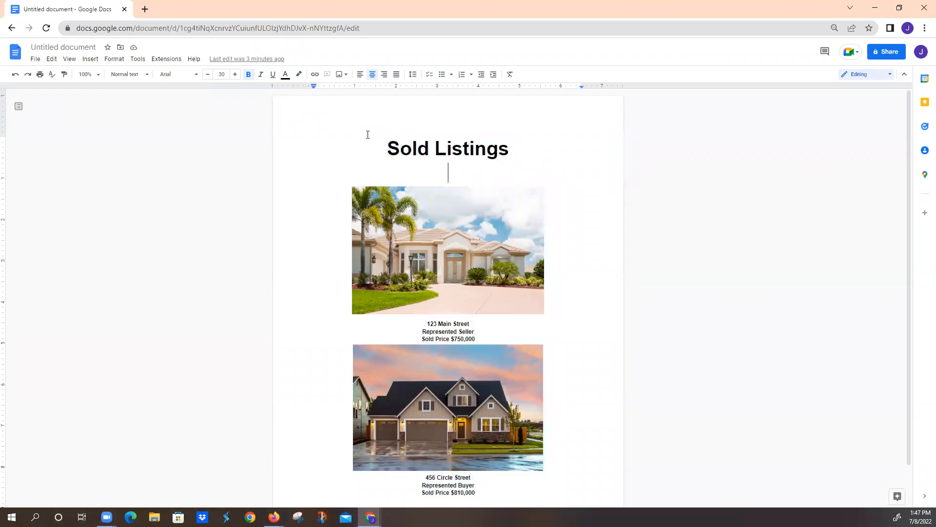
click(875, 7)
scroll(241, 334, up, 2)
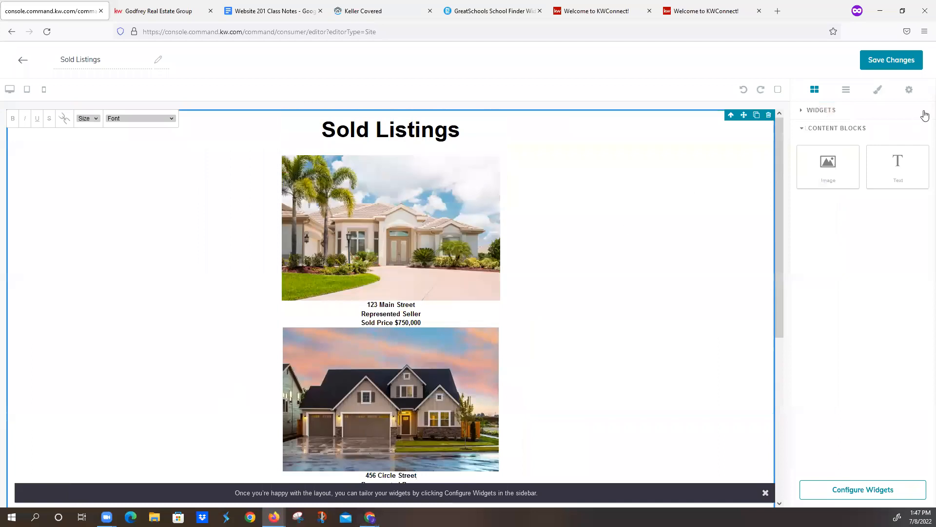
- Save the Sold Listings page, continue to site and app settings, and add a navigation page using the Download My App page
click(890, 61)
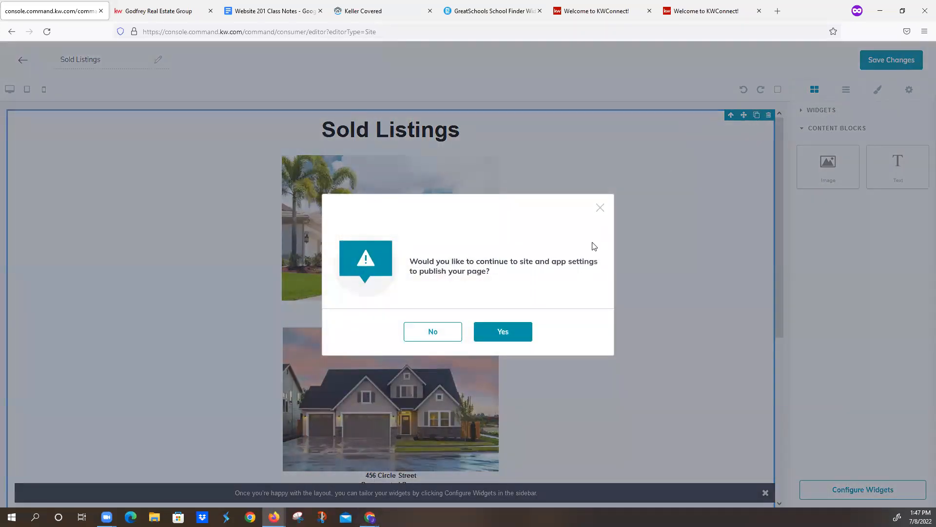
click(518, 332)
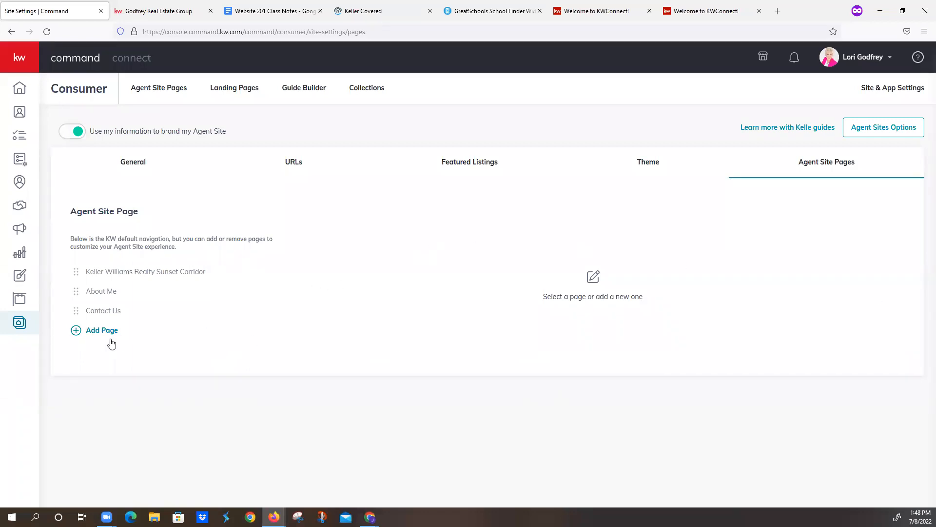
click(75, 332)
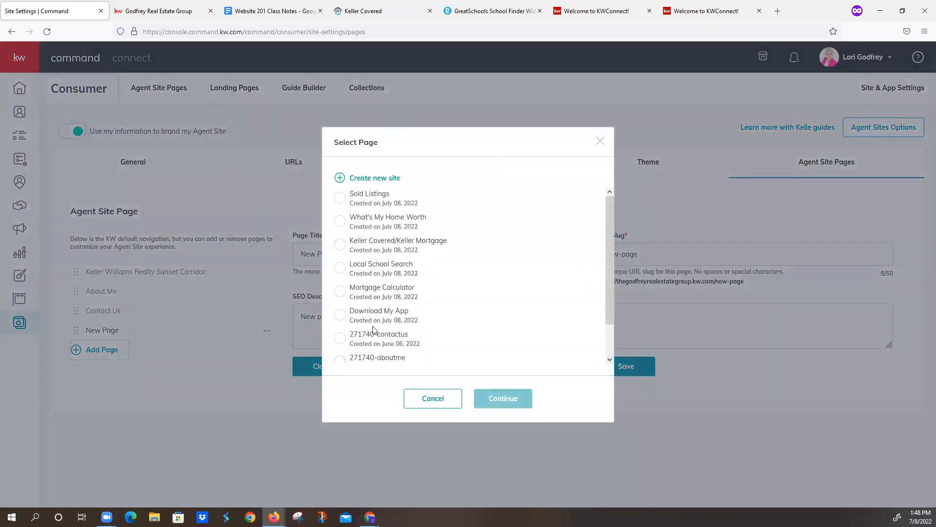
click(341, 317)
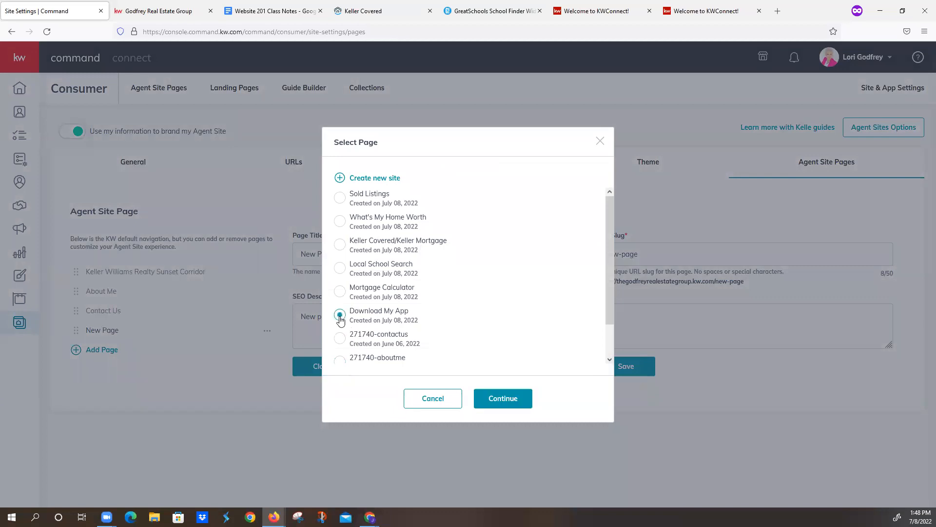
click(497, 400)
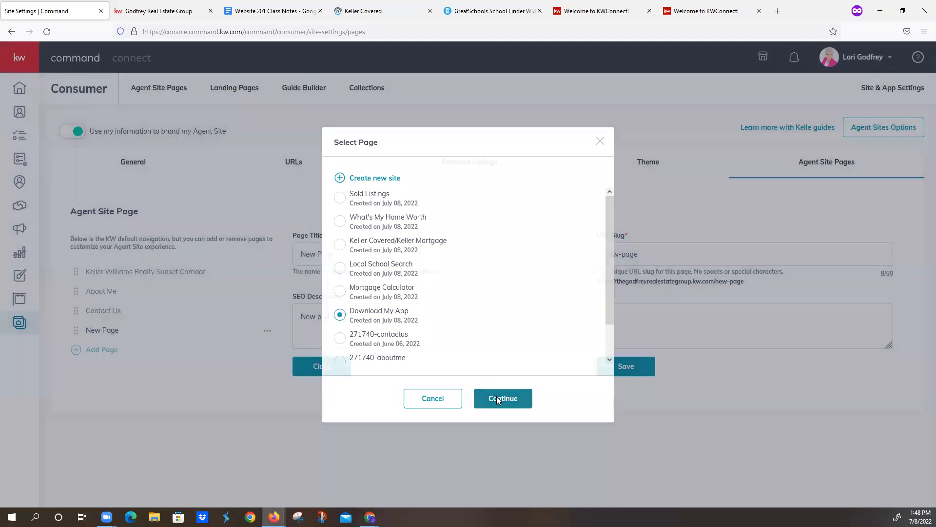
- Find the Making the page Live details for the Free Mobile Search App in the Website 201 class notes
click(270, 11)
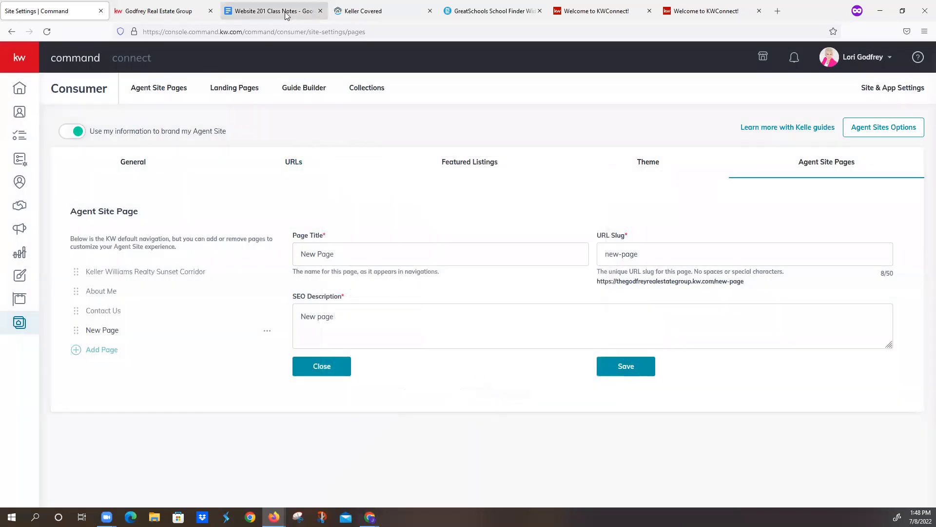
scroll(376, 268, up, 15)
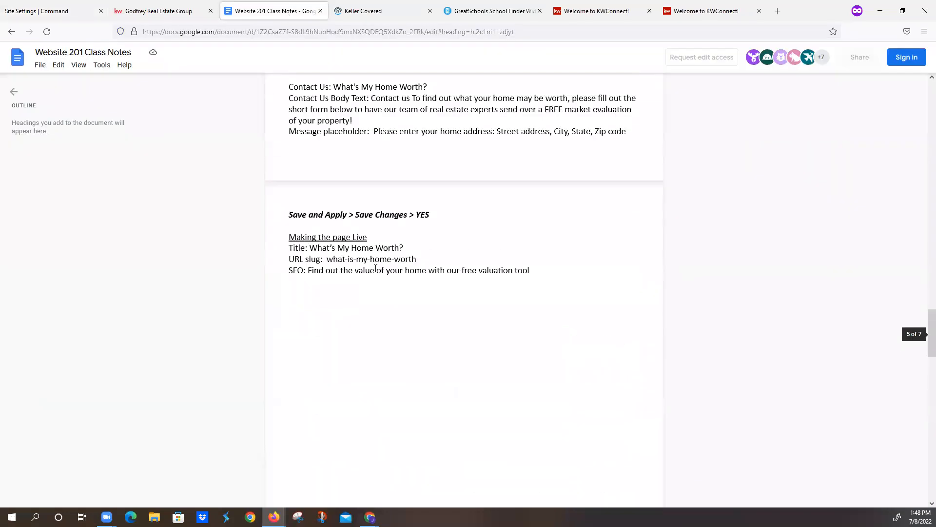
scroll(375, 268, up, 10)
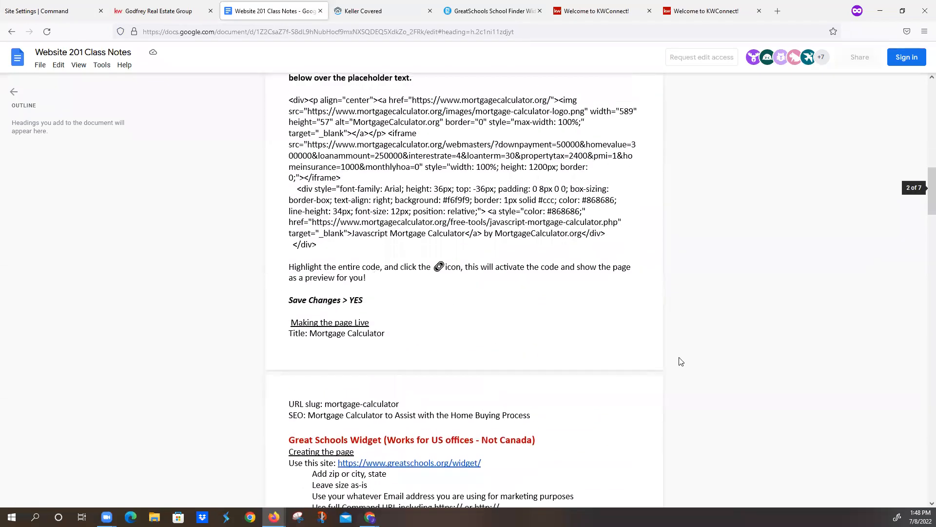
click(488, 33)
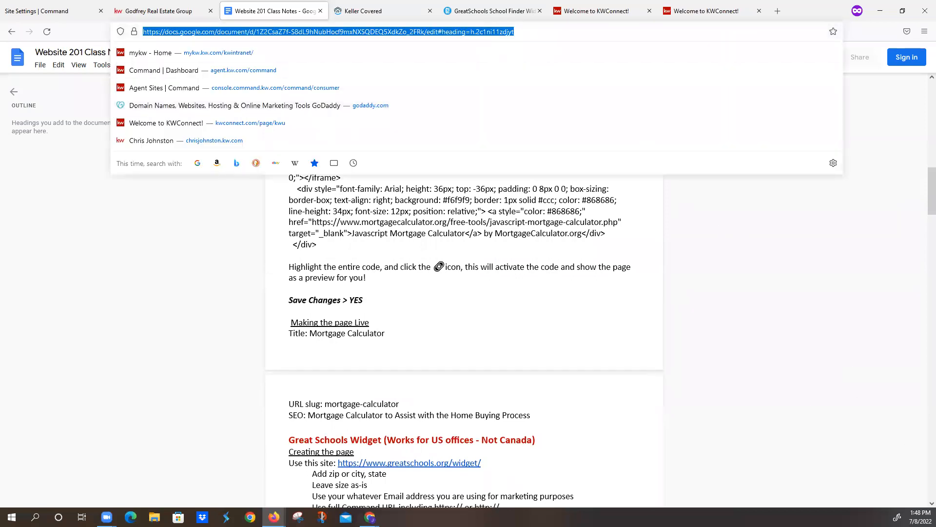
key(alt+Tab)
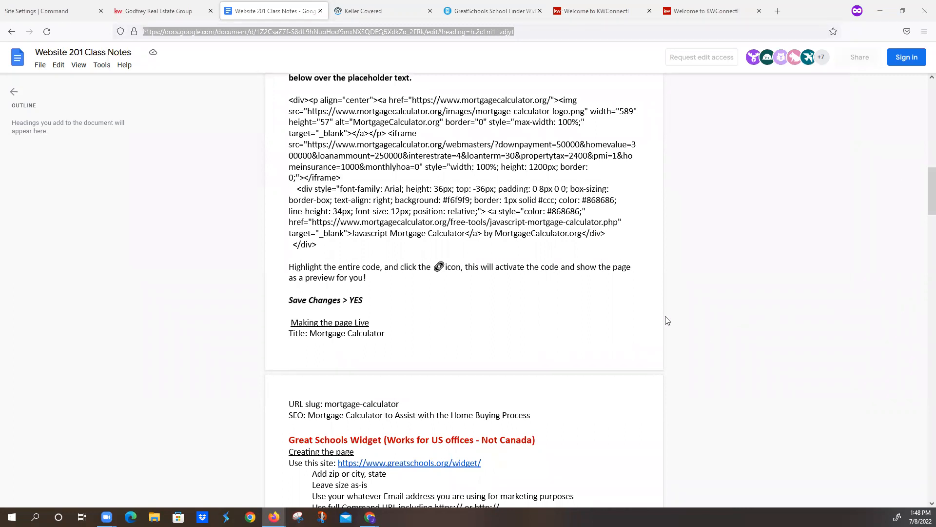
scroll(576, 338, up, 15)
scroll(576, 338, up, 3)
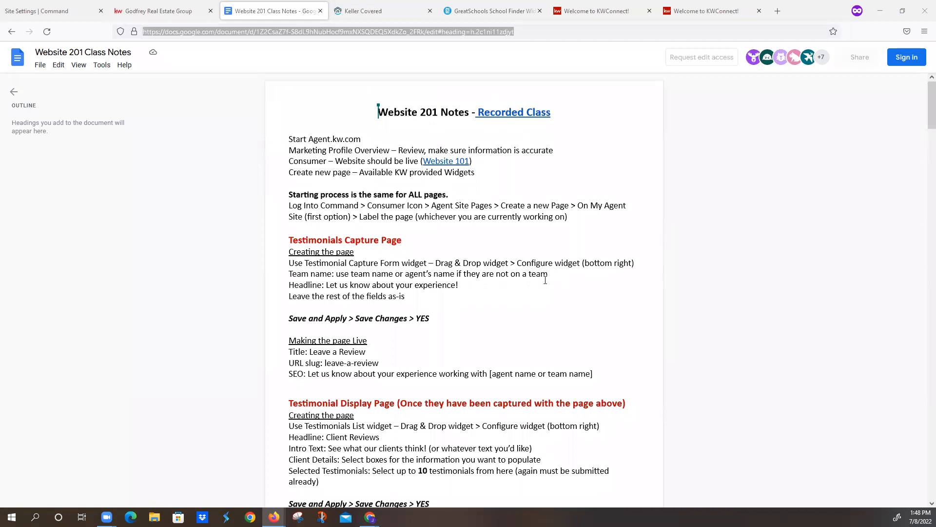
scroll(472, 296, down, 5)
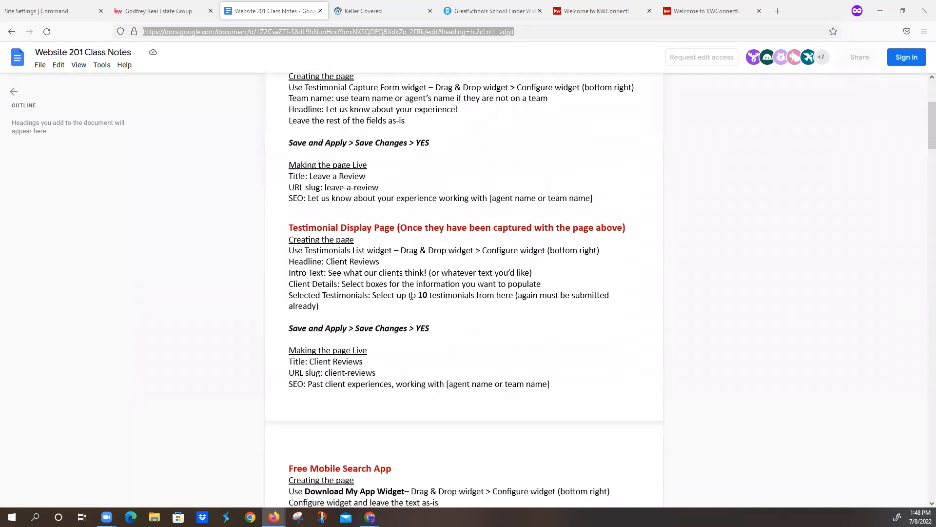
scroll(385, 360, down, 8)
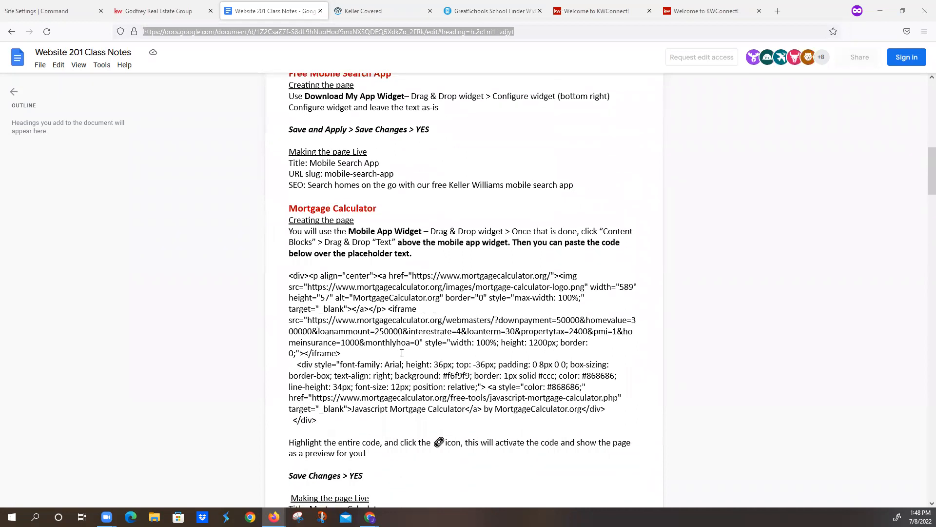
scroll(402, 352, up, 1)
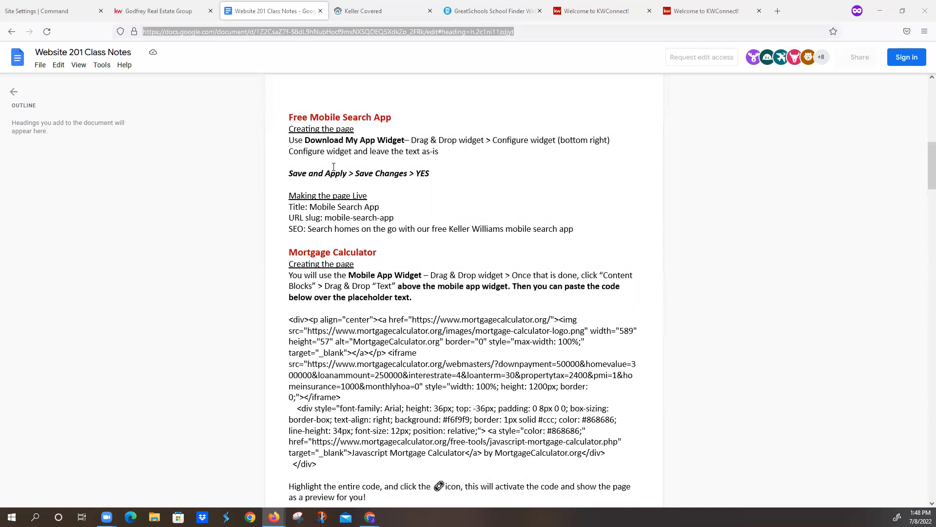
drag(290, 196, 367, 196)
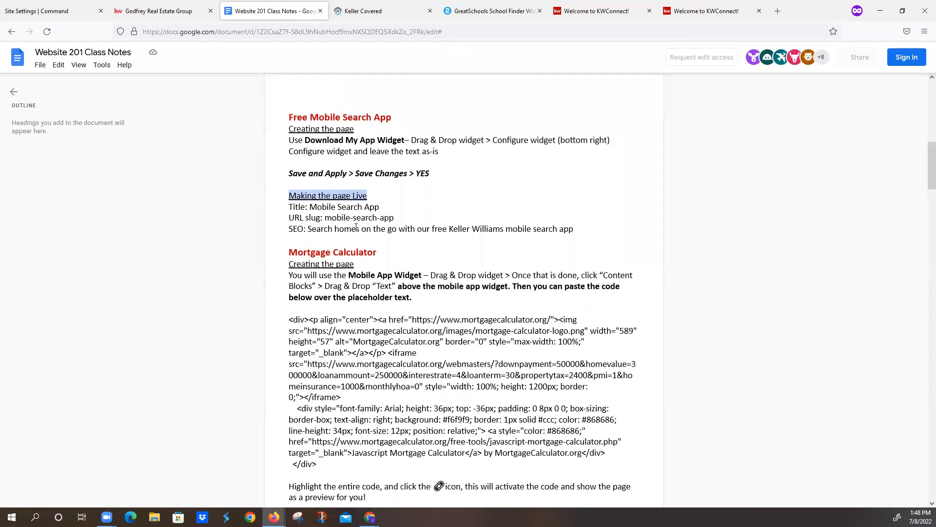
click(337, 224)
- Copy the title Mobile Search App from the class notes and use it as the new page's title
drag(310, 206, 381, 205)
key(ctrl+c)
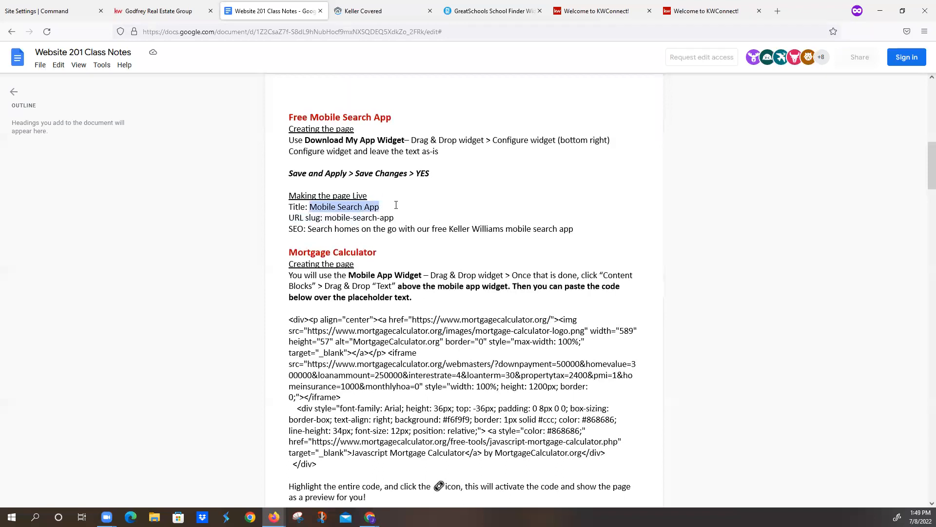
click(49, 16)
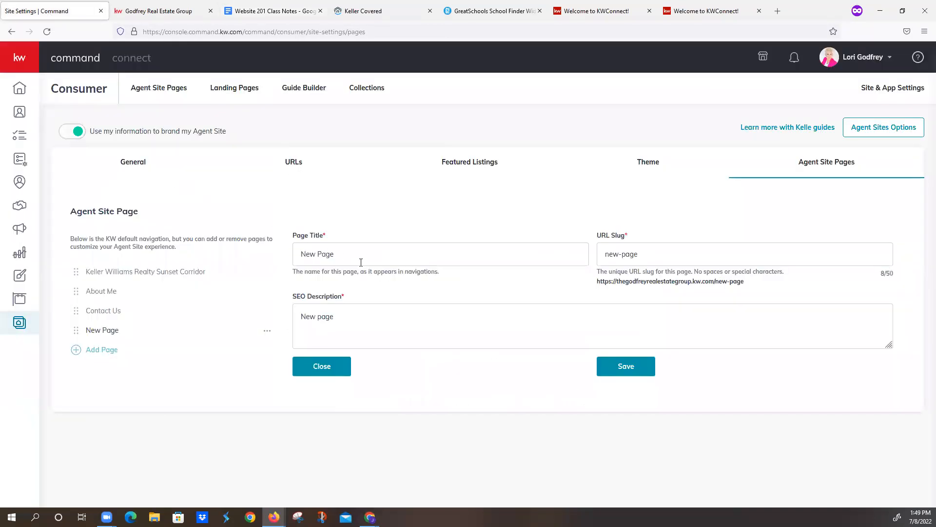
drag(359, 259, 197, 236)
key(ctrl+v)
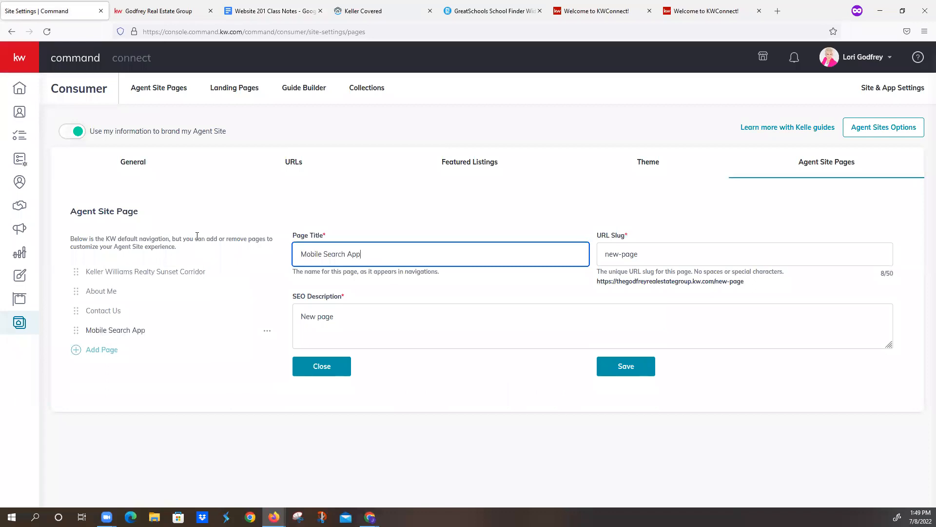
- Copy the slug mobile-search-app from the class notes and set it as the new page's URL slug
click(265, 14)
drag(326, 218, 397, 218)
key(ctrl+c)
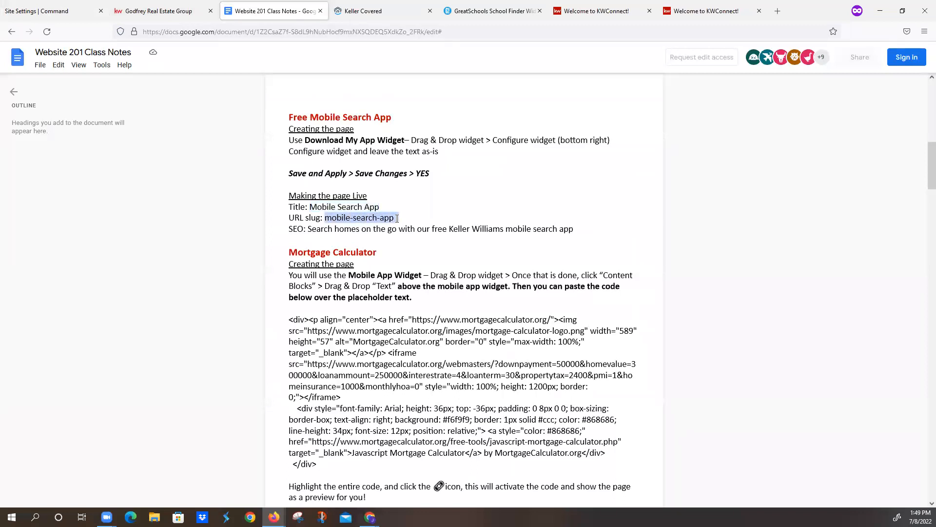
click(73, 12)
key(Tab)
key(ctrl+v)
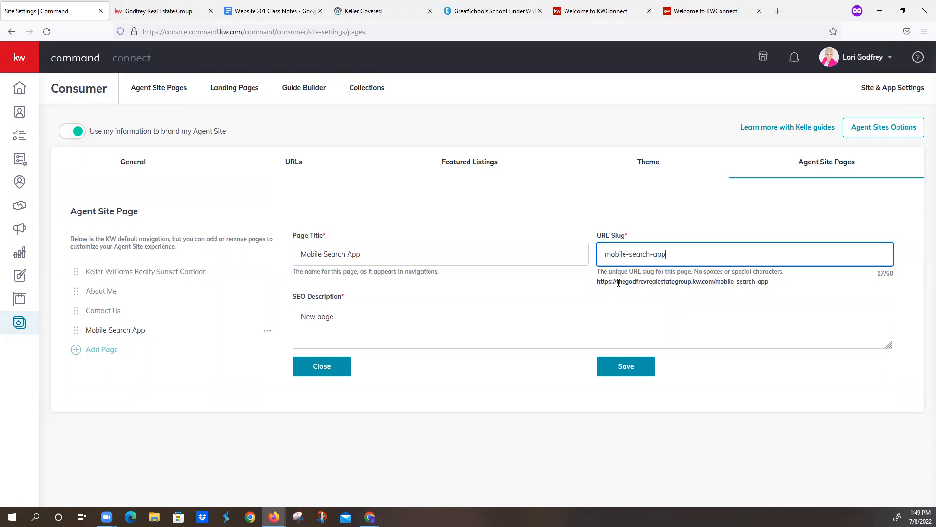
- Set the SEO description to "Search homes on the go with our free Keller Williams mobile search app" from the notes and save the page
click(273, 11)
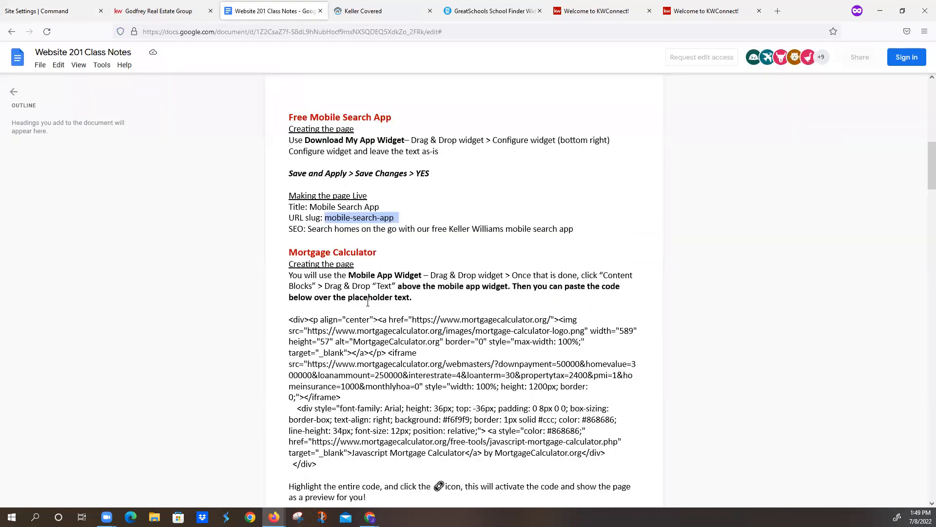
drag(309, 227, 572, 229)
key(ctrl+c)
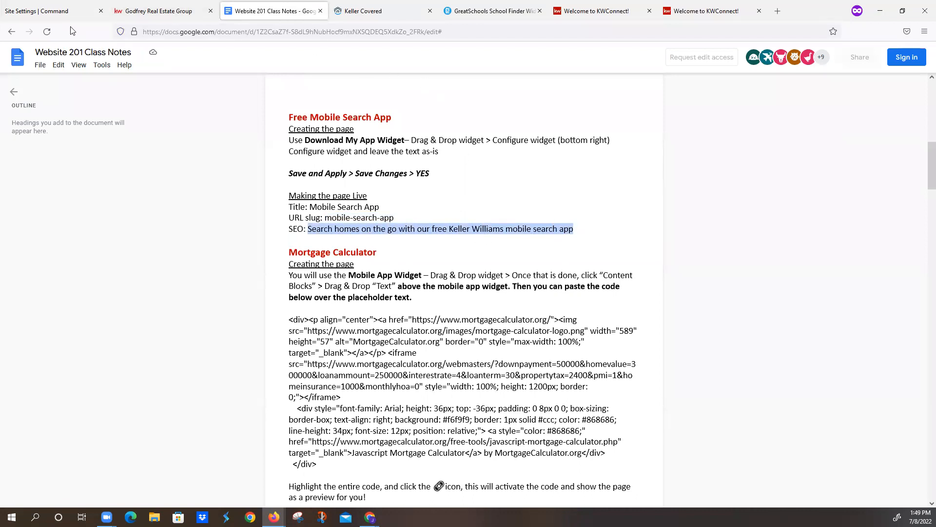
click(44, 11)
drag(401, 309, 215, 317)
key(ctrl+v)
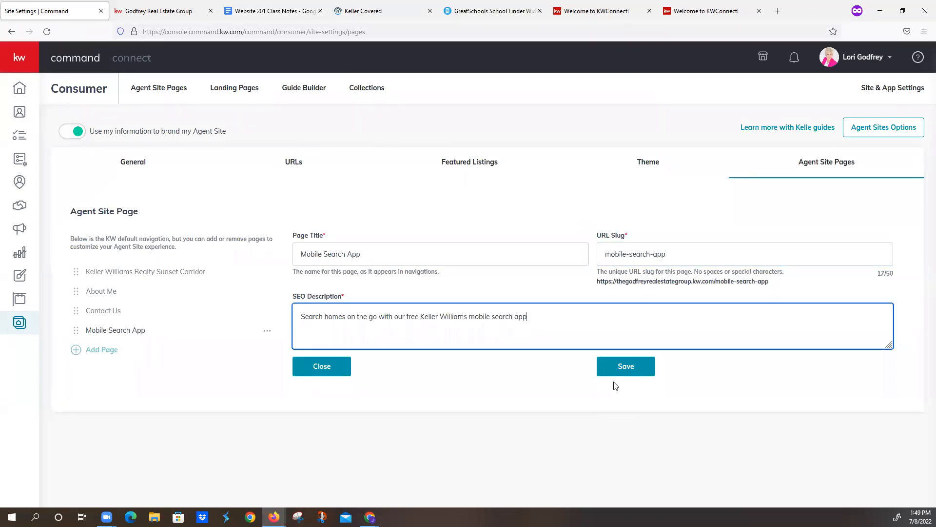
click(621, 364)
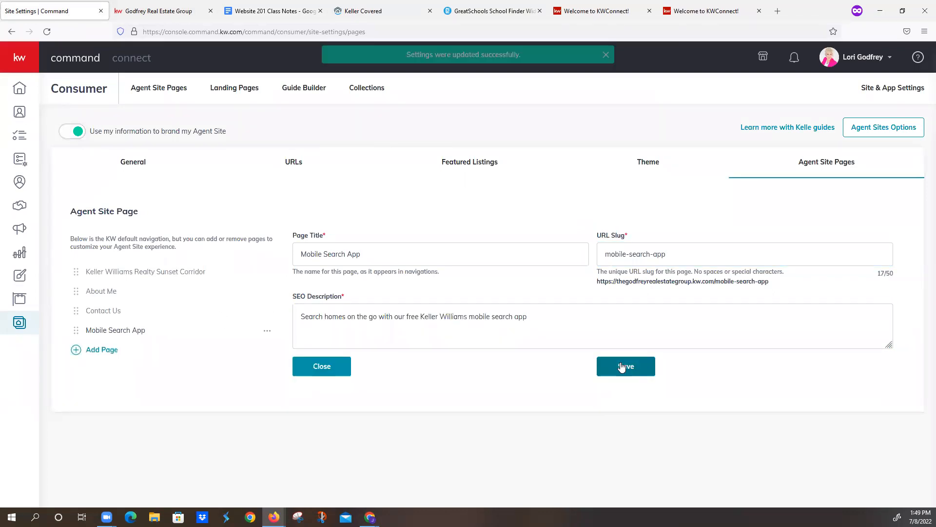
- Add another navigation page to the agent site using the Mortgage Calculator page
click(76, 353)
click(340, 291)
click(503, 399)
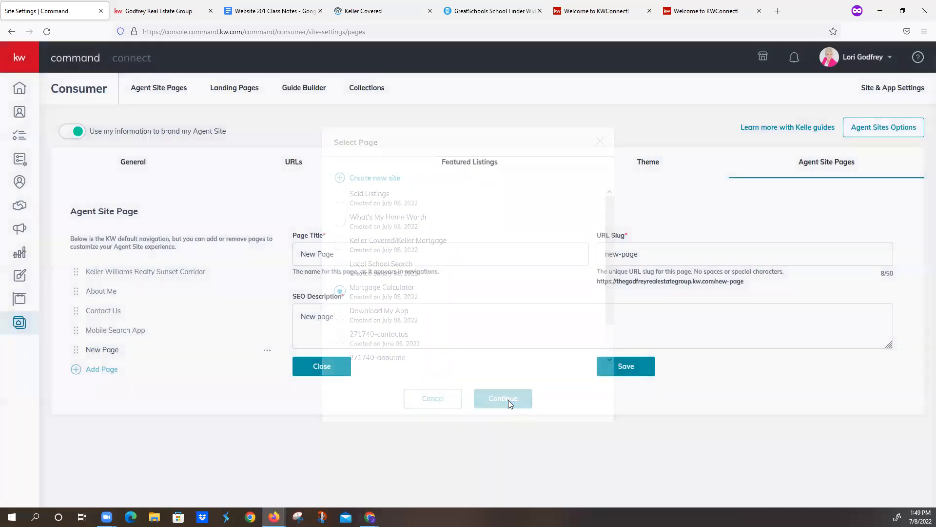
- Find the Mortgage Calculator title in the class notes and copy it into the new page's title
click(273, 11)
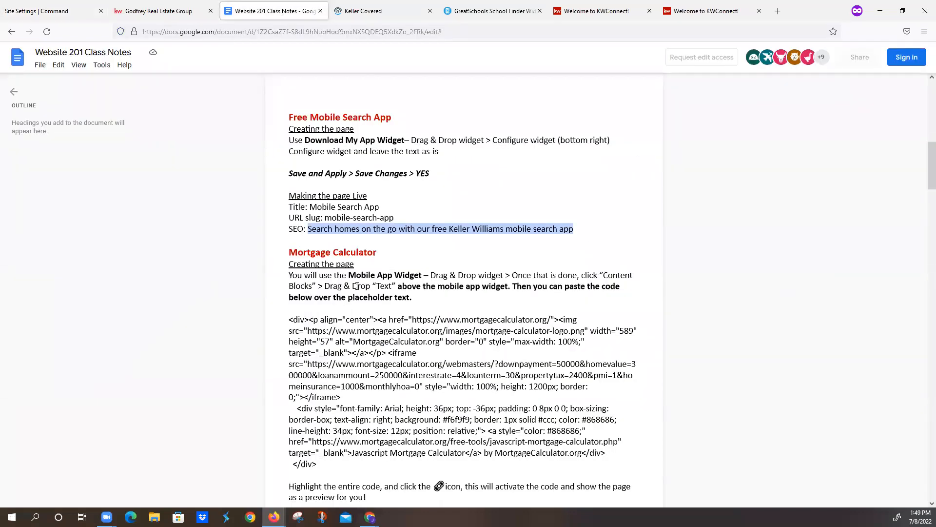
scroll(357, 285, down, 7)
scroll(357, 286, down, 1)
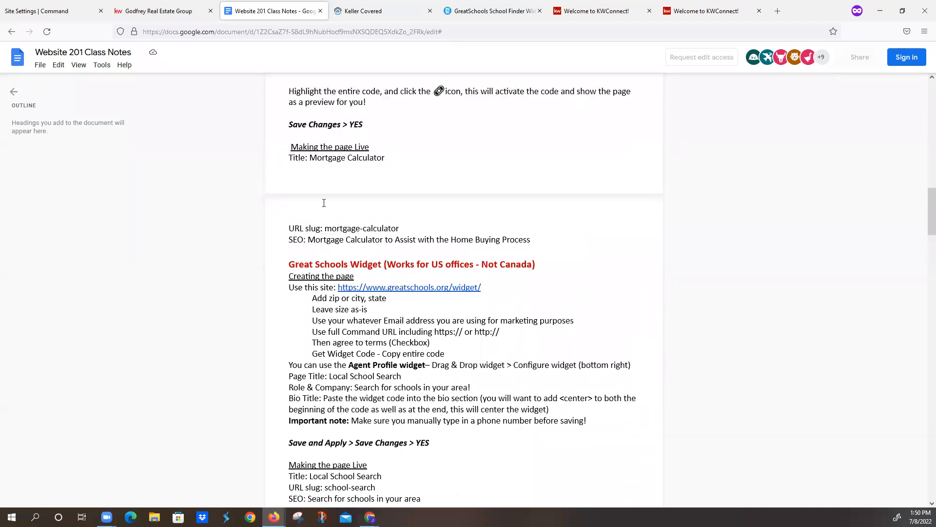
drag(310, 158, 396, 158)
key(ctrl+c)
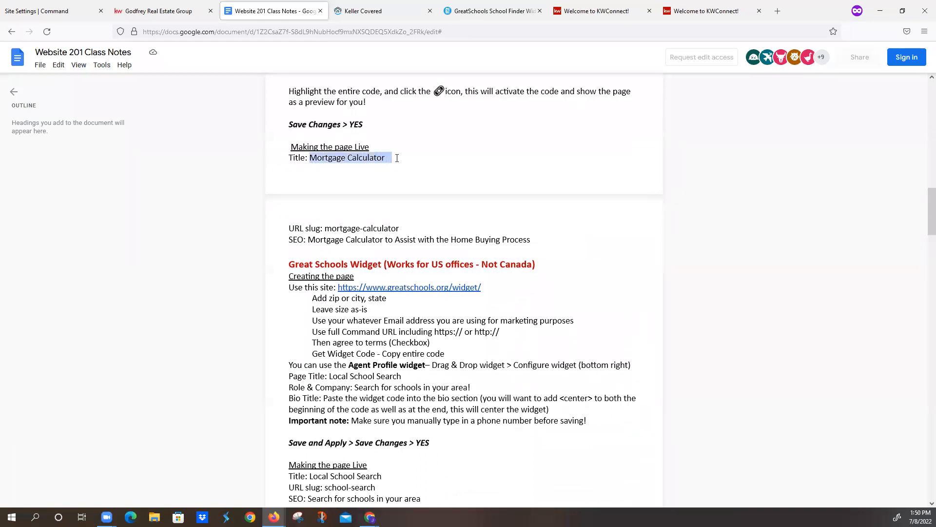
click(54, 10)
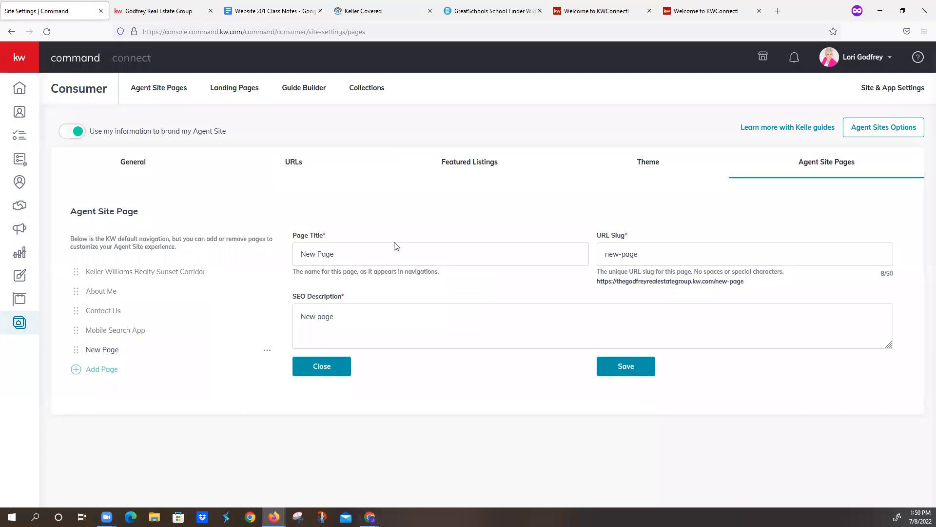
triple_click(415, 252)
key(ctrl+v)
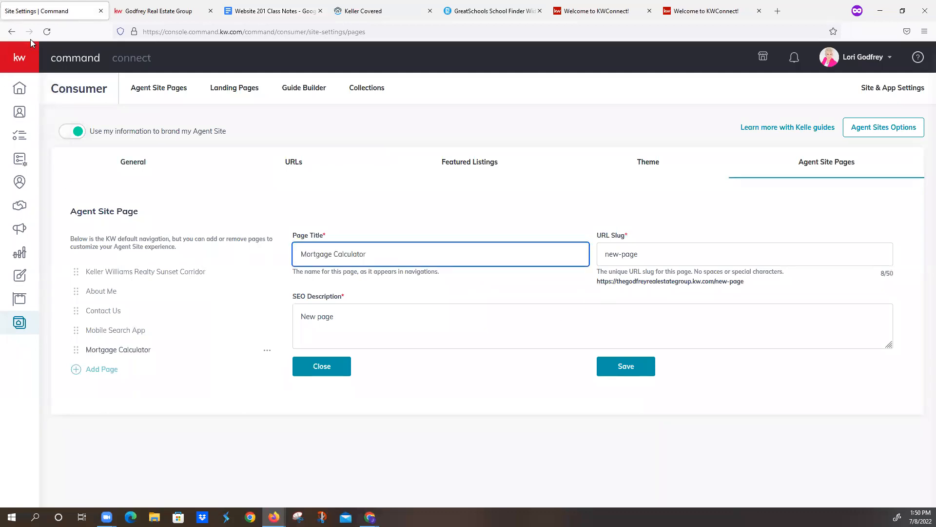
- Copy the slug mortgage-calculator from the class notes and set it as the new page's URL slug
click(231, 12)
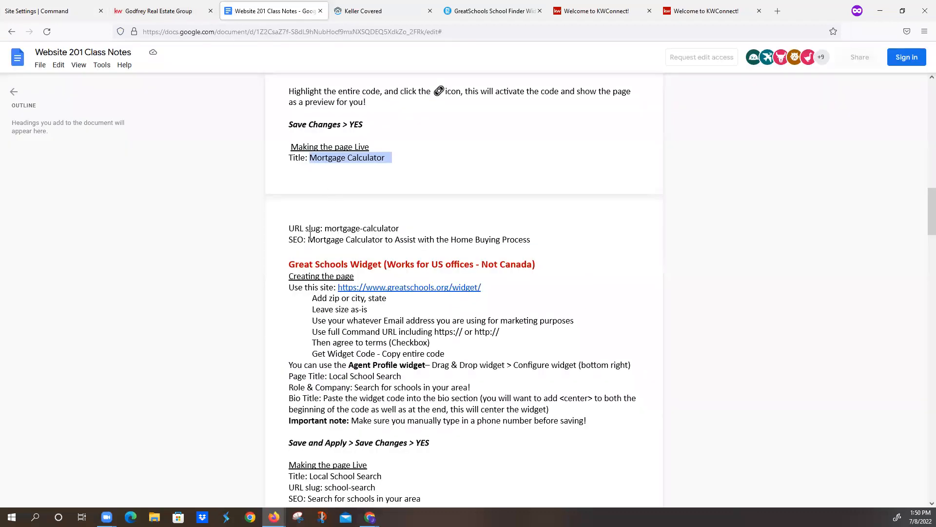
drag(324, 228, 403, 228)
key(ctrl+c)
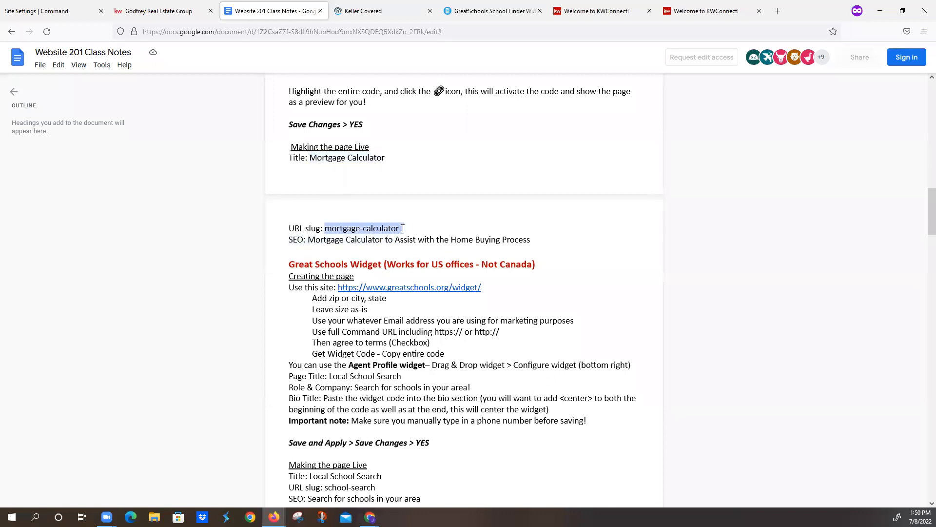
click(61, 15)
drag(651, 254, 531, 241)
key(ctrl+a)
key(ctrl+v)
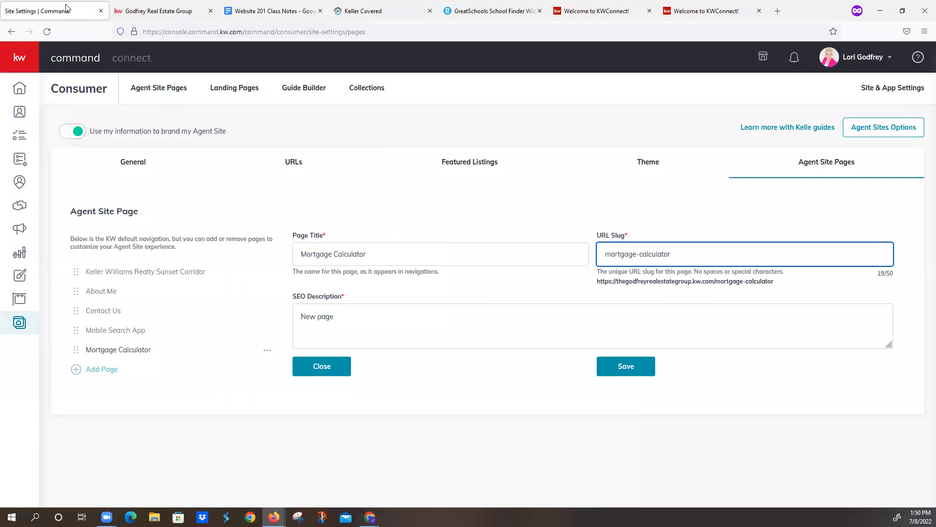
- Set the SEO description to "Mortgage Calculator to Assist with the Home Buying Process" from the notes and save the page
click(238, 11)
drag(308, 239, 532, 241)
key(ctrl+c)
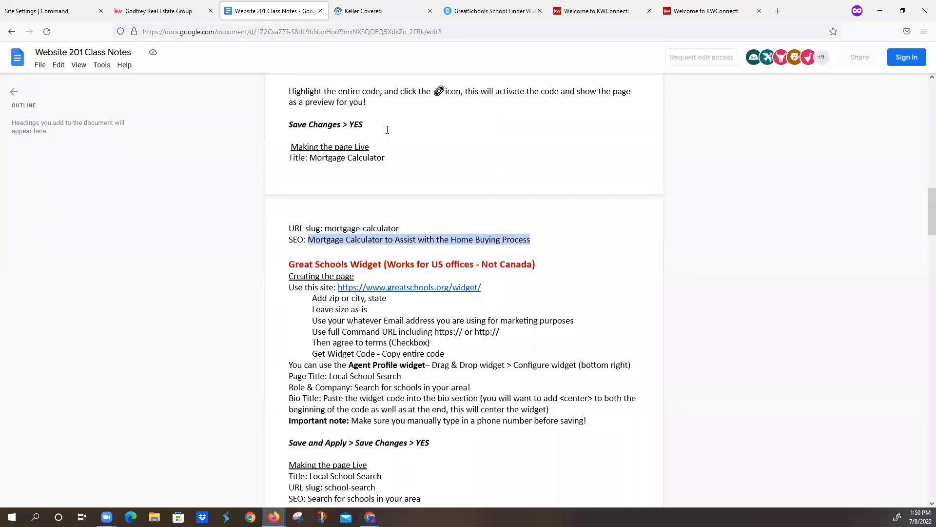
click(49, 11)
drag(366, 317, 249, 316)
key(ctrl+v)
click(622, 366)
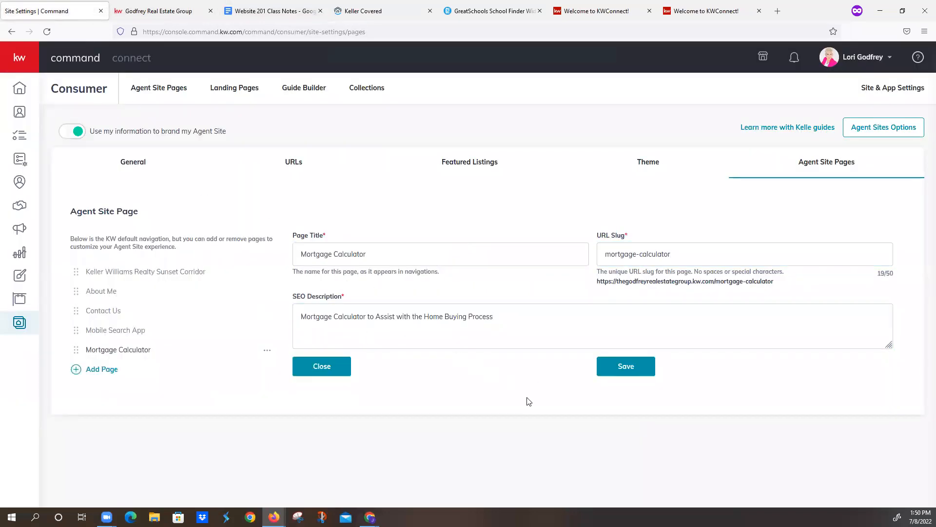
- Add another navigation page to the agent site using the Local School Search page
click(77, 369)
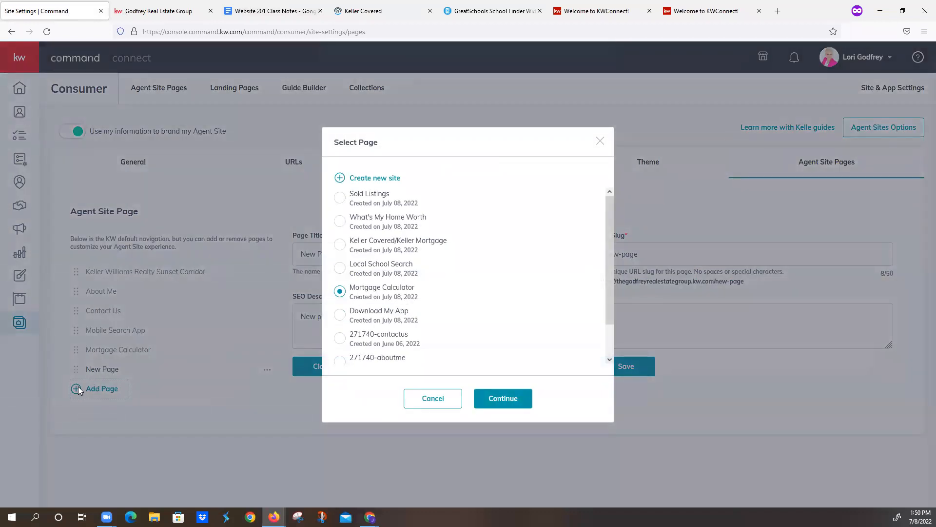
click(340, 268)
click(496, 398)
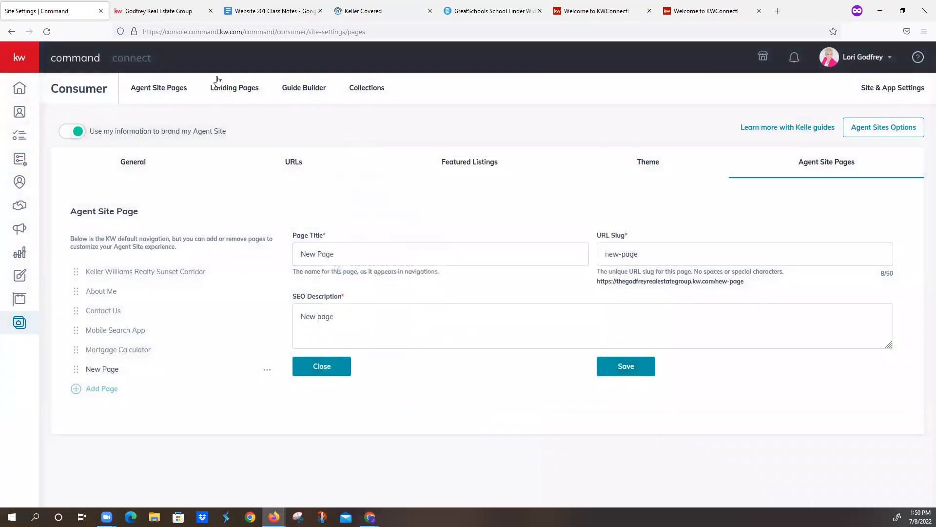
- Find the Local School Search title in the class notes and copy it into the new page's title
click(263, 11)
scroll(403, 348, down, 6)
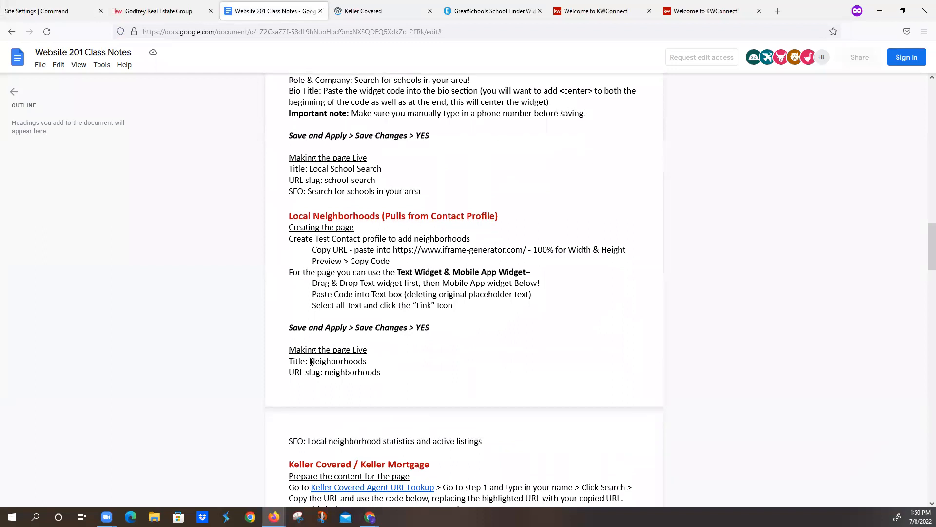
scroll(311, 362, down, 6)
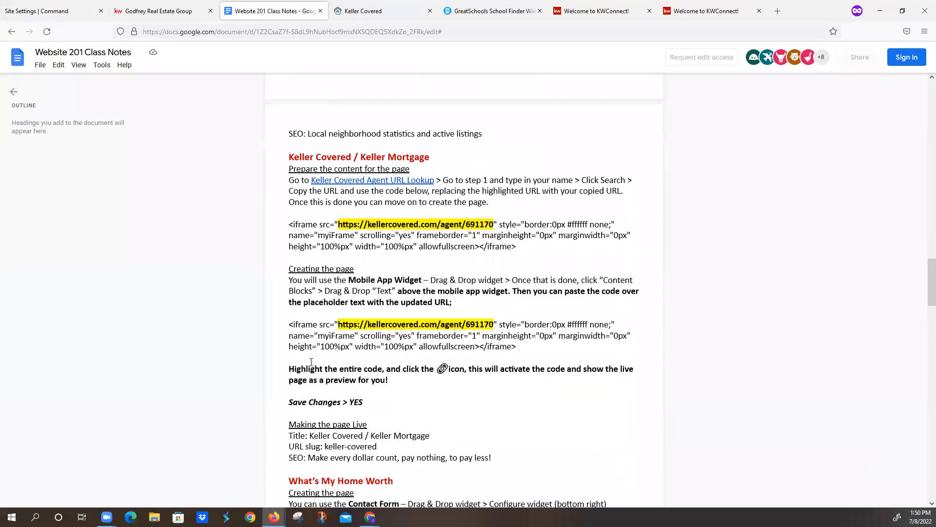
scroll(311, 362, down, 4)
scroll(311, 362, up, 14)
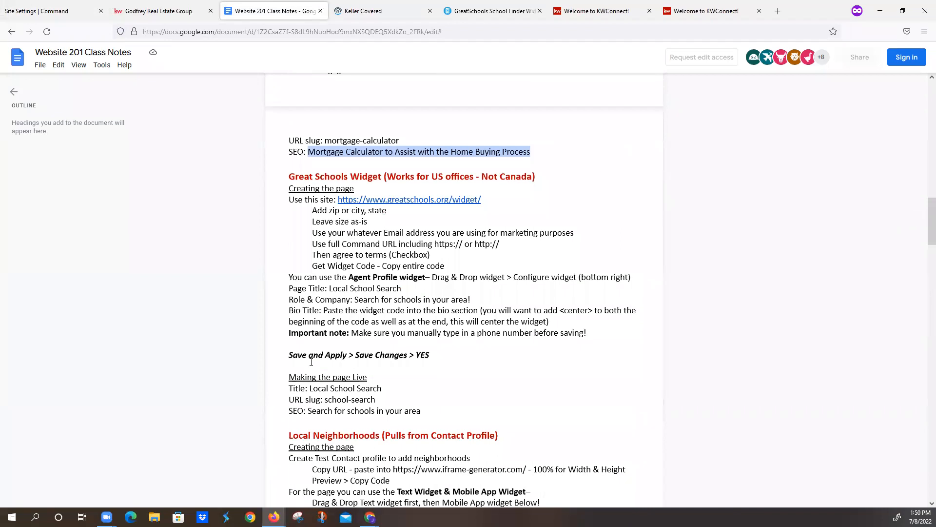
drag(310, 388, 382, 389)
key(ctrl+c)
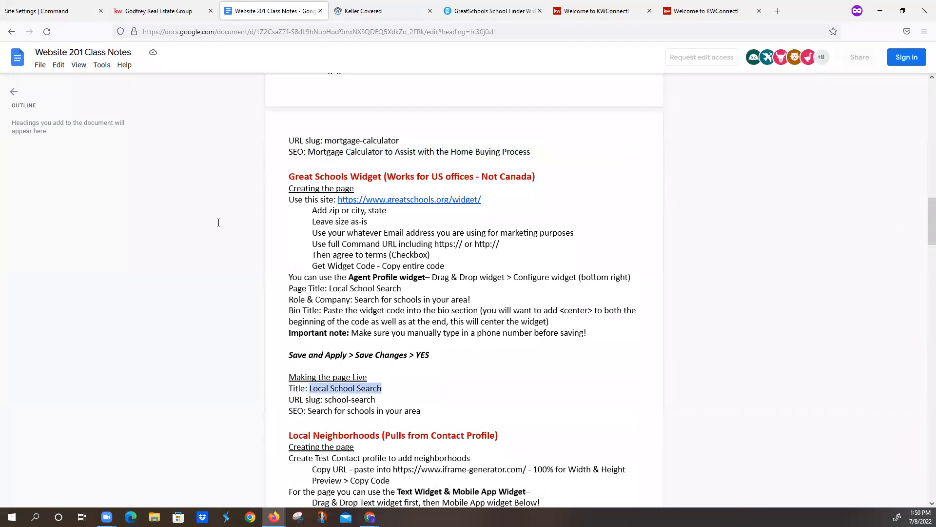
click(87, 14)
double_click(325, 255)
key(ctrl+a)
key(ctrl+v)
- Copy the slug school-search from the class notes and set it as the new page's URL slug
click(258, 16)
click(337, 400)
drag(328, 400, 375, 399)
key(ctrl+c)
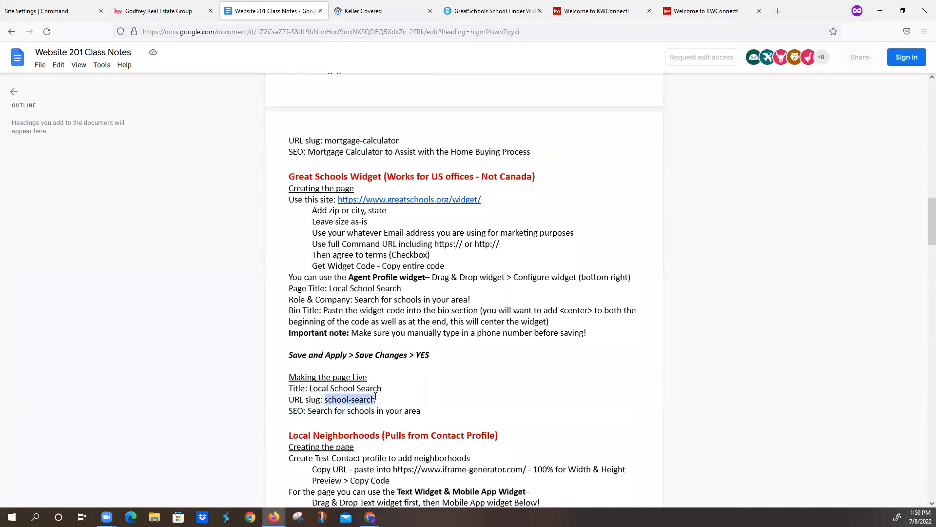
click(69, 11)
key(Tab)
key(ctrl+v)
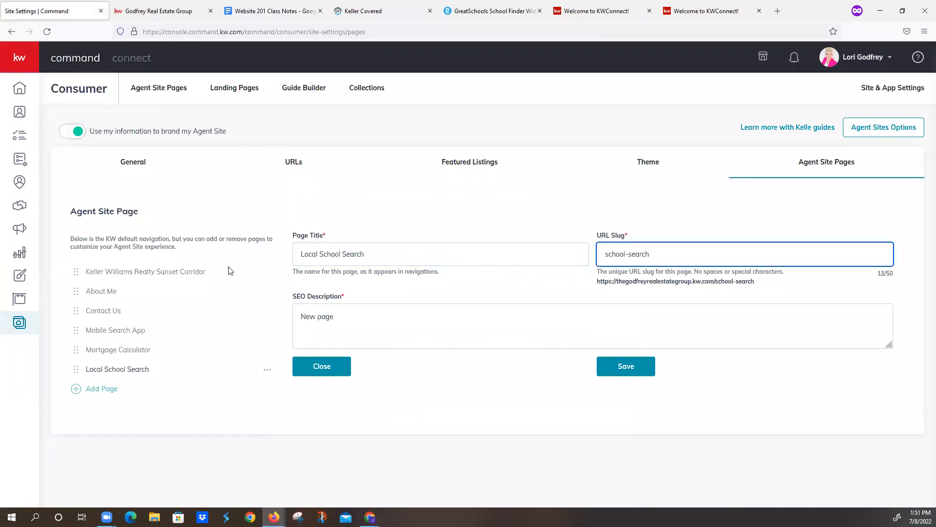
- Set the SEO description to "Search for schools in your area" from the notes and save the page
click(266, 11)
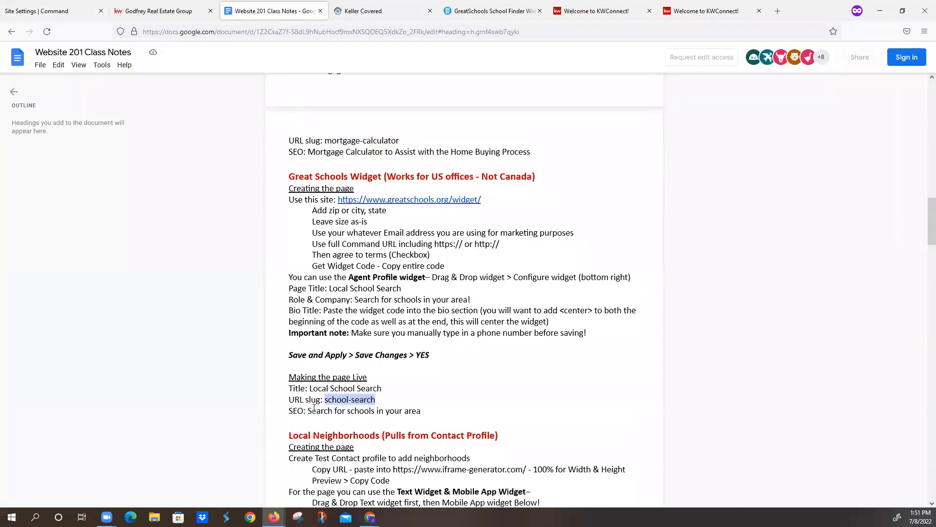
drag(308, 410, 423, 410)
key(ctrl+c)
click(40, 13)
click(360, 336)
key(ctrl+a)
key(ctrl+v)
click(620, 366)
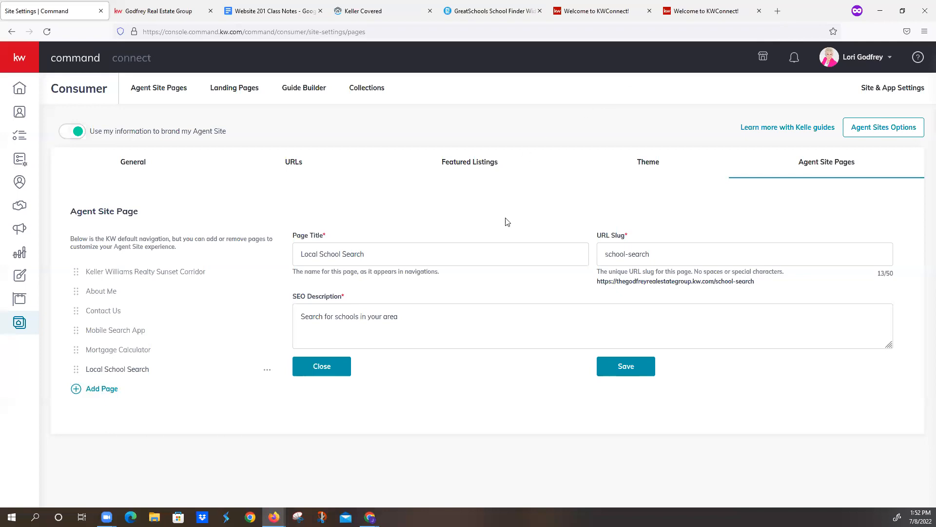
- Set the browser zoom of the site settings page to 110%
click(924, 31)
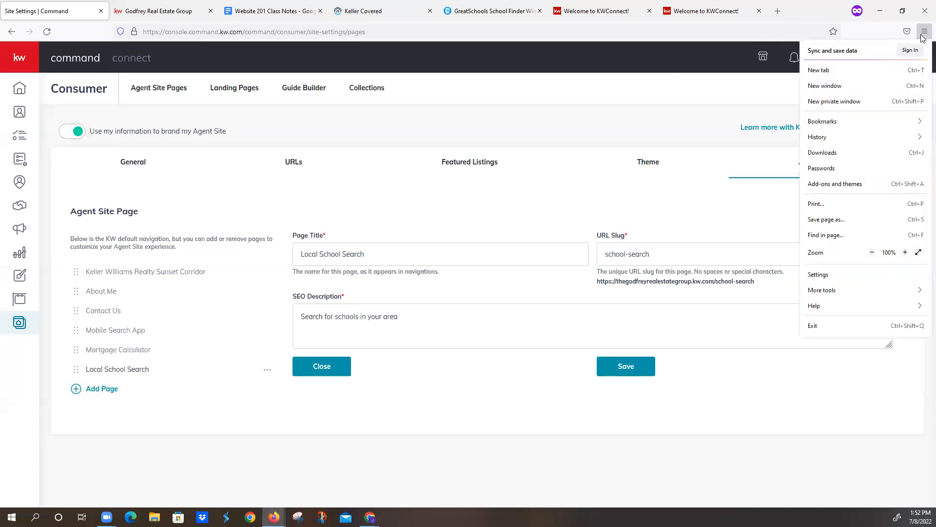
click(872, 252)
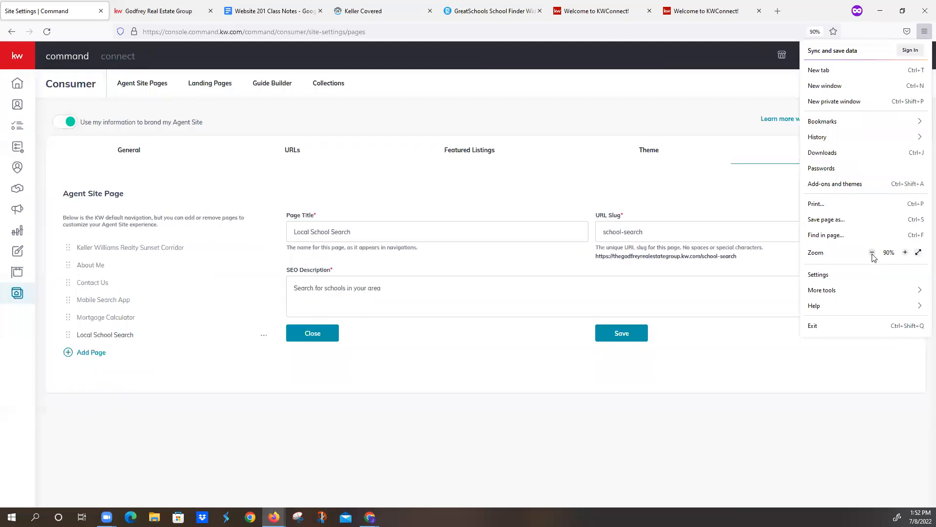
click(873, 252)
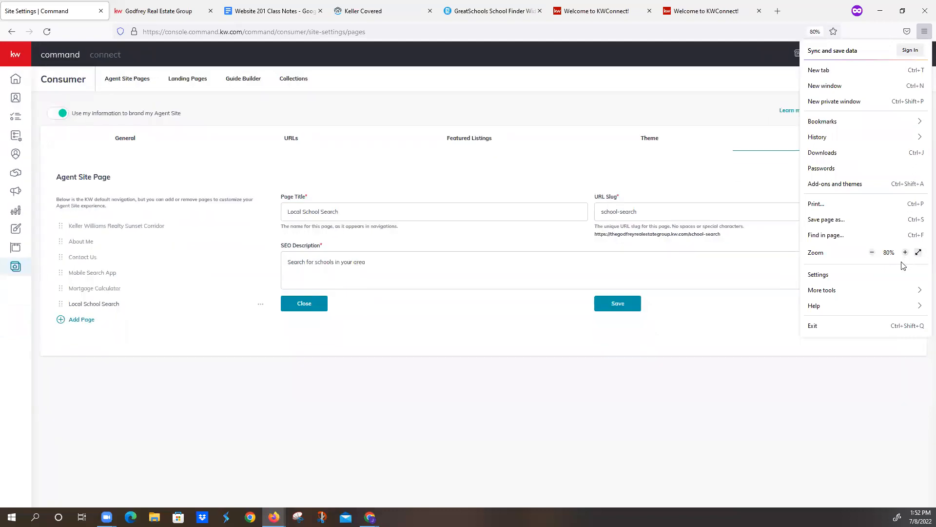
click(905, 252)
click(905, 253)
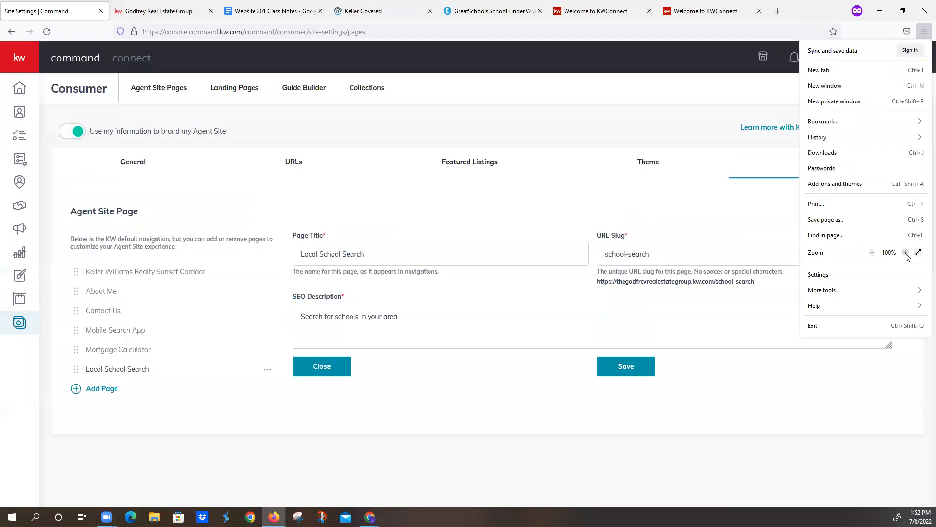
click(905, 253)
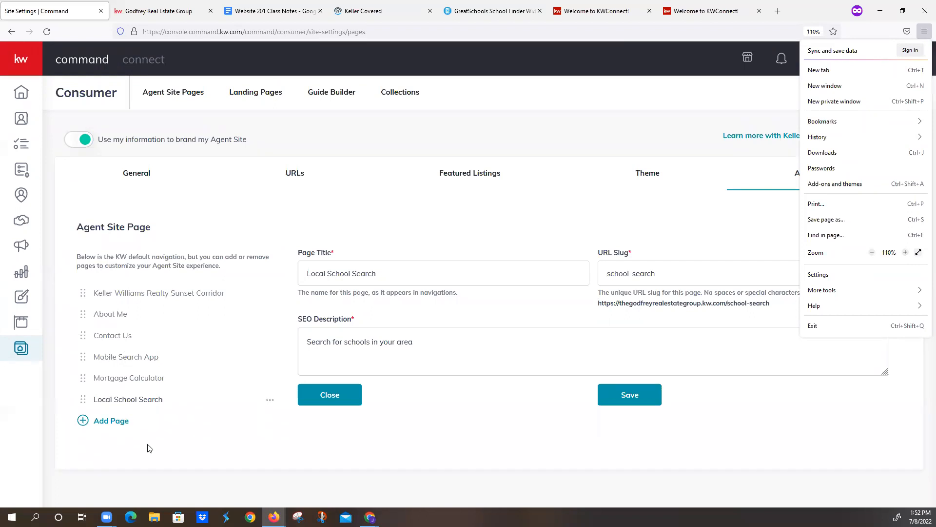
click(186, 468)
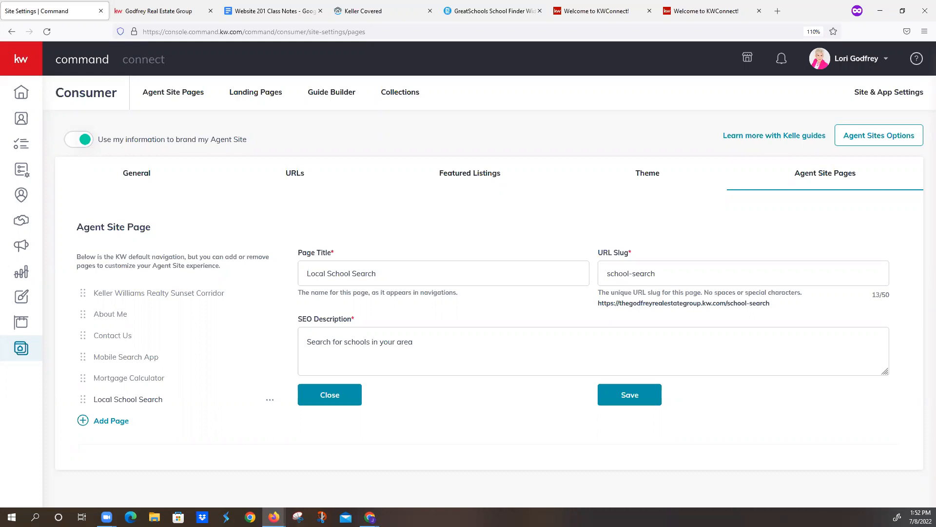
- Add another navigation page to the agent site using the Keller Covered/Keller Mortgage page
click(83, 422)
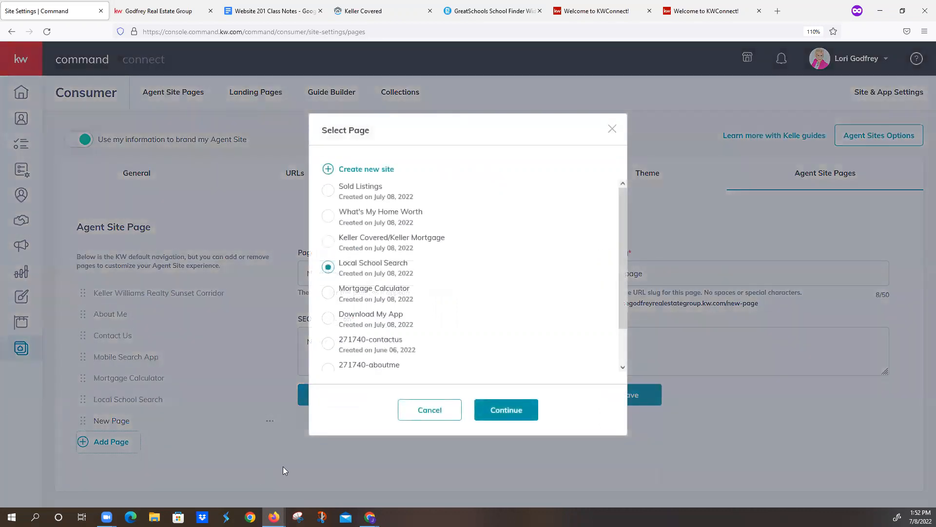
click(328, 241)
click(508, 412)
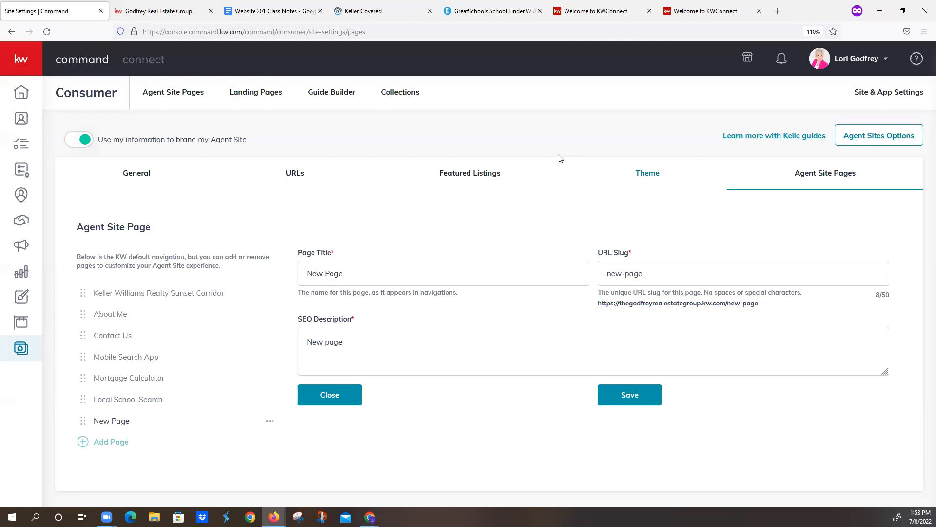
- Close the Keller Covered, GreatSchools and both KWConnect pages, keeping the site settings, agent site and class notes open
click(430, 11)
click(429, 10)
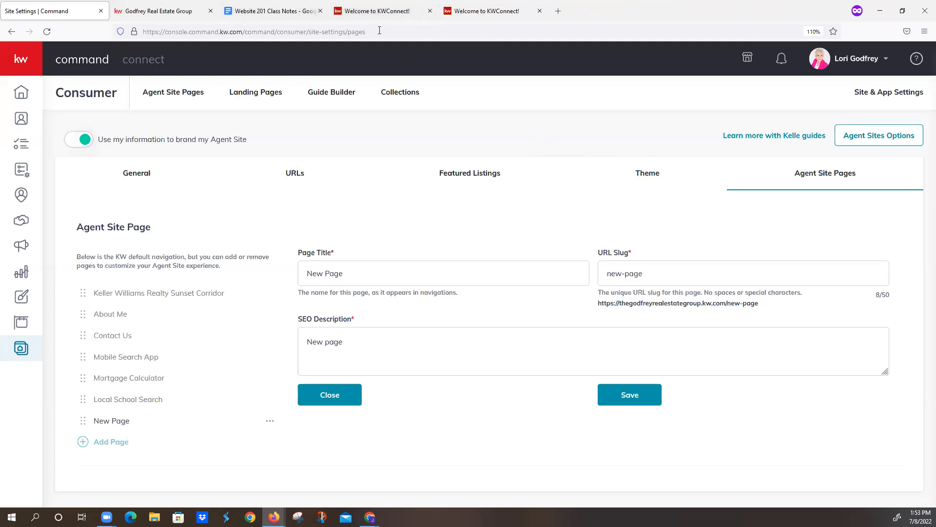
click(430, 11)
click(430, 10)
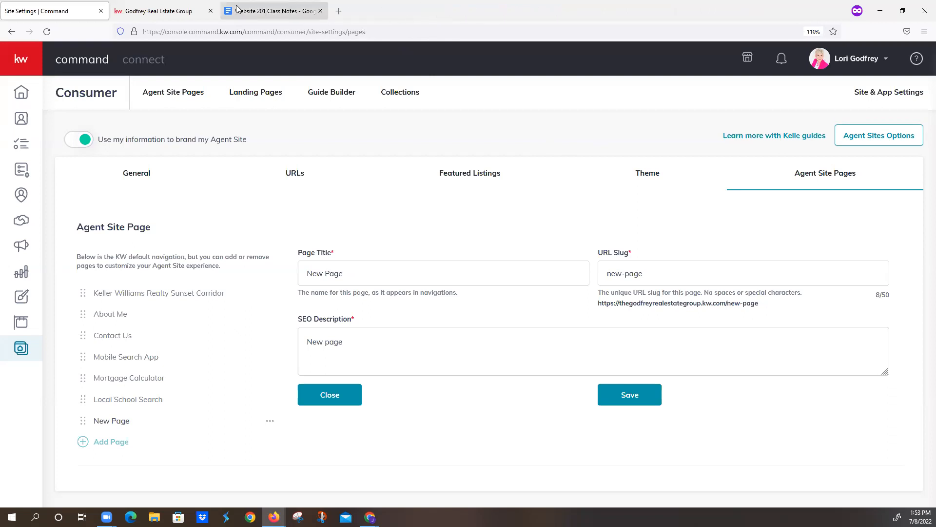
- Find the title "Keller Covered / Keller Mortgage" in the class notes and copy it into the new page's title
click(259, 11)
scroll(363, 322, down, 8)
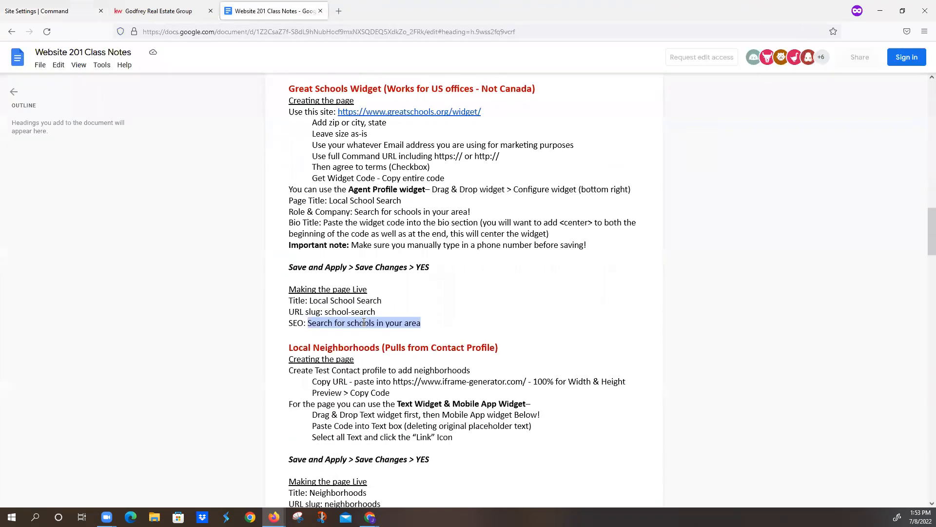
scroll(363, 323, down, 6)
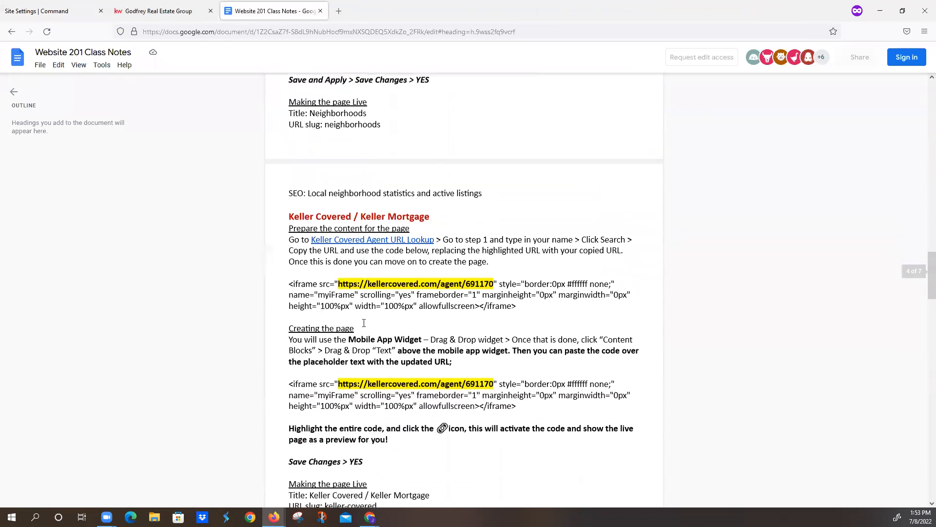
drag(287, 338, 403, 328)
click(377, 359)
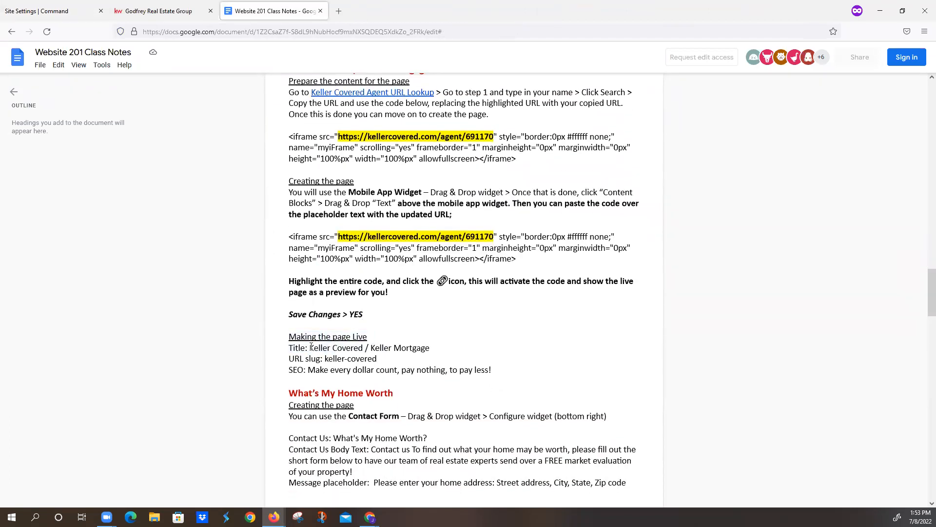
drag(310, 347, 434, 350)
key(ctrl+c)
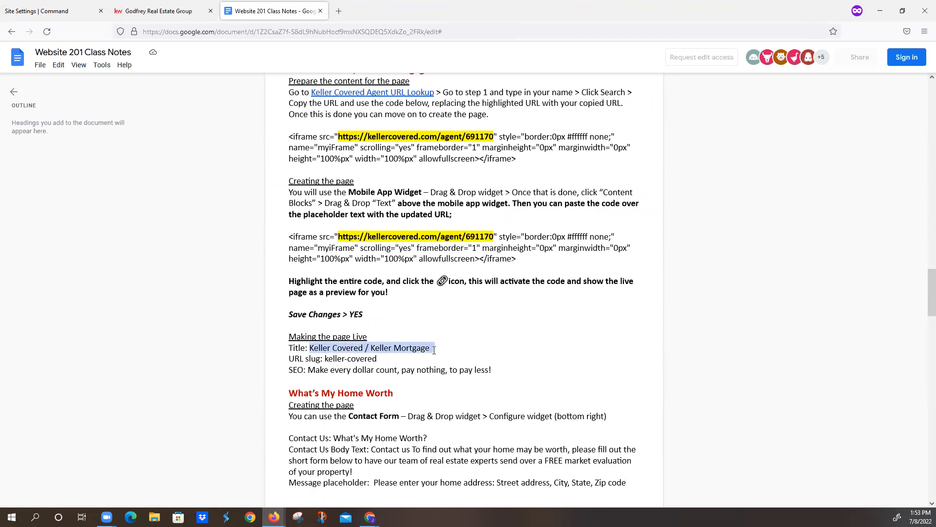
click(35, 11)
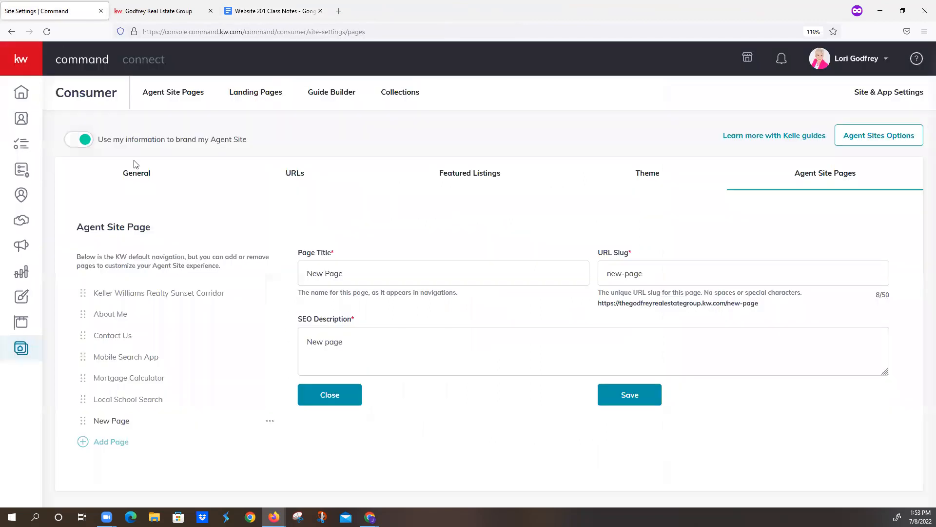
drag(349, 269, 232, 270)
key(ctrl+v)
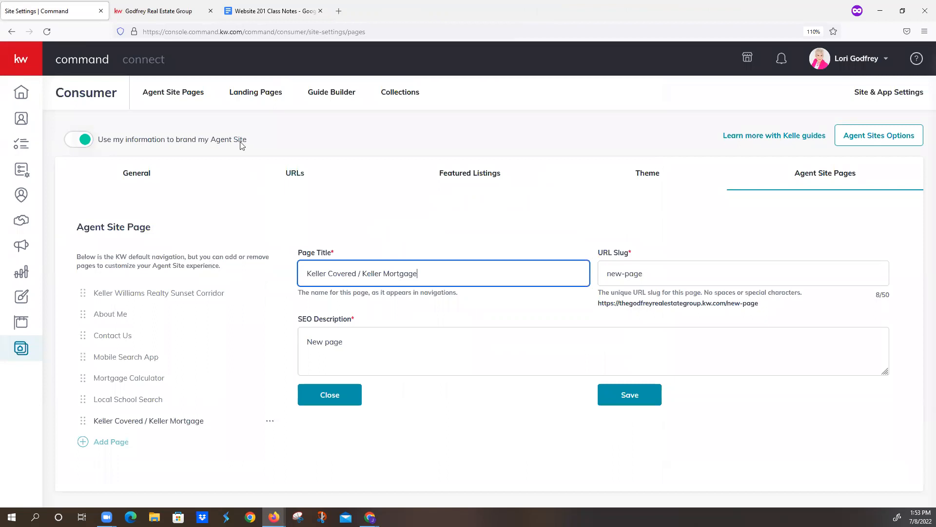
- Copy the slug keller-covered from the class notes and set it as the new page's URL slug
click(255, 10)
drag(326, 358, 381, 359)
key(ctrl+c)
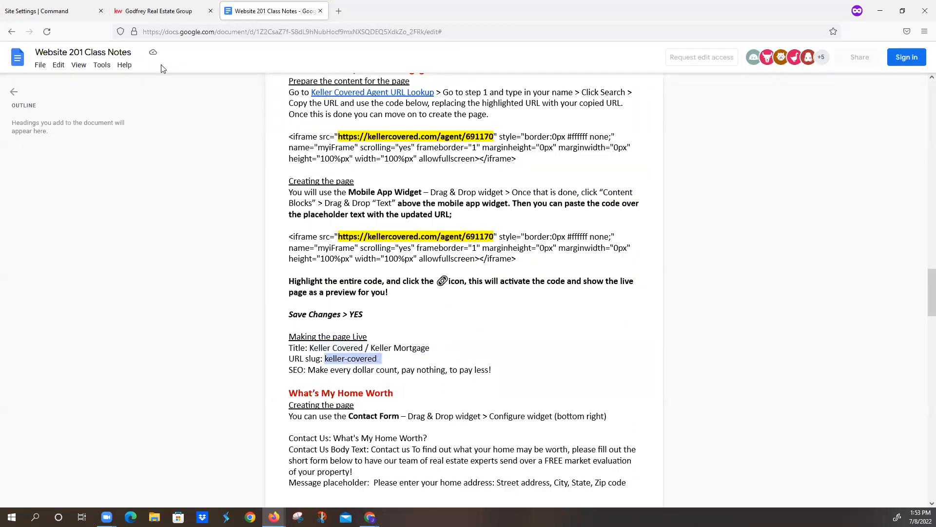
click(35, 12)
drag(716, 265, 454, 274)
key(ctrl+v)
- Set the SEO description to "Make every dollar count, pay nothing, to pay less!" from the notes and save the page
click(256, 12)
drag(307, 370, 491, 369)
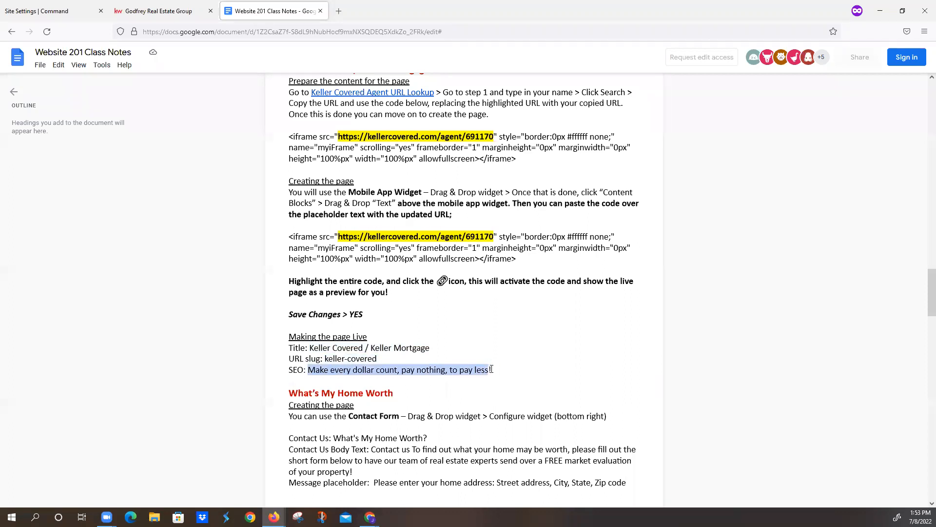
click(73, 11)
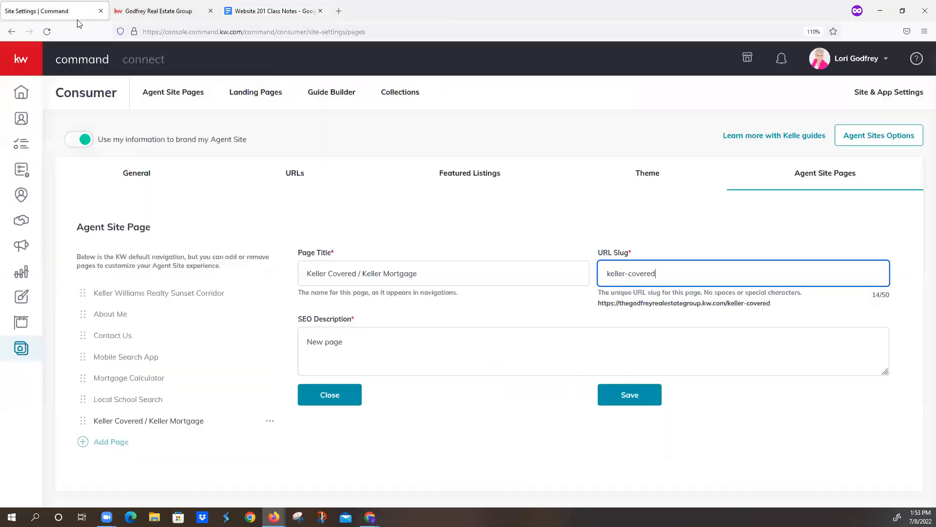
drag(367, 337, 240, 335)
text(Make every dollar count, pay nothing, to pay less!)
click(635, 393)
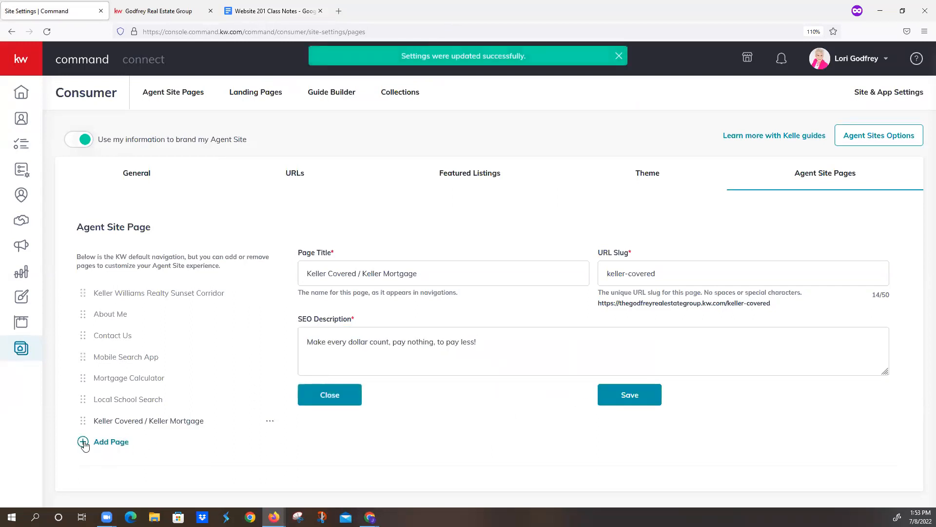
- Add another navigation page to the agent site using the What's My Home Worth page
click(84, 441)
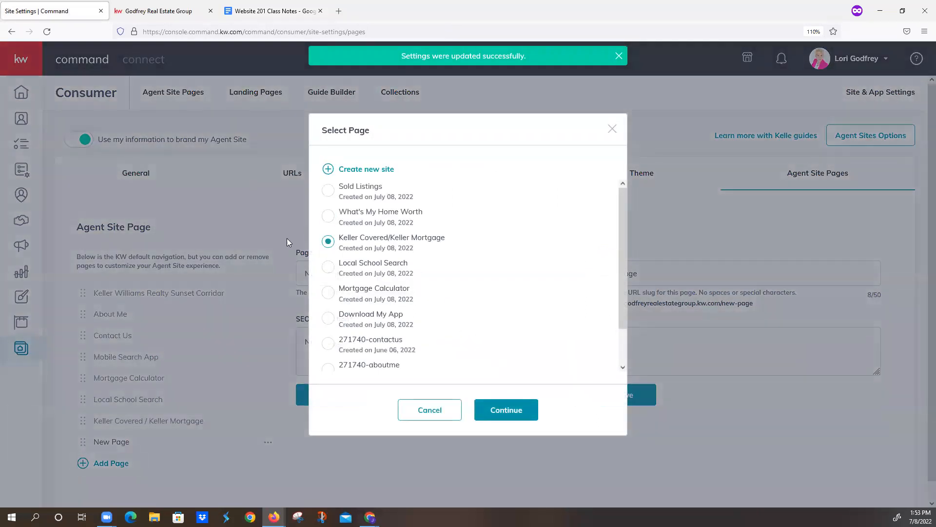
click(328, 217)
click(501, 409)
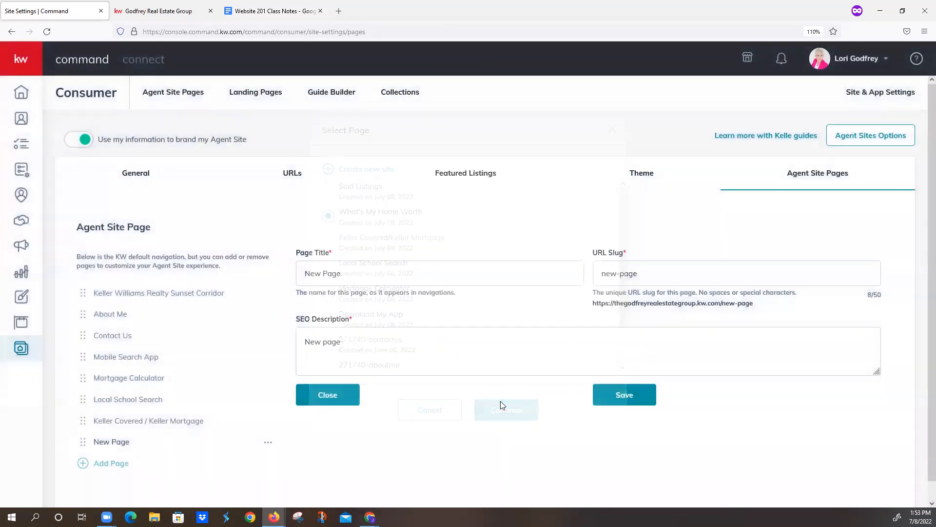
- Find the title "What's My Home Worth?" in the class notes and copy it into the new page's title
key(ctrl+Tab)
scroll(445, 256, down, 6)
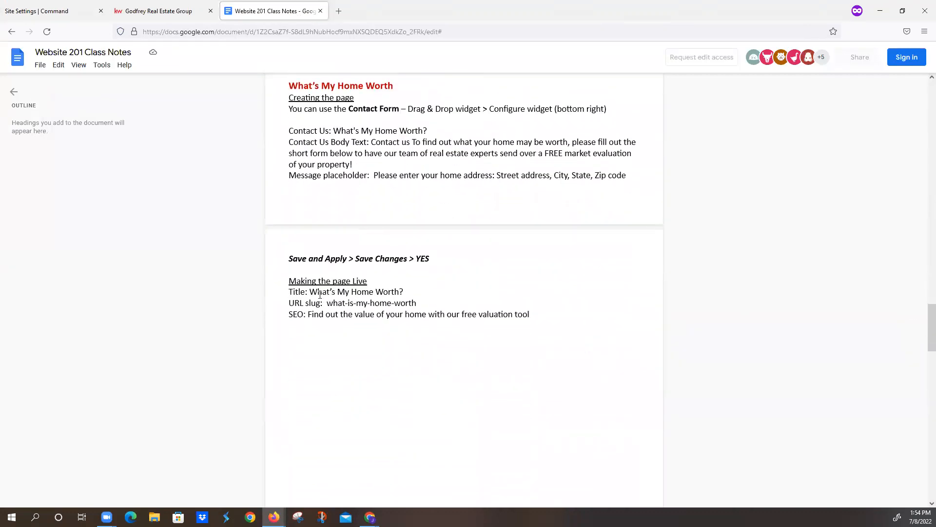
drag(312, 291, 409, 294)
key(ctrl+c)
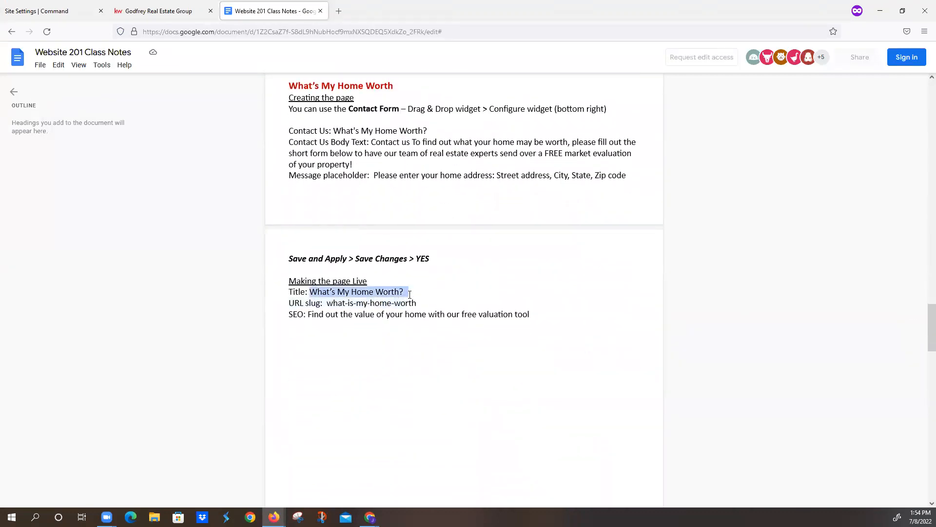
click(53, 10)
triple_click(366, 278)
key(ctrl+v)
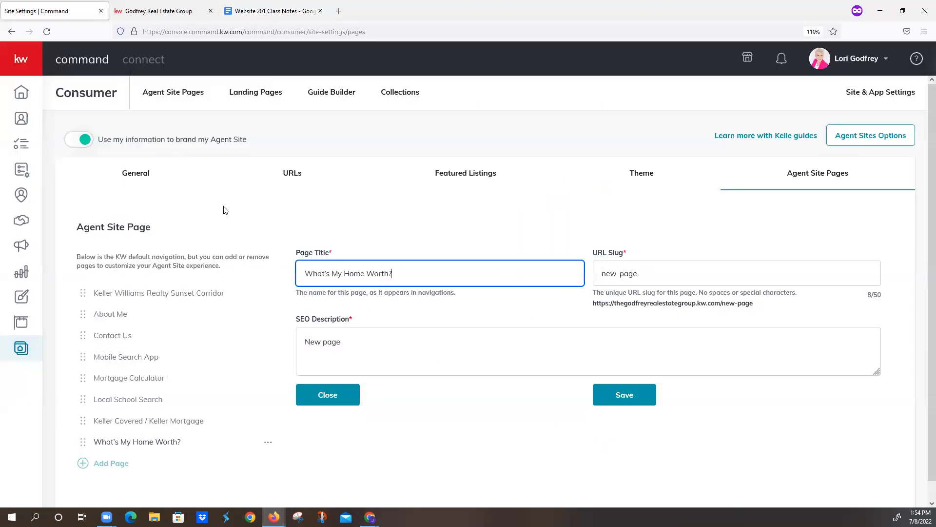
- Copy the slug what-is-my-home-worth from the class notes and set it as the What's My Home Worth? page's URL slug
click(271, 11)
drag(328, 304, 416, 305)
key(ctrl+c)
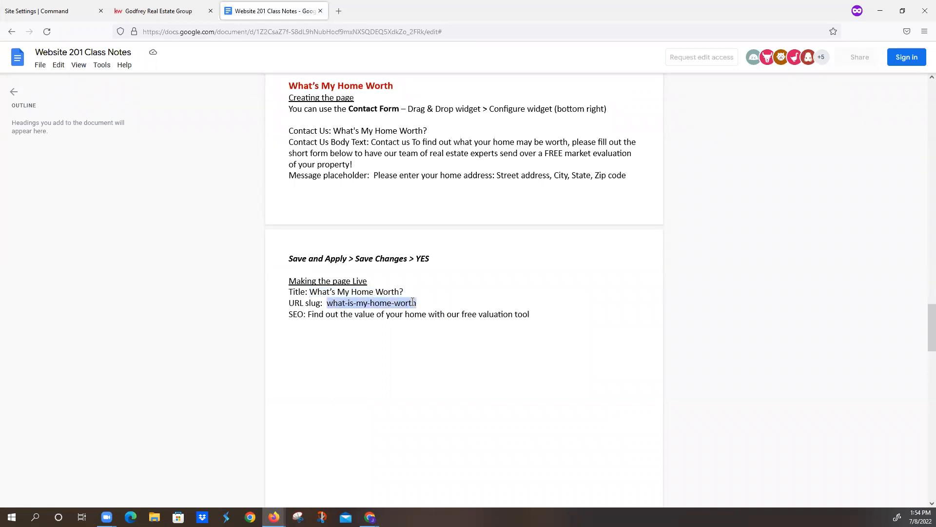
click(45, 14)
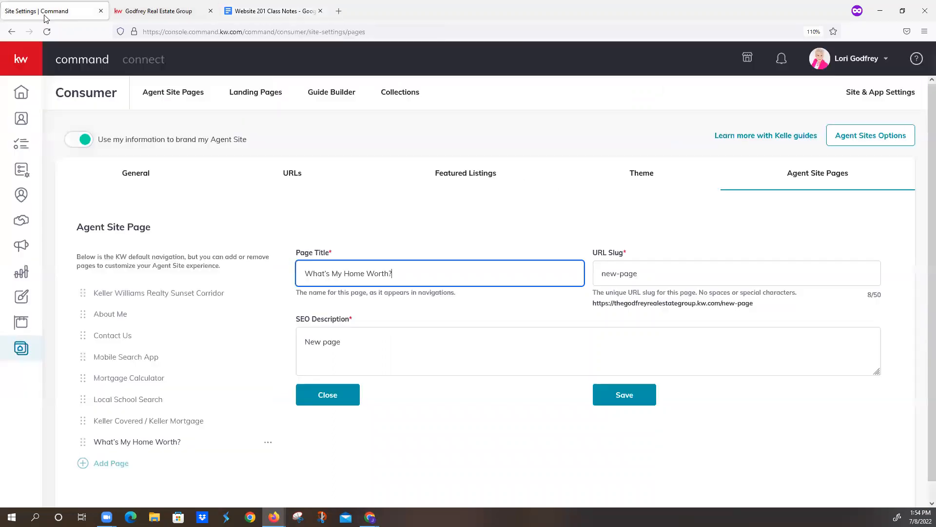
drag(673, 271, 450, 243)
key(ctrl+a)
key(ctrl+v)
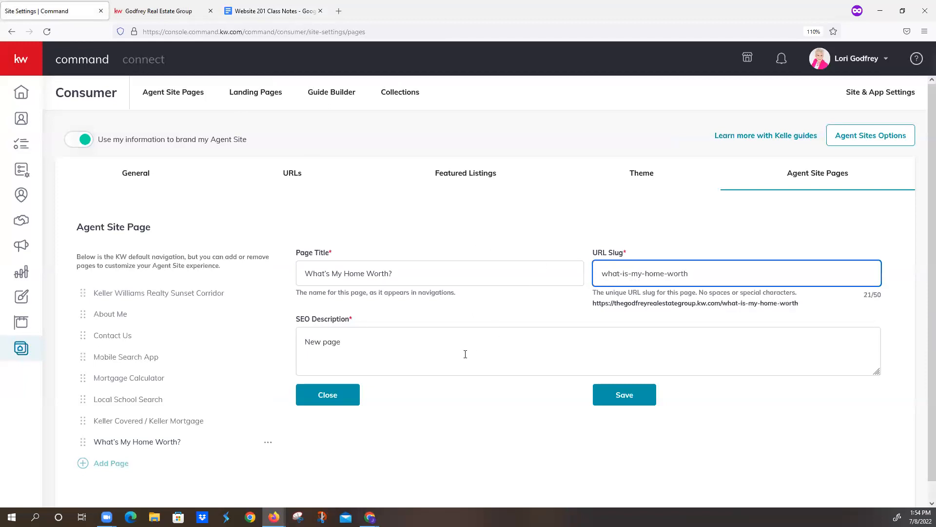
- Set the SEO description to "Find out the value of your home with our free valuation tool" from the notes and save the page
click(273, 11)
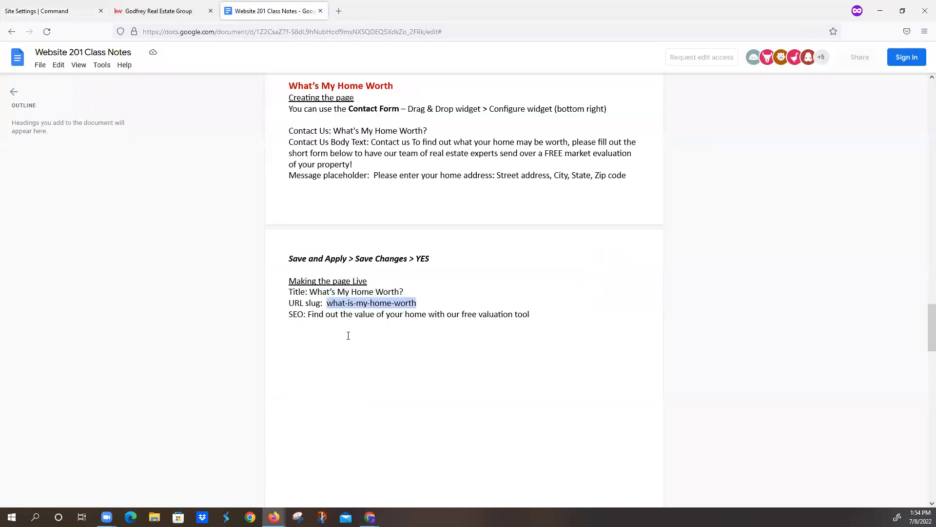
drag(309, 315, 533, 317)
key(ctrl+c)
click(45, 11)
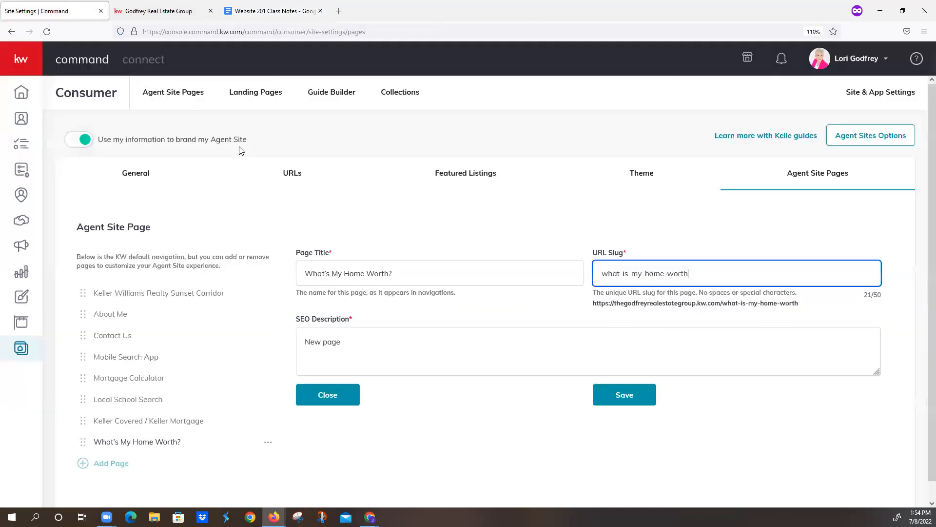
triple_click(376, 338)
key(ctrl+v)
click(620, 394)
- Add another navigation page to the agent site and title it "Sold Listings"
click(105, 463)
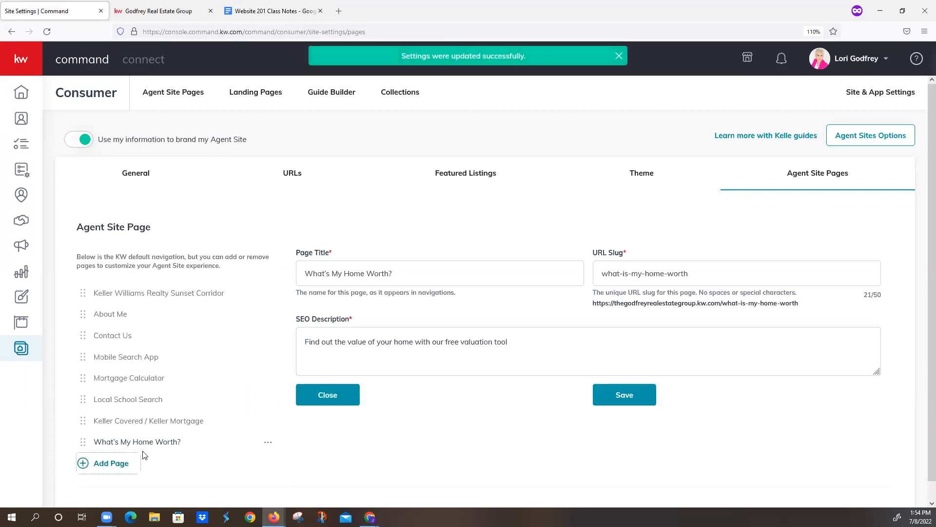
click(352, 186)
click(510, 408)
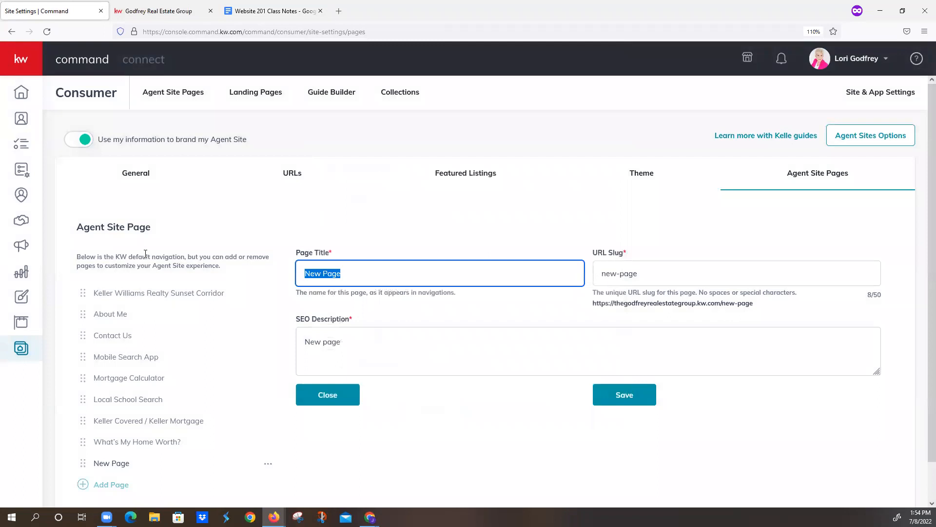
text(Sold Lis)
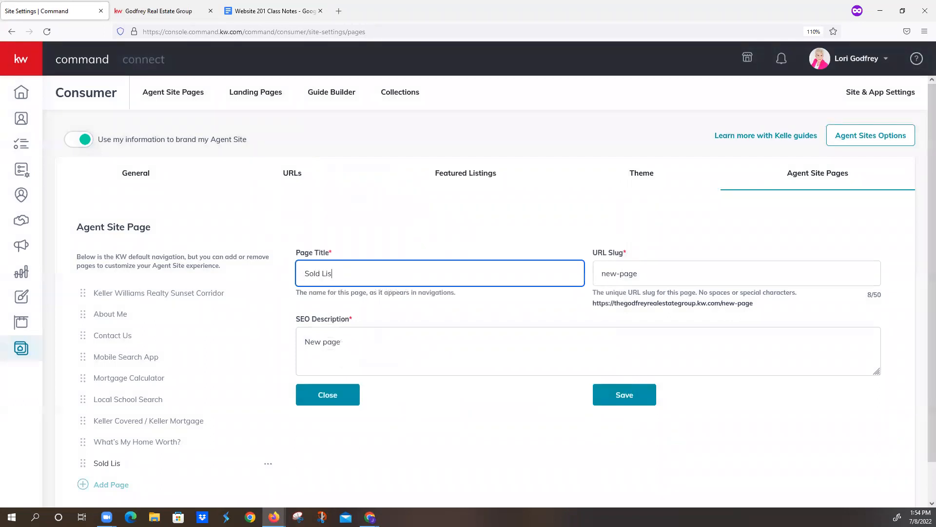
text(tings)
key(Tab)
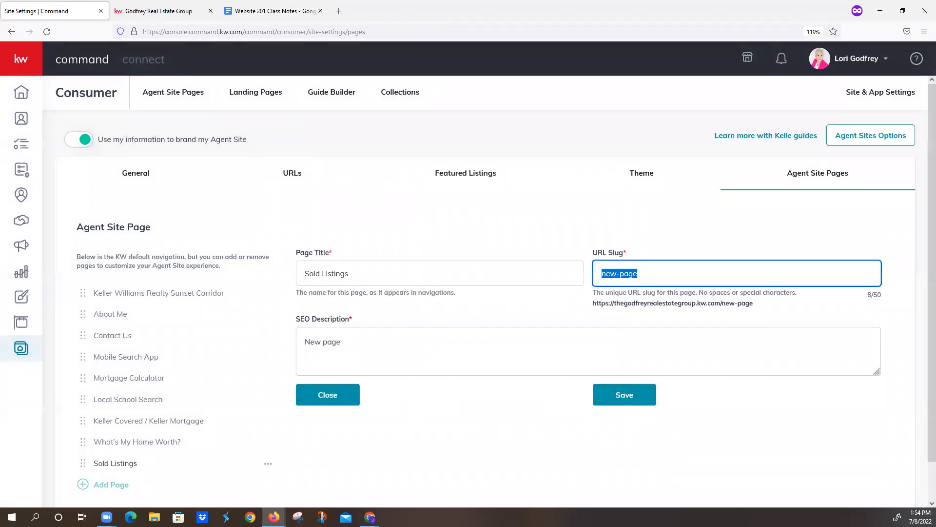
- Set the Sold Listings URL slug to sold-listings and its SEO description to "Check out our recently sold homes!", and save the page
text(sold-)
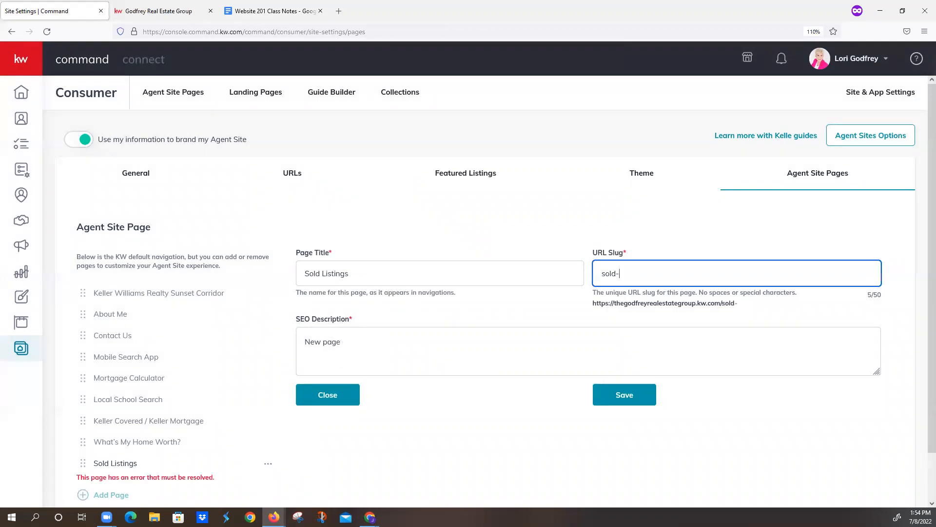
text(listings)
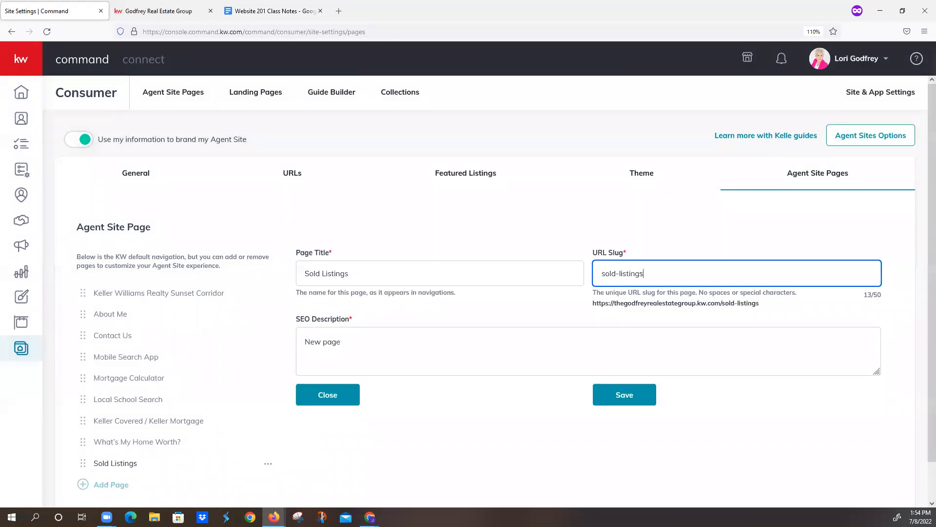
triple_click(326, 335)
text(Check out our recently)
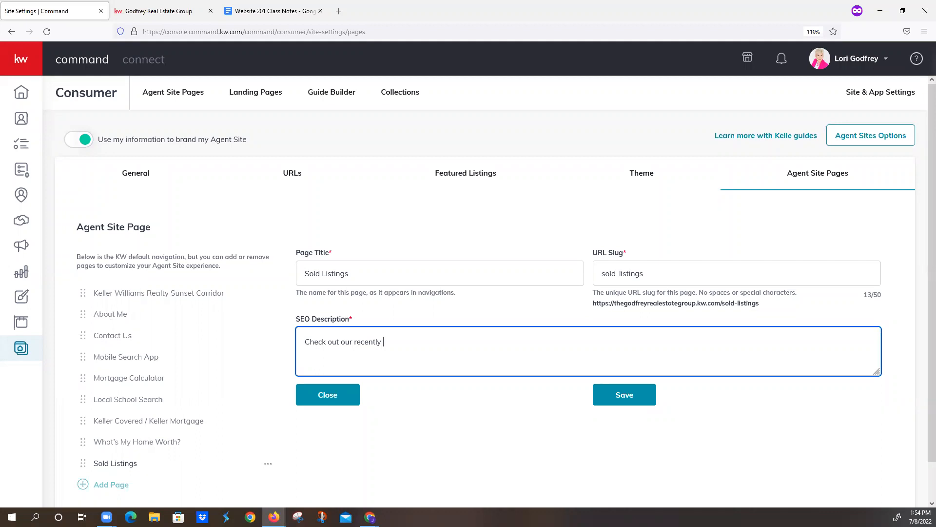
text( sold homes!)
click(595, 396)
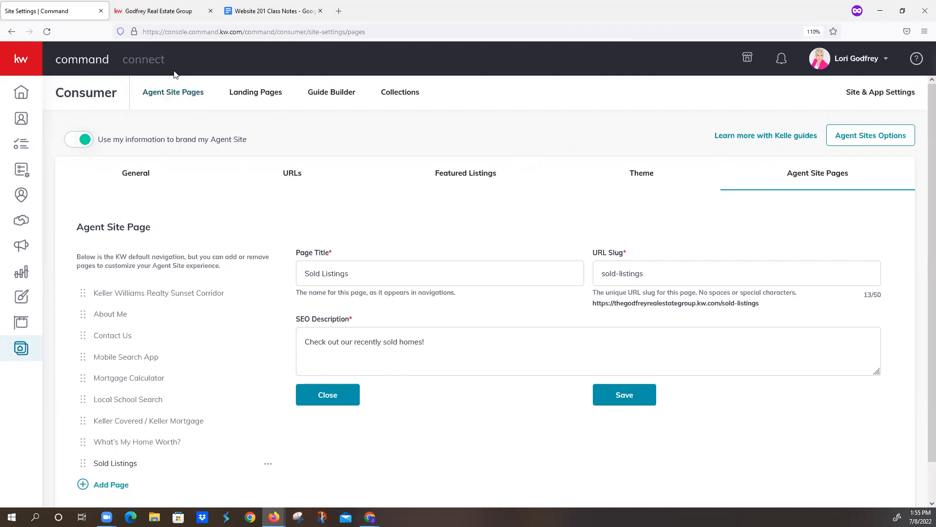
- Close the old agent site tab, reopen the configured site from the agent site page list with location access blocked, and review its home page
click(170, 96)
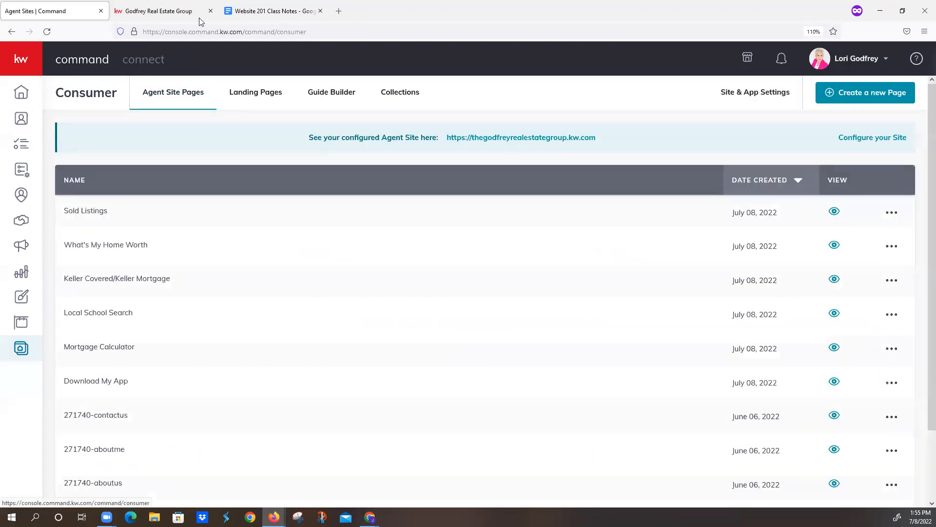
click(210, 11)
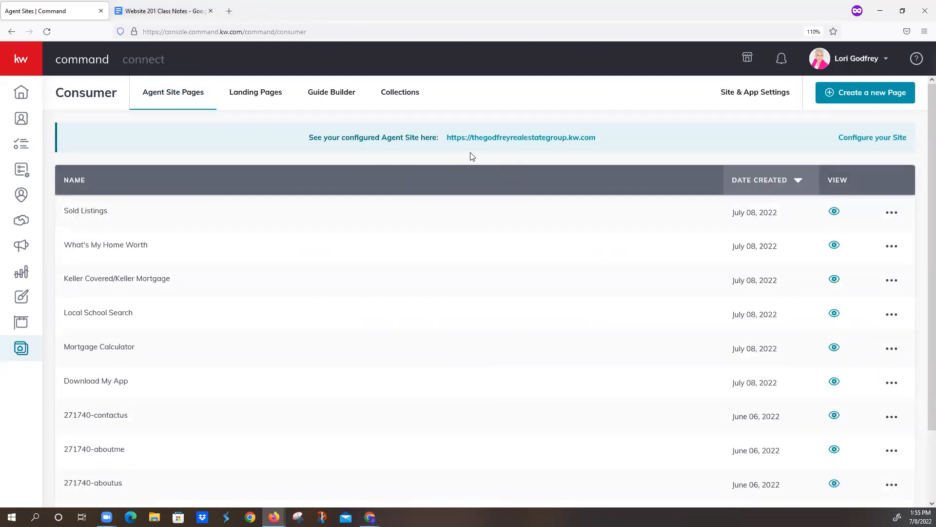
click(497, 138)
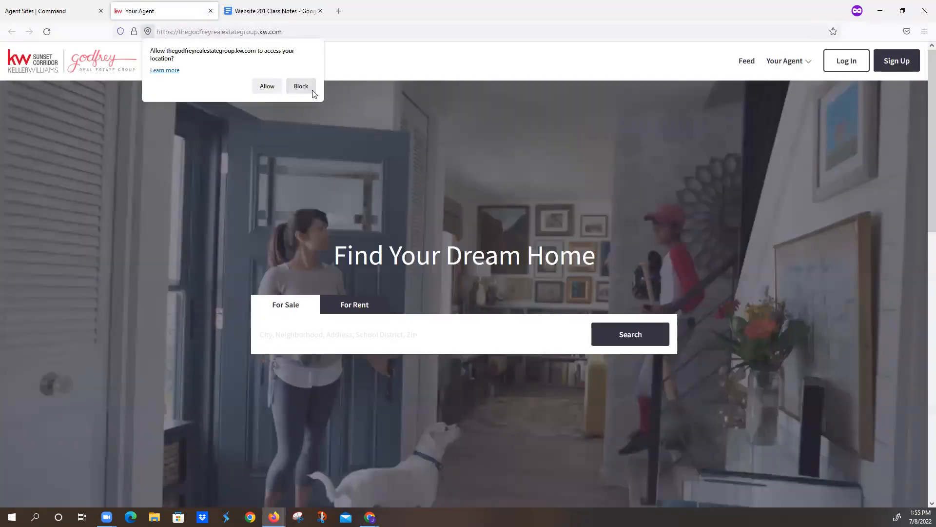
click(303, 87)
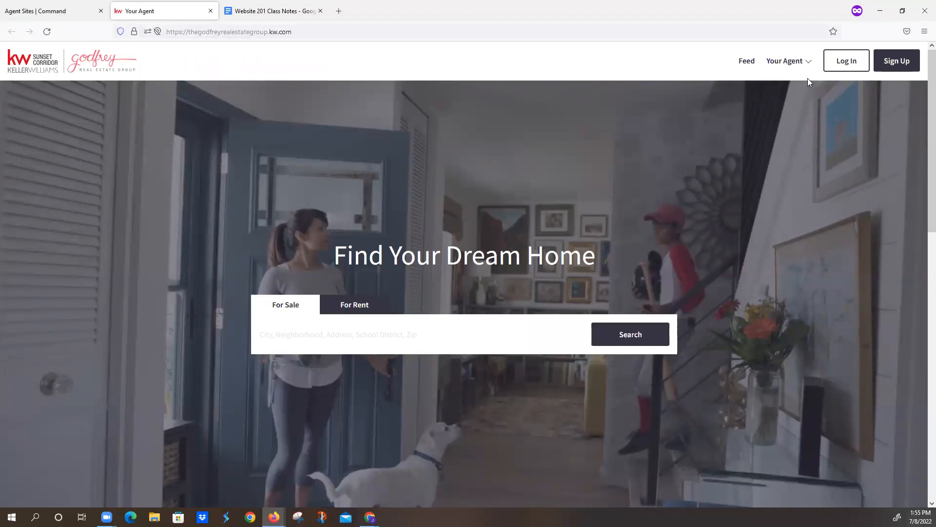
scroll(701, 163, down, 10)
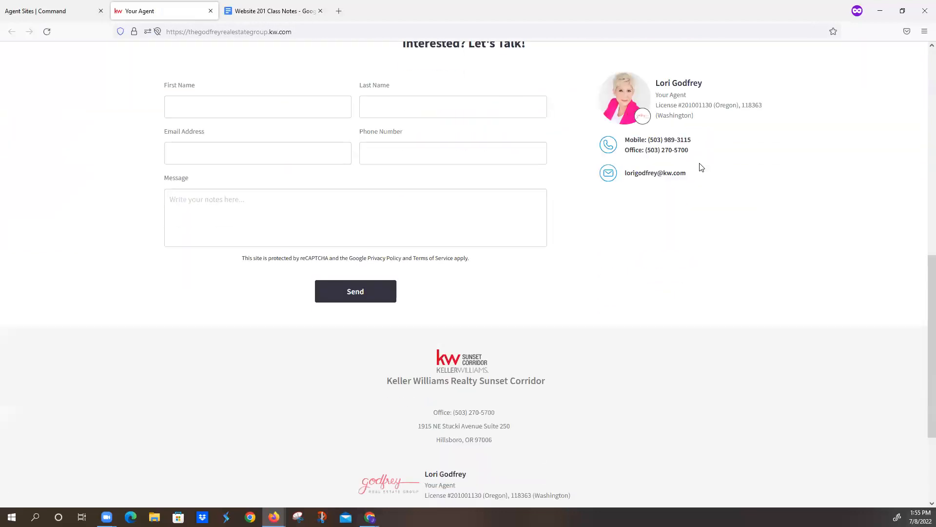
scroll(701, 167, down, 3)
scroll(700, 167, up, 15)
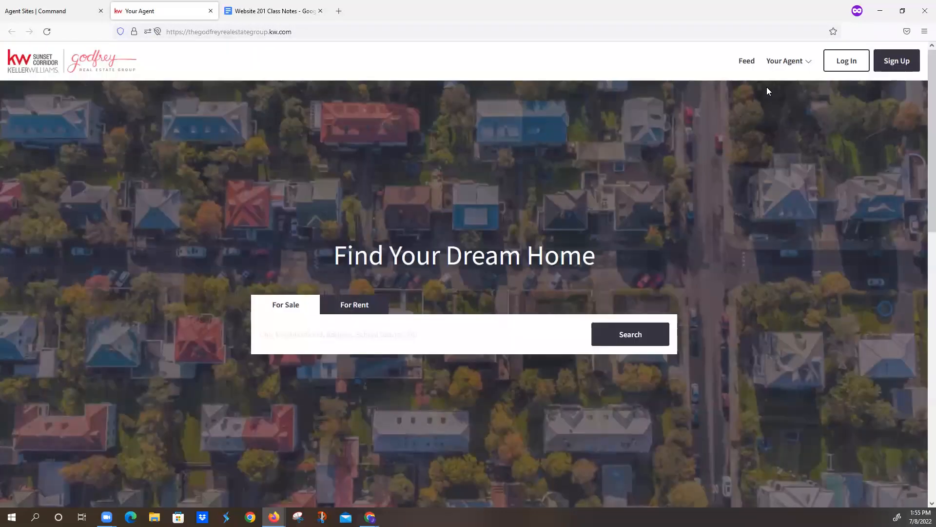
- Check the Keller Williams Realty Sunset Corridor, About Me and Contact Us pages on the live agent site
click(790, 63)
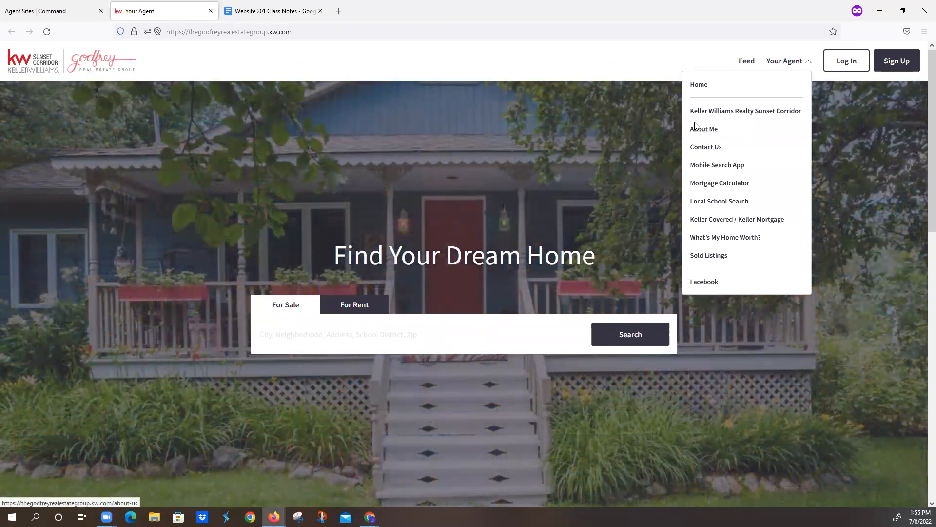
click(695, 126)
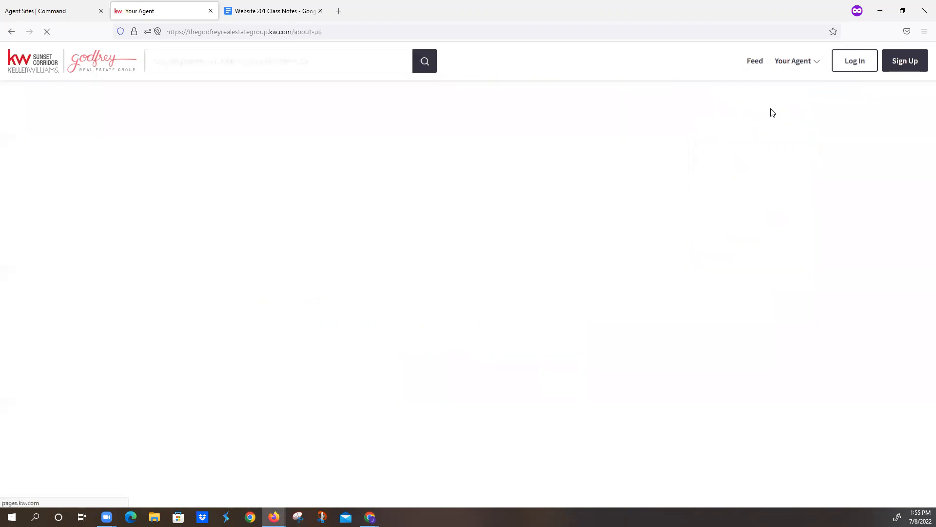
click(791, 61)
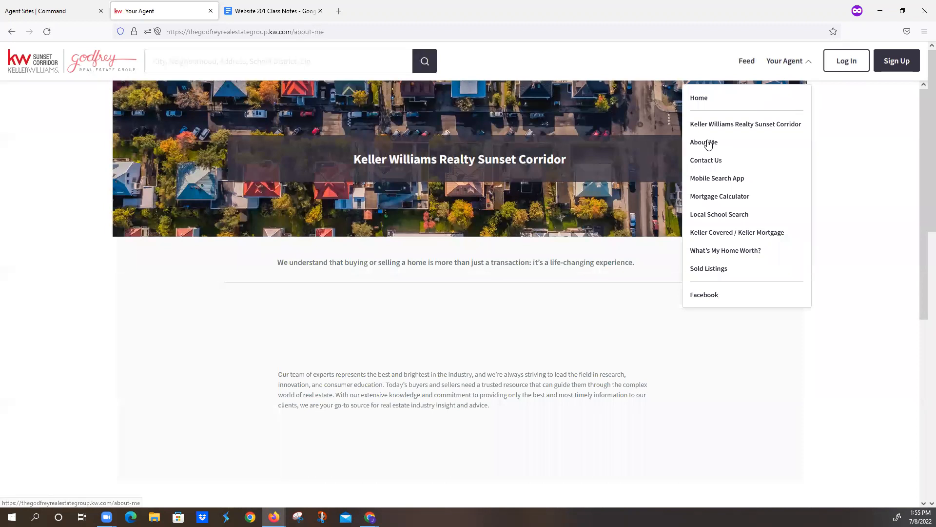
click(708, 145)
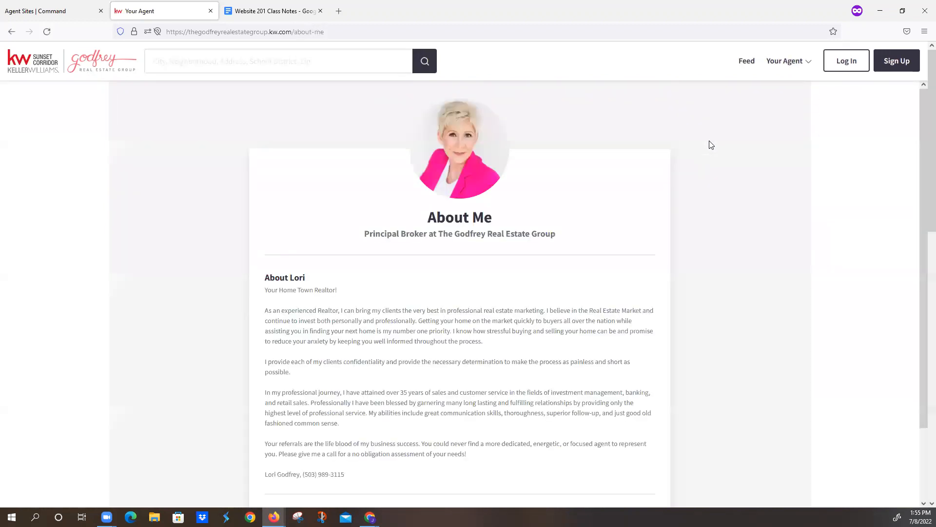
click(784, 63)
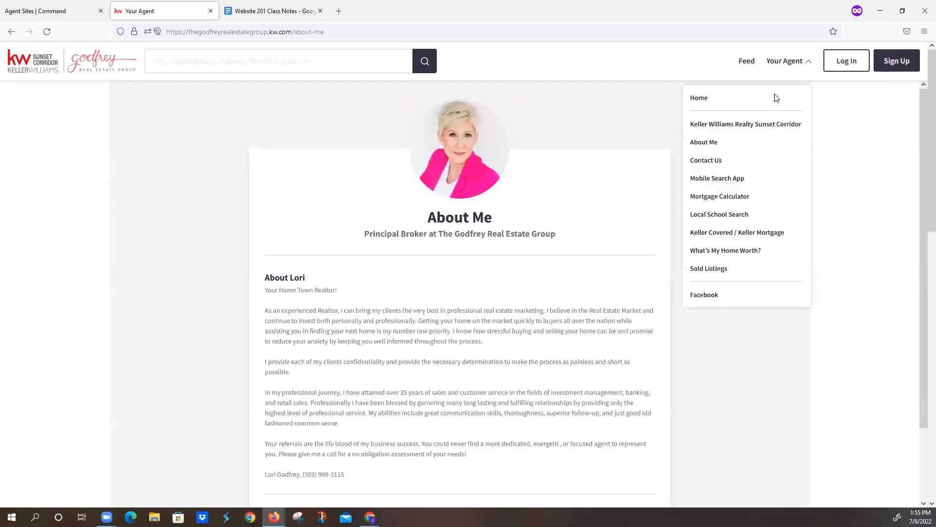
click(713, 162)
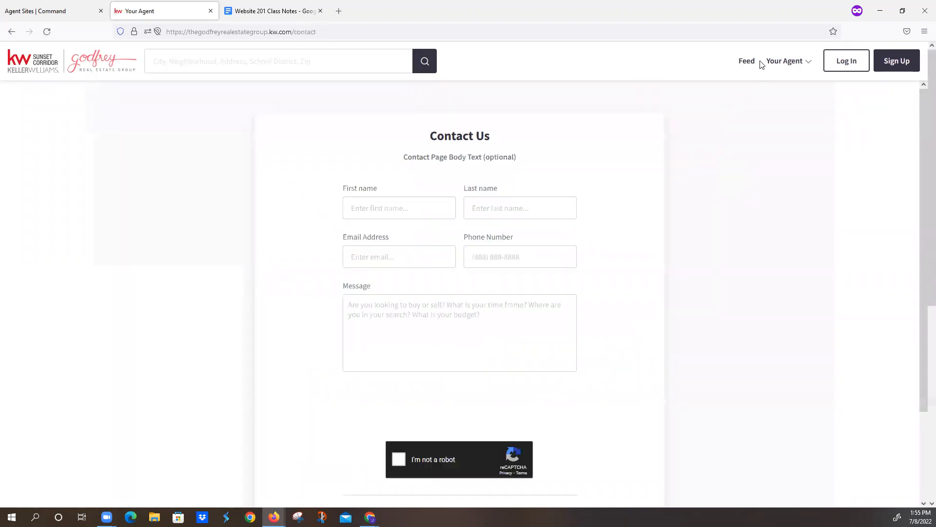
- Check the Mobile Search App and Mortgage Calculator pages on the live agent site
click(776, 62)
click(735, 179)
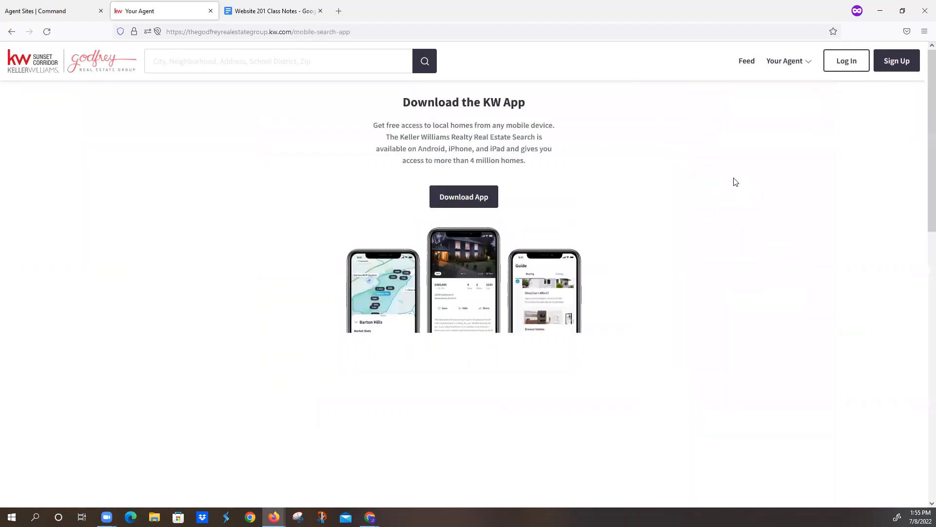
click(774, 62)
click(720, 196)
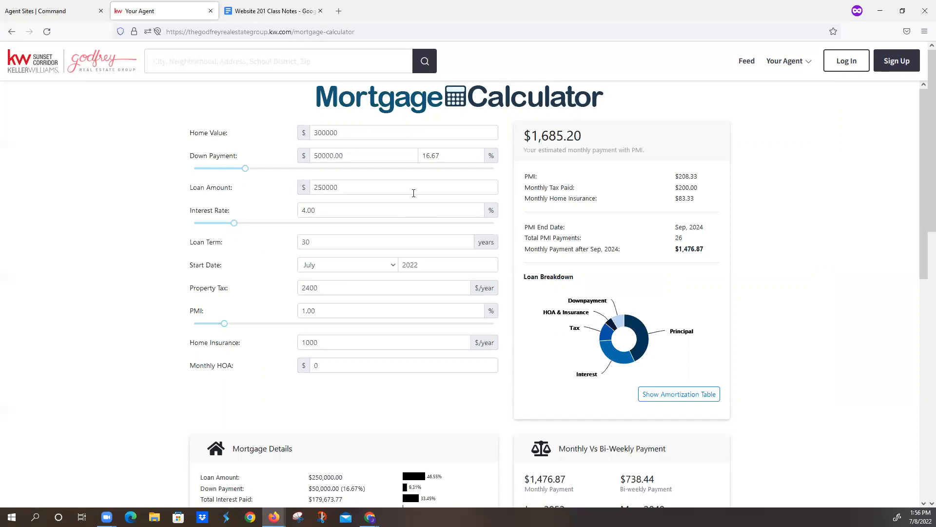
- Open the Local School Search page on the live site and search for schools in Idaho Falls, ID
click(788, 59)
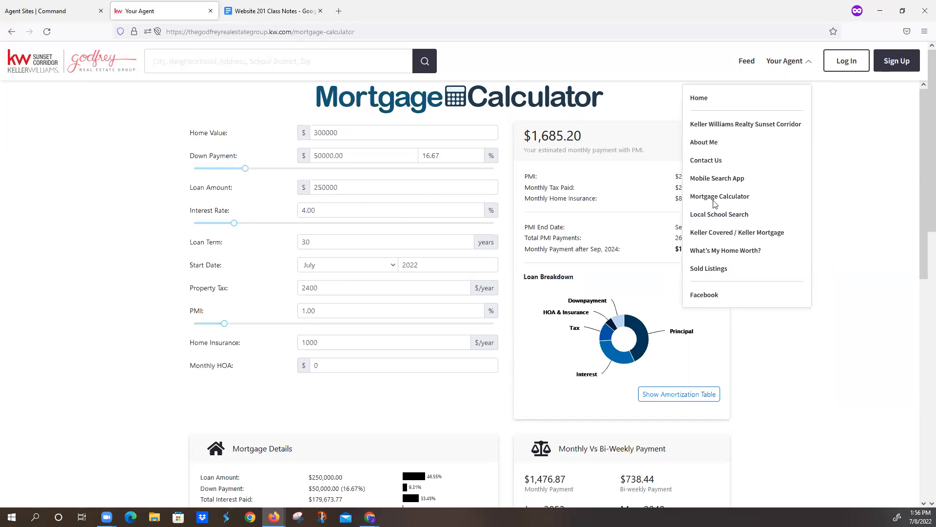
click(713, 216)
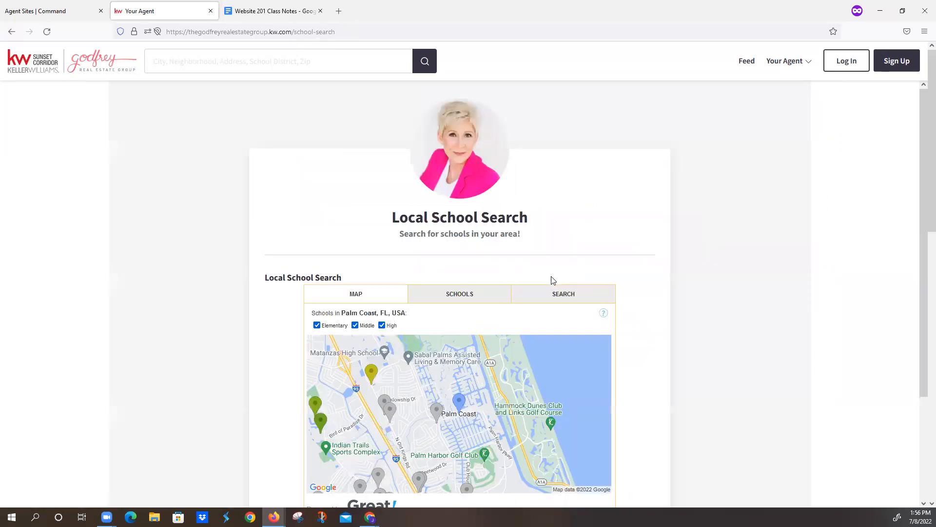
scroll(554, 279, down, 2)
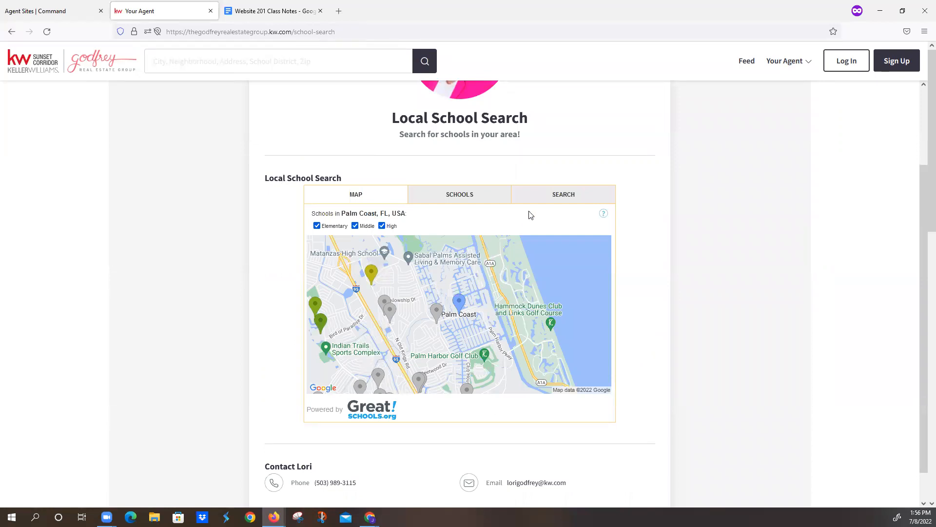
click(552, 198)
click(387, 266)
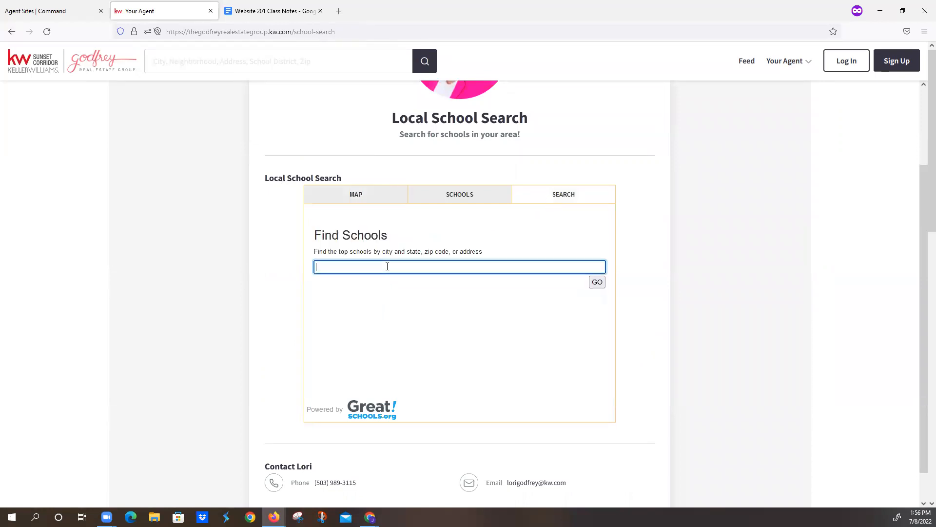
text(Idaho Falls, ID)
click(596, 283)
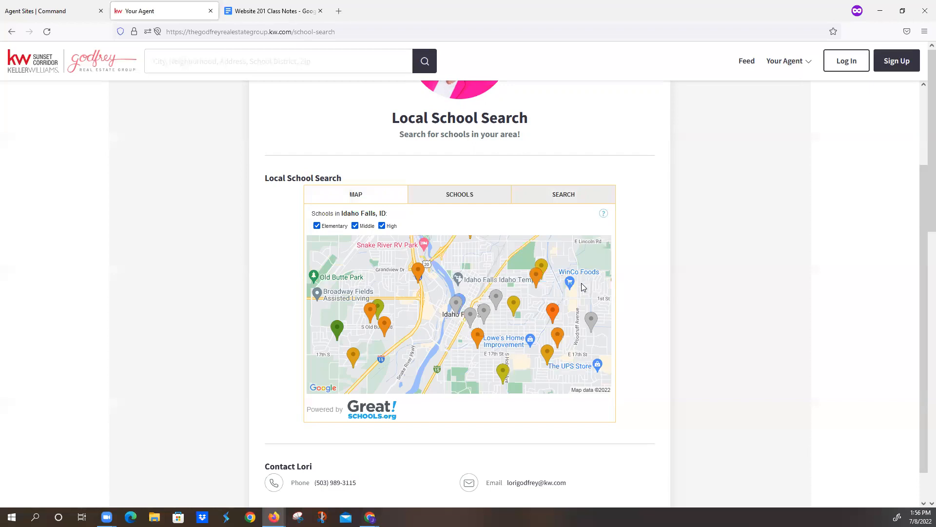
- View the Idaho Falls schools as a list and return to the map view
scroll(536, 293, down, 1)
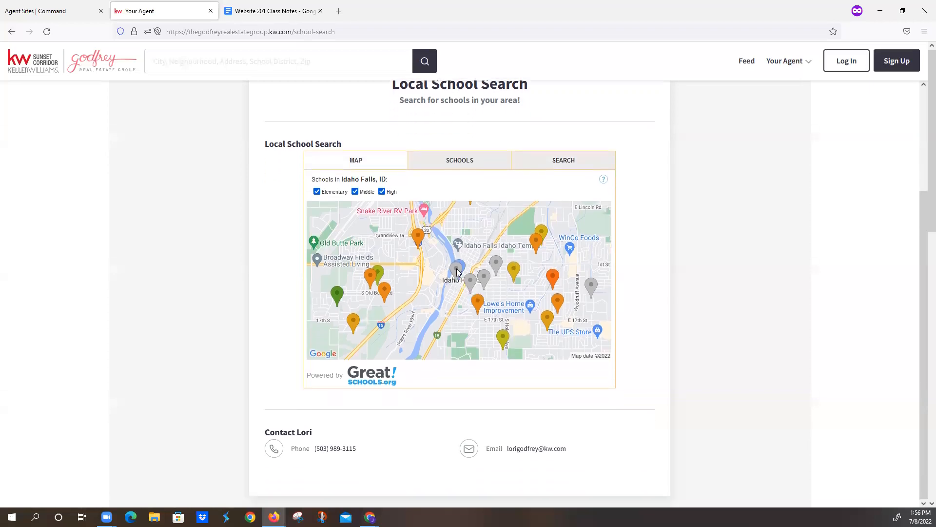
click(404, 264)
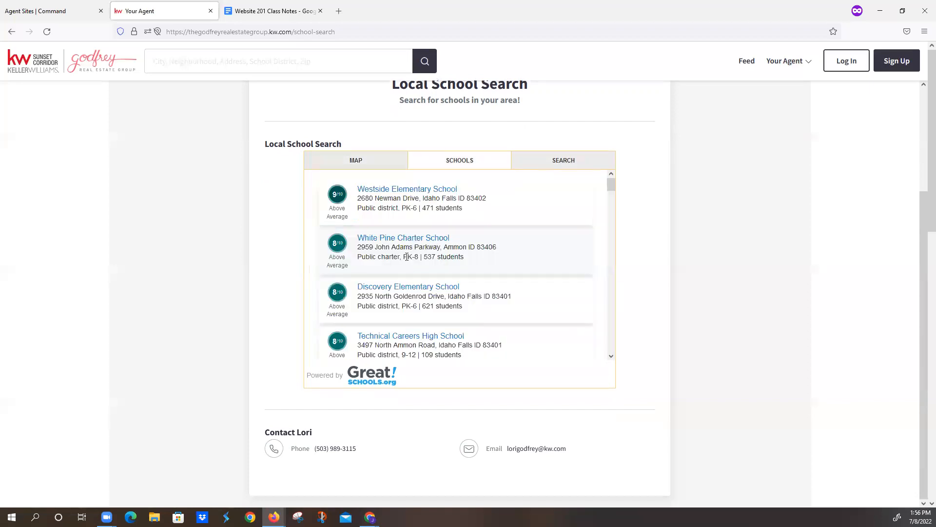
click(354, 160)
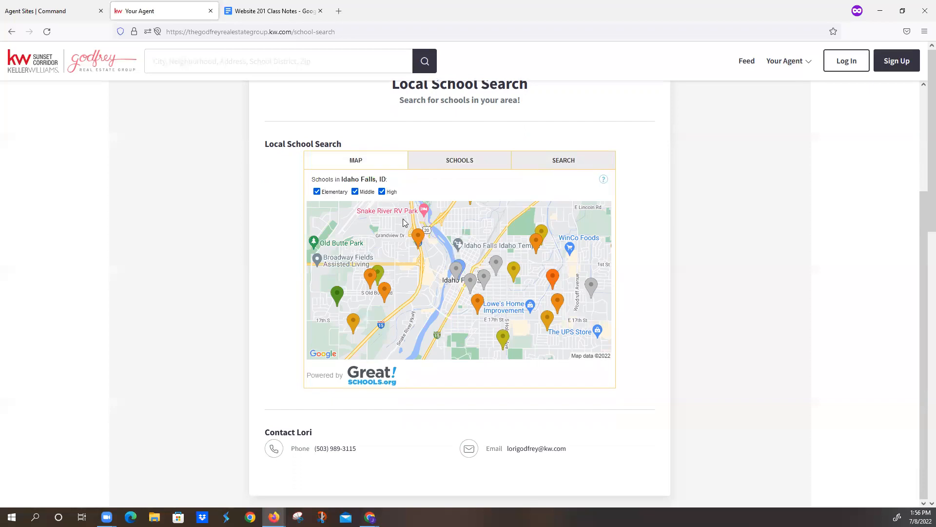
- Check the Keller Covered / Keller Mortgage page on the live agent site, including its loan and home insurance sections
scroll(563, 213, up, 2)
scroll(563, 213, up, 2)
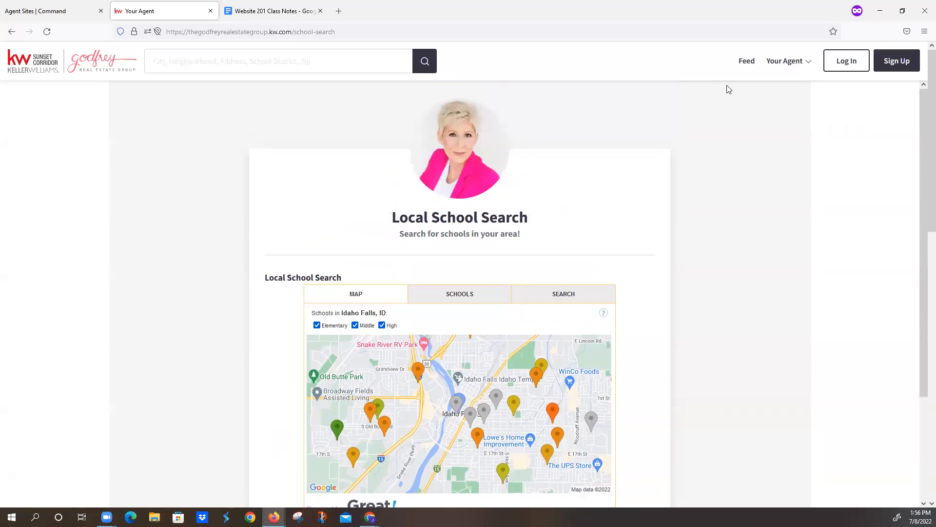
click(775, 63)
click(726, 233)
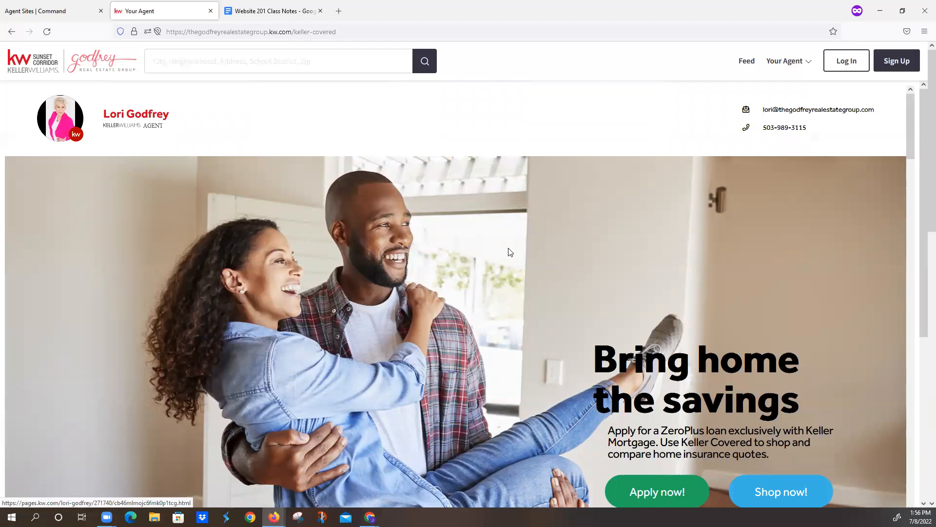
scroll(532, 242, down, 2)
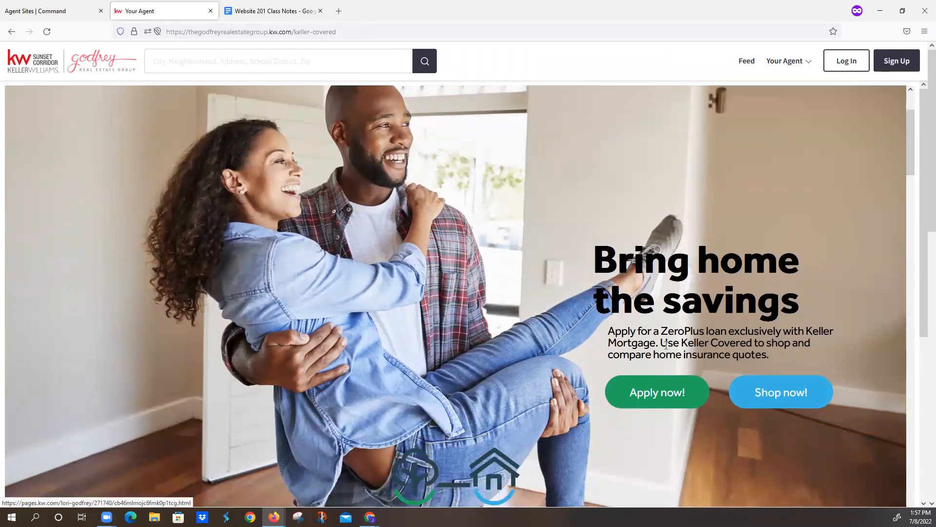
scroll(660, 346, down, 10)
scroll(661, 351, down, 10)
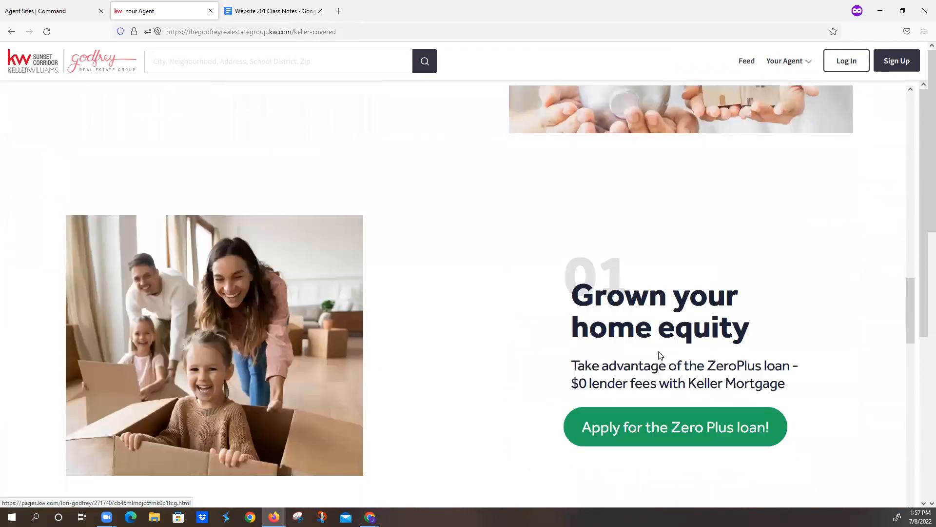
- Check the What's My Home Worth? page on the live site, from its intro text to the contact details below the form
click(786, 60)
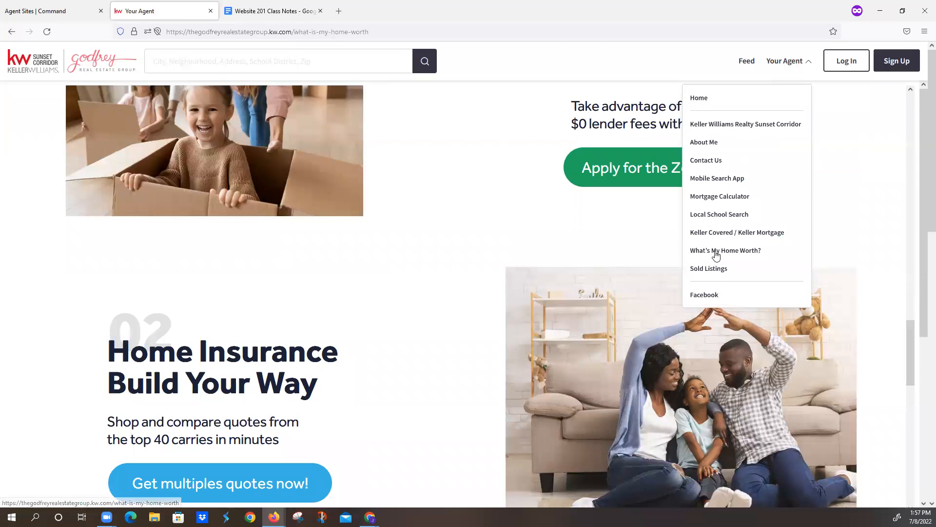
click(719, 250)
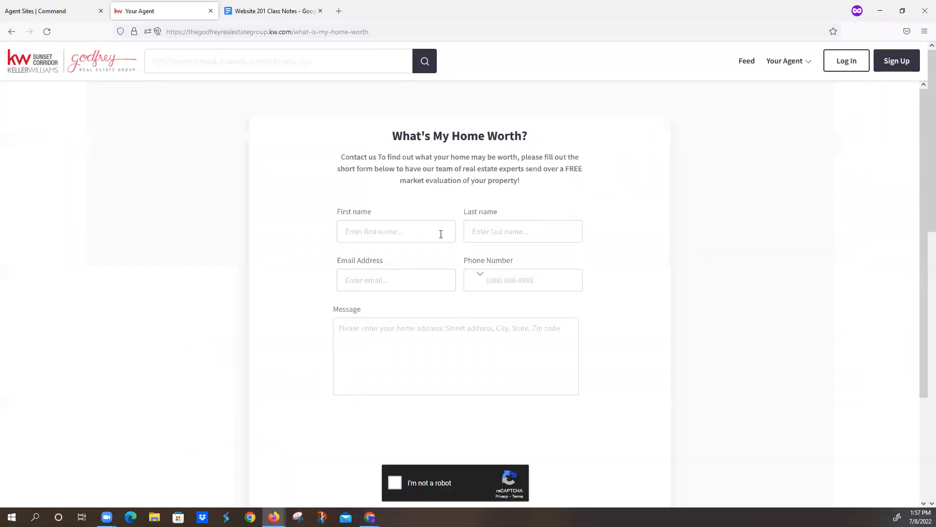
drag(342, 157, 549, 195)
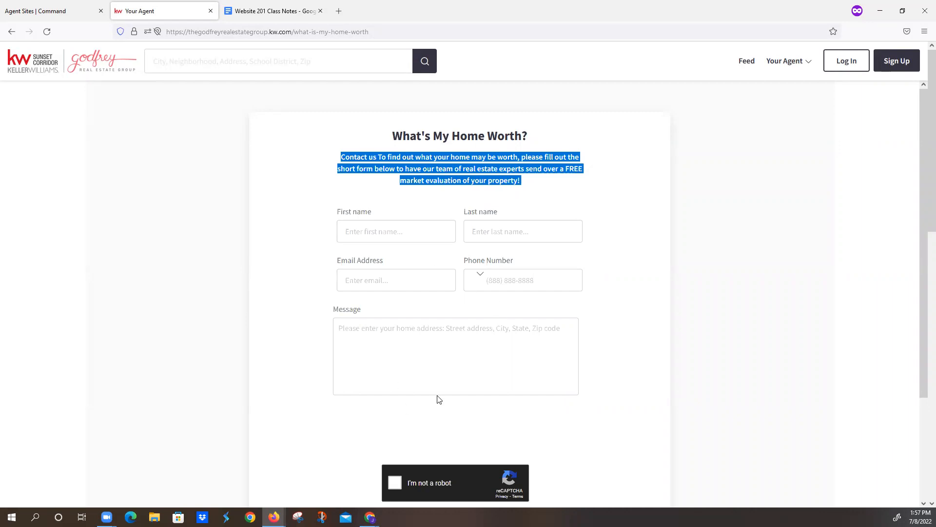
scroll(436, 395, down, 2)
scroll(436, 393, down, 1)
scroll(452, 377, up, 3)
scroll(453, 373, down, 3)
- Check the Sold Listings page on the live agent site
click(798, 61)
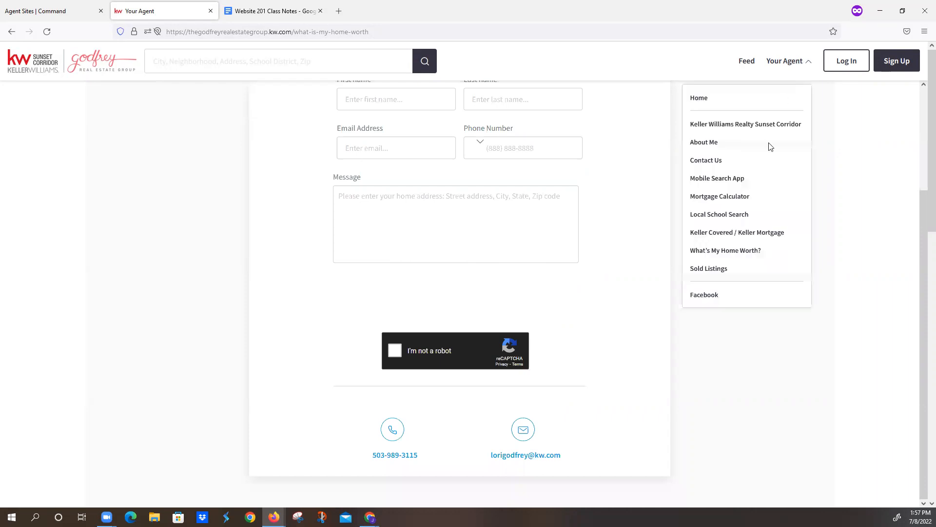
click(717, 273)
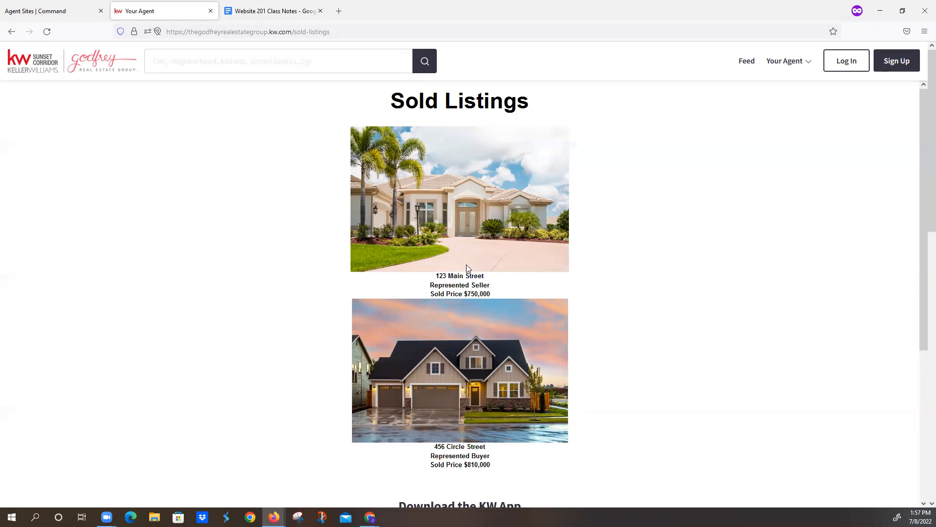
scroll(467, 267, down, 5)
scroll(474, 352, up, 5)
- Examine the live site's Feed page, including its Collections and Neighborhood Pulse sections
click(754, 64)
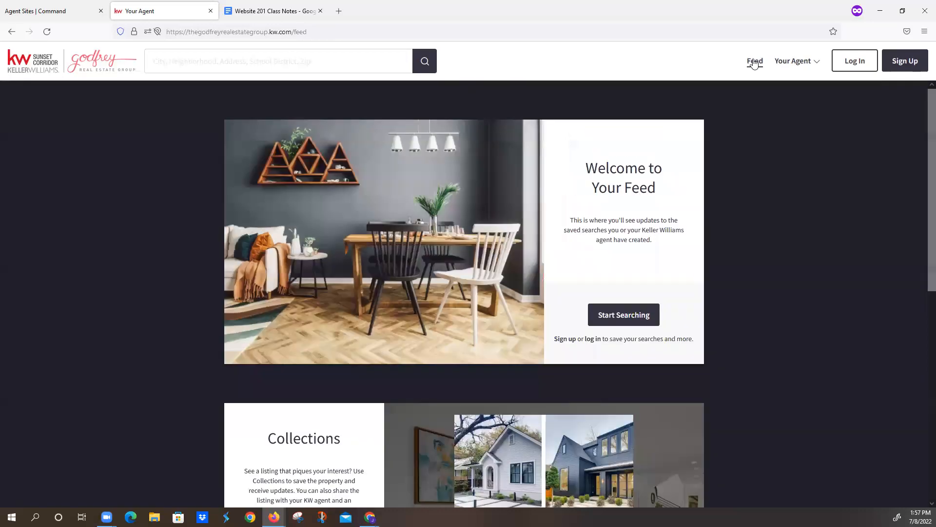
scroll(639, 241, down, 5)
scroll(636, 244, down, 3)
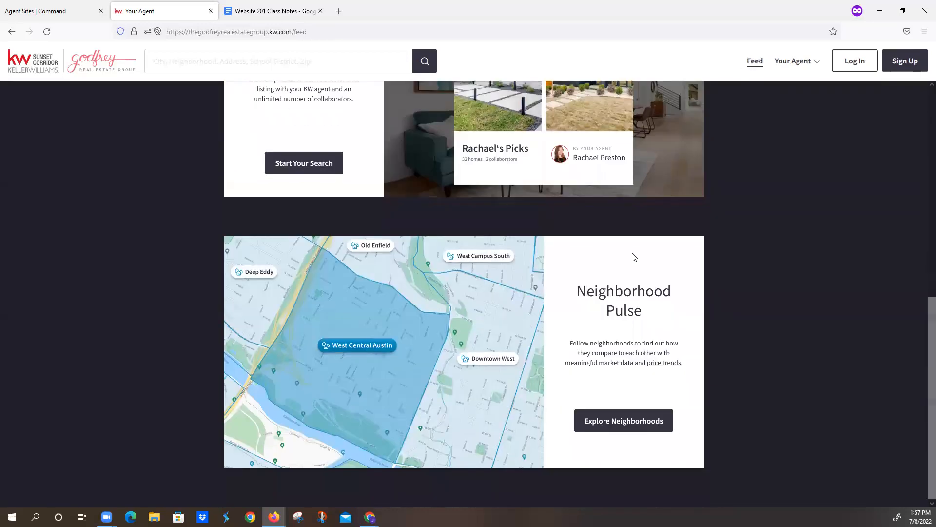
scroll(634, 254, up, 4)
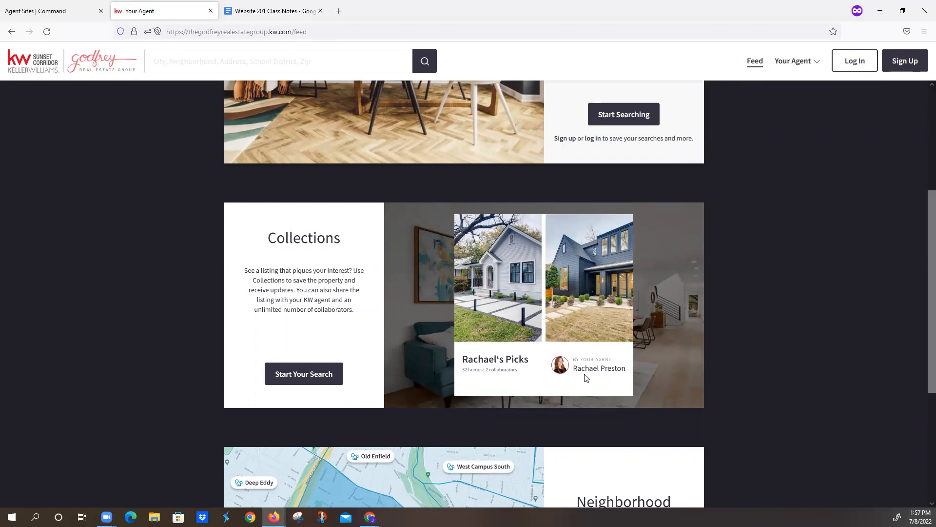
scroll(586, 377, up, 4)
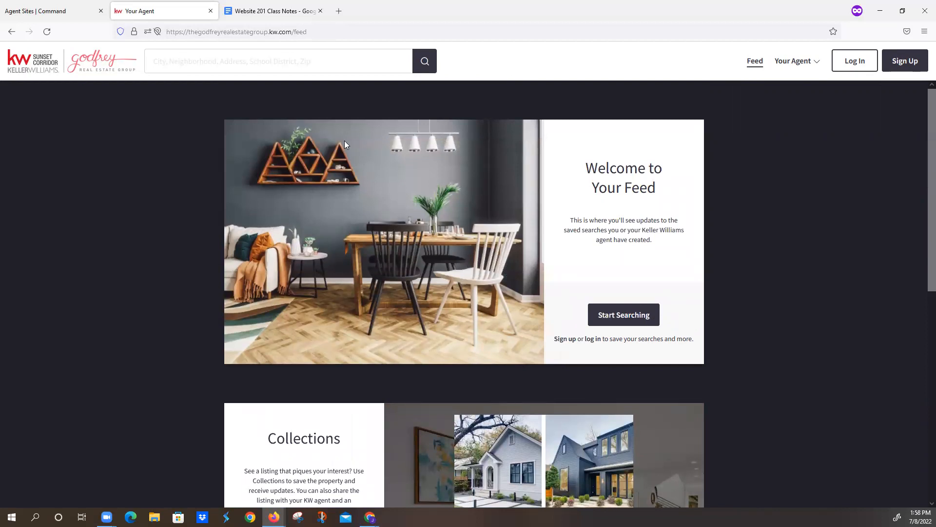
scroll(345, 179, down, 2)
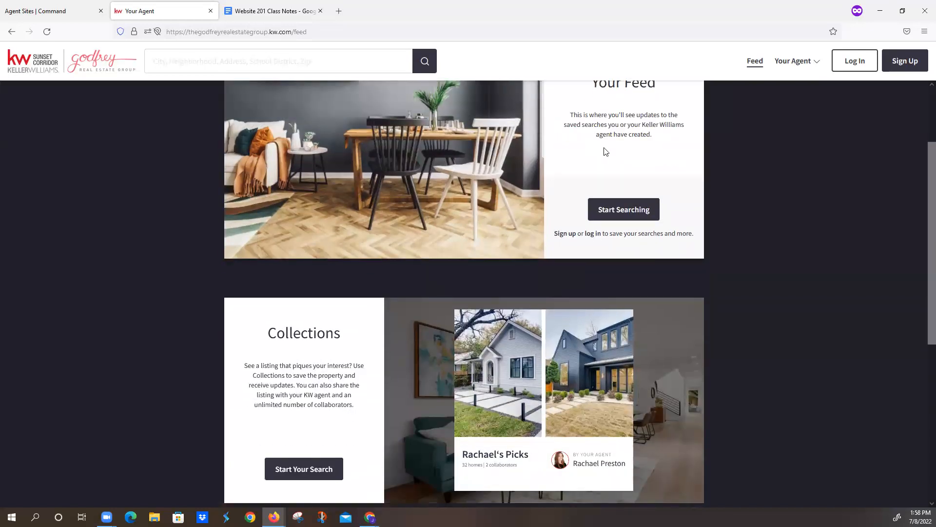
scroll(361, 283, down, 4)
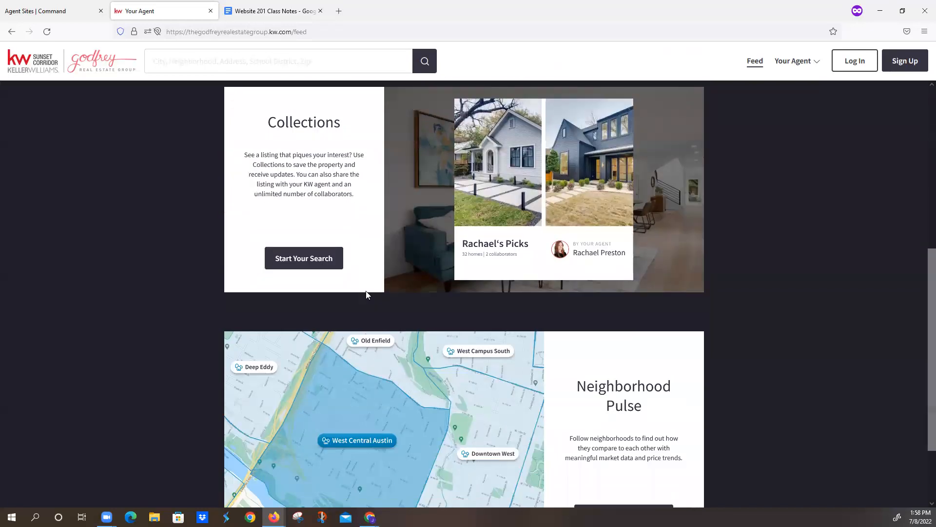
scroll(476, 347, down, 2)
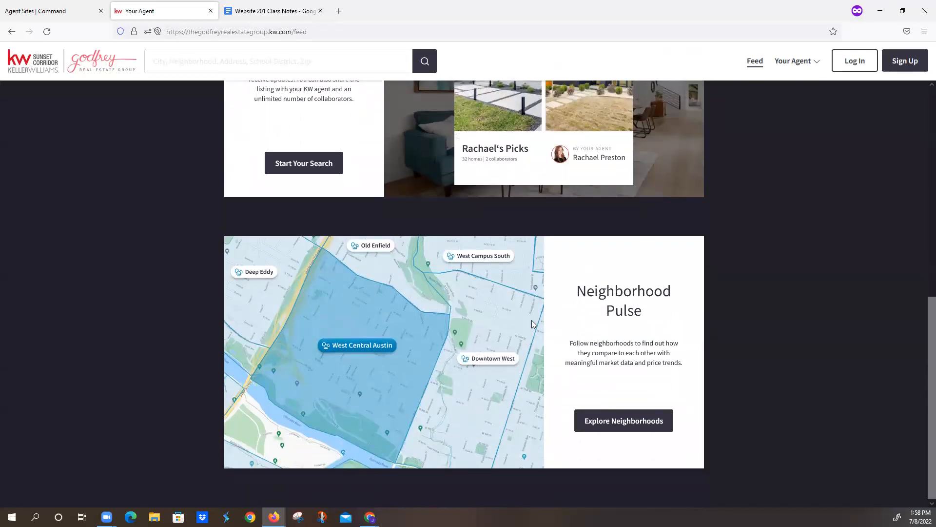
scroll(531, 320, up, 3)
drag(464, 307, 536, 325)
click(681, 269)
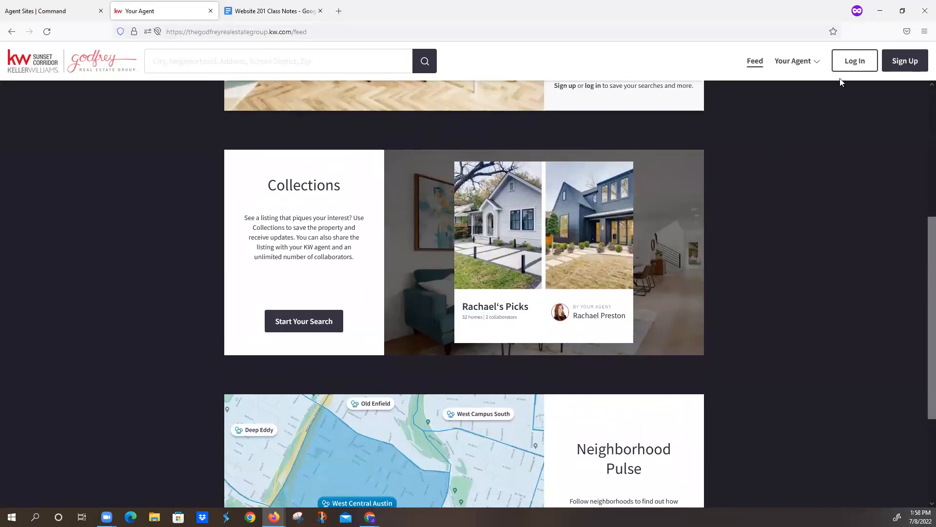
- Open the visitor sign-up form and enter the first name, last name initial and email address
click(902, 64)
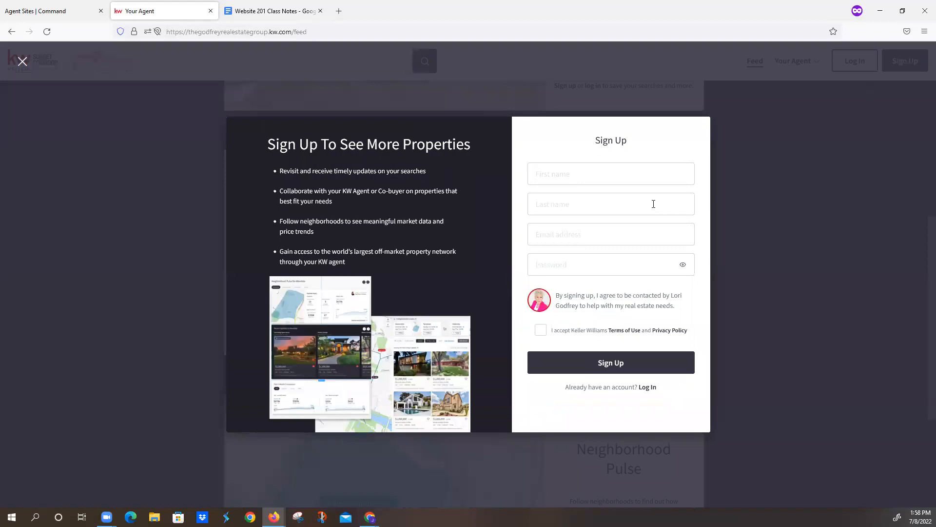
text(Josie)
text(W)
key(Tab)
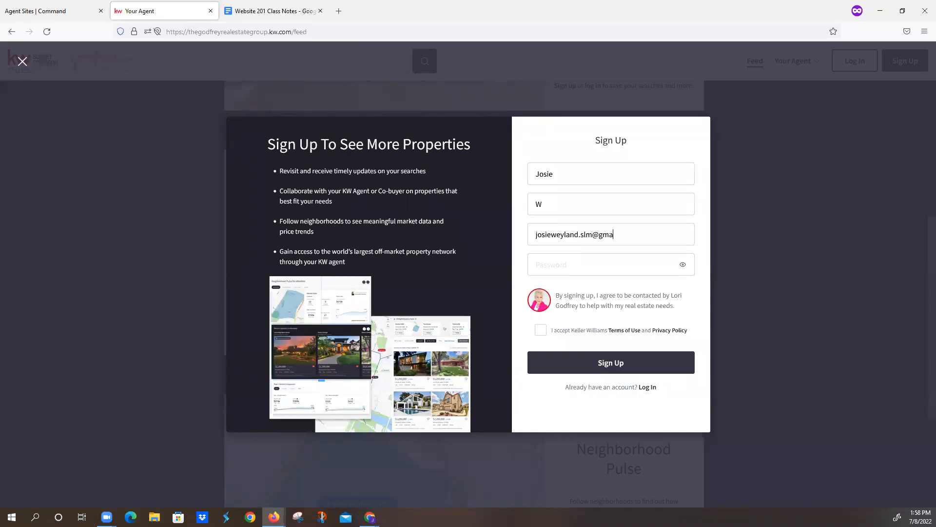
key(Tab)
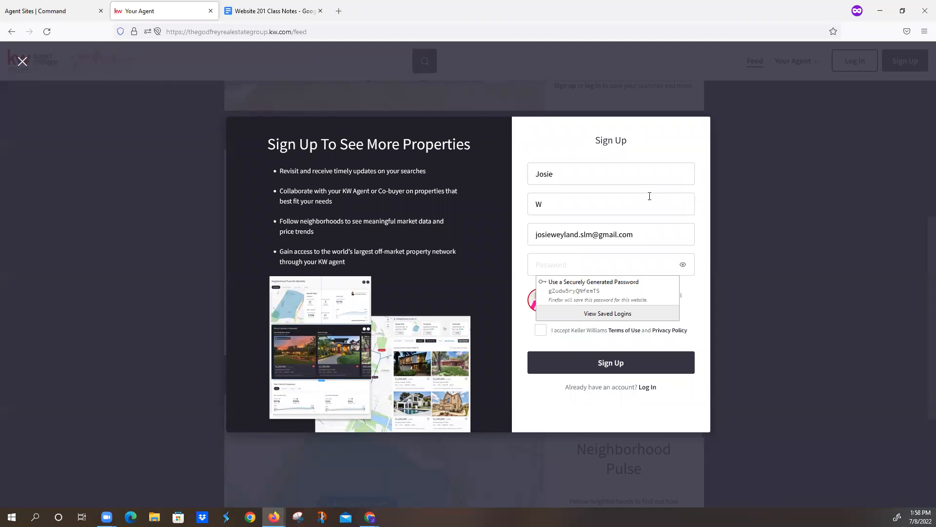
- Enter the account password, accept the Terms of Use and Privacy Policy, try to sign up, and close the form
text(********)
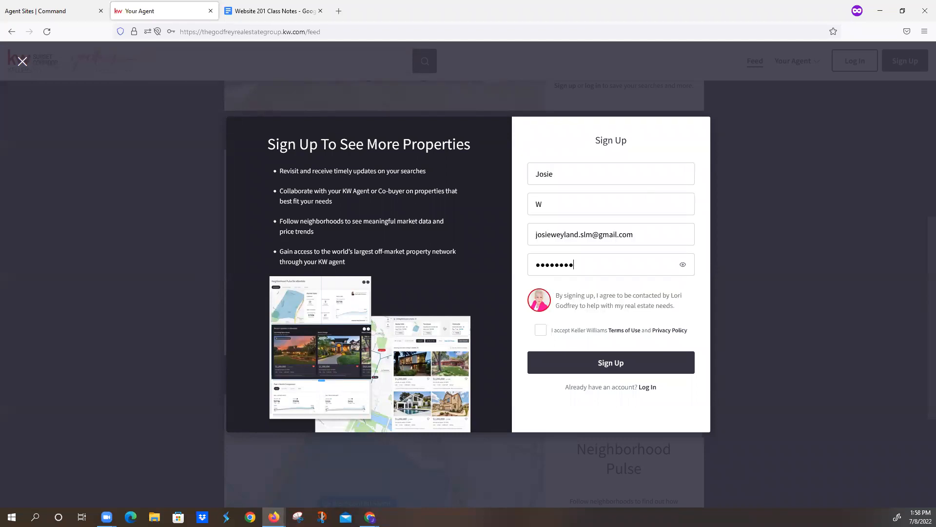
click(541, 330)
click(561, 362)
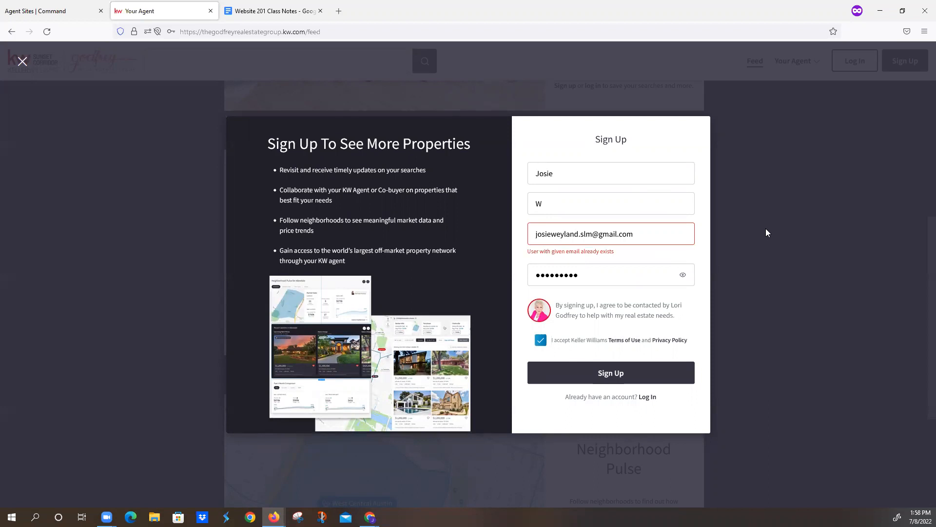
click(780, 177)
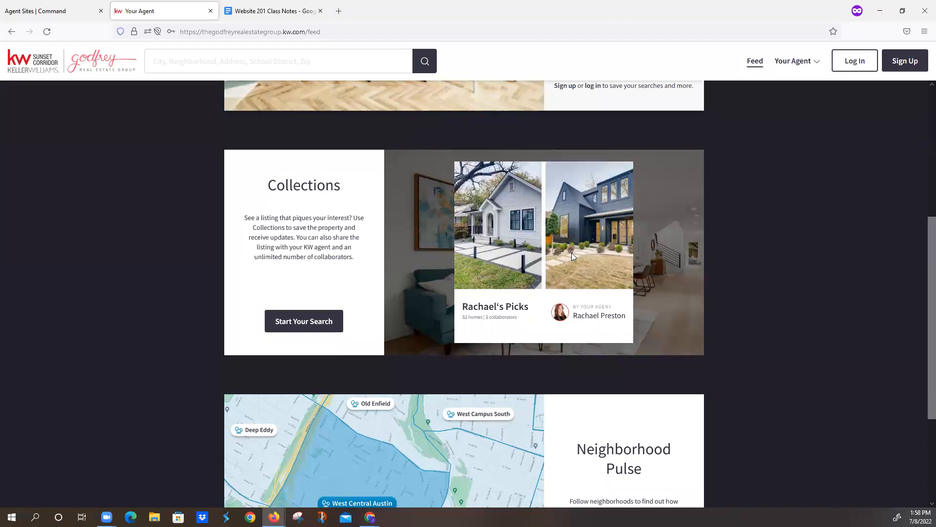
- Review the rest of the Feed page and return to the live site's Home page with its property search field
scroll(345, 256, down, 3)
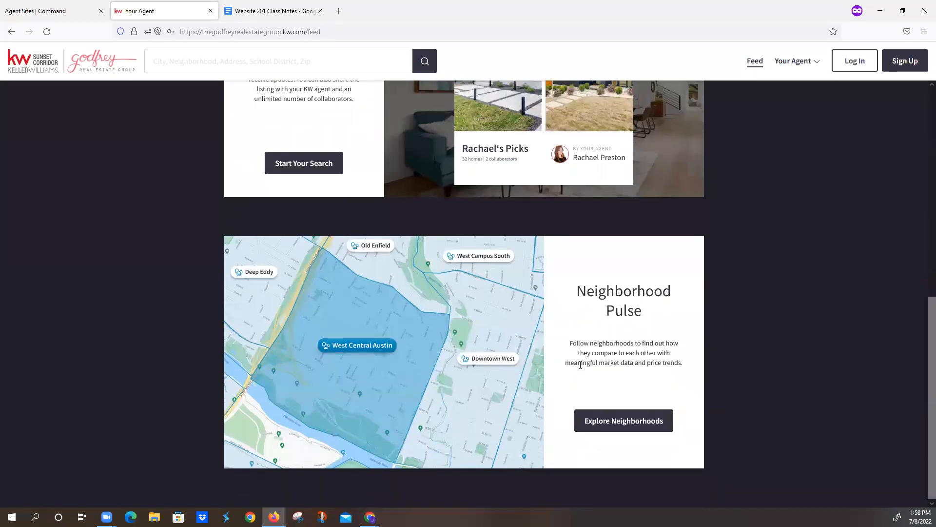
scroll(651, 365, up, 8)
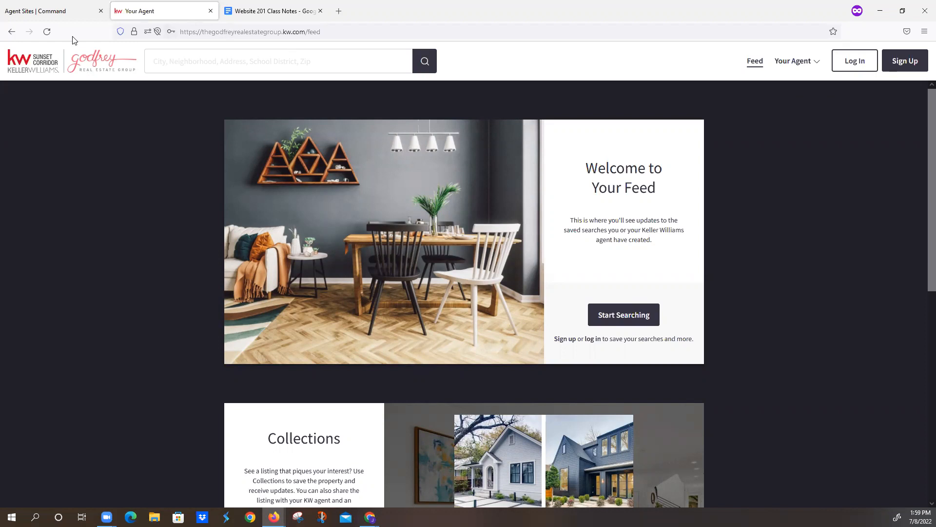
click(782, 61)
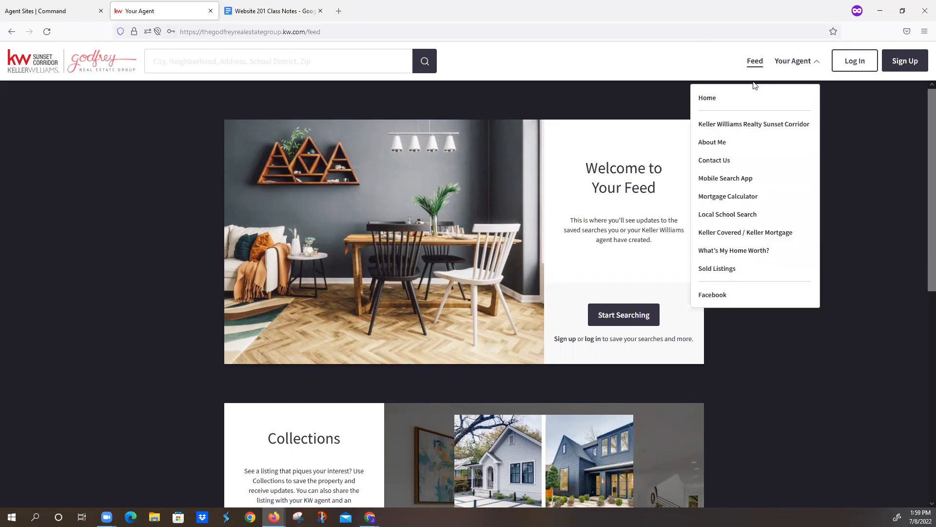
click(721, 99)
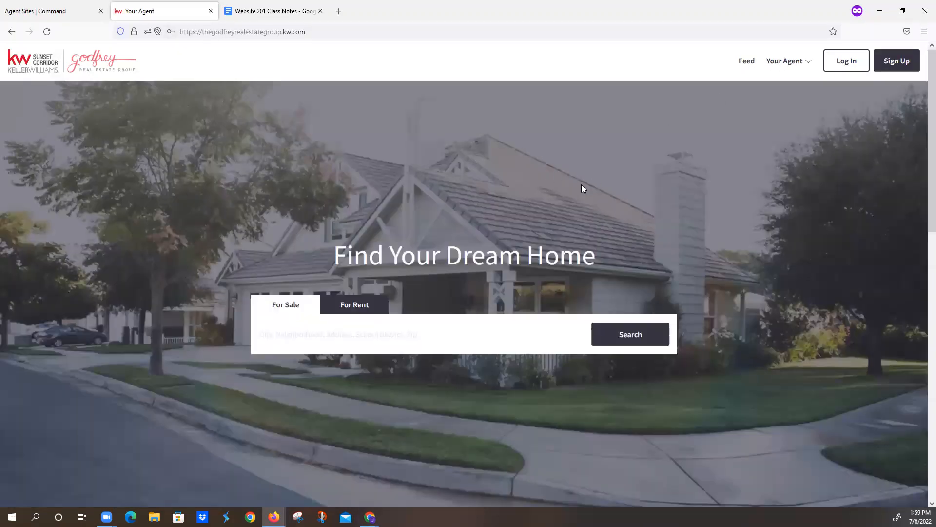
click(406, 339)
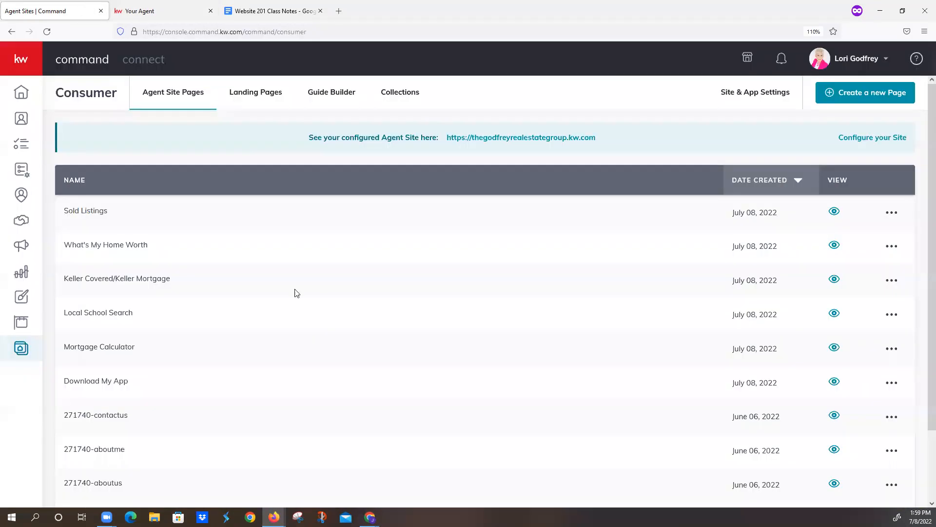
- Switch to the Command console and review the list of Agent Site Pages
click(81, 10)
scroll(521, 377, down, 2)
scroll(509, 373, up, 2)
- Switch to the Website 201 Class Notes document, return to its beginning and select its full web address
click(274, 11)
scroll(370, 210, up, 15)
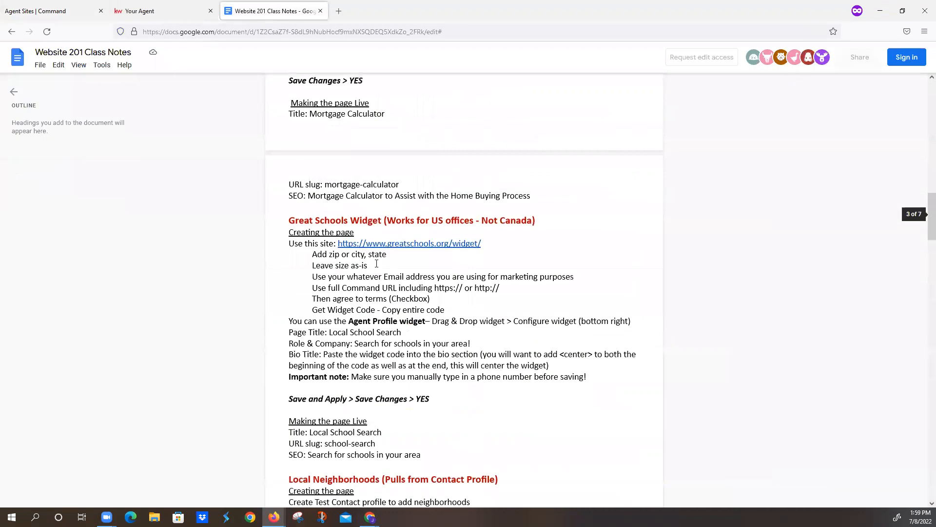
scroll(376, 263, up, 10)
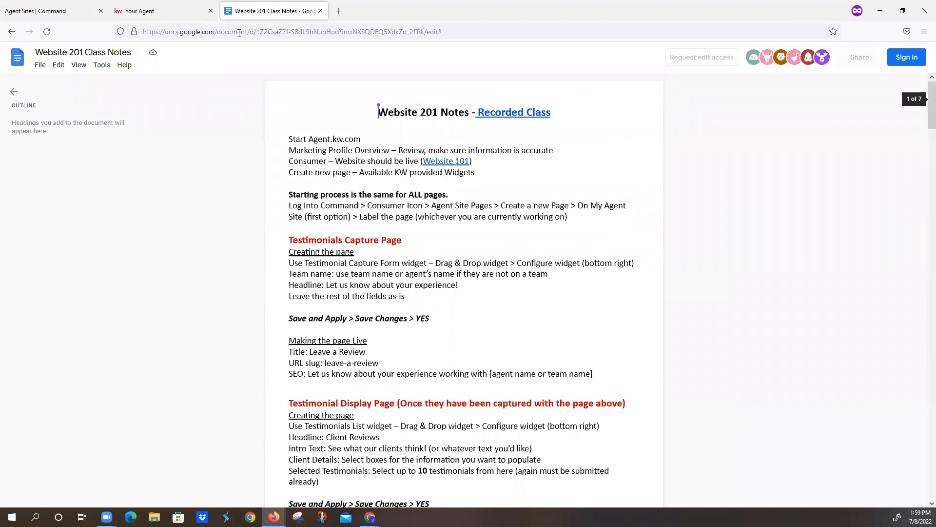
click(239, 32)
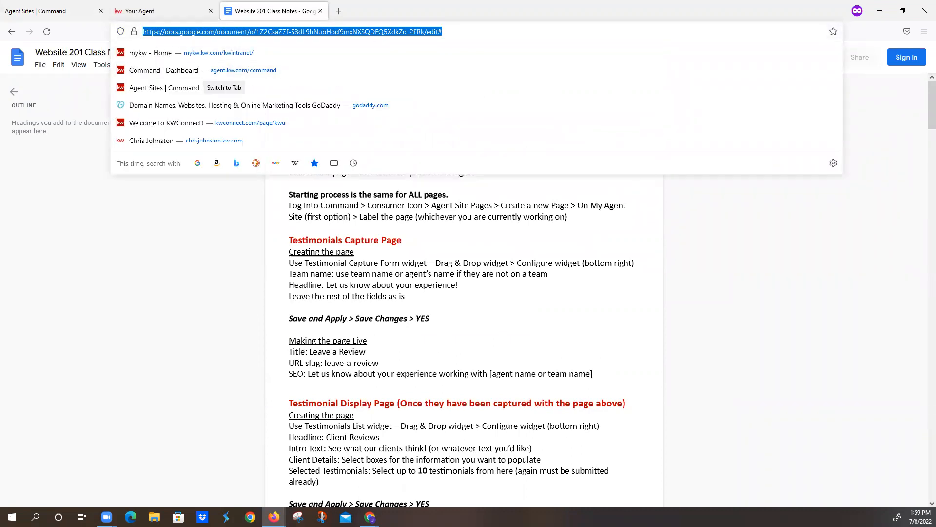
key(alt+Tab)
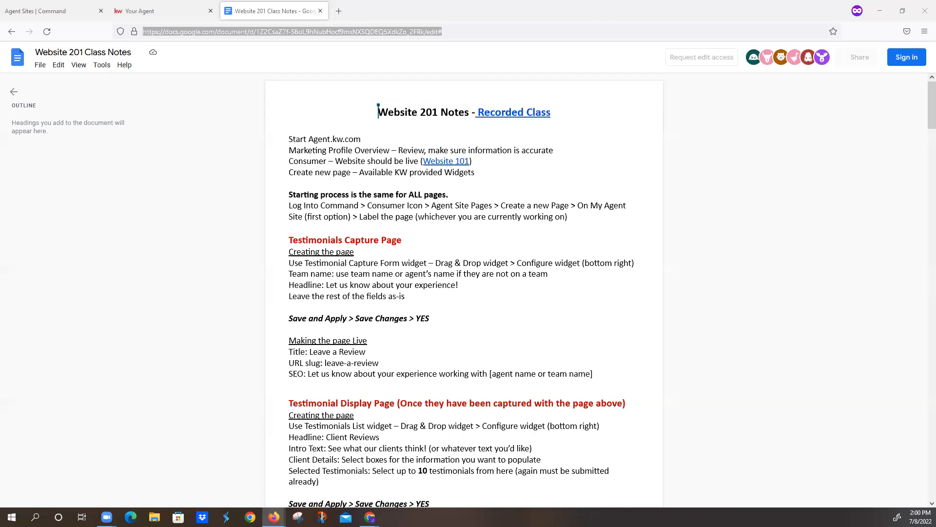
- Open and play the Recorded Class video linked in the notes' heading, and select the video's web address
click(507, 115)
click(520, 130)
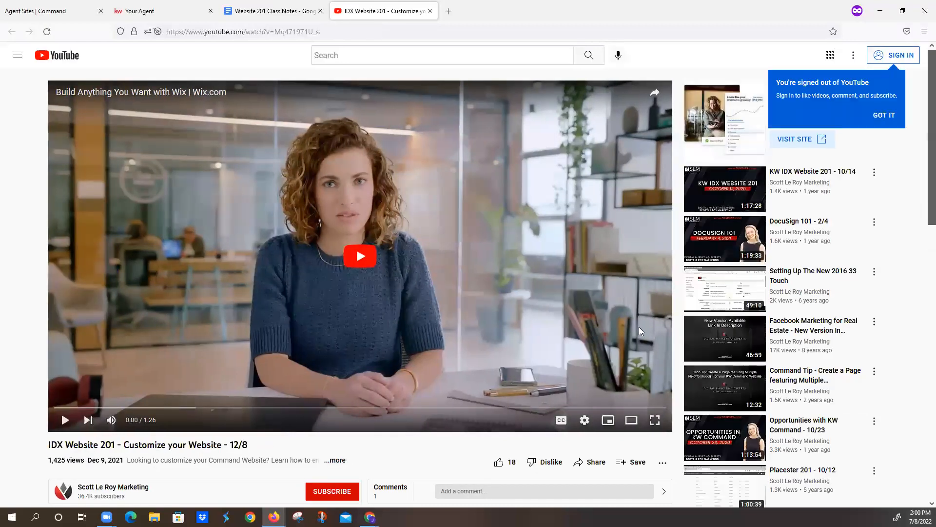
click(361, 257)
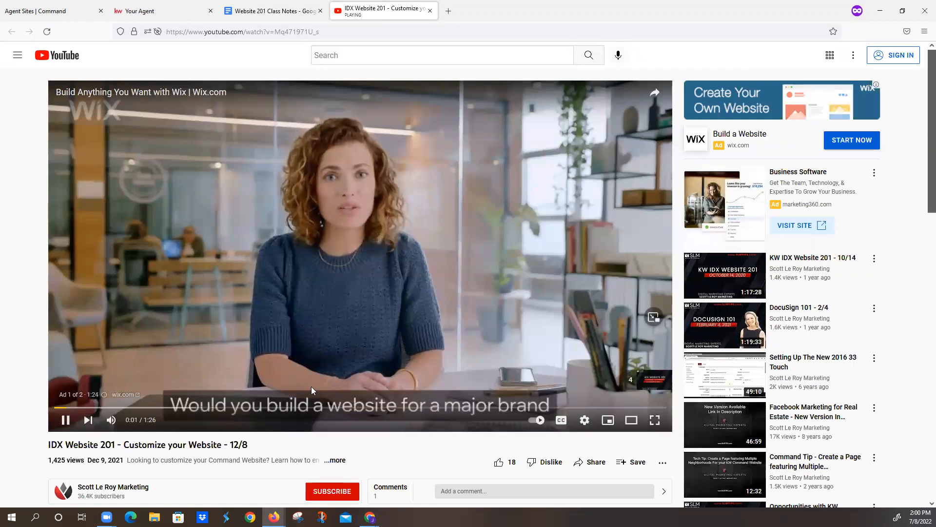
click(332, 32)
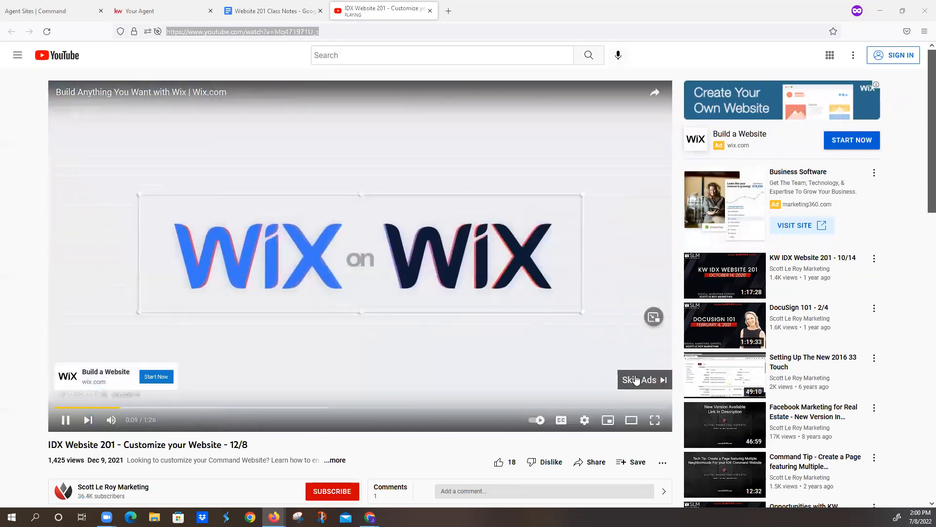
- Skip the ad, decline the YouTube Premium trial and pause the IDX Website 201 video
click(636, 379)
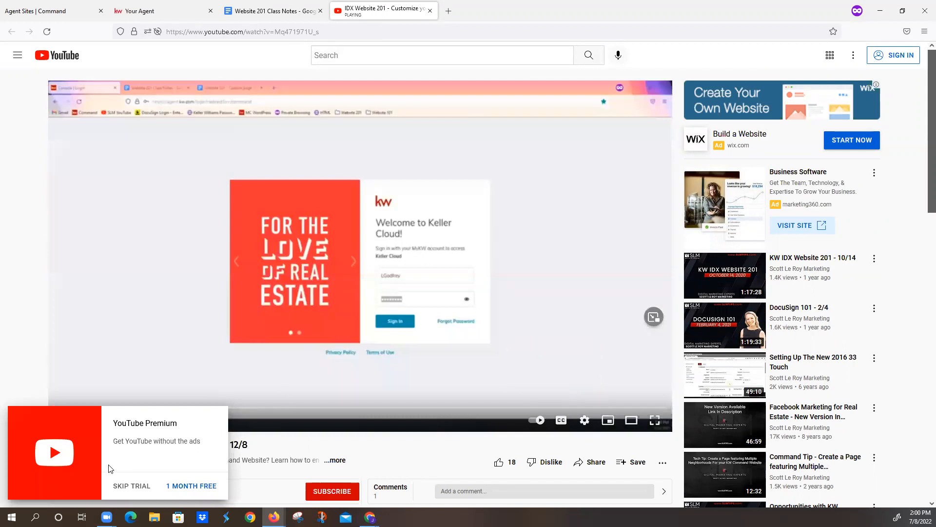
click(132, 486)
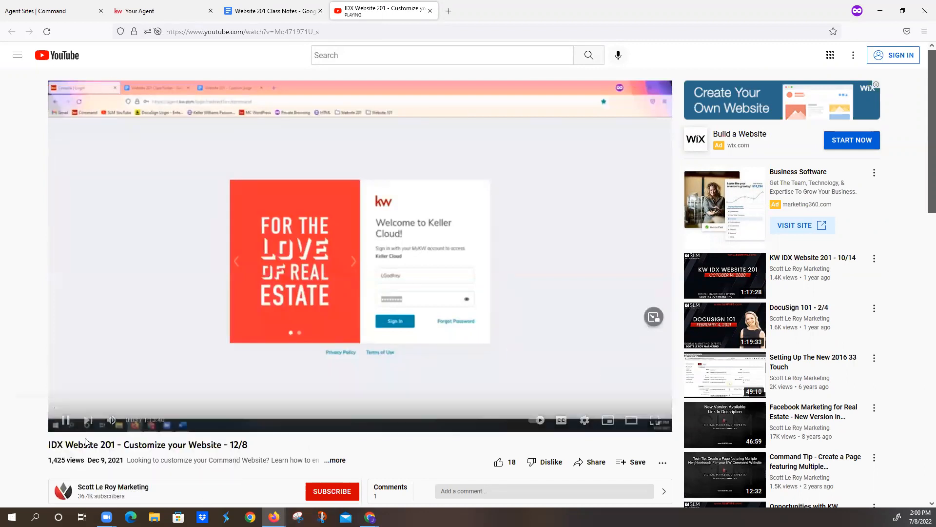
click(67, 426)
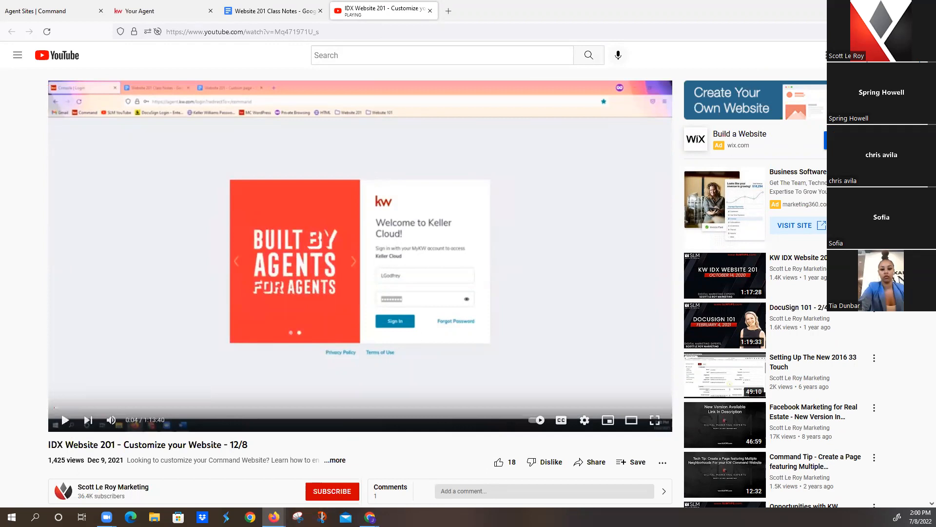